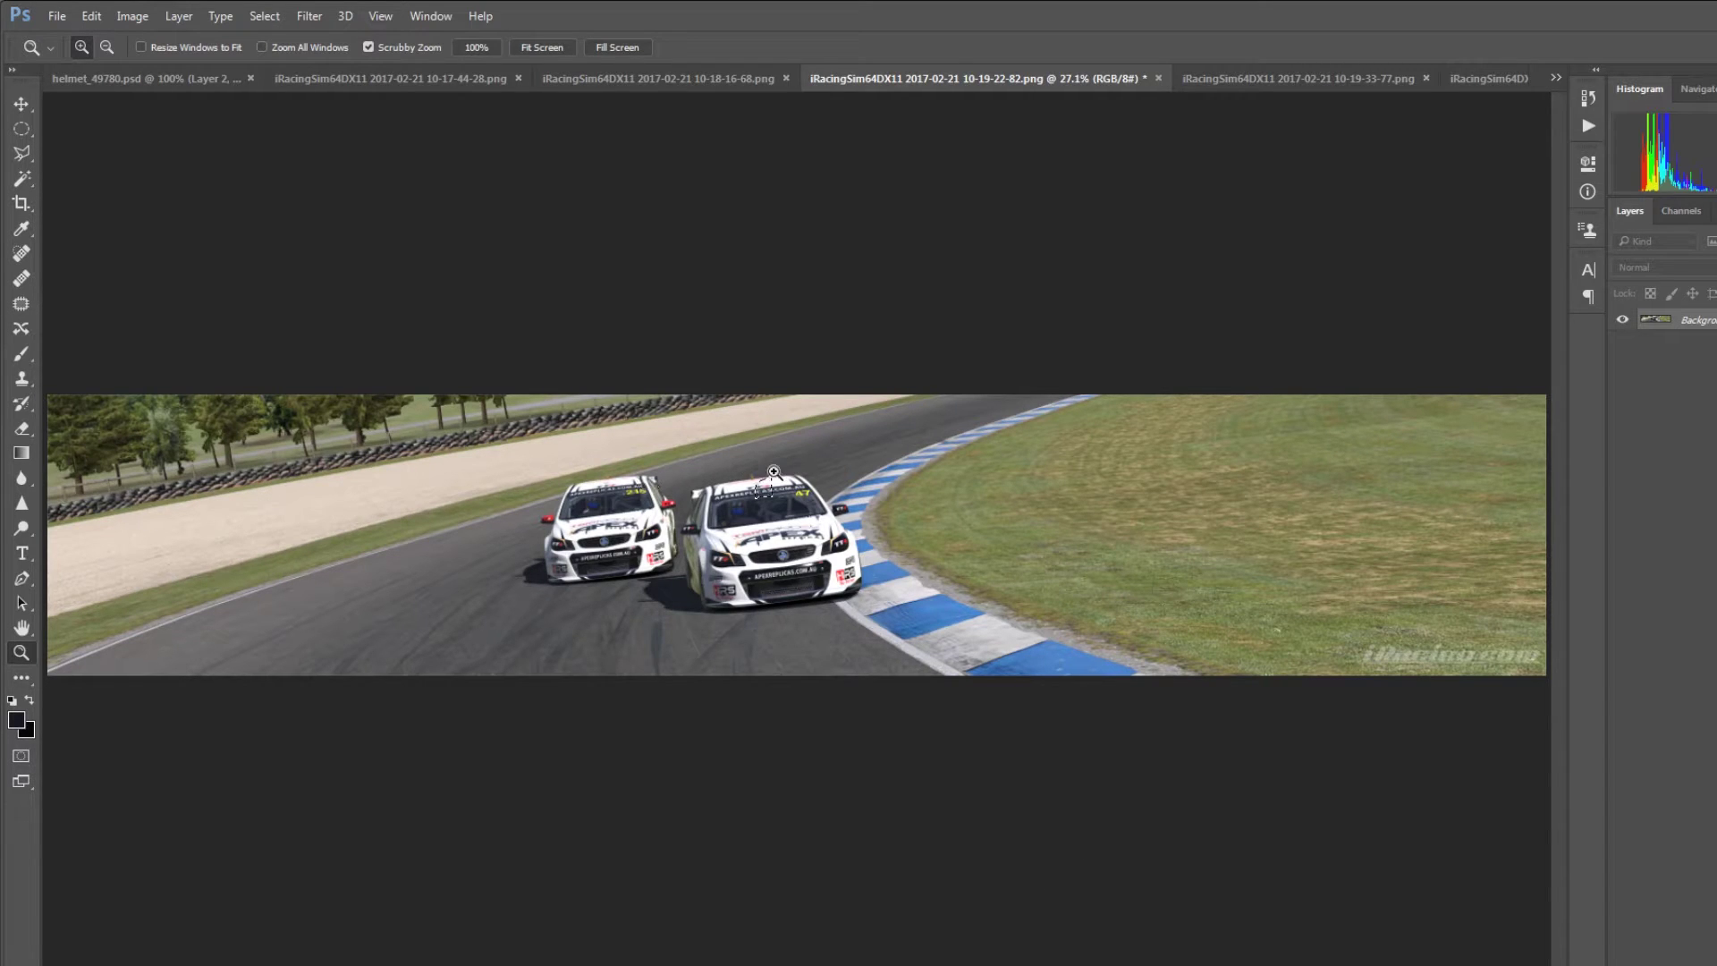
Step: Clear the existing selection and duplicate the background layer
key("l")
right_click(728, 473)
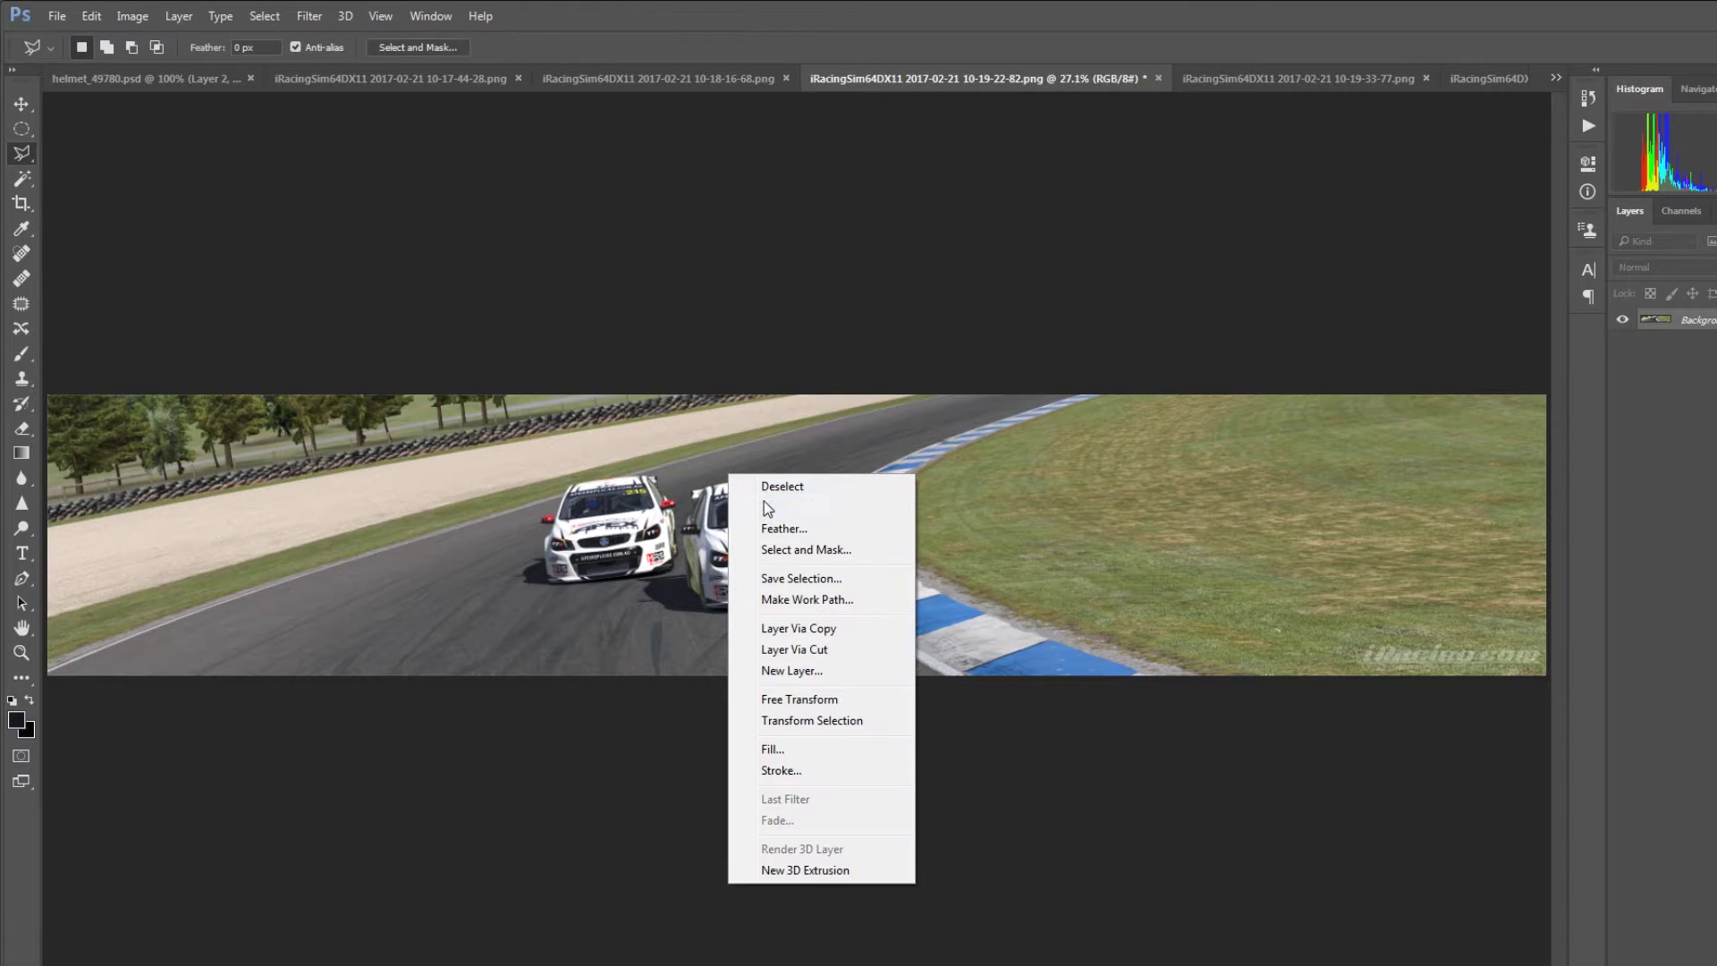
left_click(764, 486)
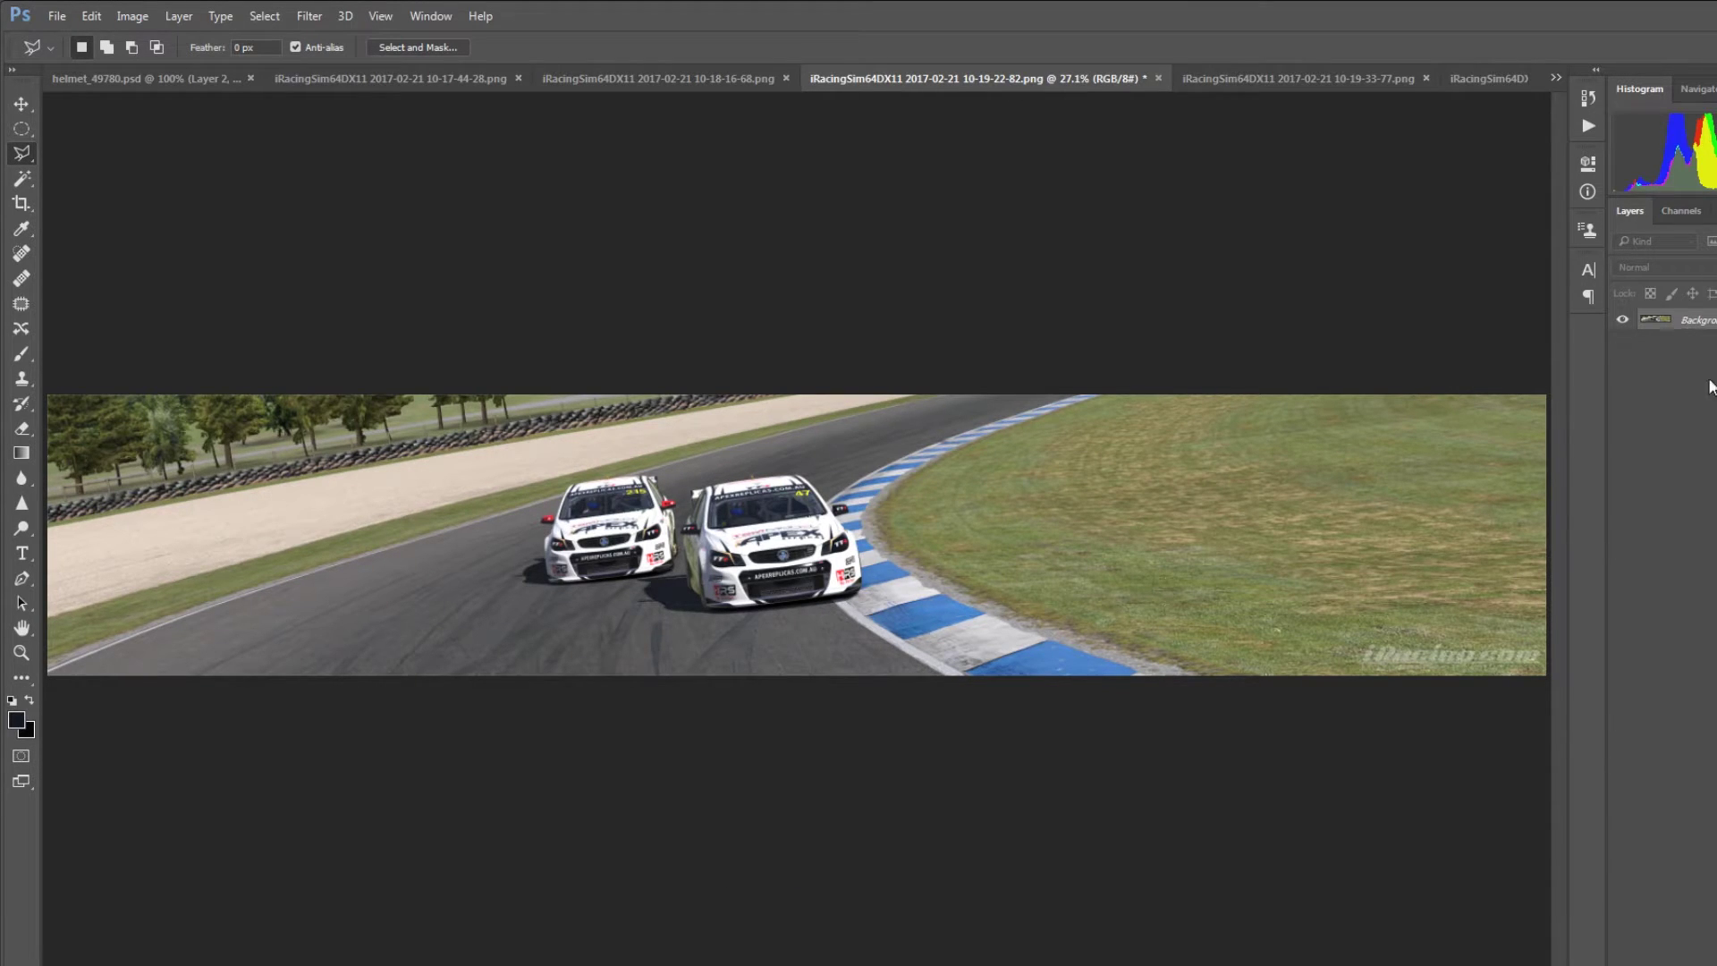
key("ctrl+j")
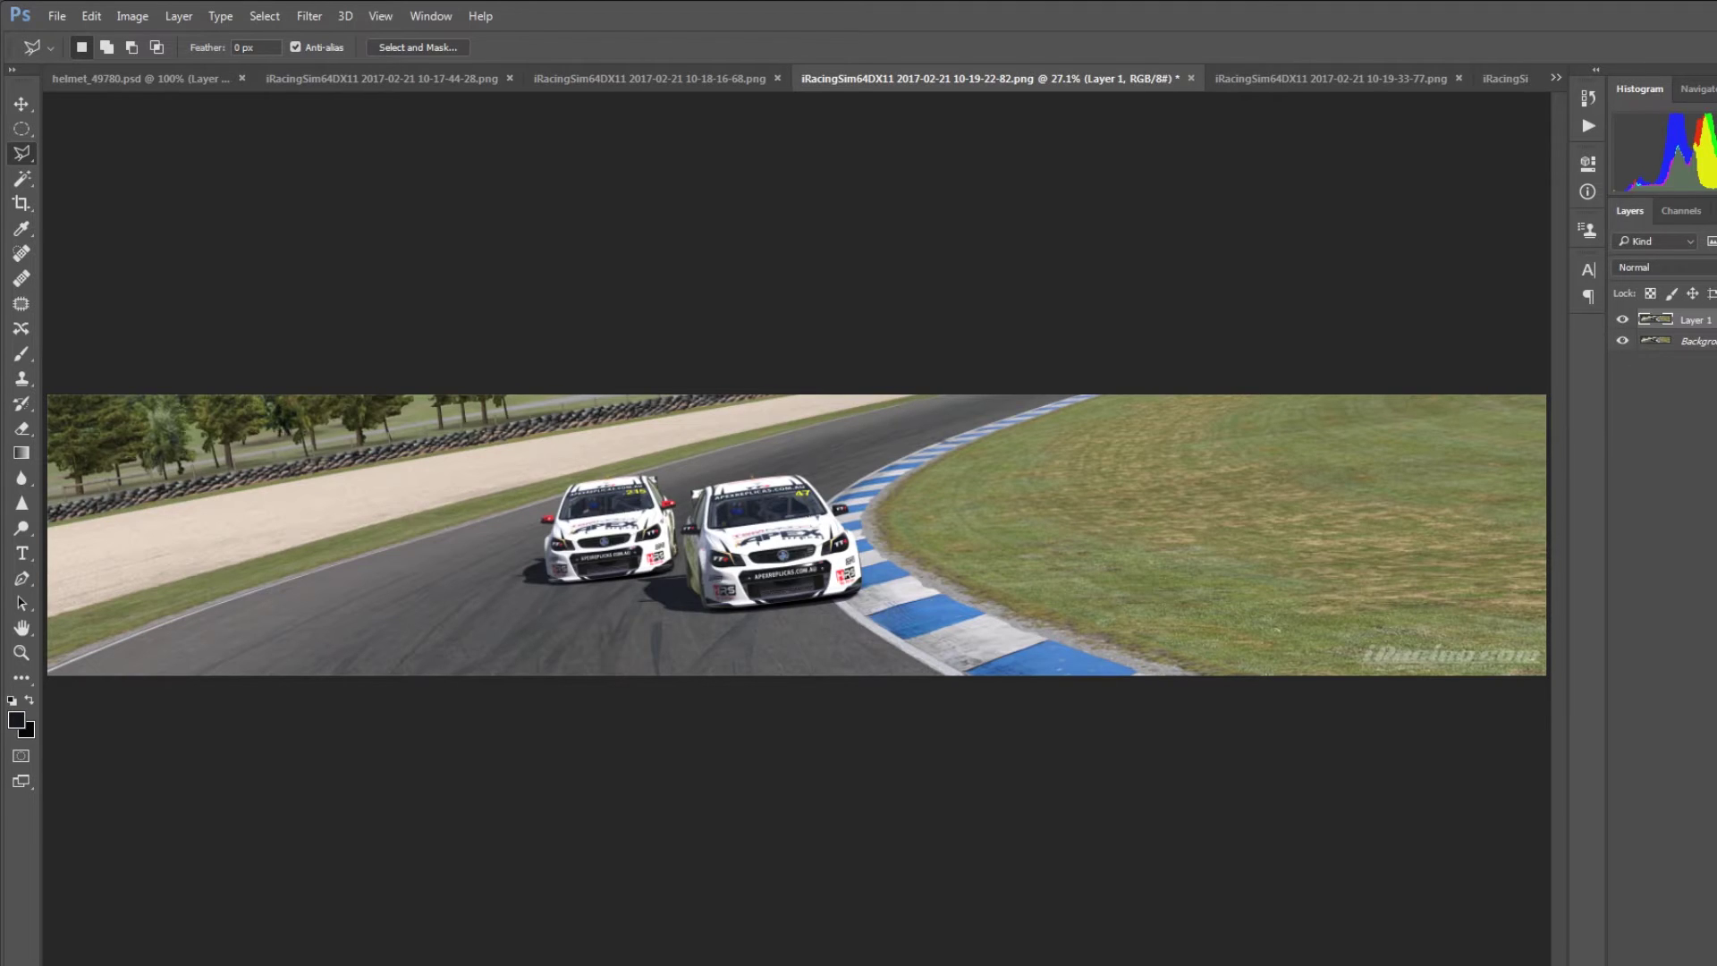
Step: Start a Polygonal Lasso outline of car 47 at the rear wing's tip and trace down the outer edge of its endplate
right_click(684, 499)
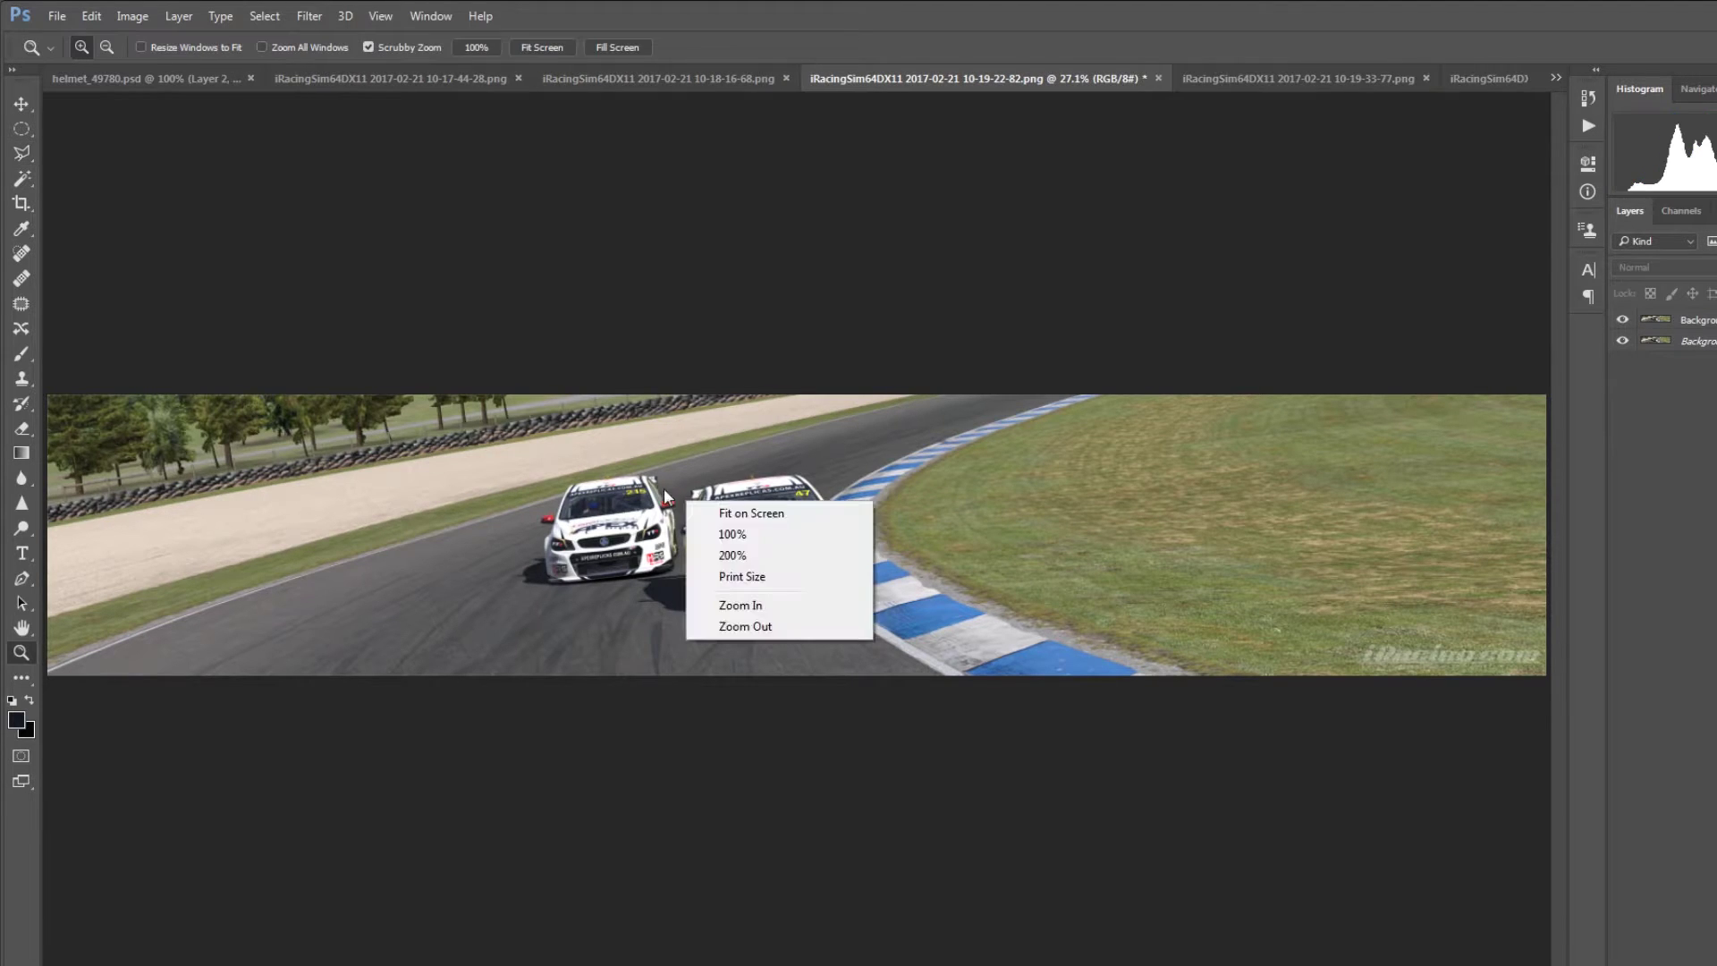
left_click(667, 491)
left_click_drag(672, 502, 777, 537)
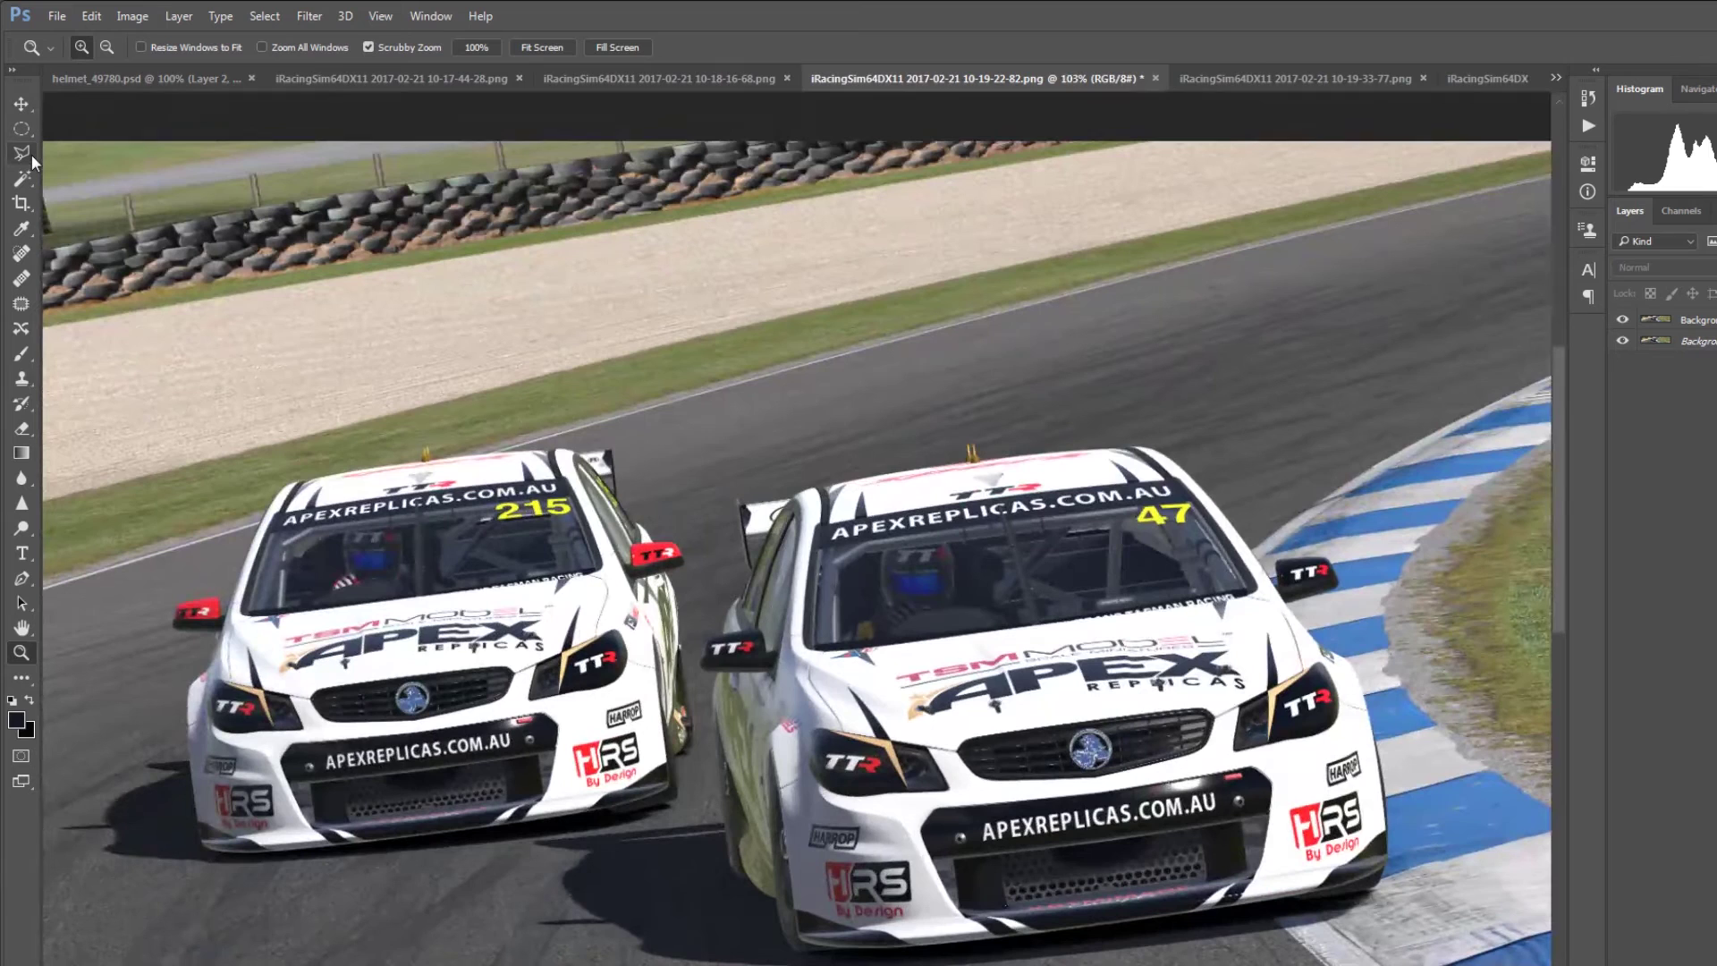
left_click(29, 153)
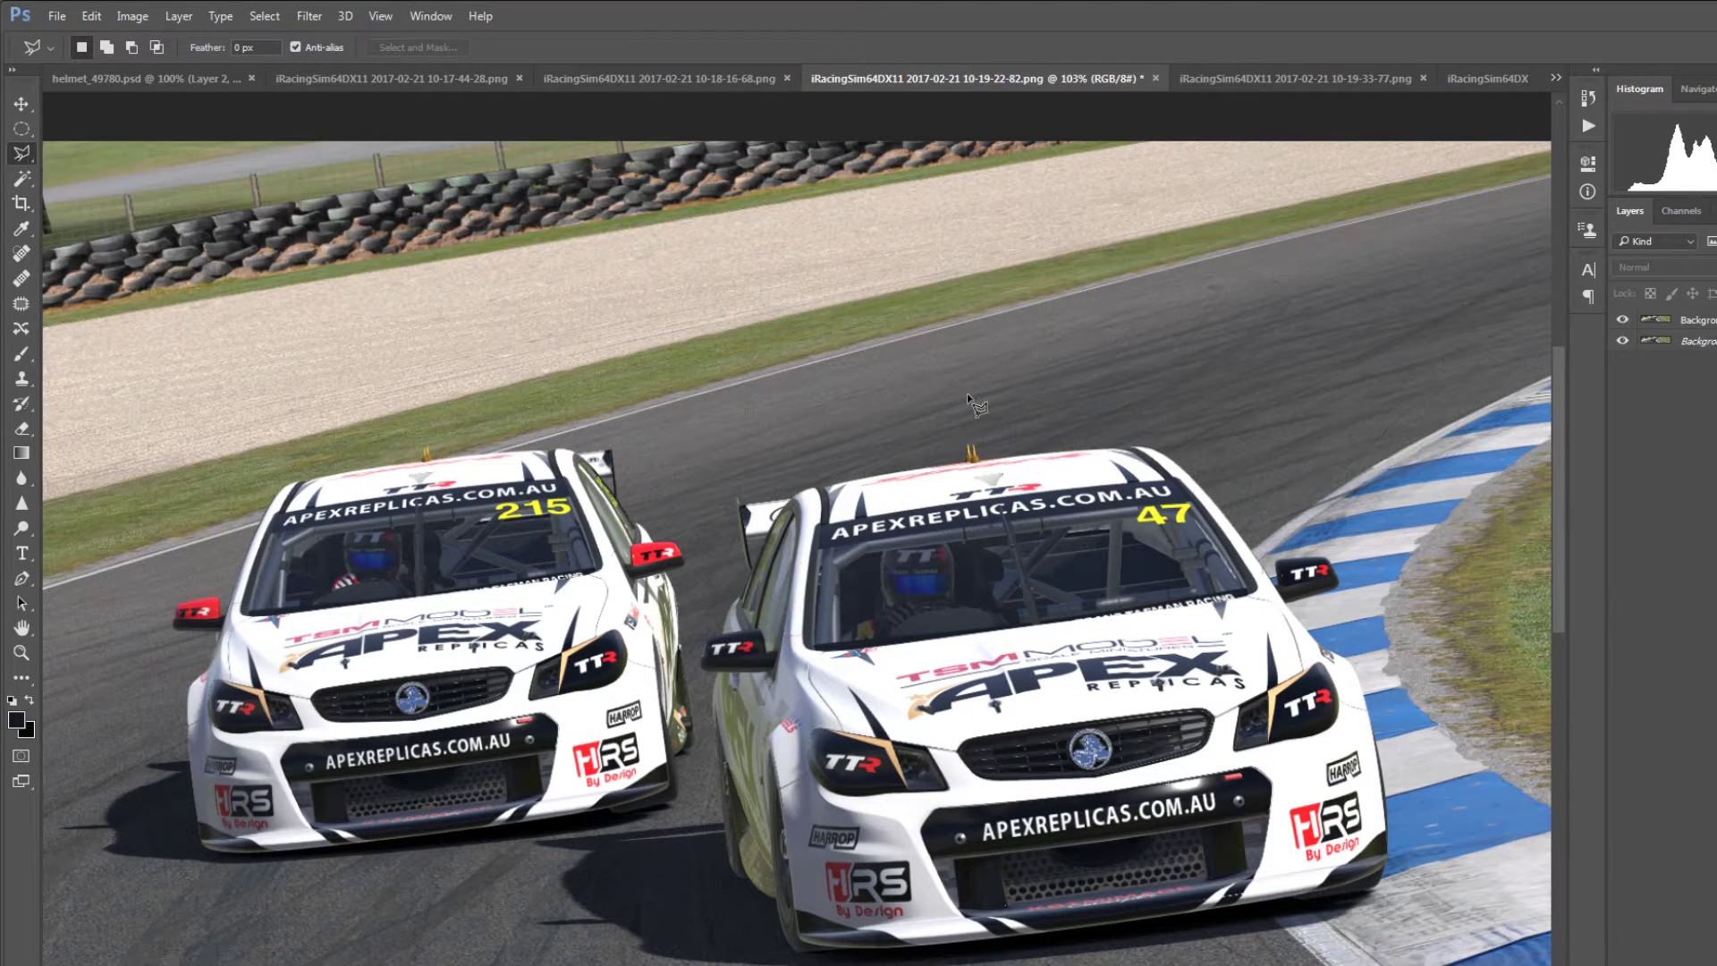
key("z")
mouse_move(737, 554)
left_mouse_down()
mouse_move(865, 601)
mouse_move(830, 605)
left_mouse_up()
key("l")
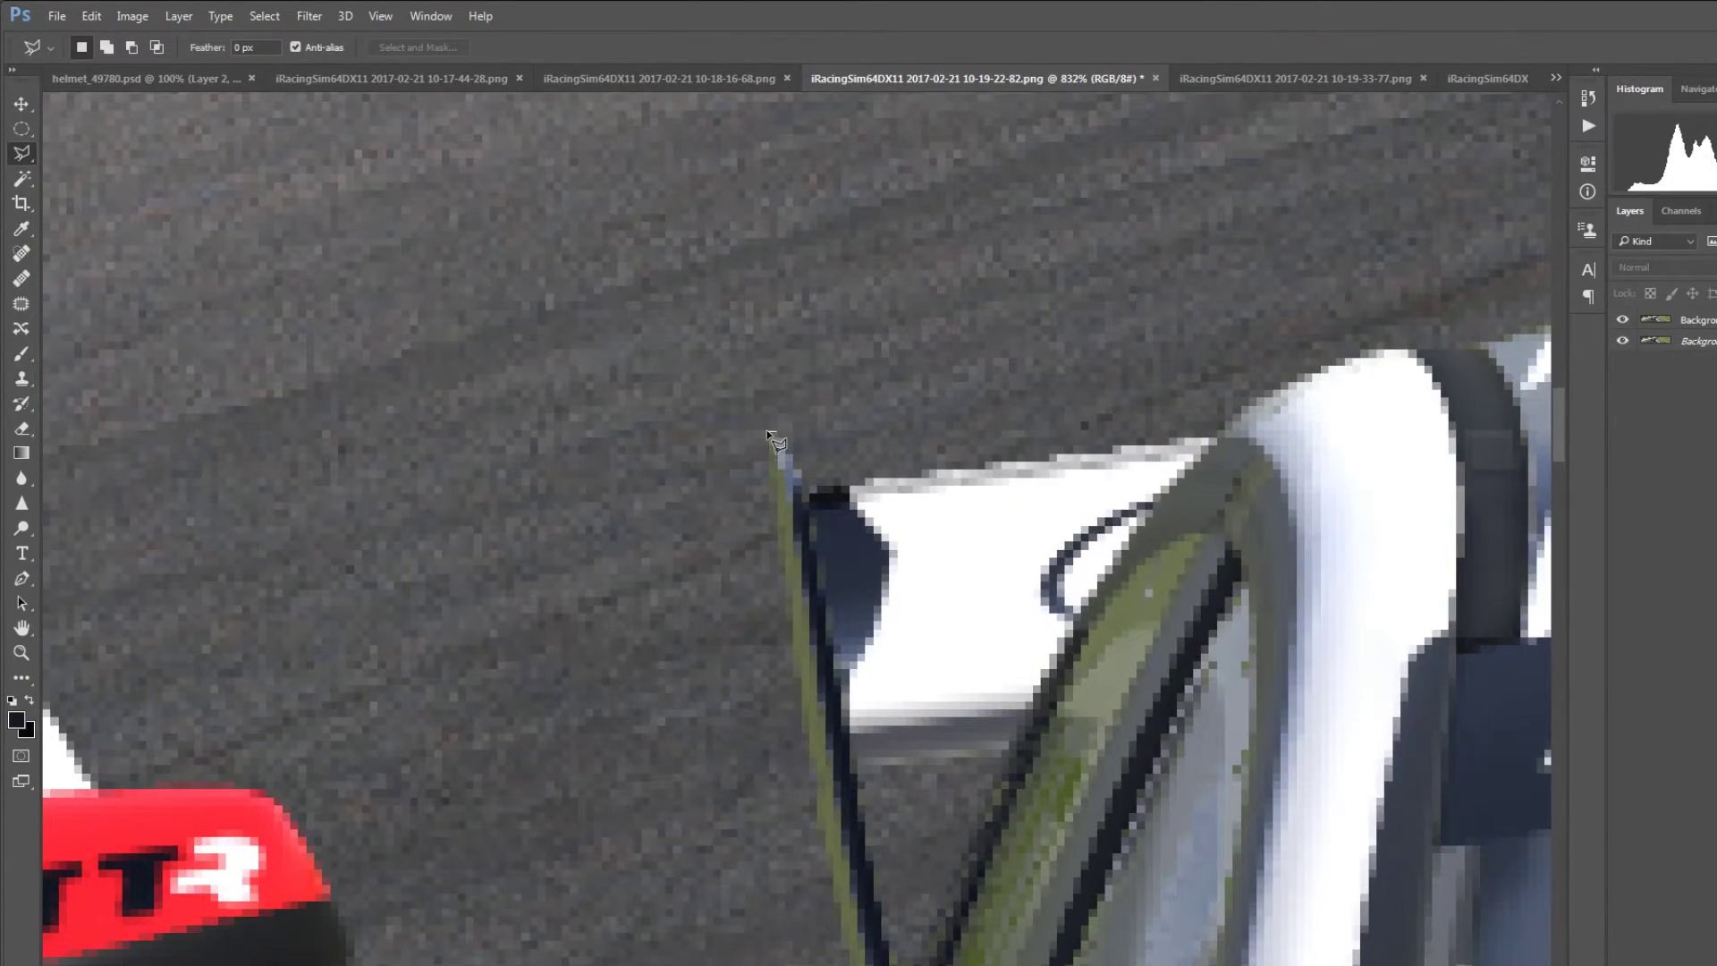
left_click(768, 453)
left_click(801, 724)
key("space")
left_click_drag(866, 805, 769, 356)
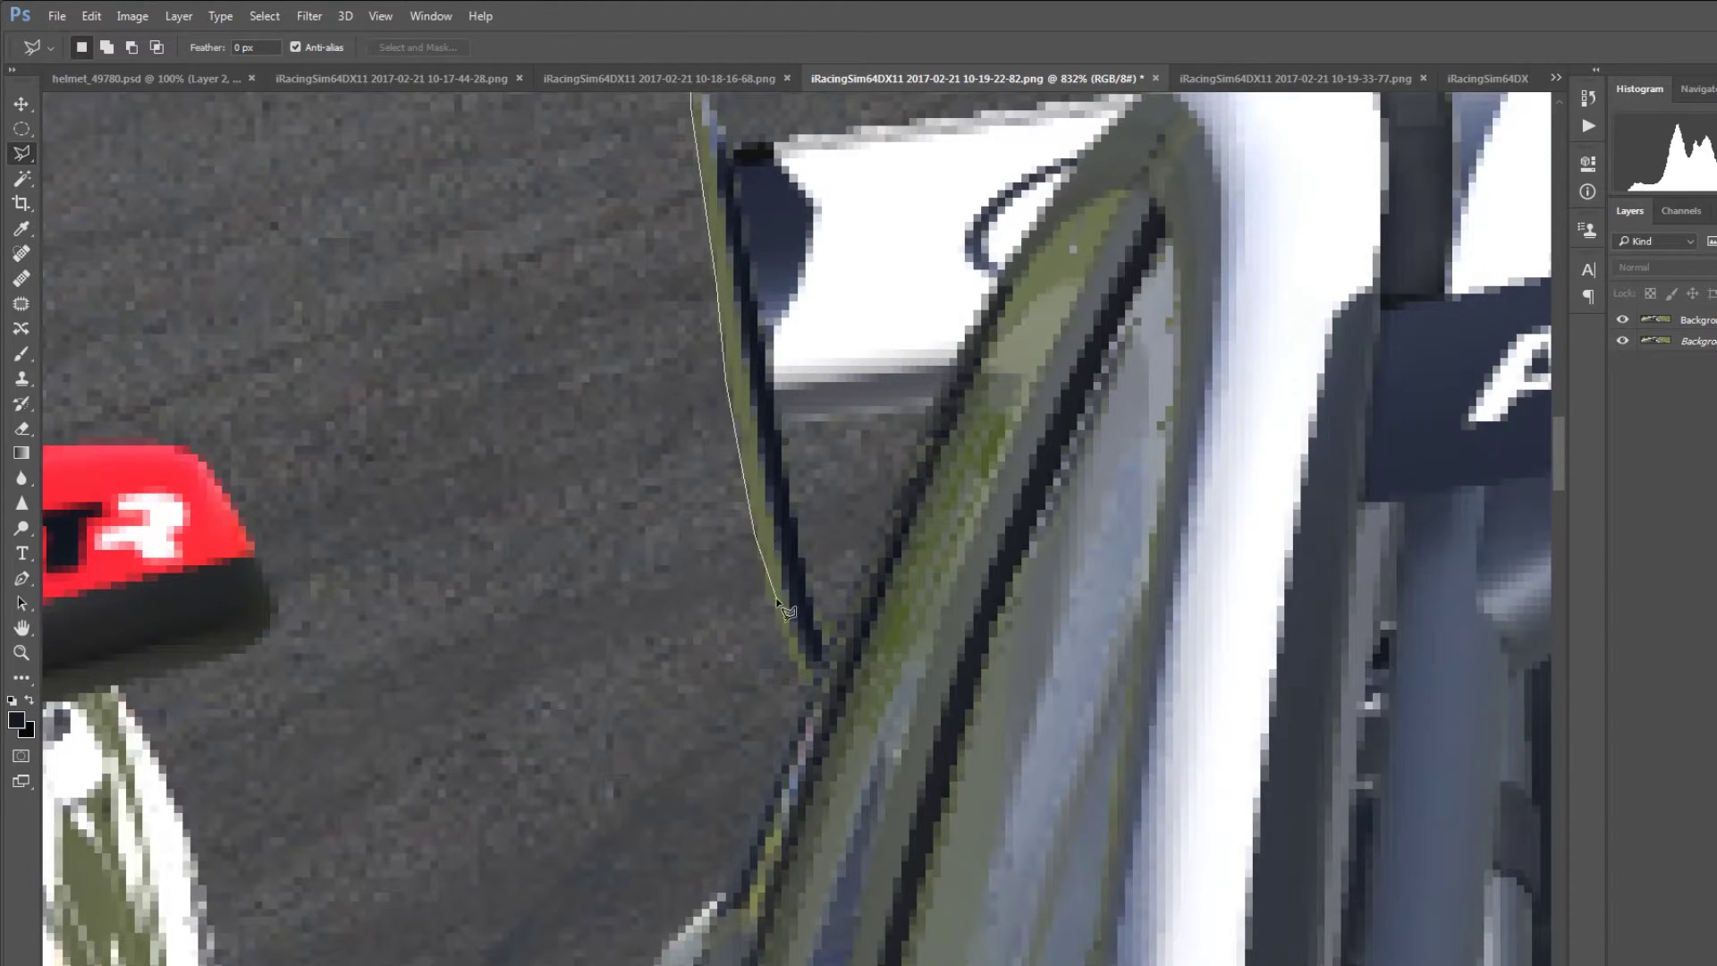
Step: Continue the lasso outline from the rear wing's base along the side window and rear bodywork to the mirror beside car 215
left_click(726, 893)
left_click_drag(752, 797, 851, 547)
left_click(768, 688)
left_click(731, 758)
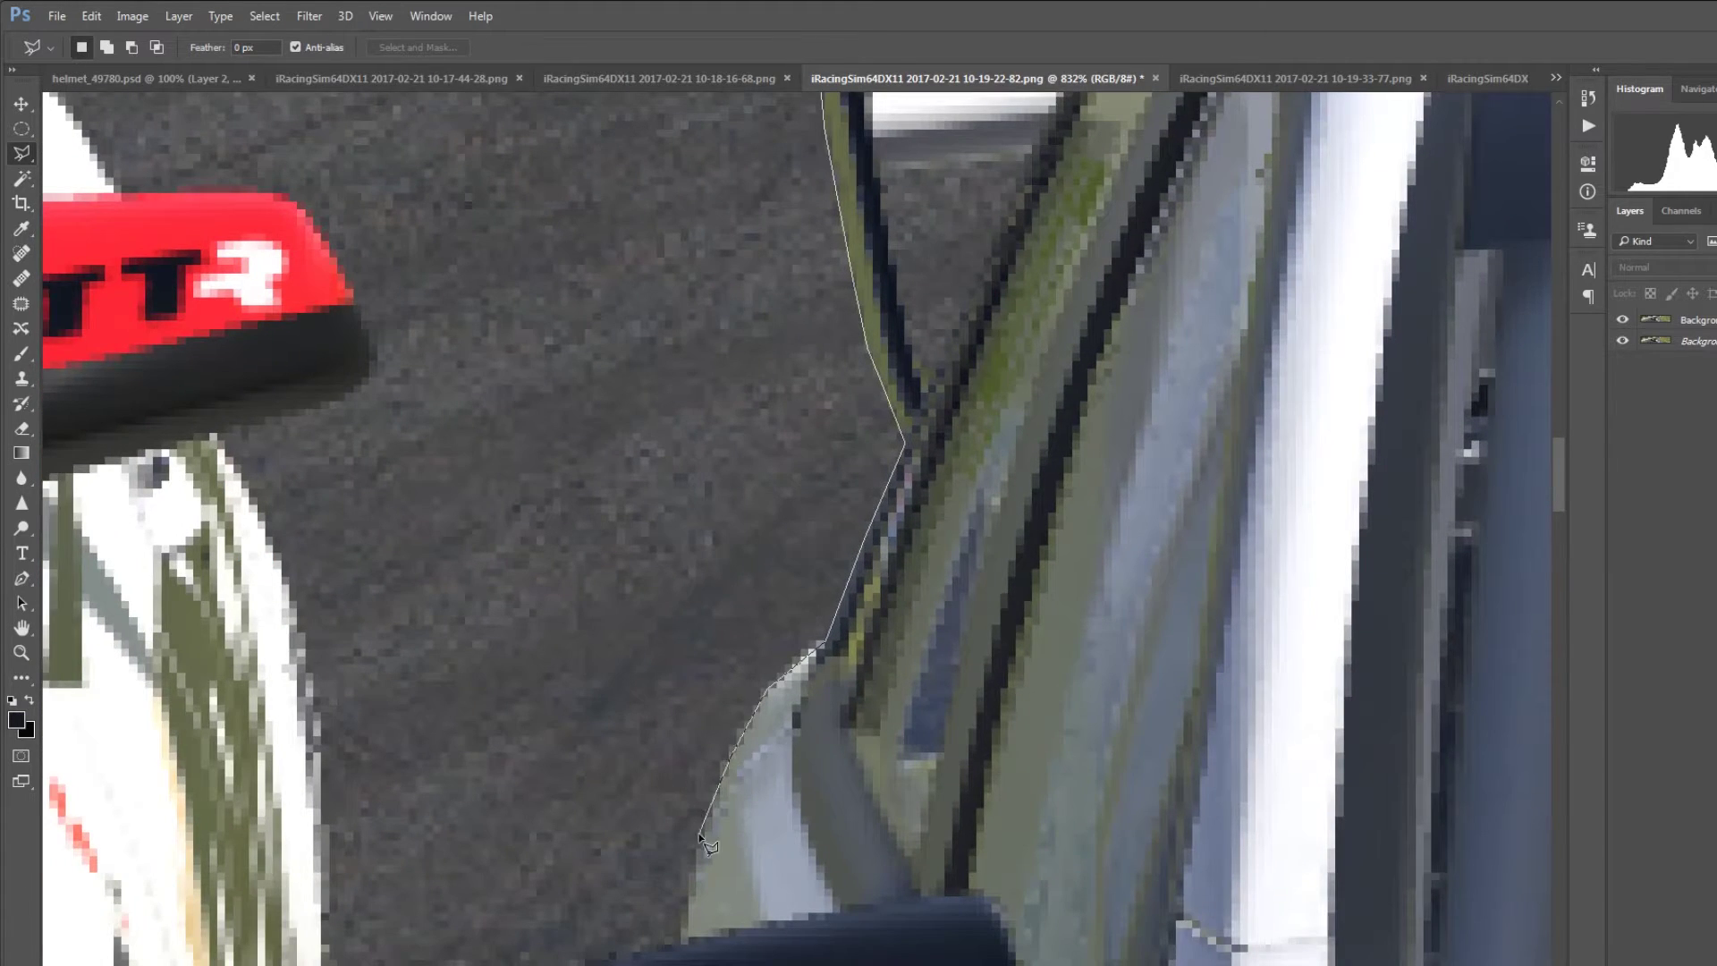
left_click(677, 941)
left_click_drag(720, 785, 854, 339)
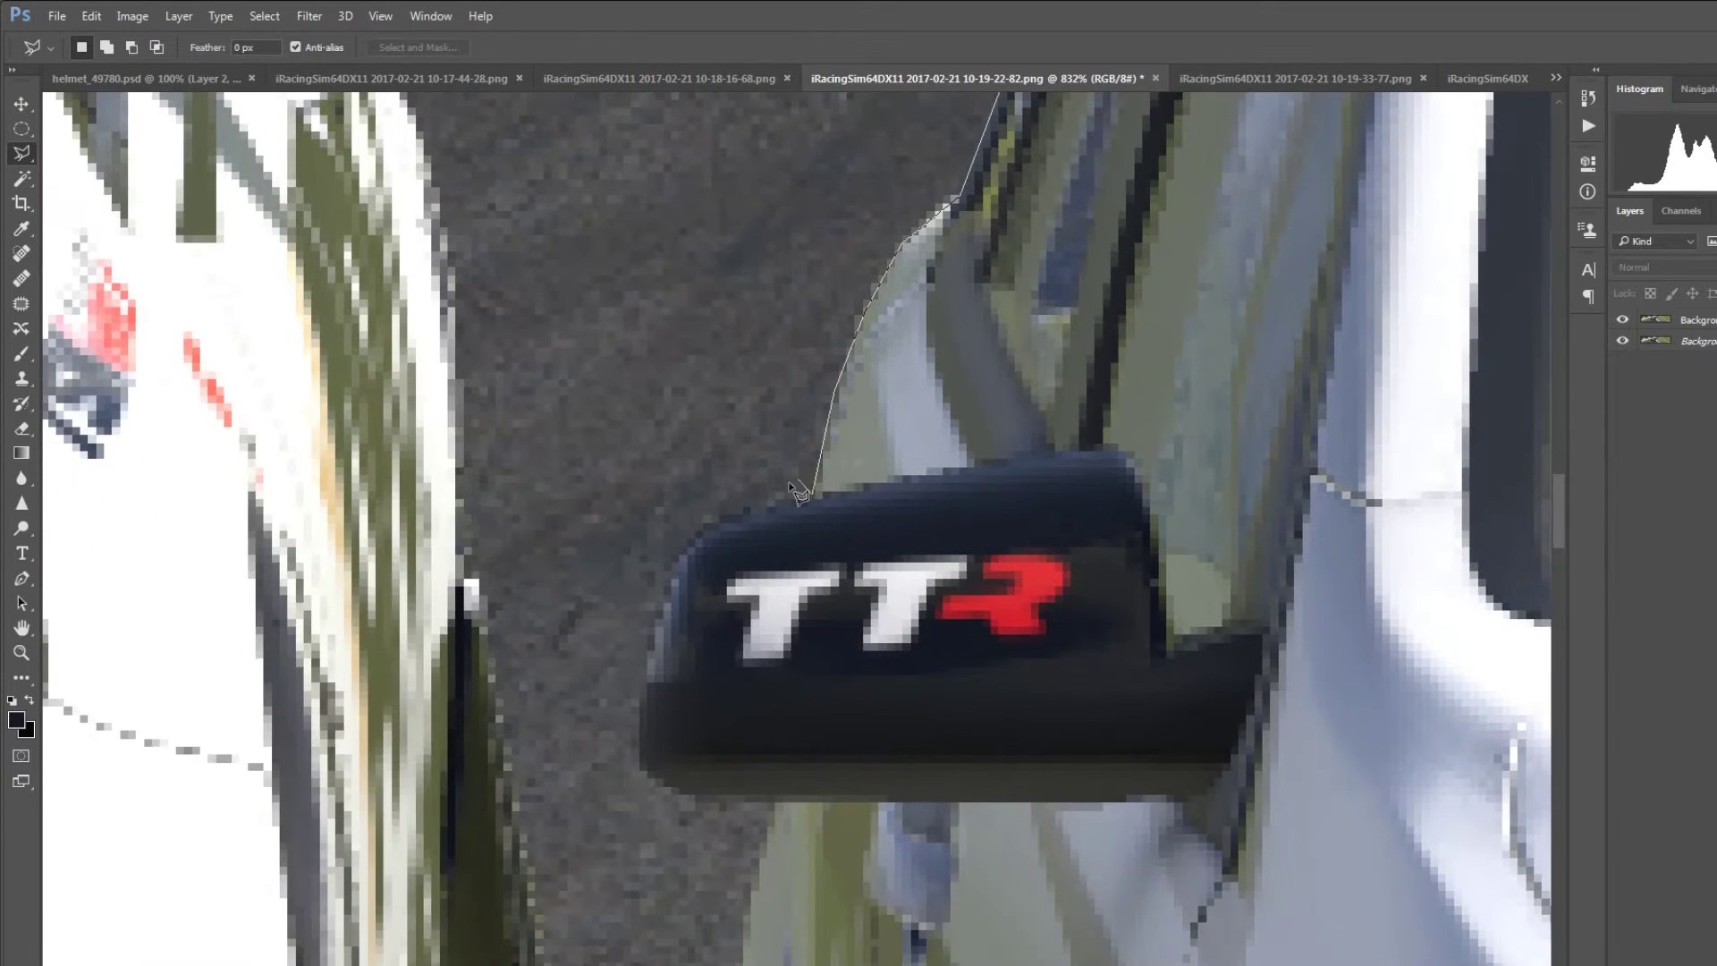
Step: Trace the lasso outline around the mirror facing car 215 and down the green side of car 47
mouse_move(731, 516)
left_mouse_down()
mouse_move(686, 542)
mouse_move(665, 584)
mouse_move(641, 772)
mouse_move(766, 814)
mouse_move(866, 457)
left_mouse_up()
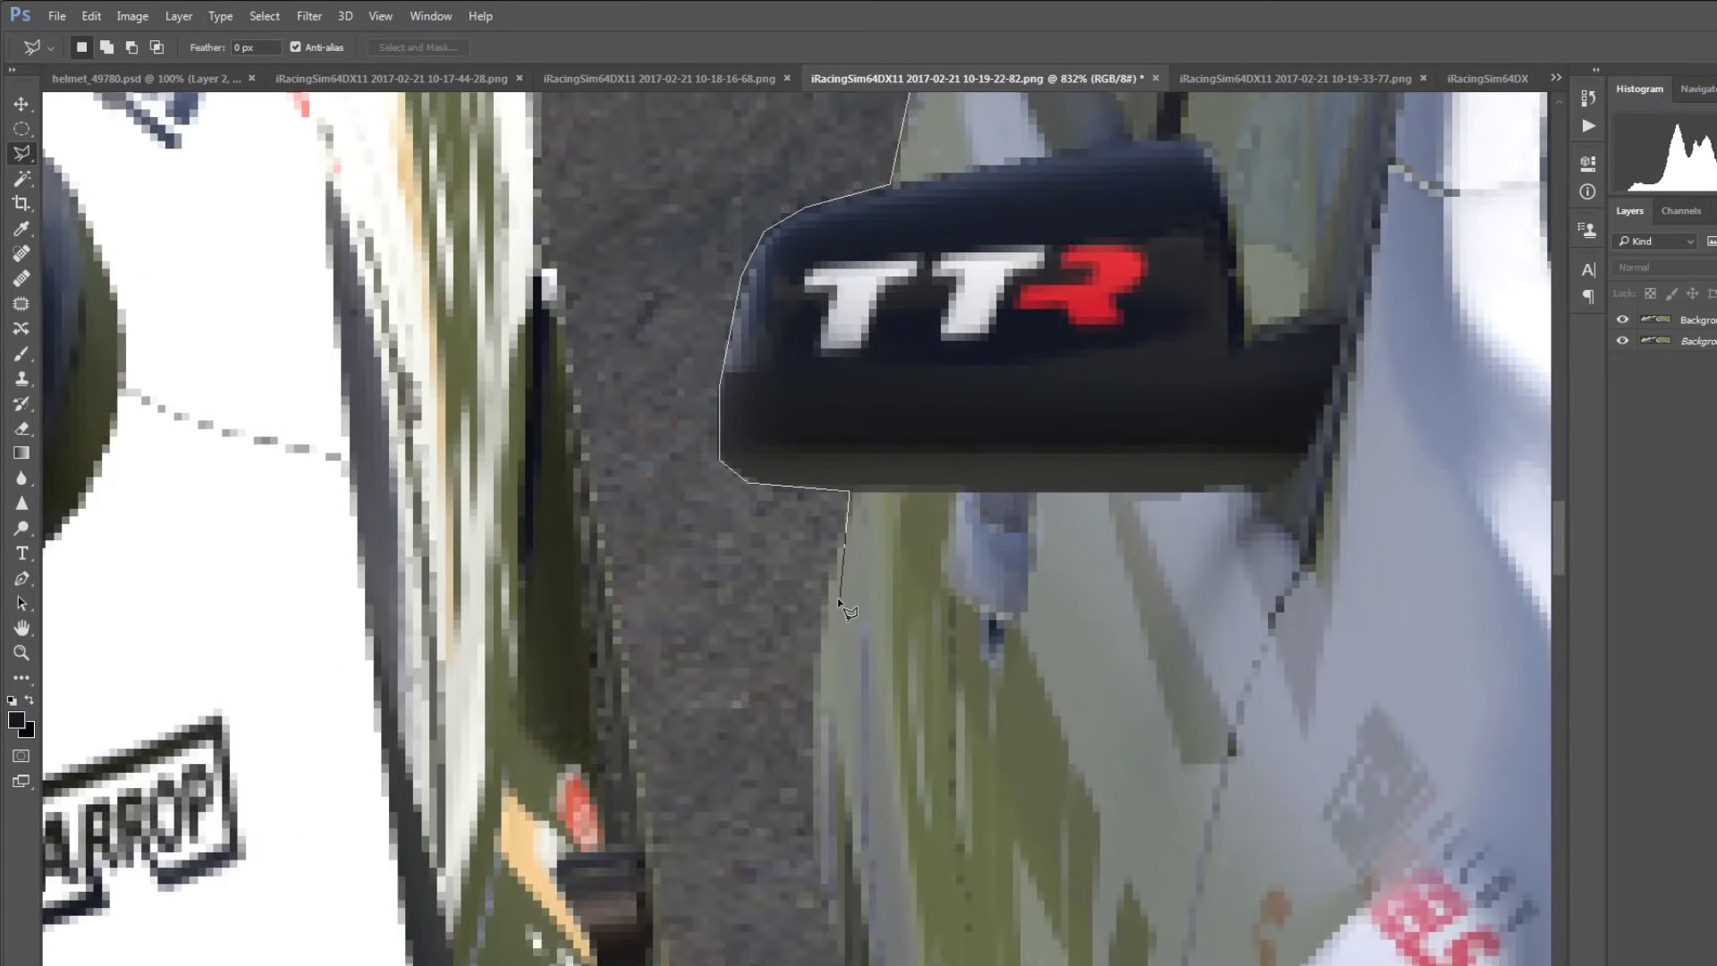
left_click(811, 701)
left_click(824, 371)
key("BackSpace")
left_click(728, 709)
key("space")
left_click_drag(764, 656, 747, 408)
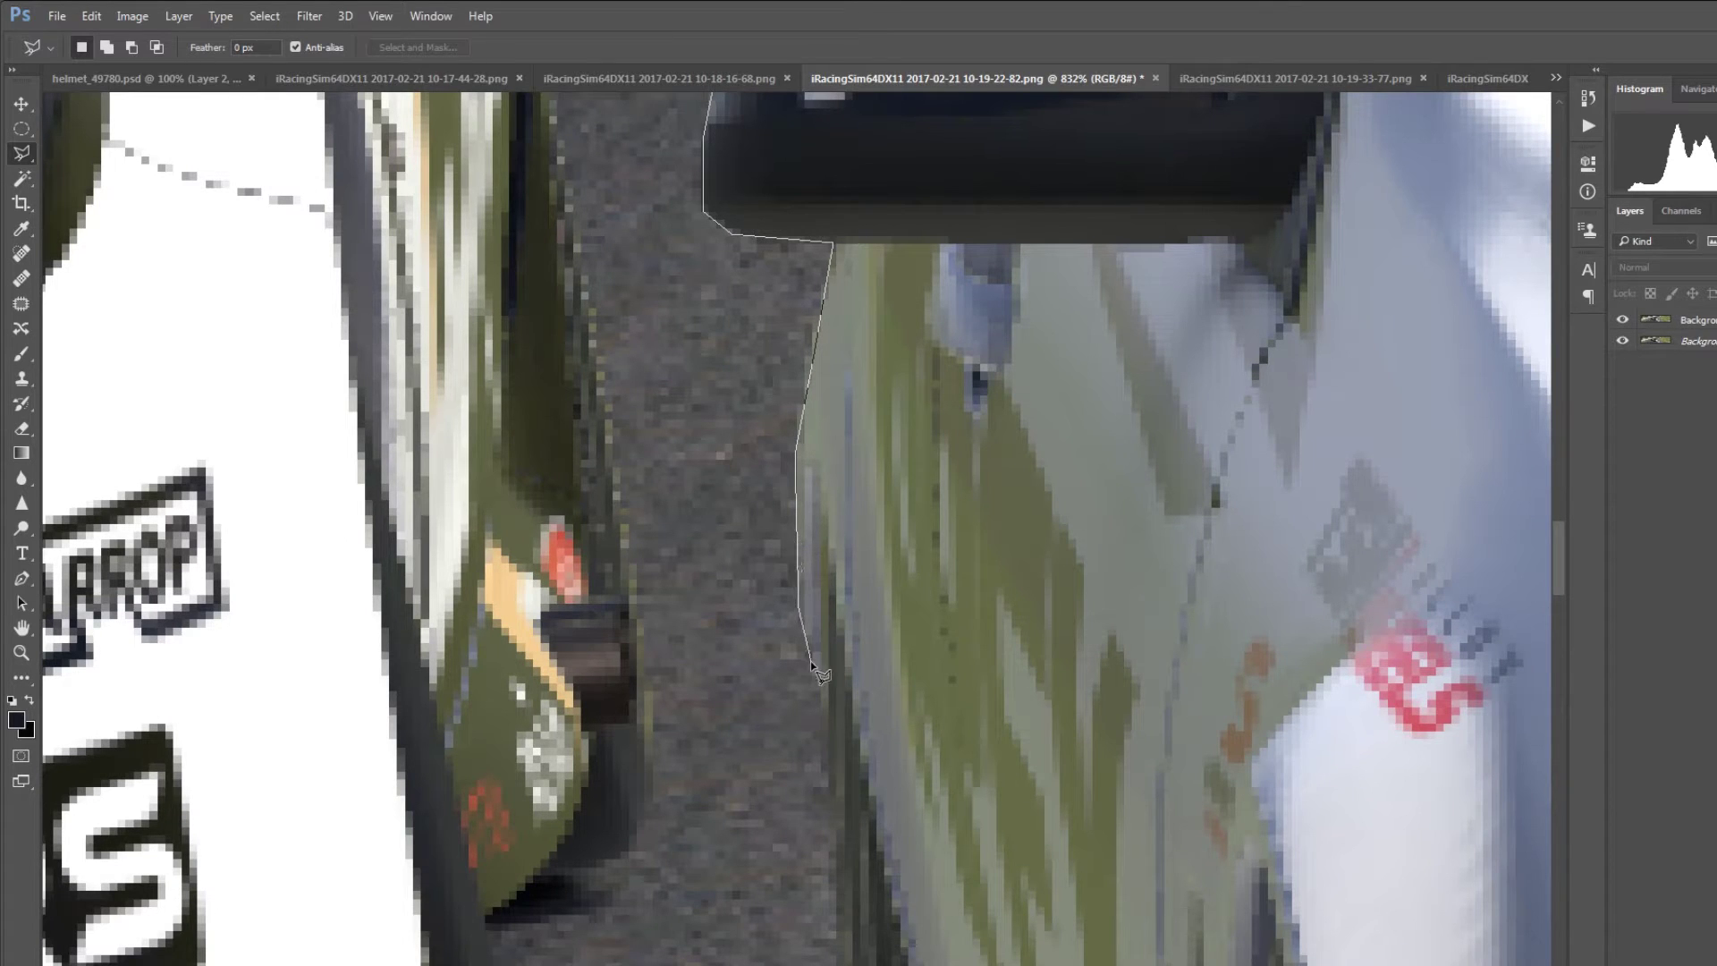
scroll(832, 836, "down", 9)
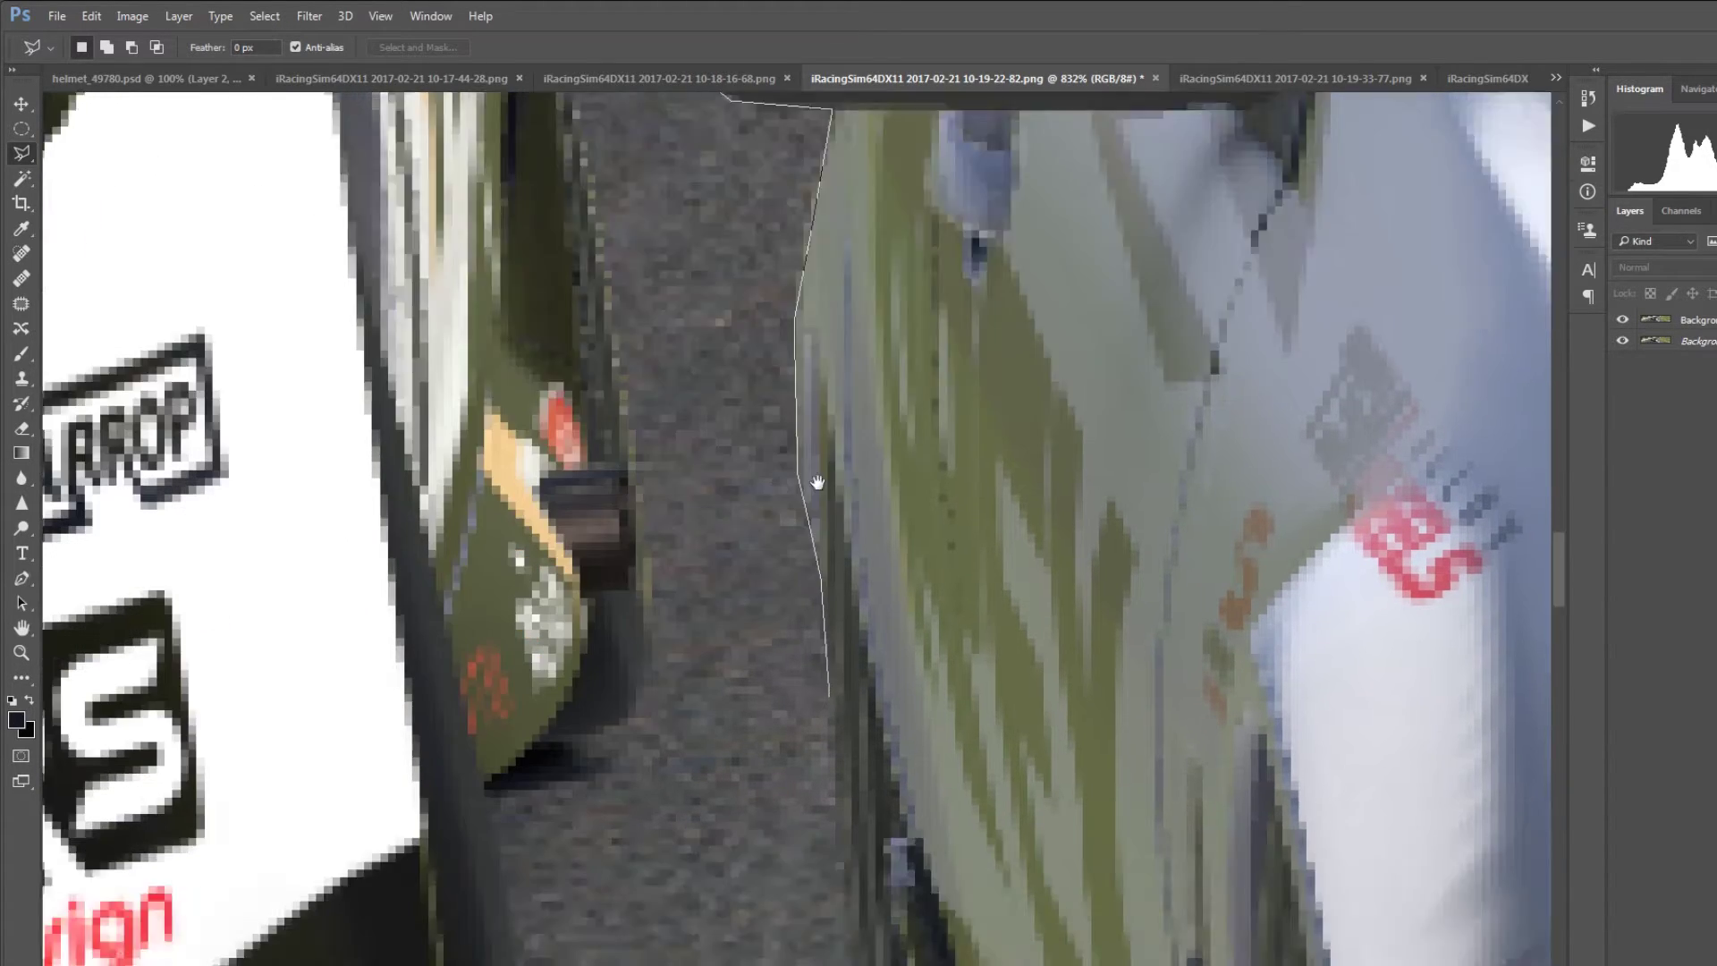
scroll(861, 723, "down", 8)
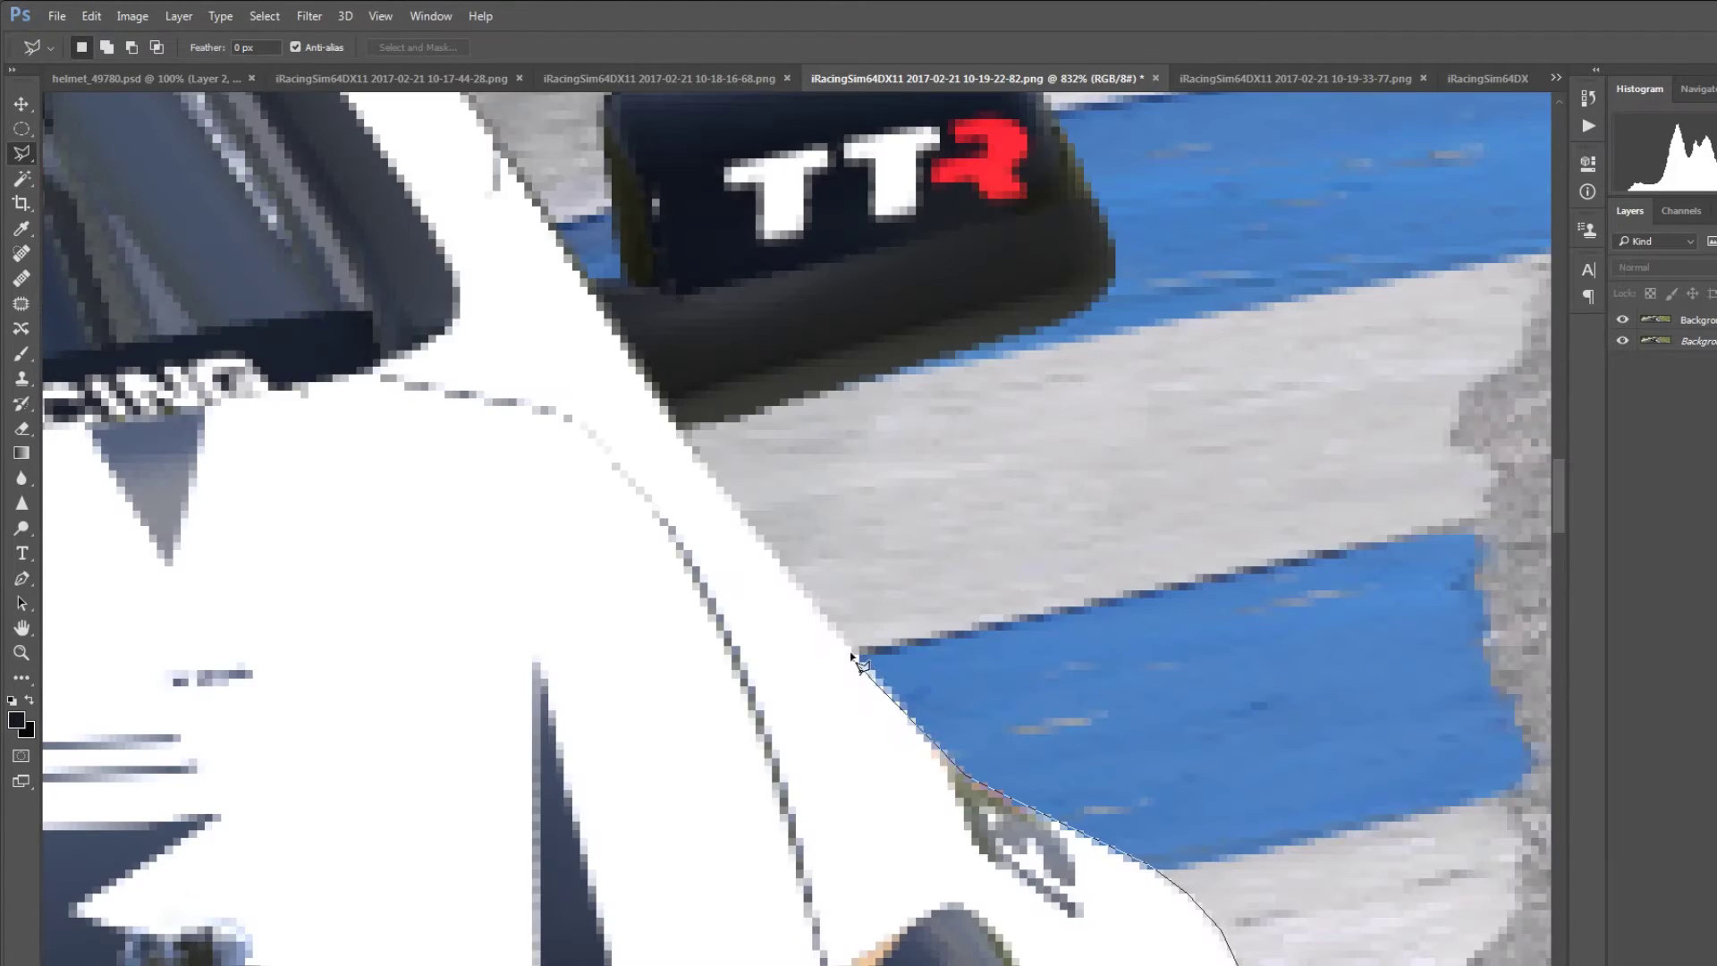
Step: Extend the lasso outline up the hood edge and around the kerb-side mirror of car 47
left_click(684, 432)
left_click(1084, 311)
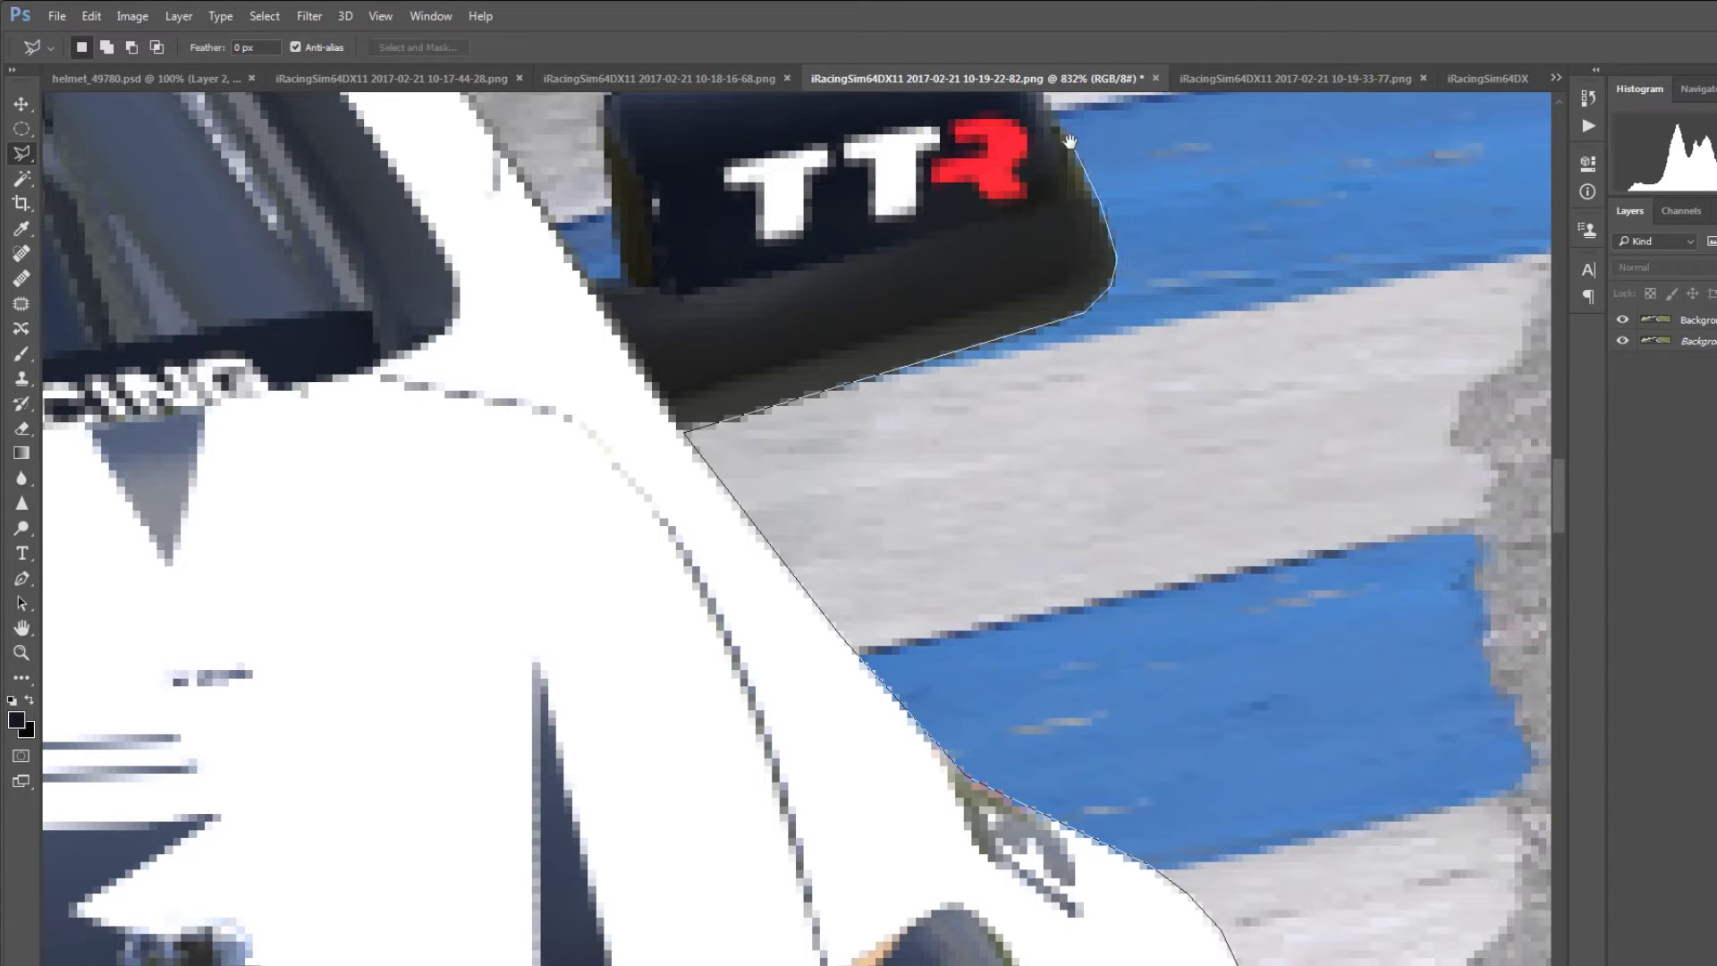
left_click_drag(1070, 141, 1167, 565)
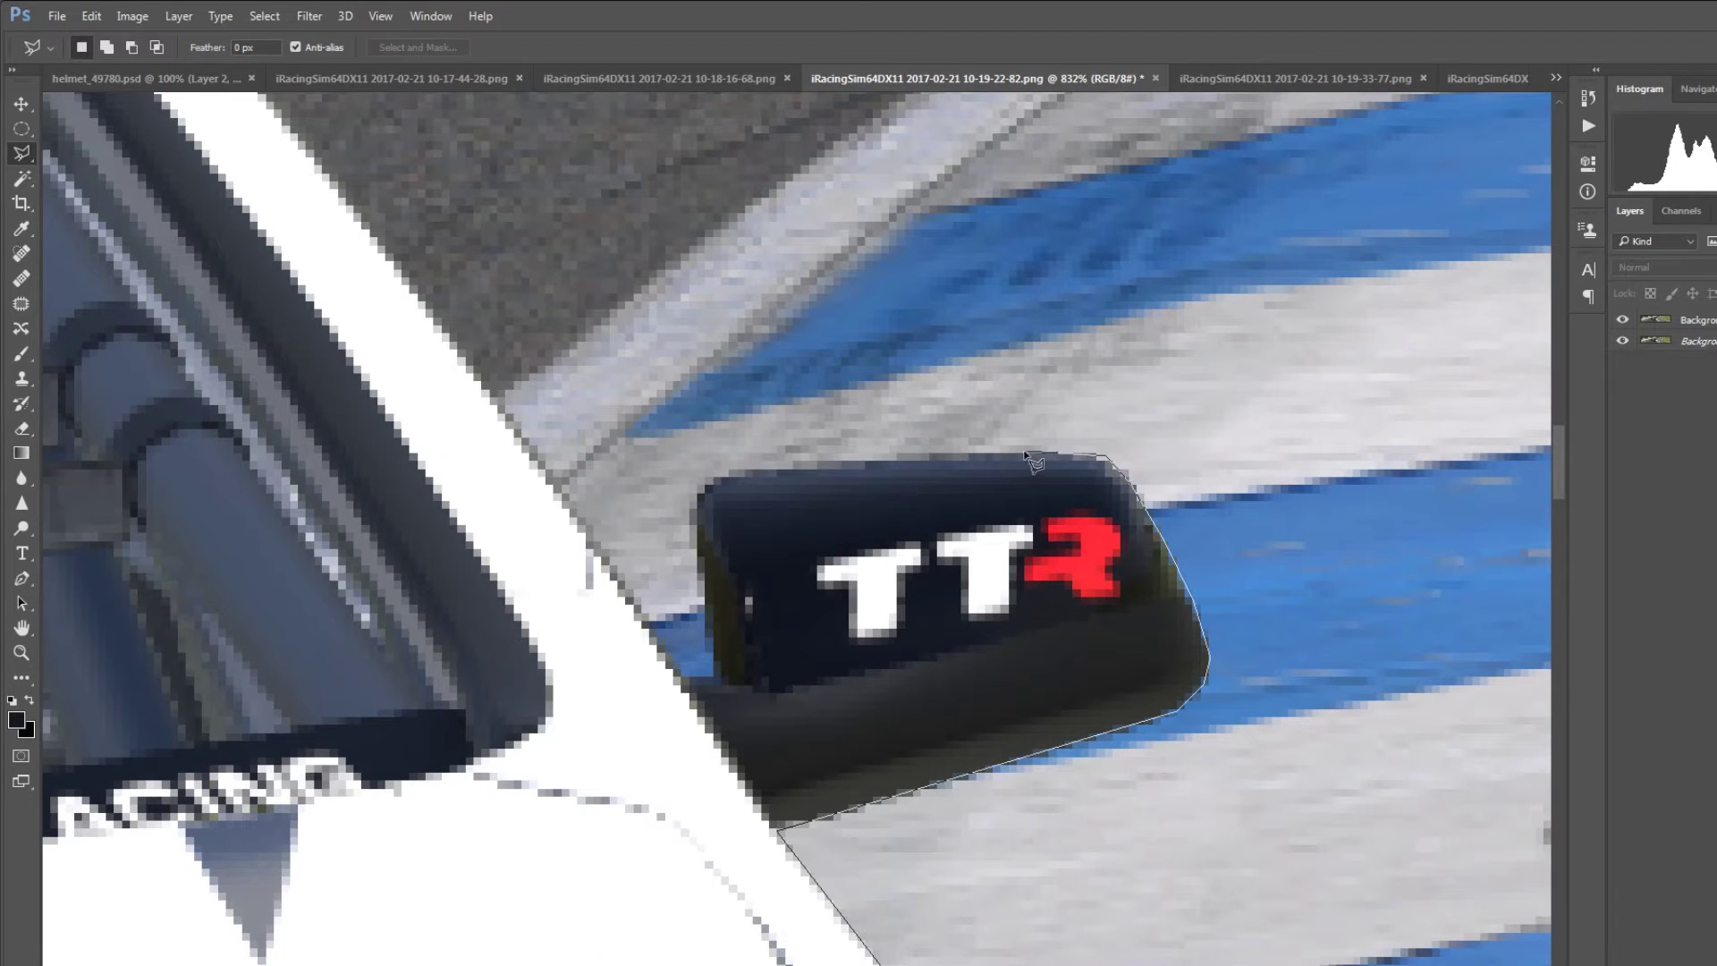
mouse_move(1028, 458)
left_mouse_down()
mouse_move(711, 479)
mouse_move(692, 531)
mouse_move(716, 676)
left_mouse_up()
mouse_move(691, 685)
left_mouse_down()
mouse_move(573, 445)
mouse_move(510, 410)
mouse_move(535, 466)
mouse_move(379, 241)
mouse_move(551, 494)
mouse_move(721, 701)
left_mouse_up()
Step: Continue the lasso outline up the kerb-side windscreen pillar and along the roof edge to the yellow antennas
left_click_drag(561, 494, 407, 312)
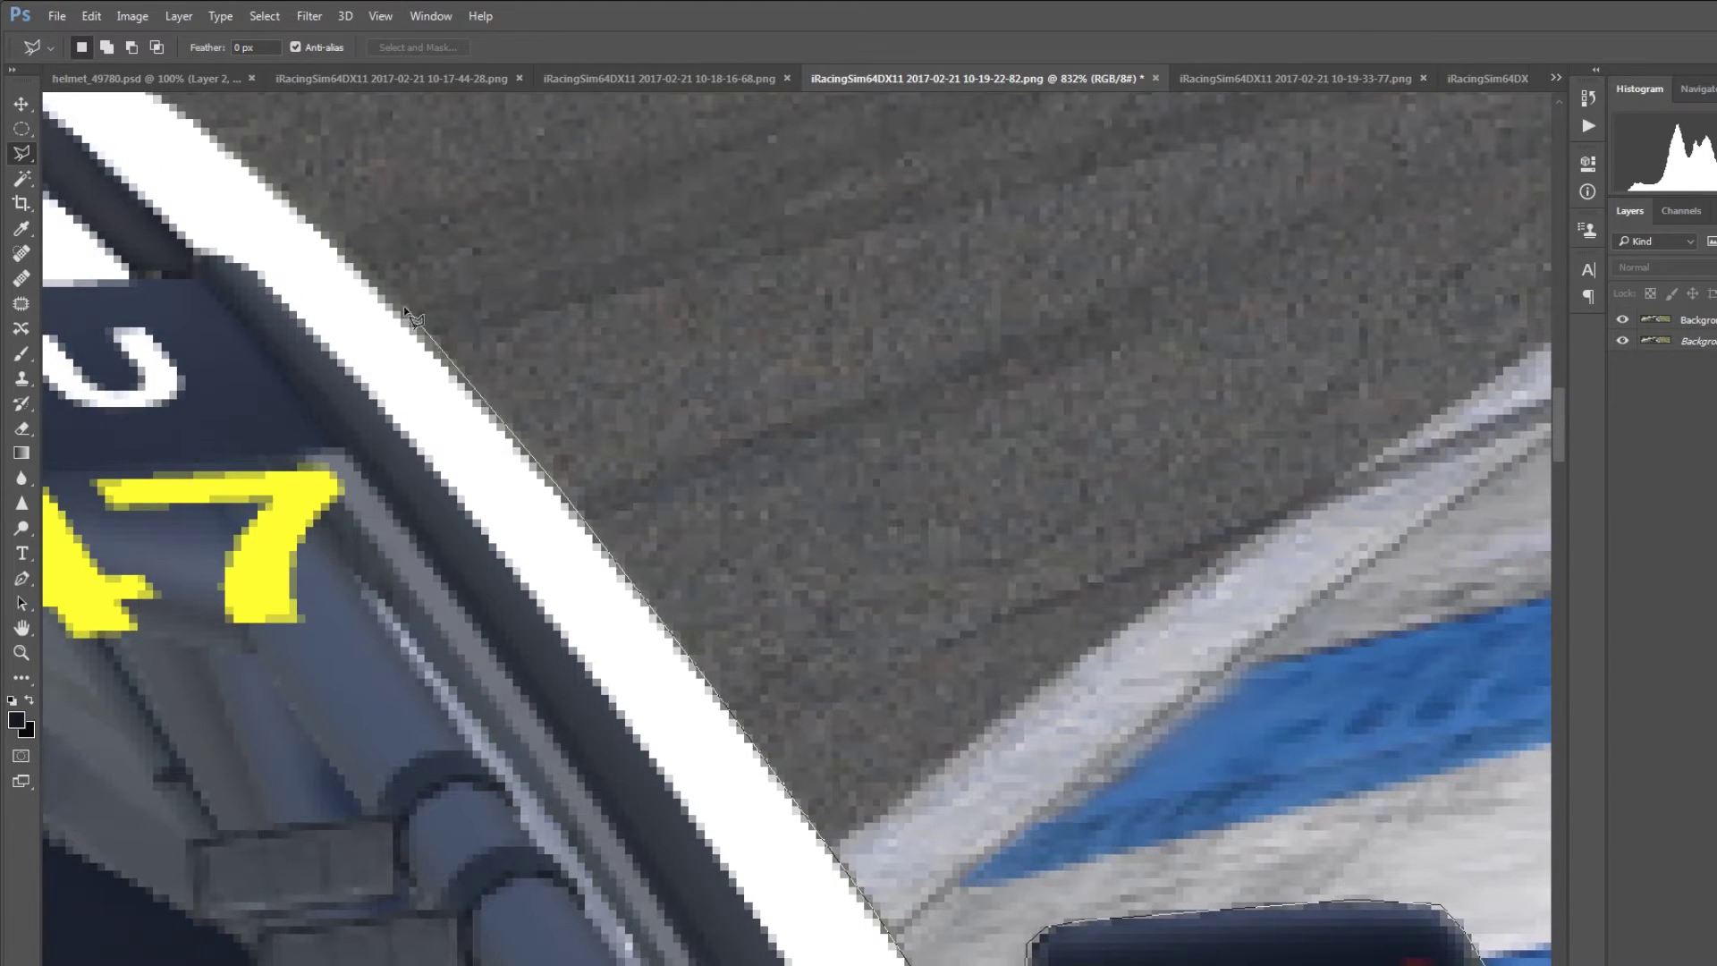
mouse_move(266, 177)
left_mouse_down()
mouse_move(546, 351)
mouse_move(505, 367)
mouse_move(353, 290)
mouse_move(204, 285)
mouse_move(40, 308)
mouse_move(512, 376)
left_mouse_up()
left_click(505, 377)
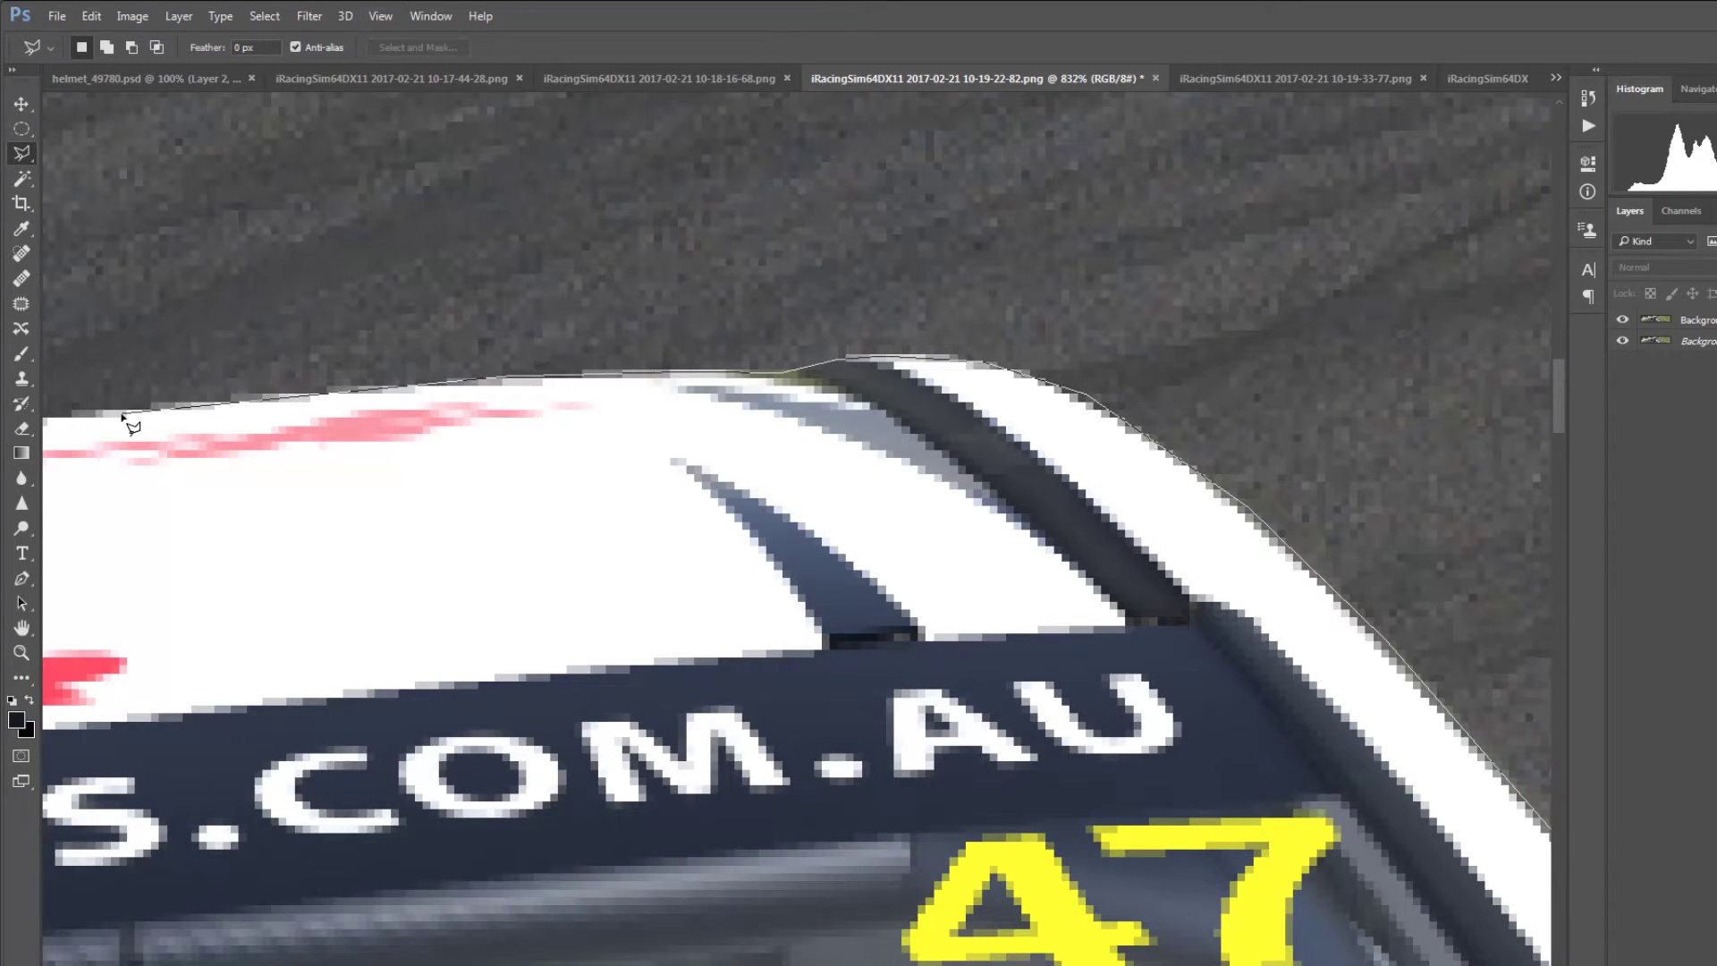
left_click_drag(115, 406, 819, 382)
left_click_drag(338, 435, 344, 440)
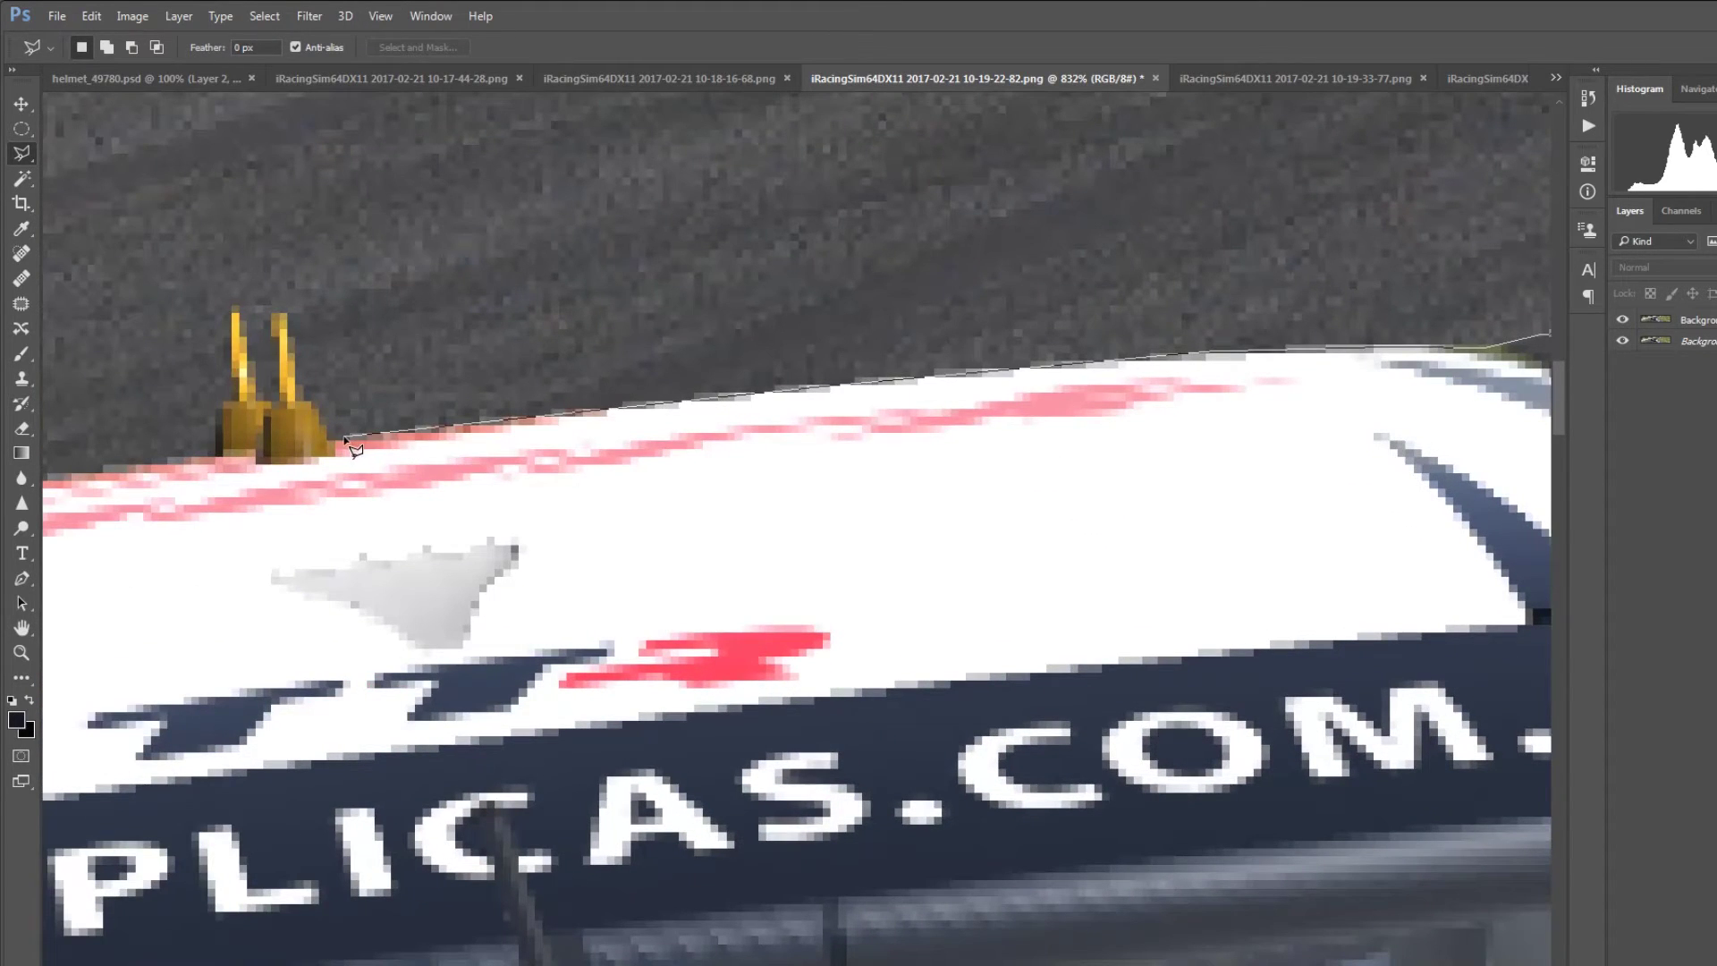
Step: Trace the lasso outline around both yellow roof antennas and back onto the roof edge
left_click_drag(295, 375, 286, 314)
mouse_move(284, 398)
left_mouse_down()
mouse_move(261, 395)
mouse_move(243, 322)
left_mouse_up()
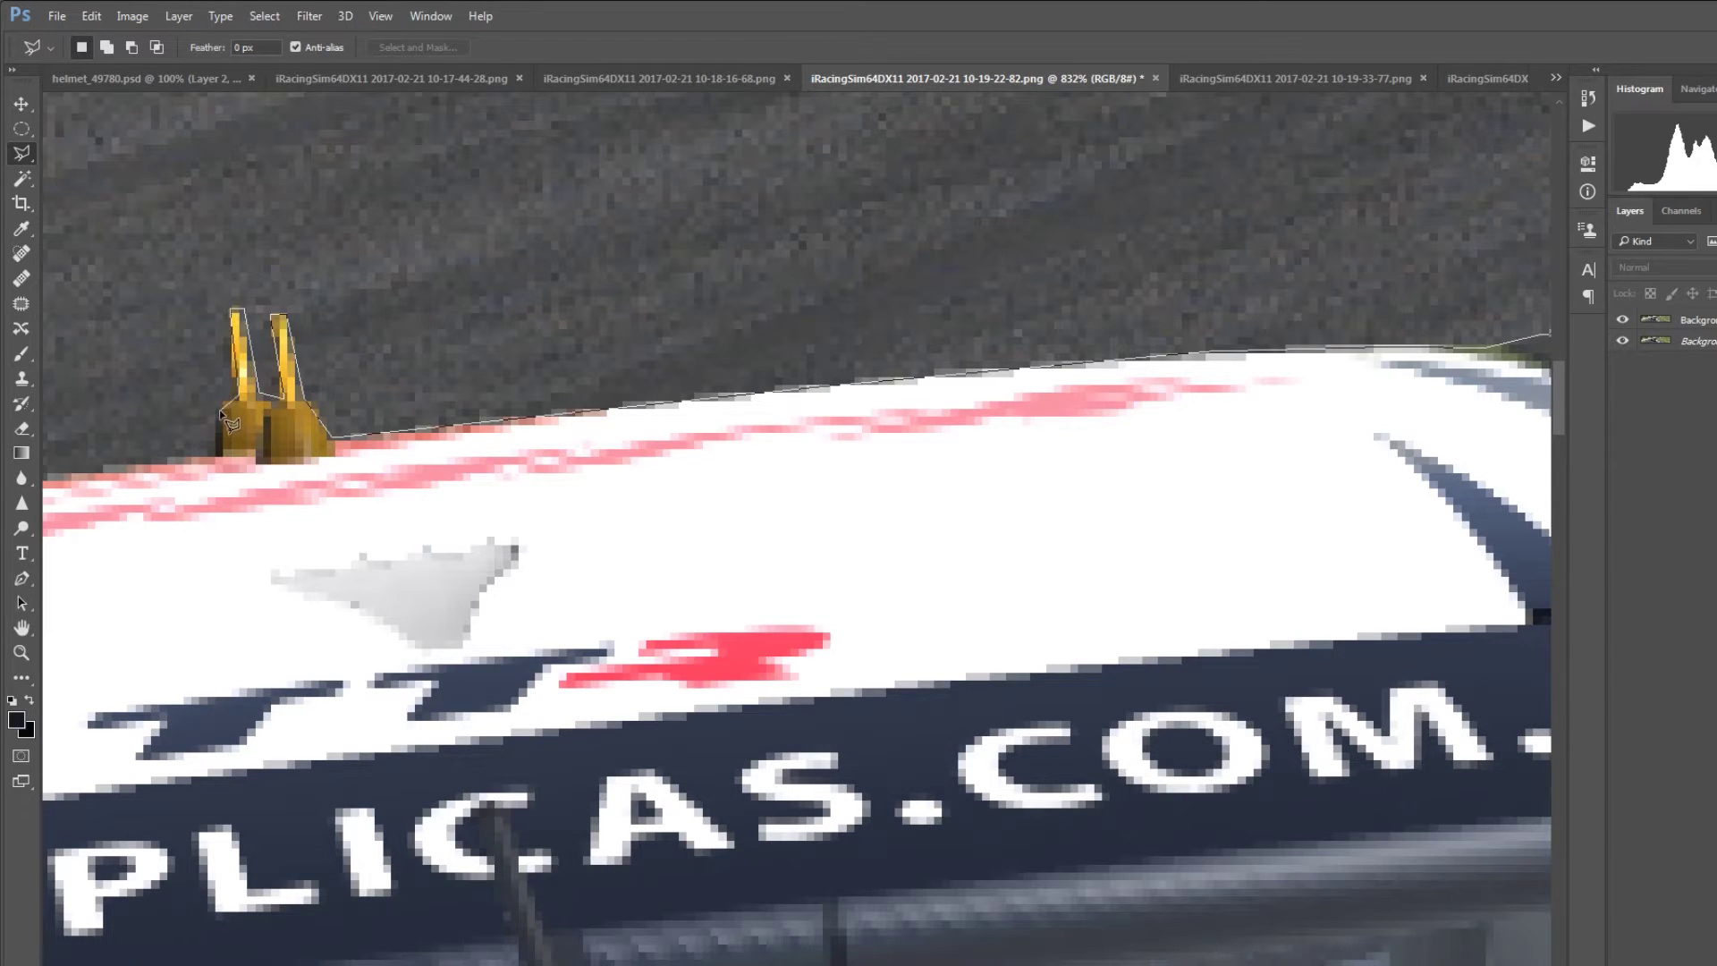
left_click_drag(230, 407, 231, 408)
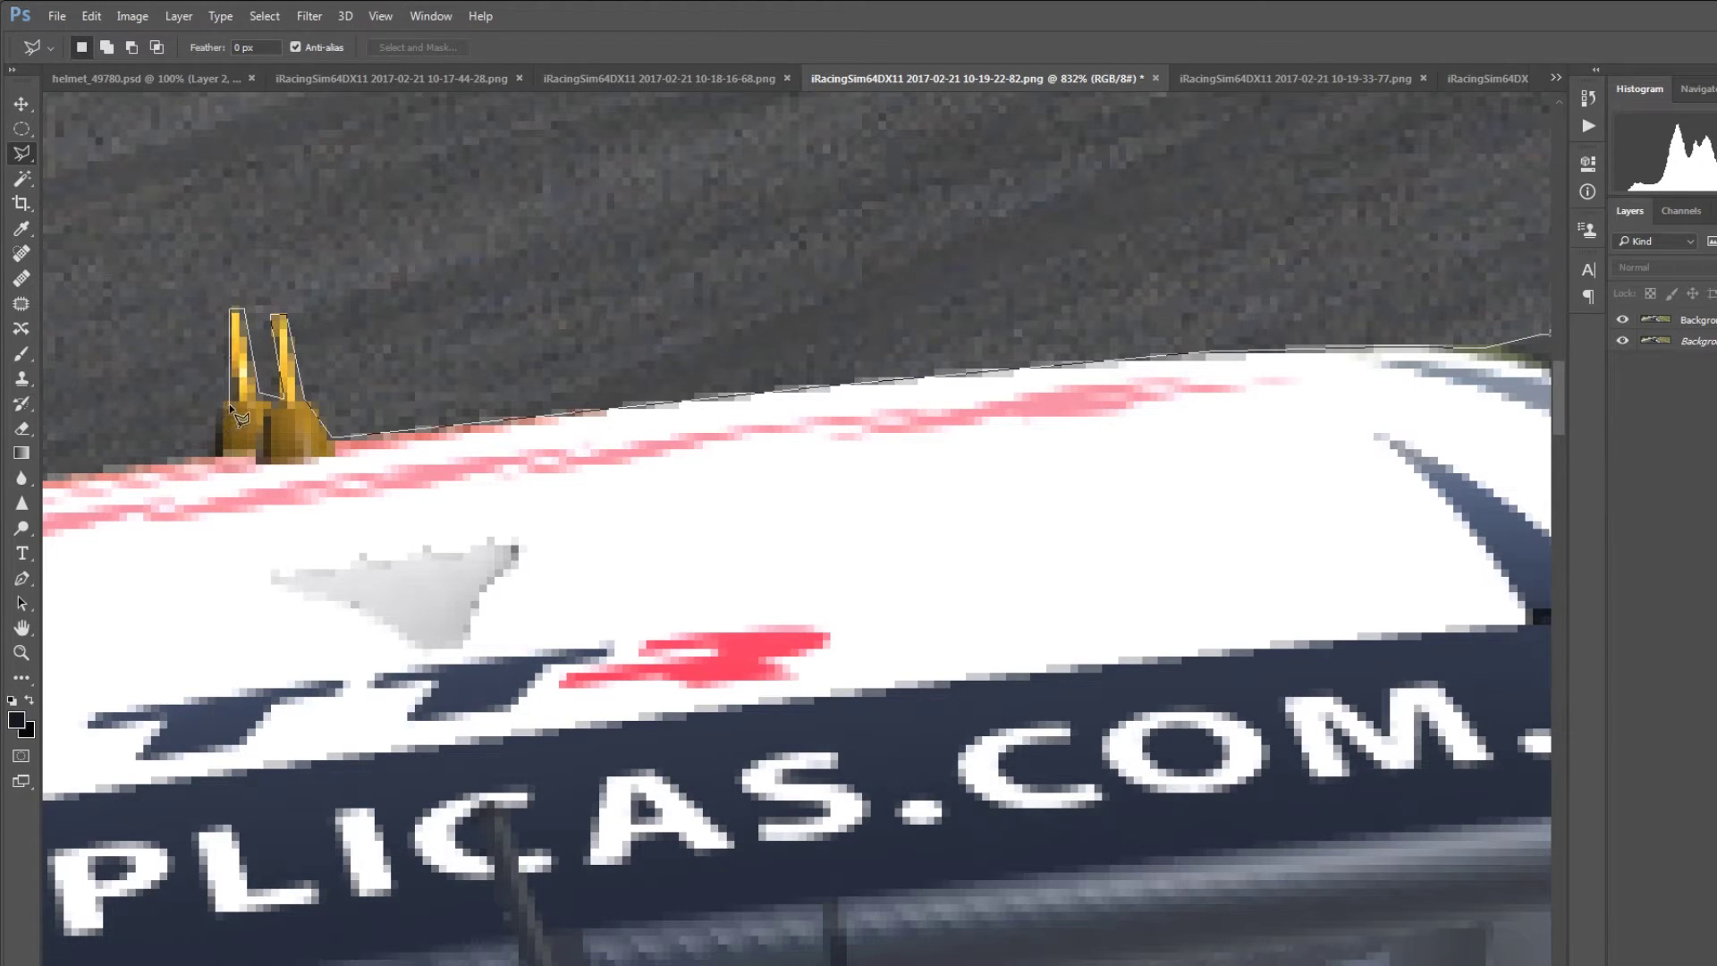
left_click(218, 452)
left_click(100, 472)
Step: Finish the outline along the remaining roof edge and rear wing, closing the selection at its starting point
left_click_drag(102, 473, 1170, 387)
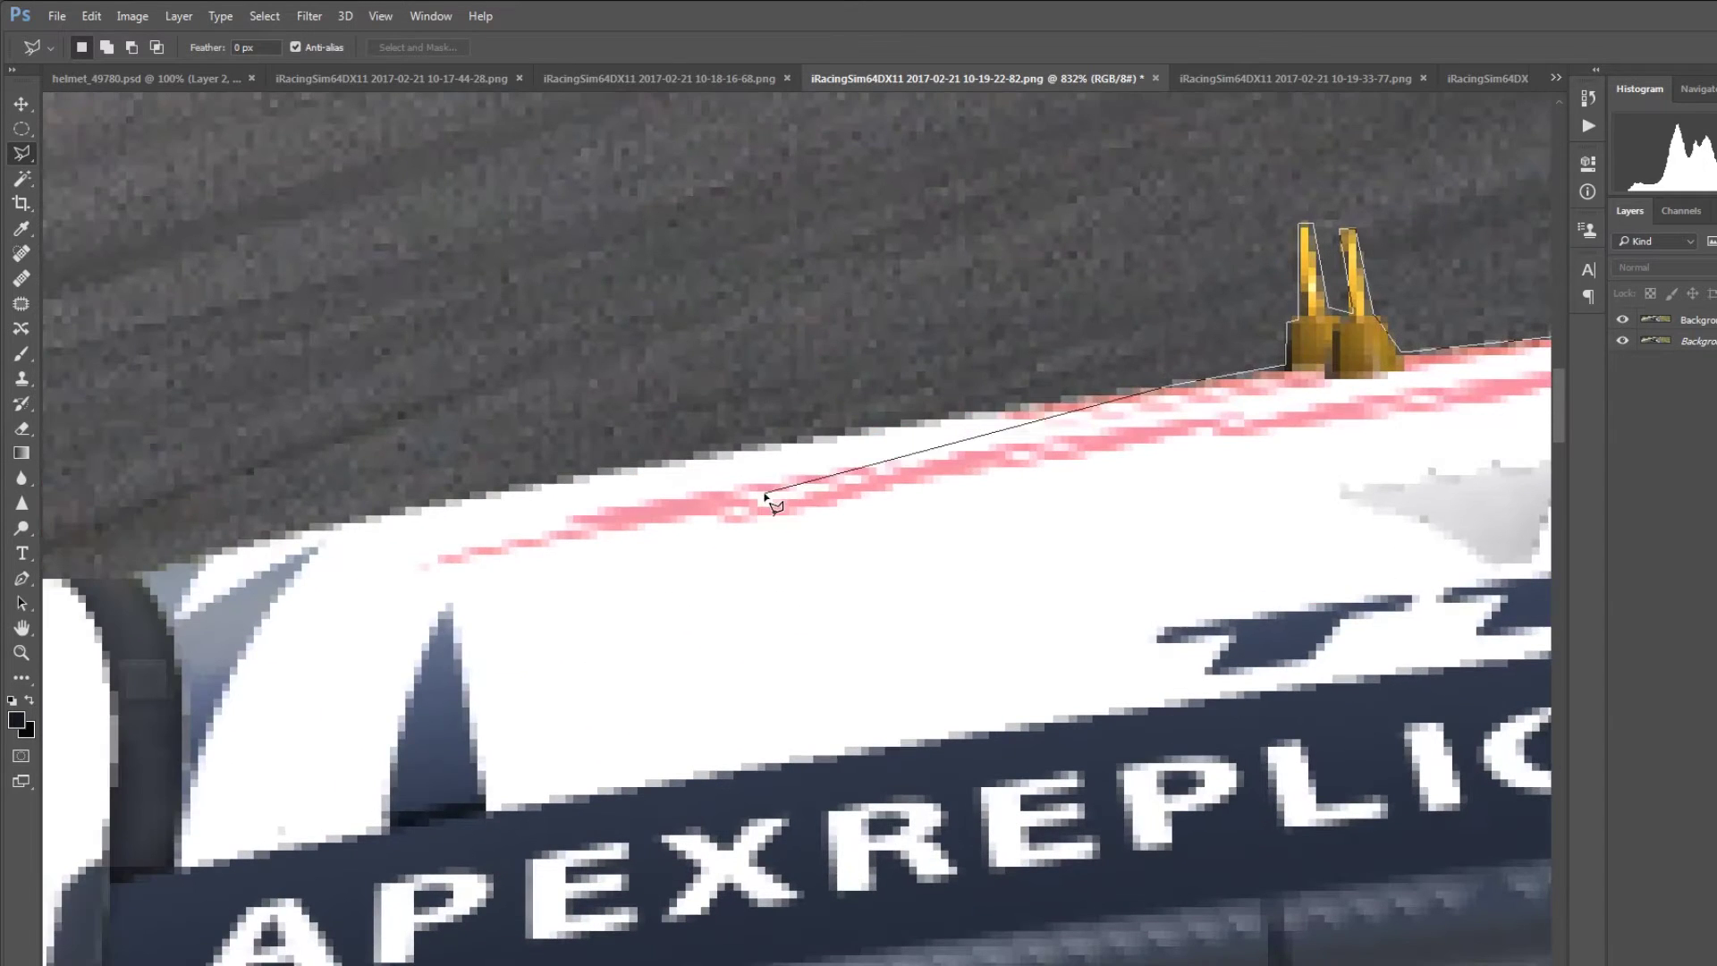
mouse_move(766, 496)
left_mouse_down()
mouse_move(718, 452)
mouse_move(325, 544)
mouse_move(310, 530)
mouse_move(64, 580)
mouse_move(541, 560)
mouse_move(438, 575)
mouse_move(297, 653)
mouse_move(972, 596)
mouse_move(541, 652)
mouse_move(834, 650)
mouse_move(569, 655)
left_mouse_up()
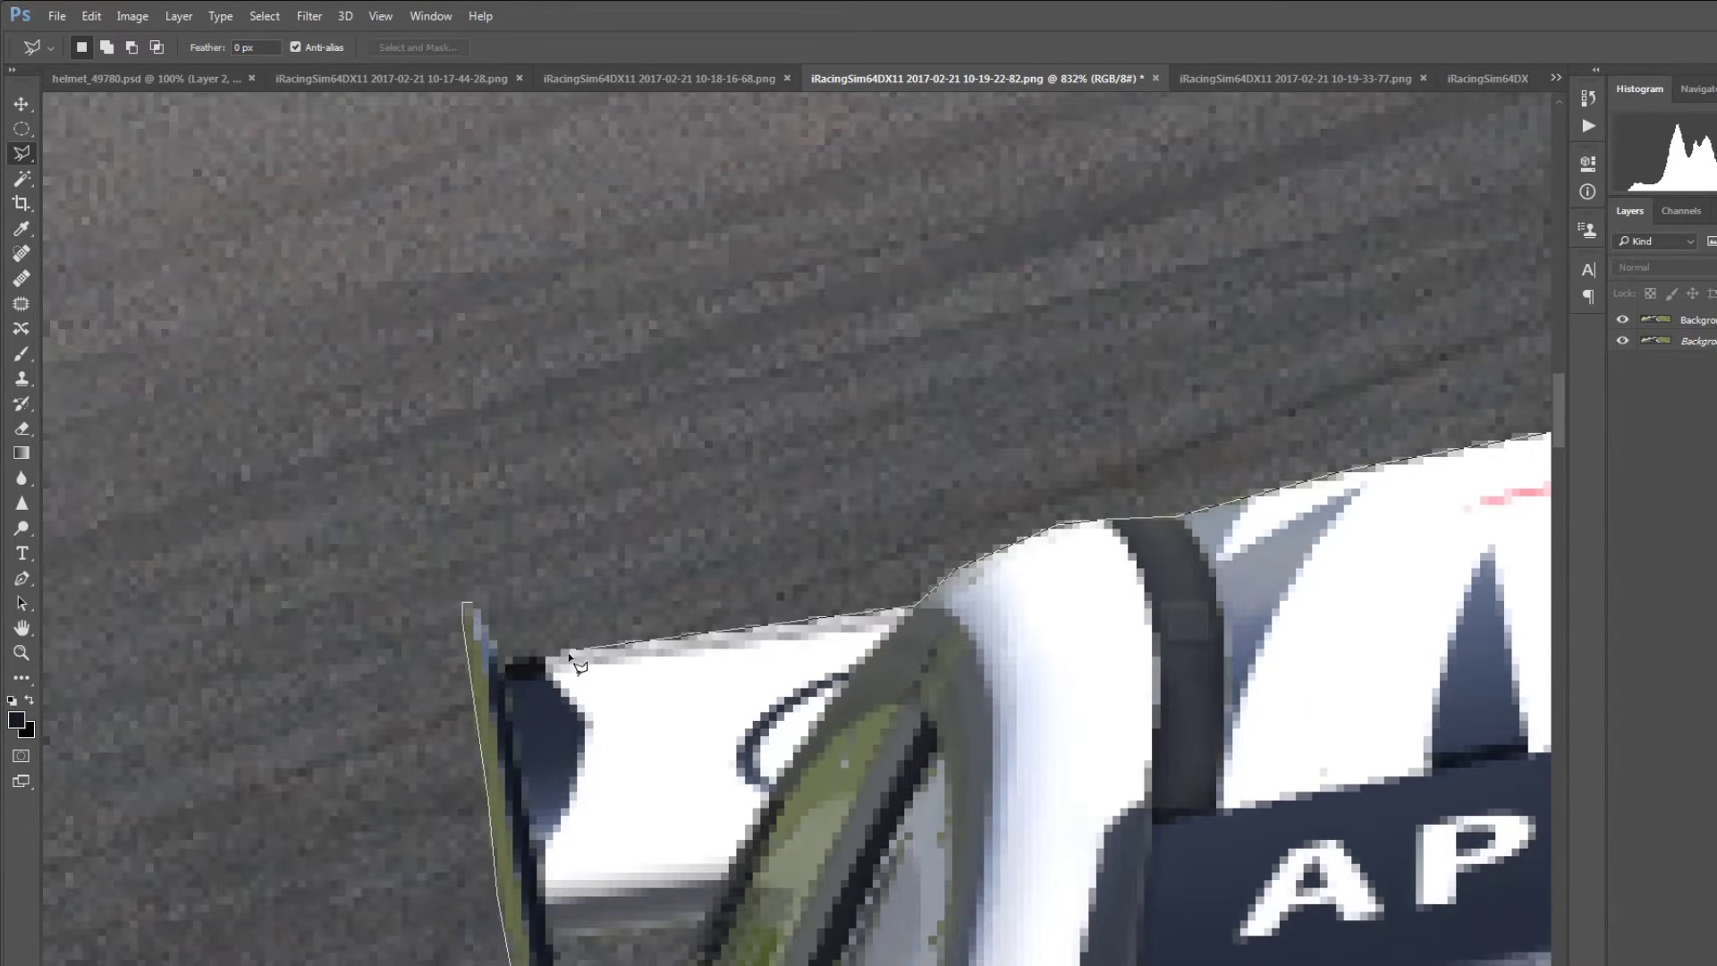
left_click(502, 653)
double_click(485, 625)
Step: Subtract the patch of road between the rear wing and the car body from the selection
left_click_drag(898, 715, 777, 321)
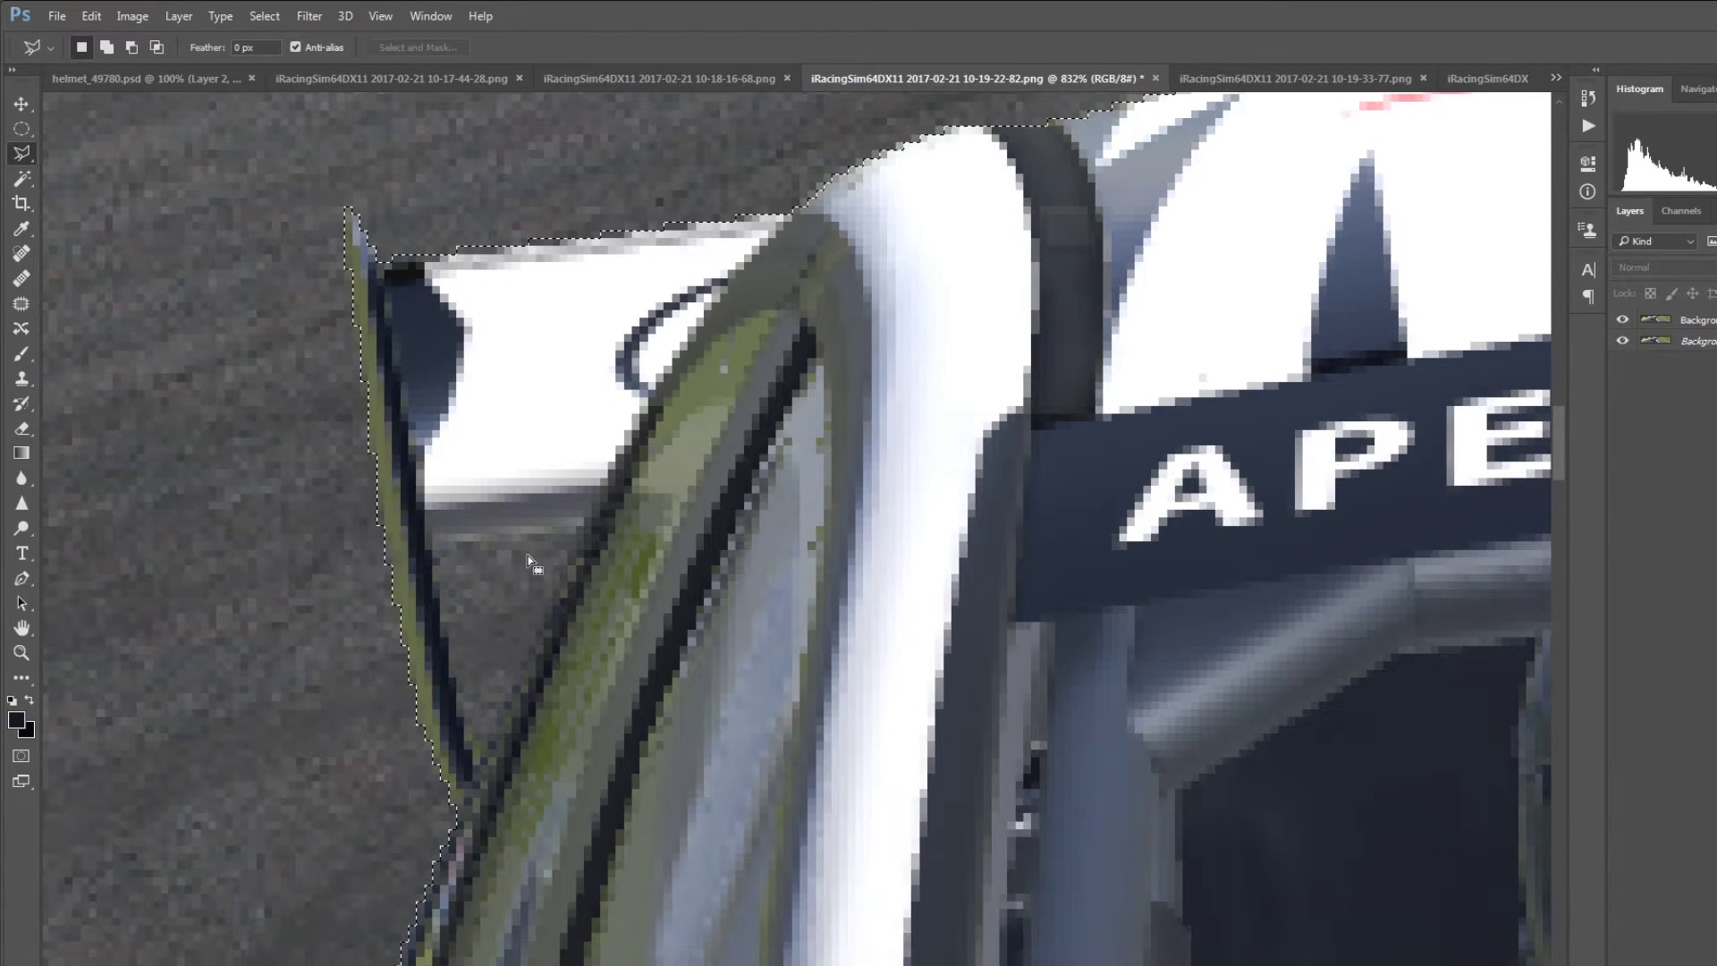
key("alt")
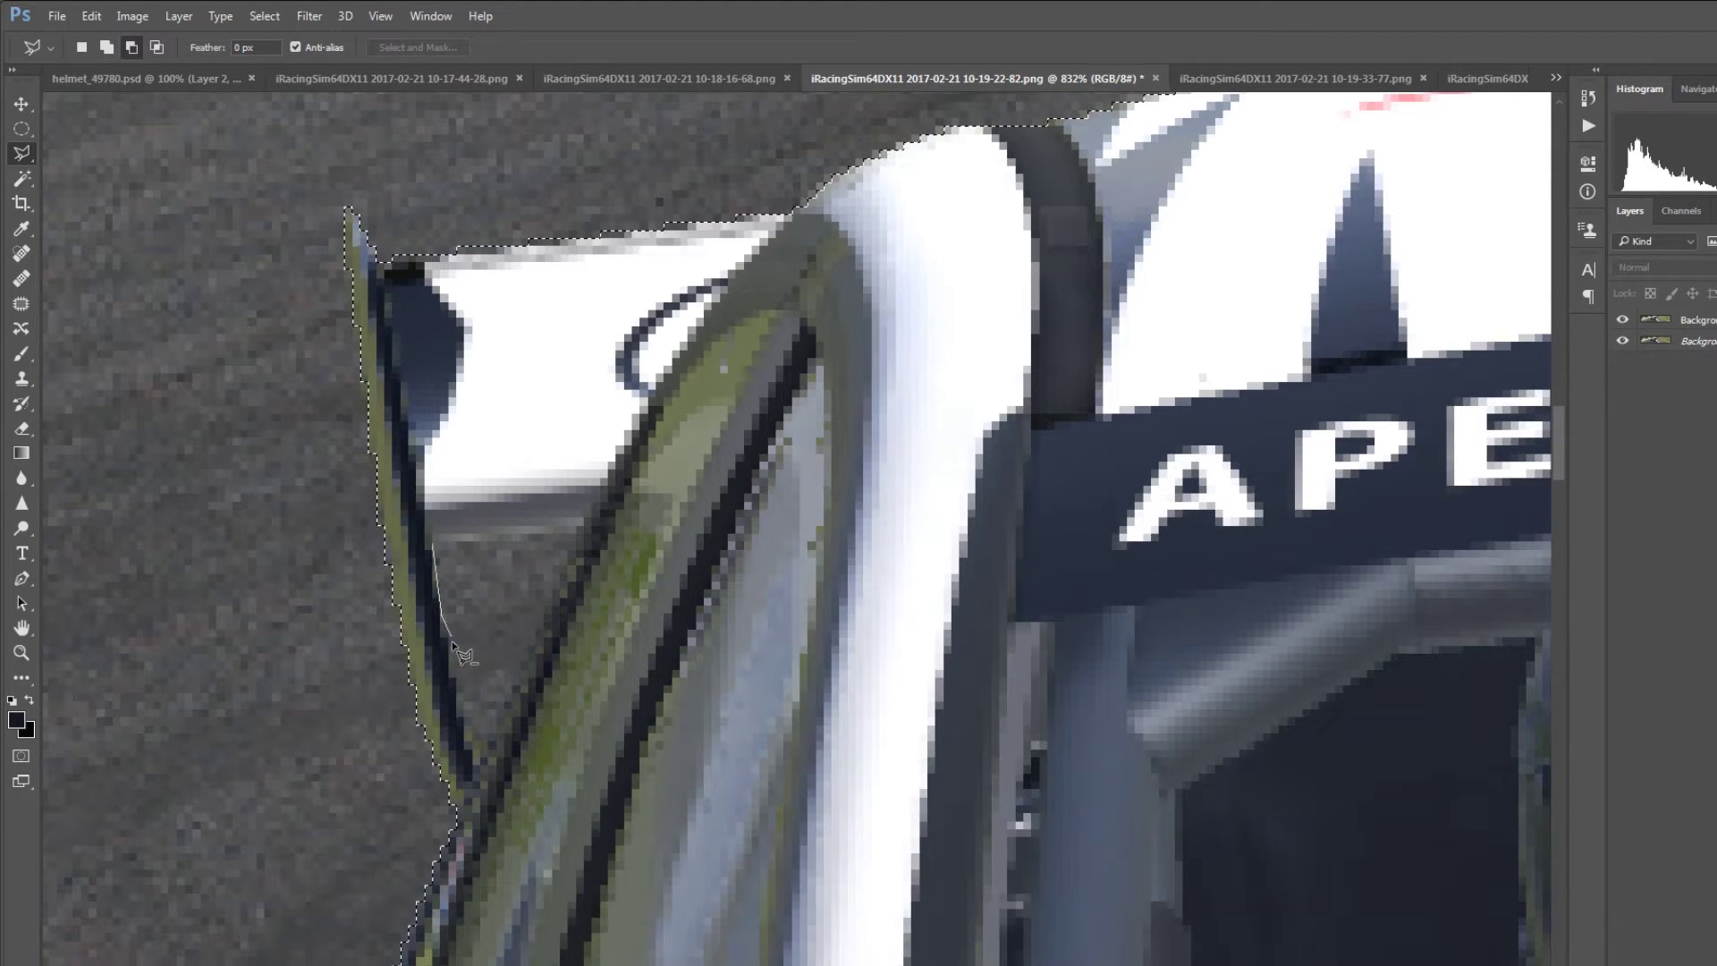
left_click(480, 743)
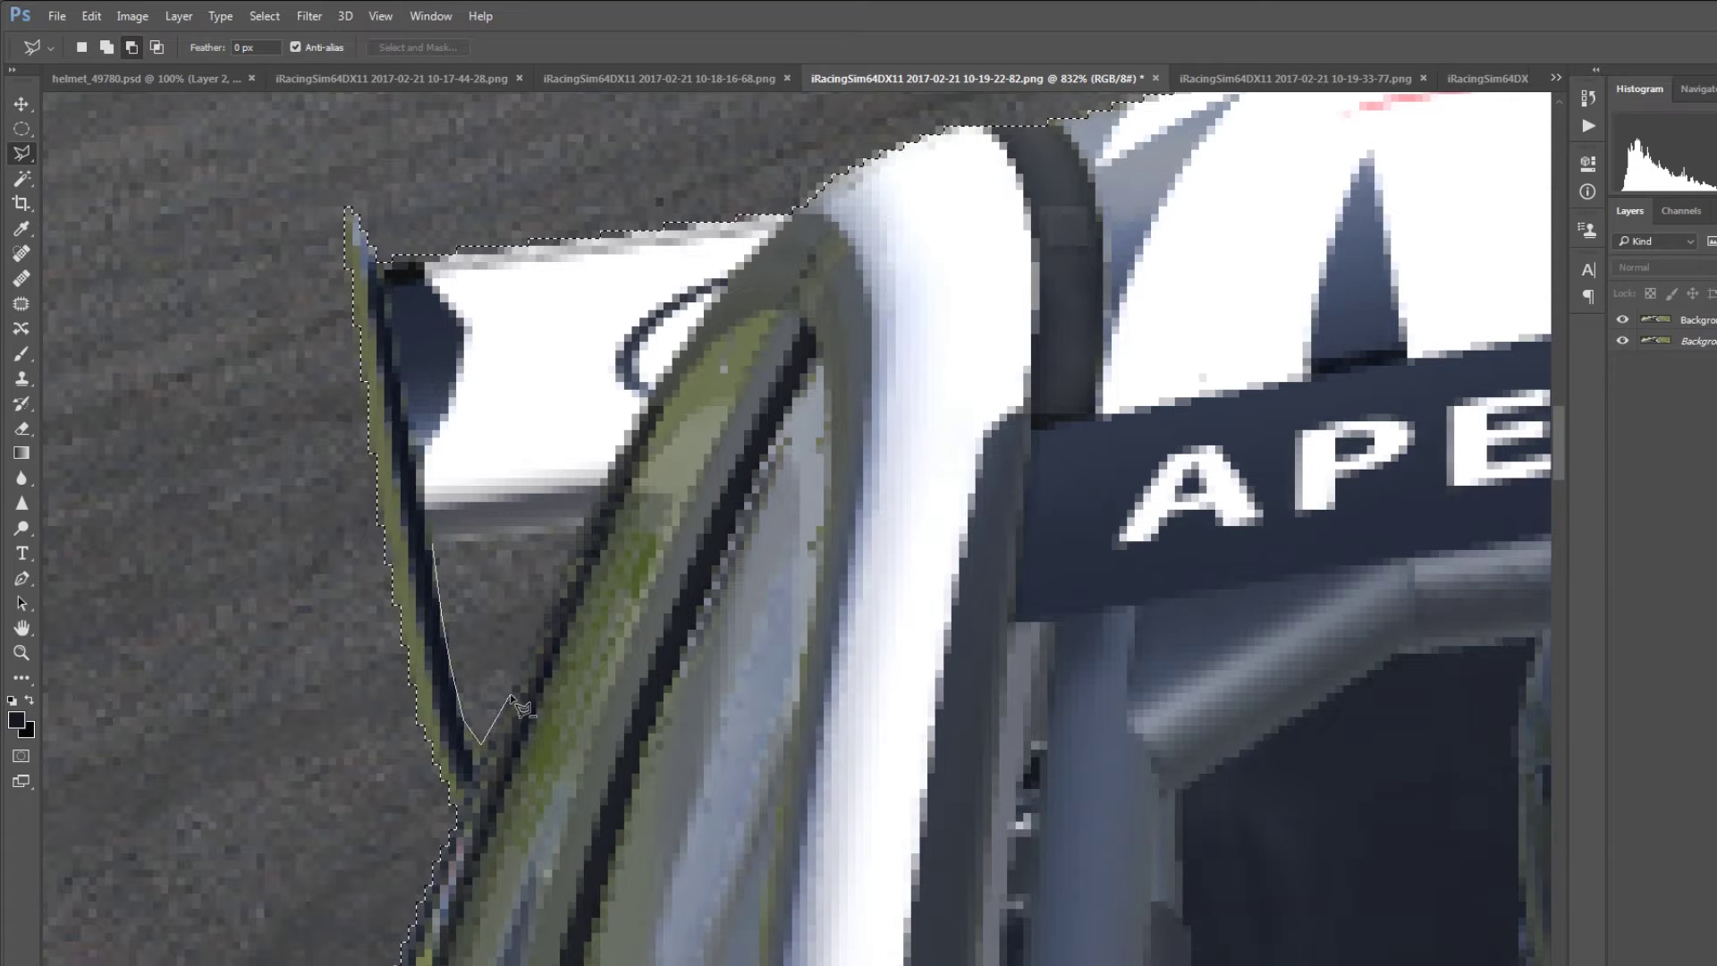
double_click(581, 530)
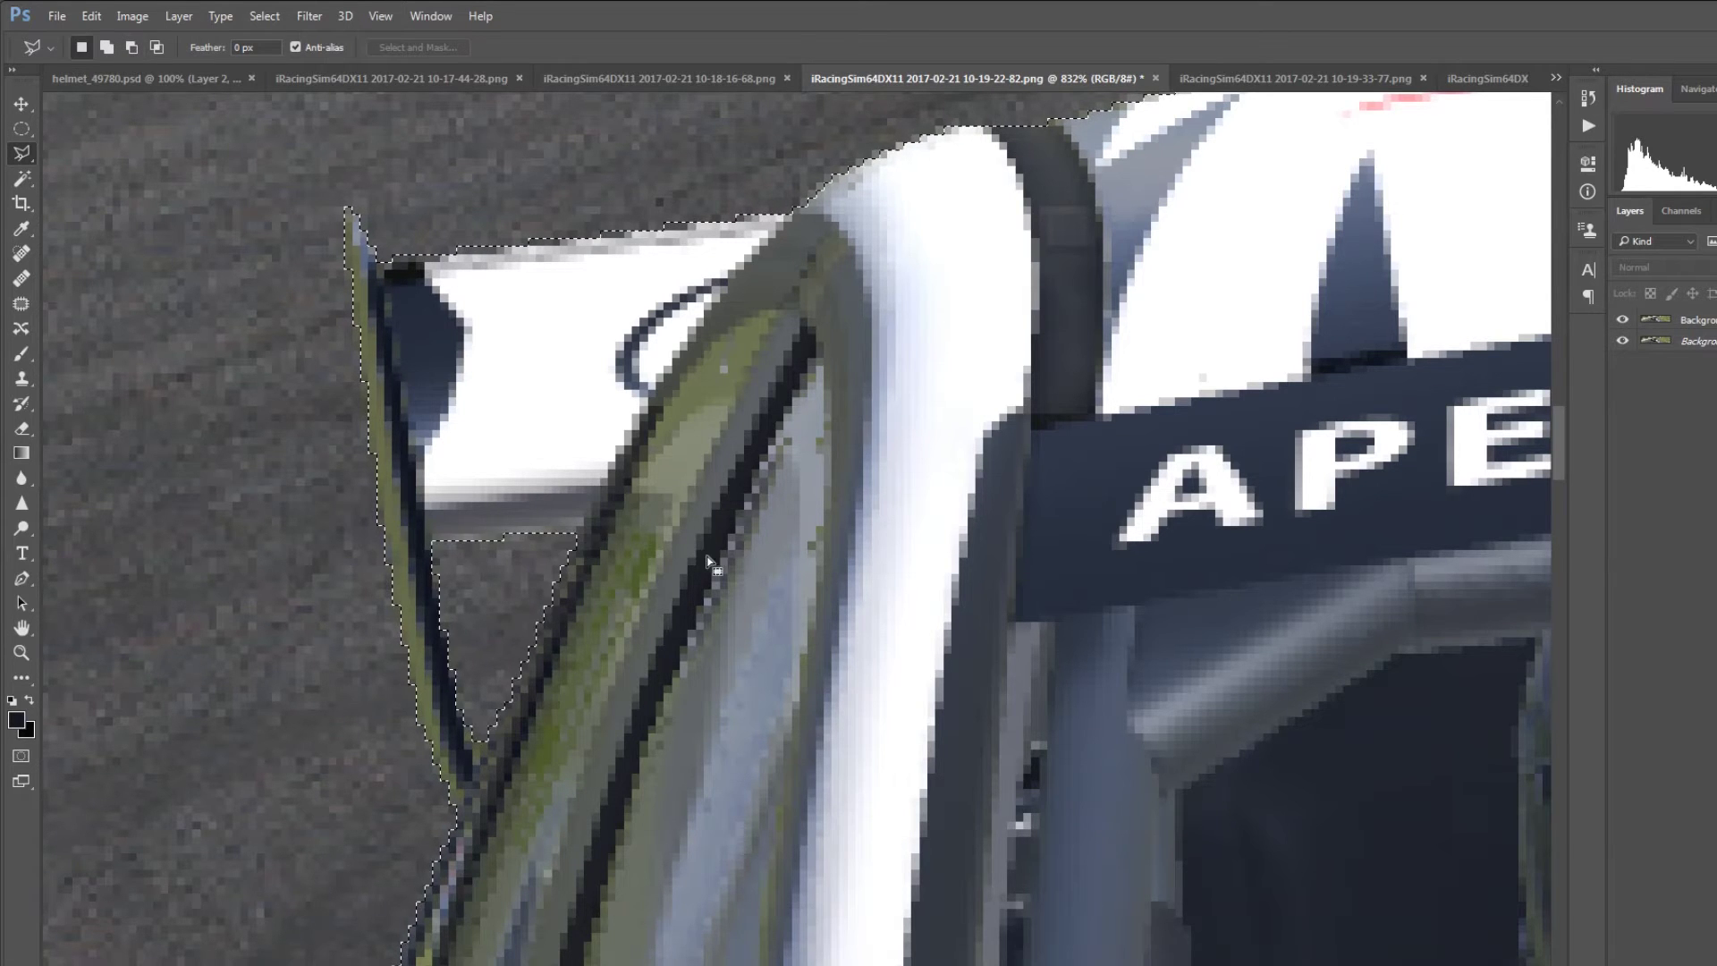
Step: Subtract the strip of background visible through the windscreen below the upper roll-cage bar from the selection
left_click_drag(1200, 630, 384, 626)
left_click_drag(1207, 599, 497, 632)
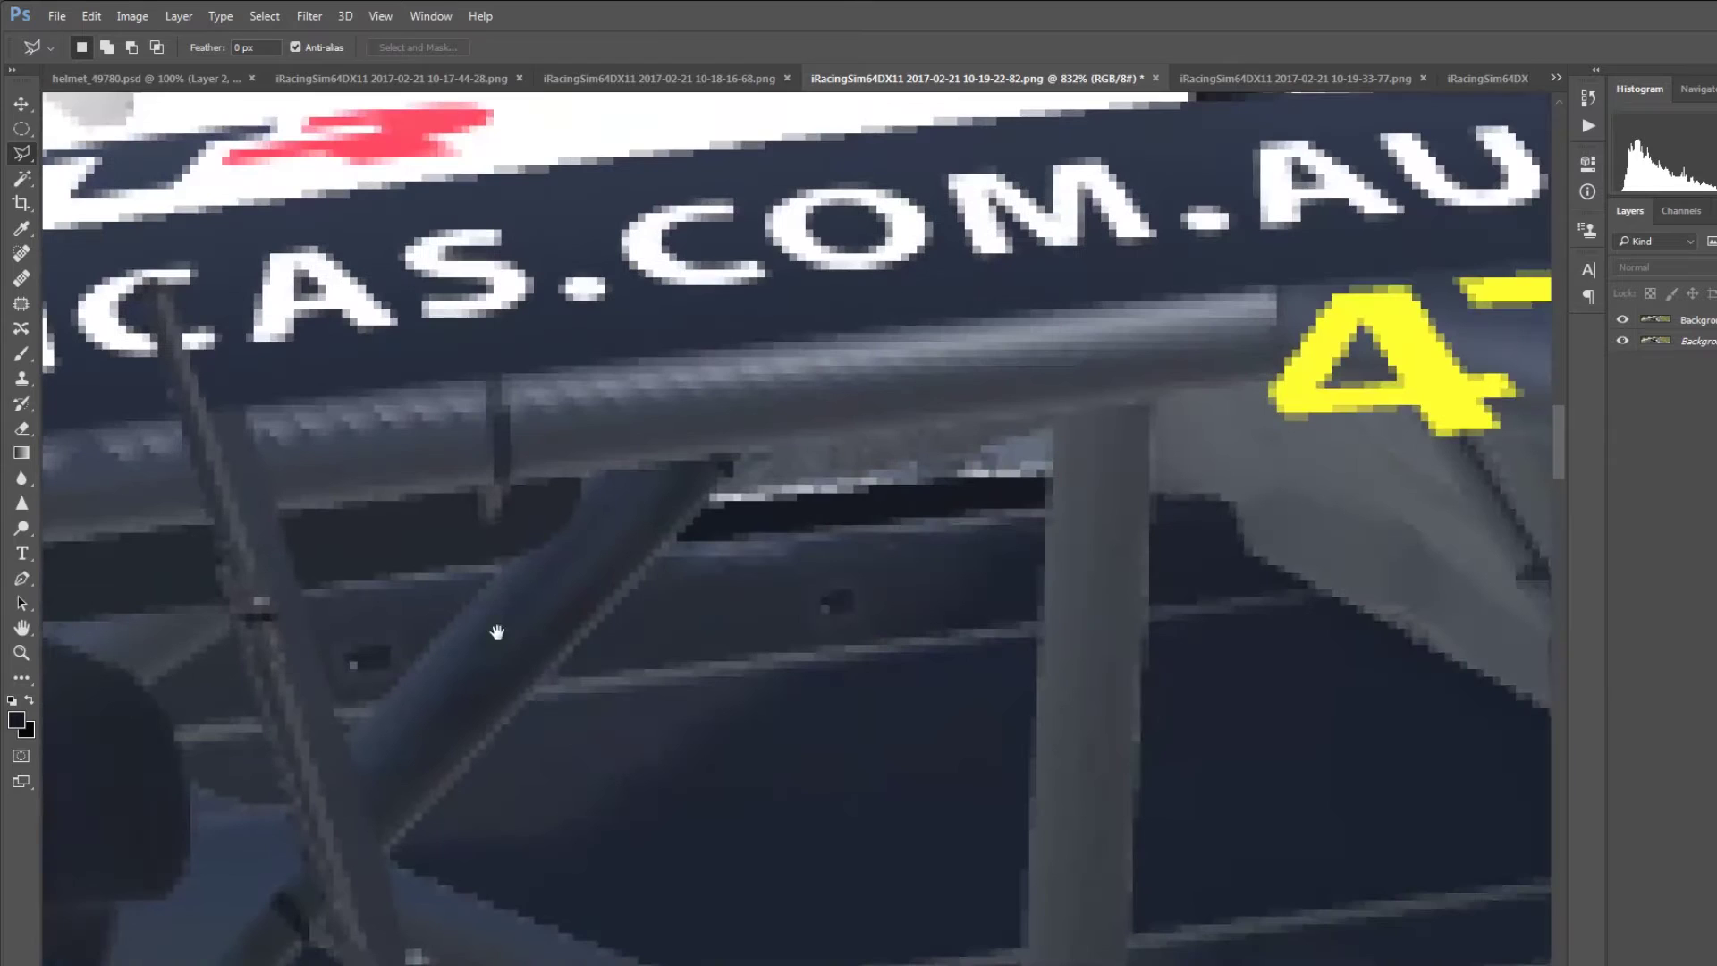
key("alt")
left_click(712, 496, "alt")
left_click(763, 451)
left_click(1046, 417)
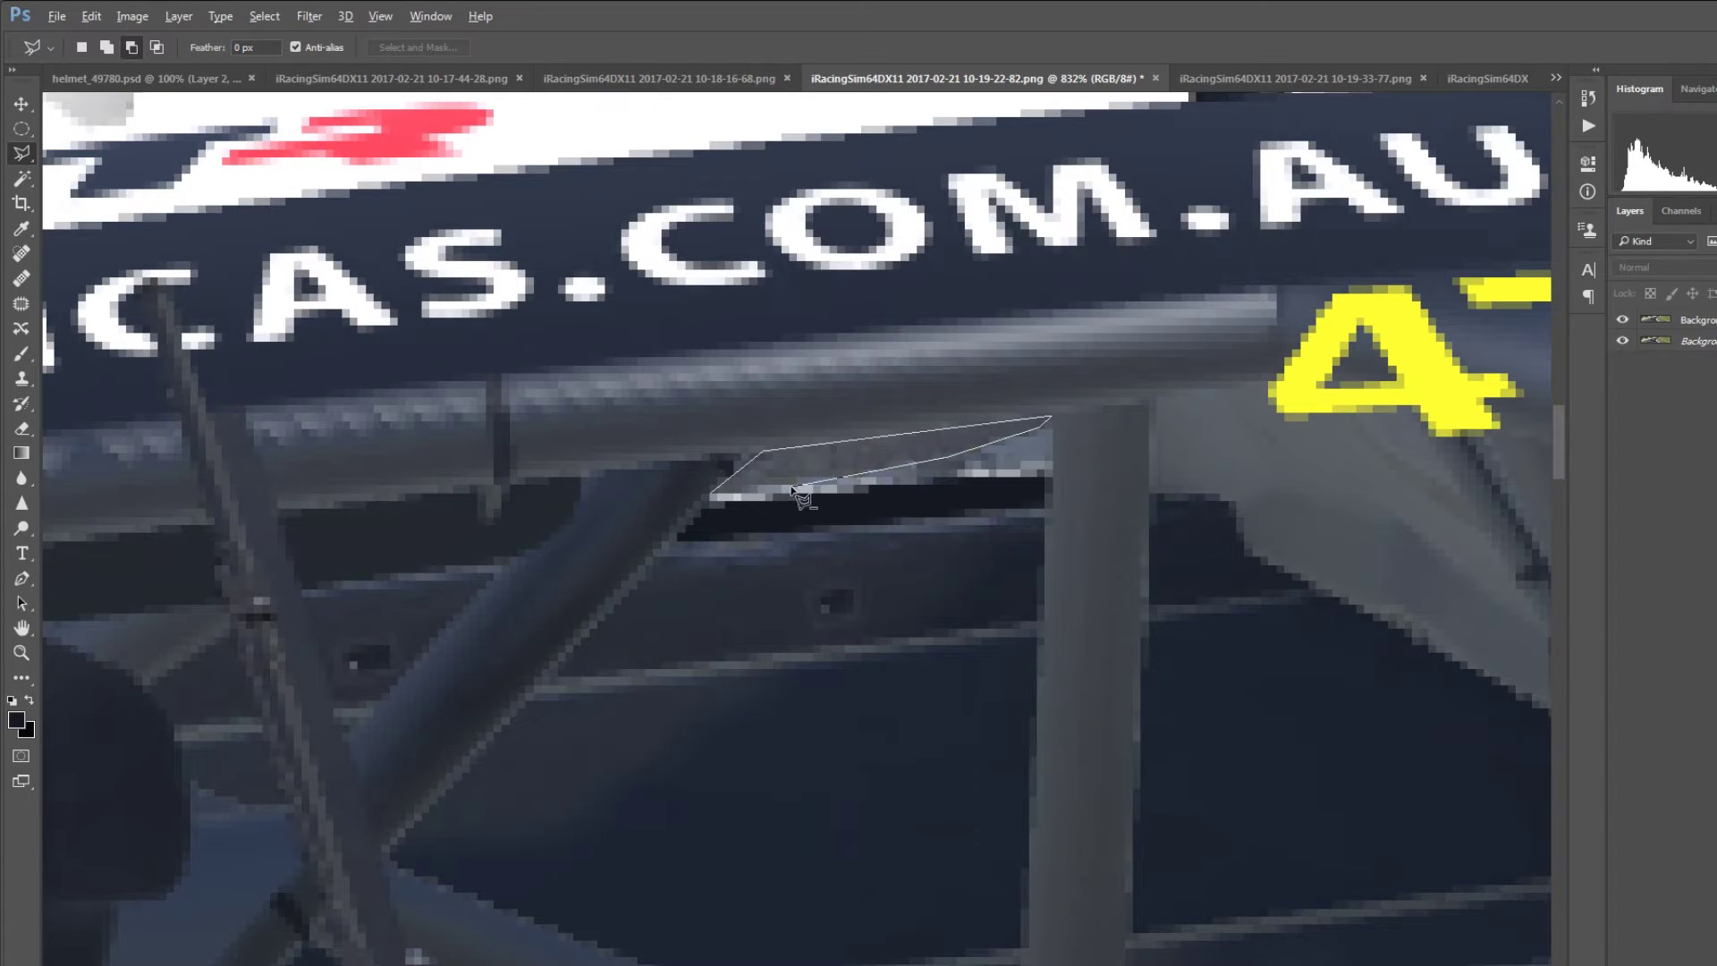
left_click(712, 495)
Step: Inspect the selection around car 47 at 100%, close up at the windscreen, and with the whole image fitted on screen
key("z")
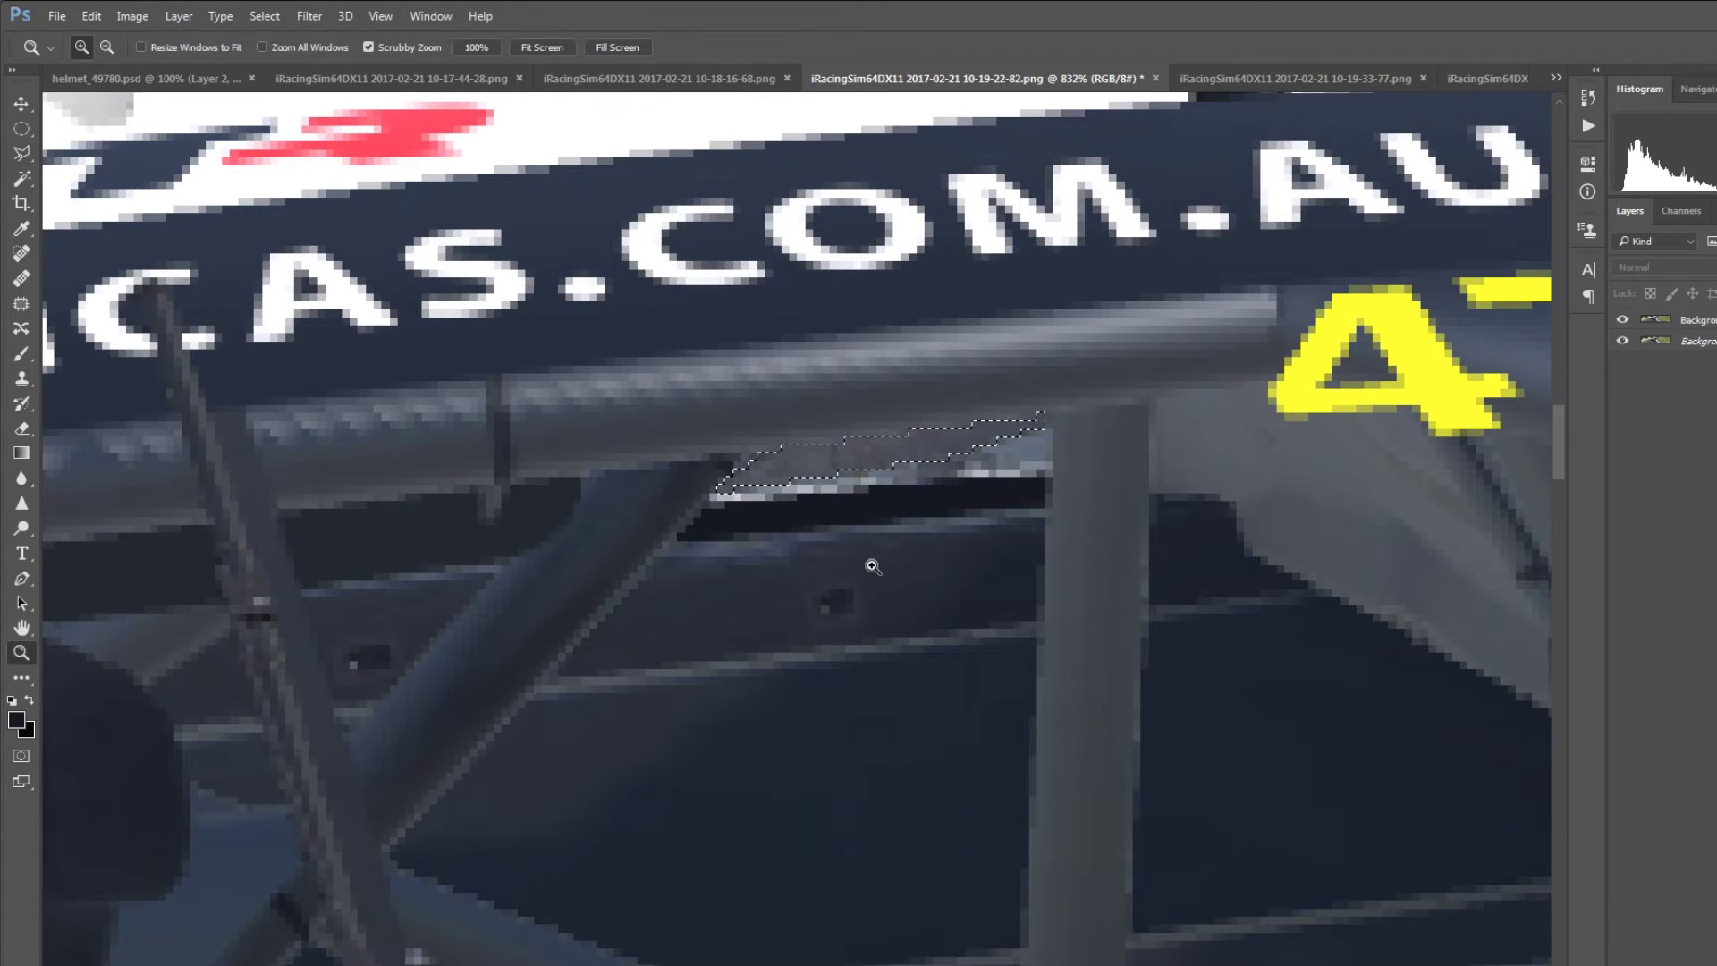
right_click(887, 571)
left_click(916, 605)
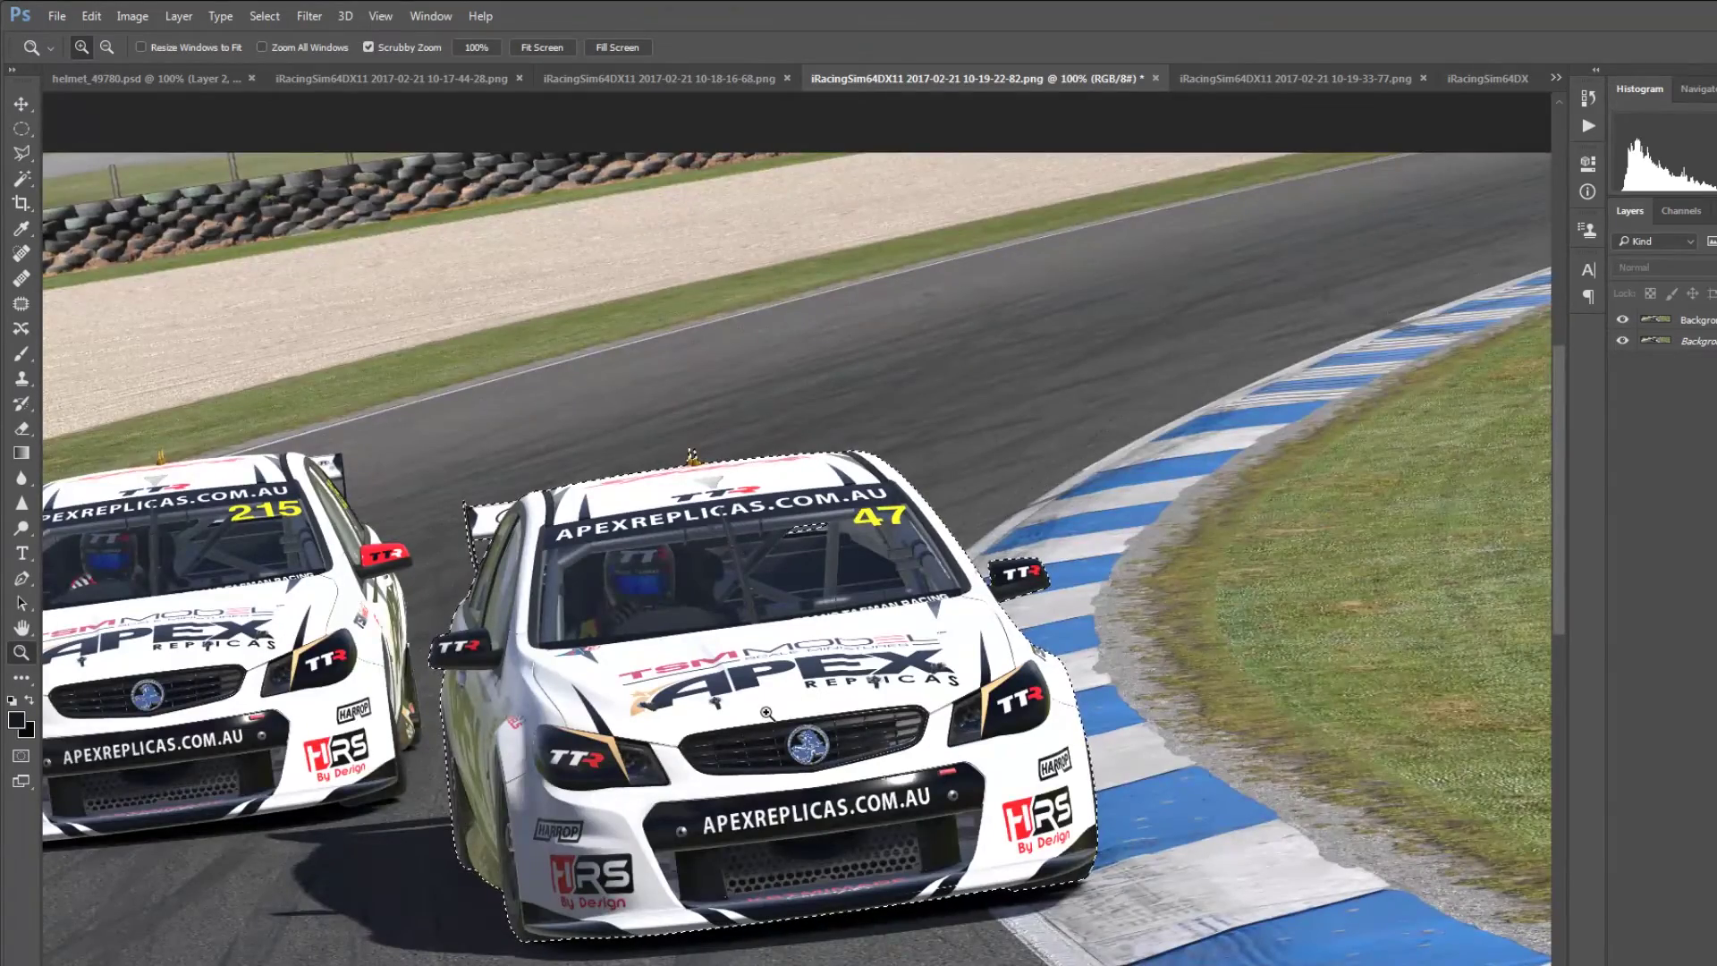
left_click_drag(782, 708, 977, 634)
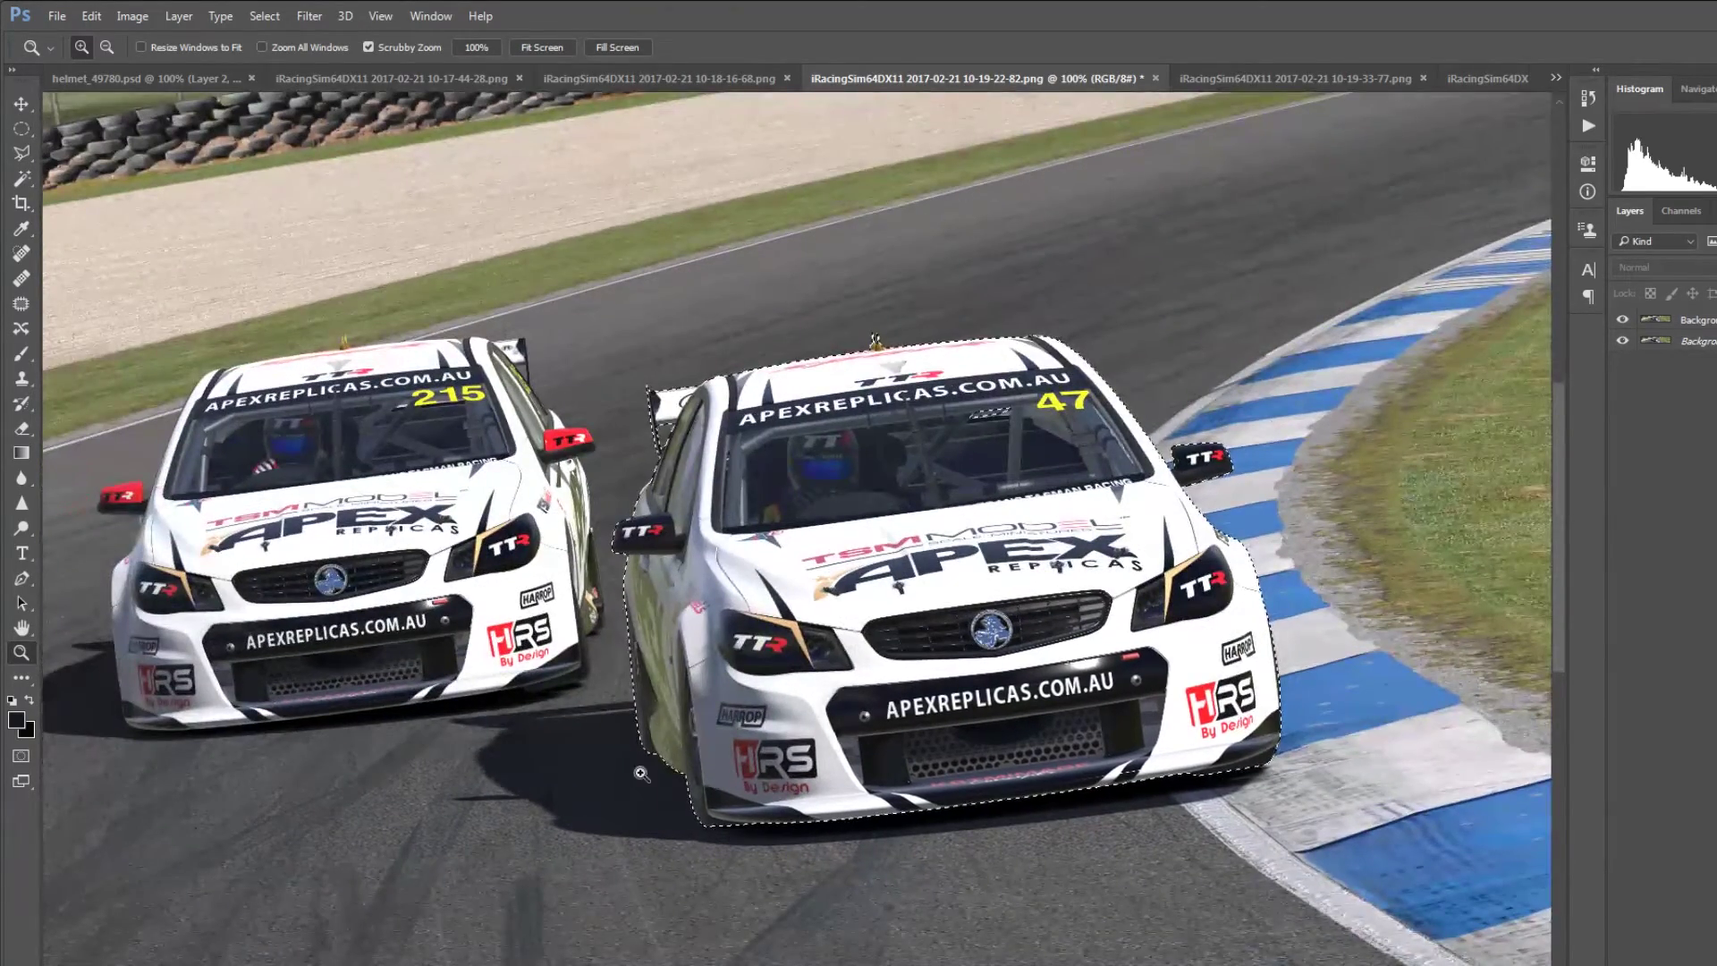
left_click_drag(723, 442, 881, 736)
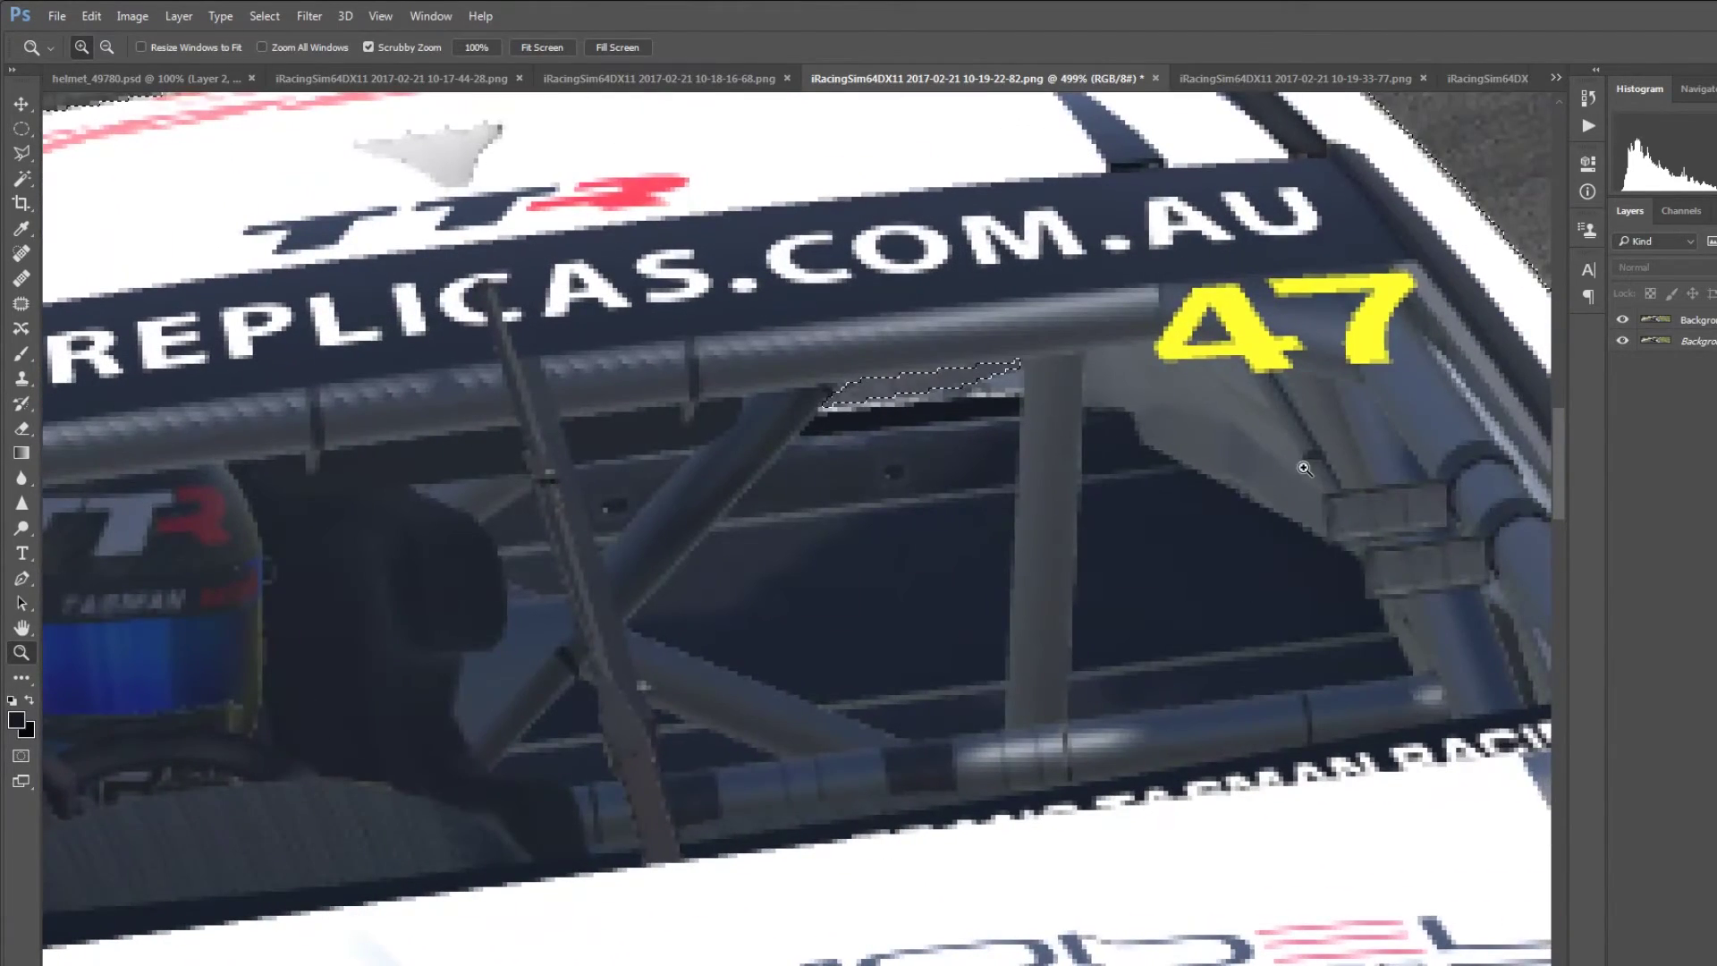
right_click(1225, 474)
left_click(1241, 484)
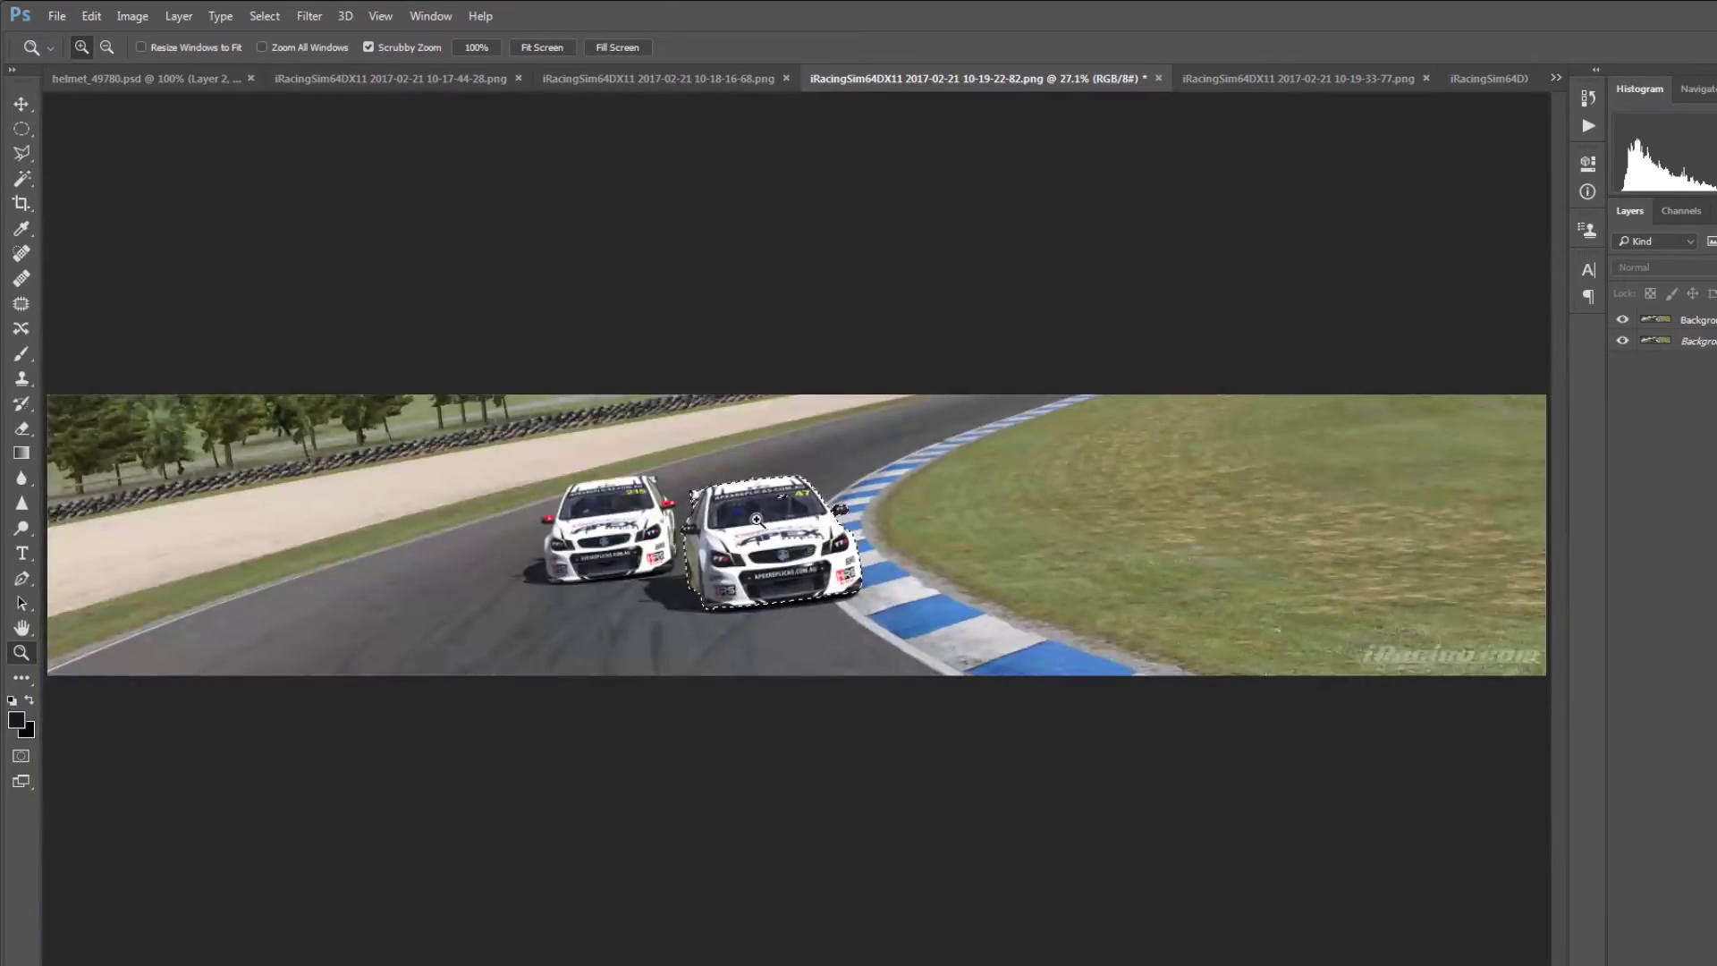
left_click_drag(755, 518, 872, 577)
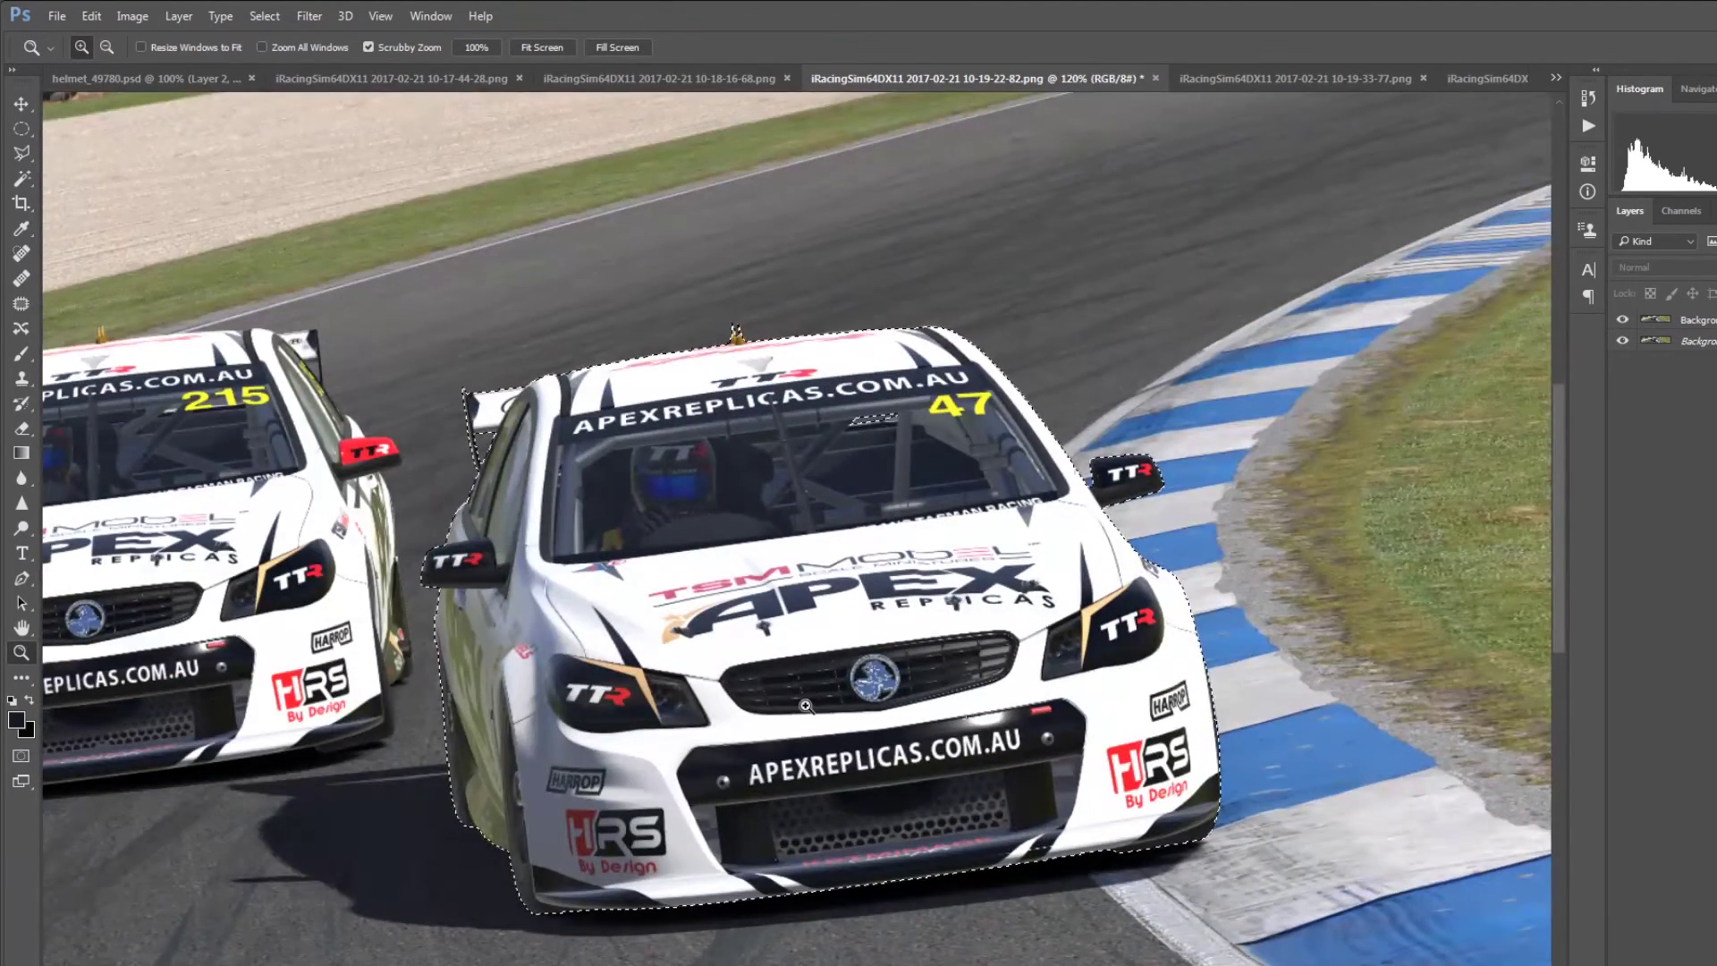
Step: Start adding car 215's missing flank to the selection with the Polygonal Lasso, tracing the body edge down from below the red mirror
left_click_drag(595, 689, 847, 667)
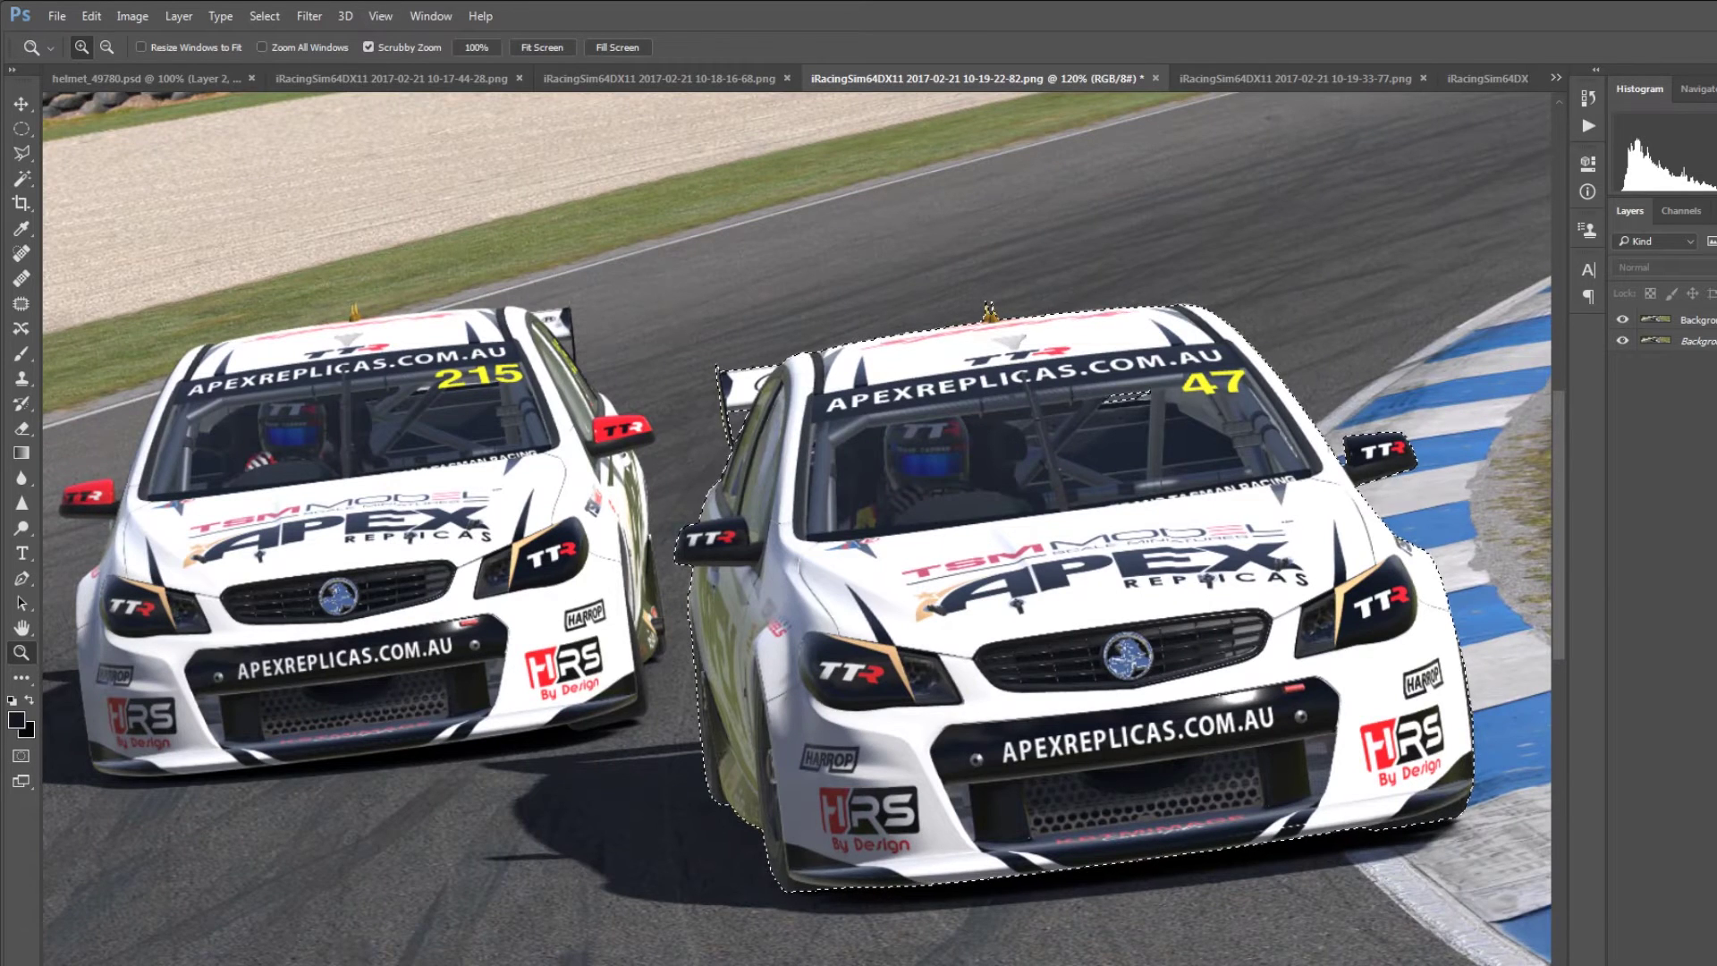
left_click_drag(600, 452, 724, 452)
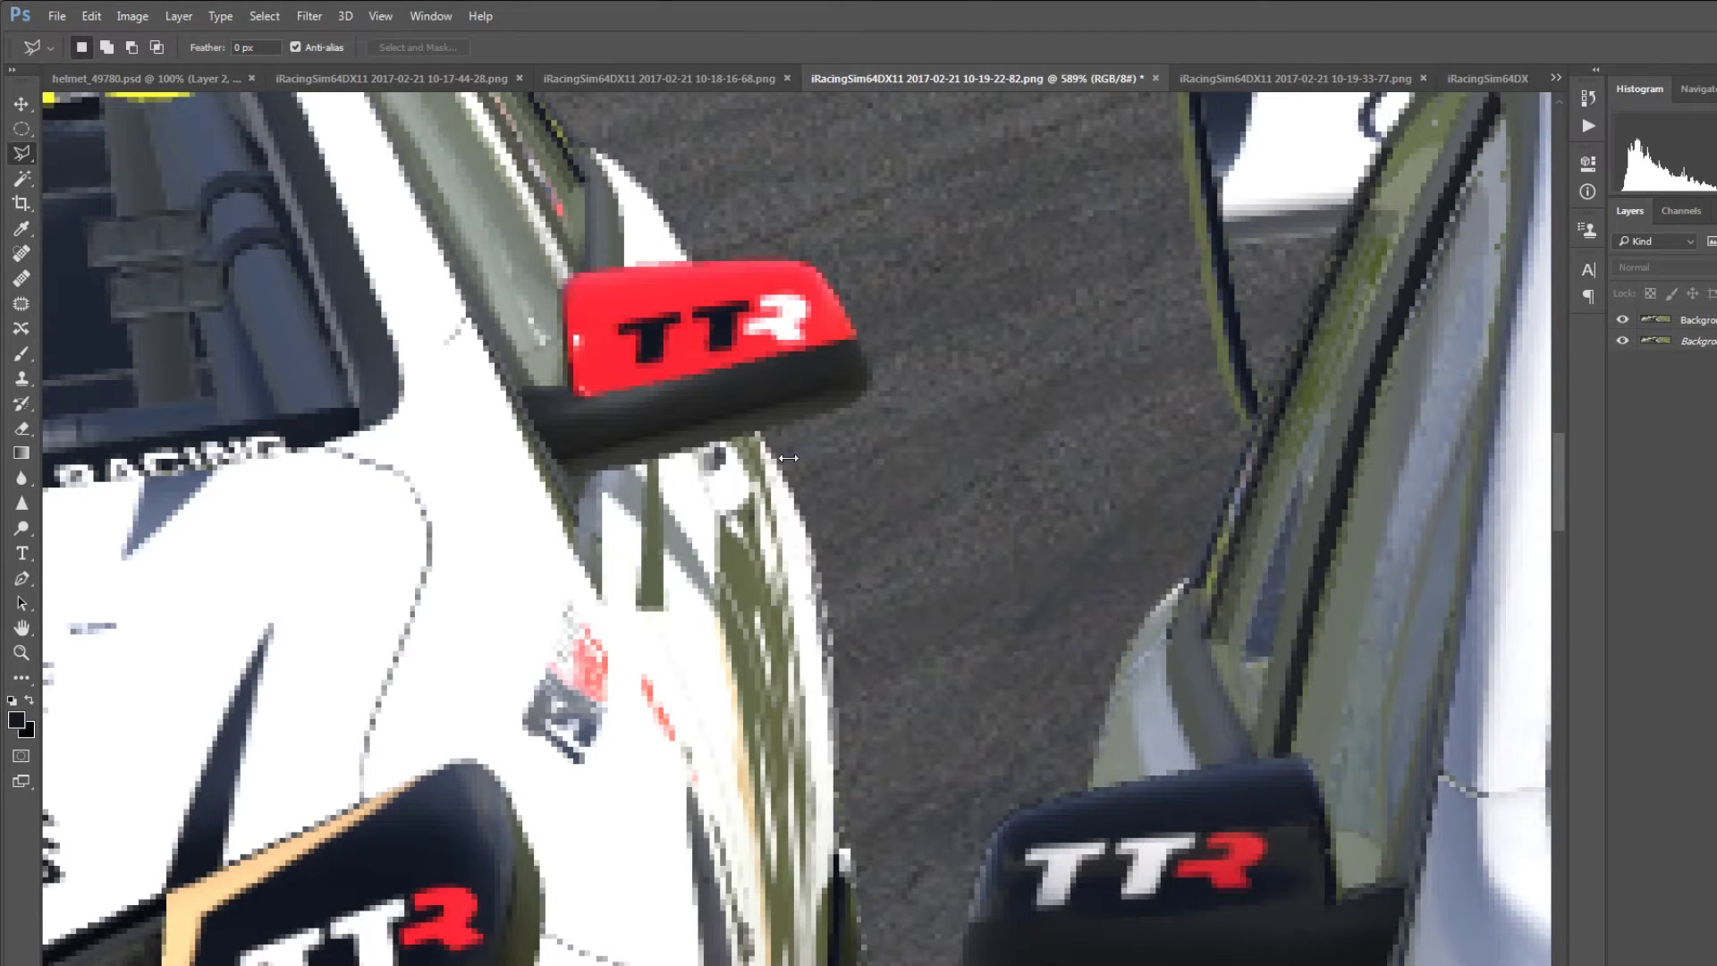
left_click_drag(698, 487, 725, 633)
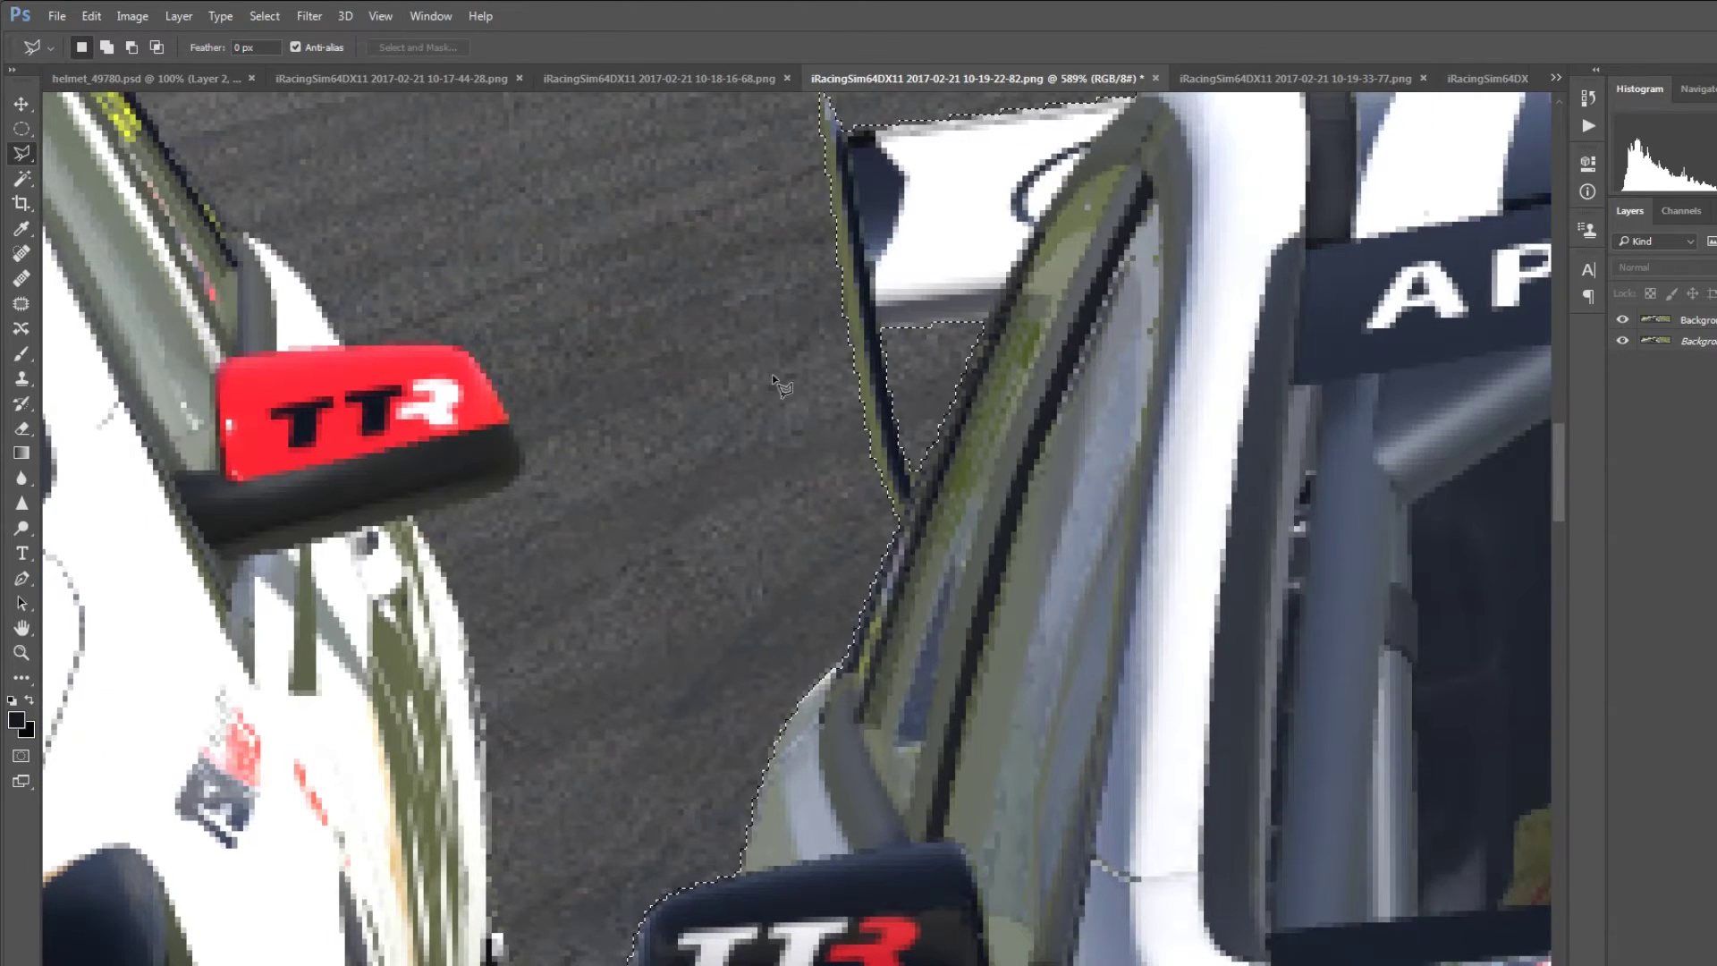
key("shift")
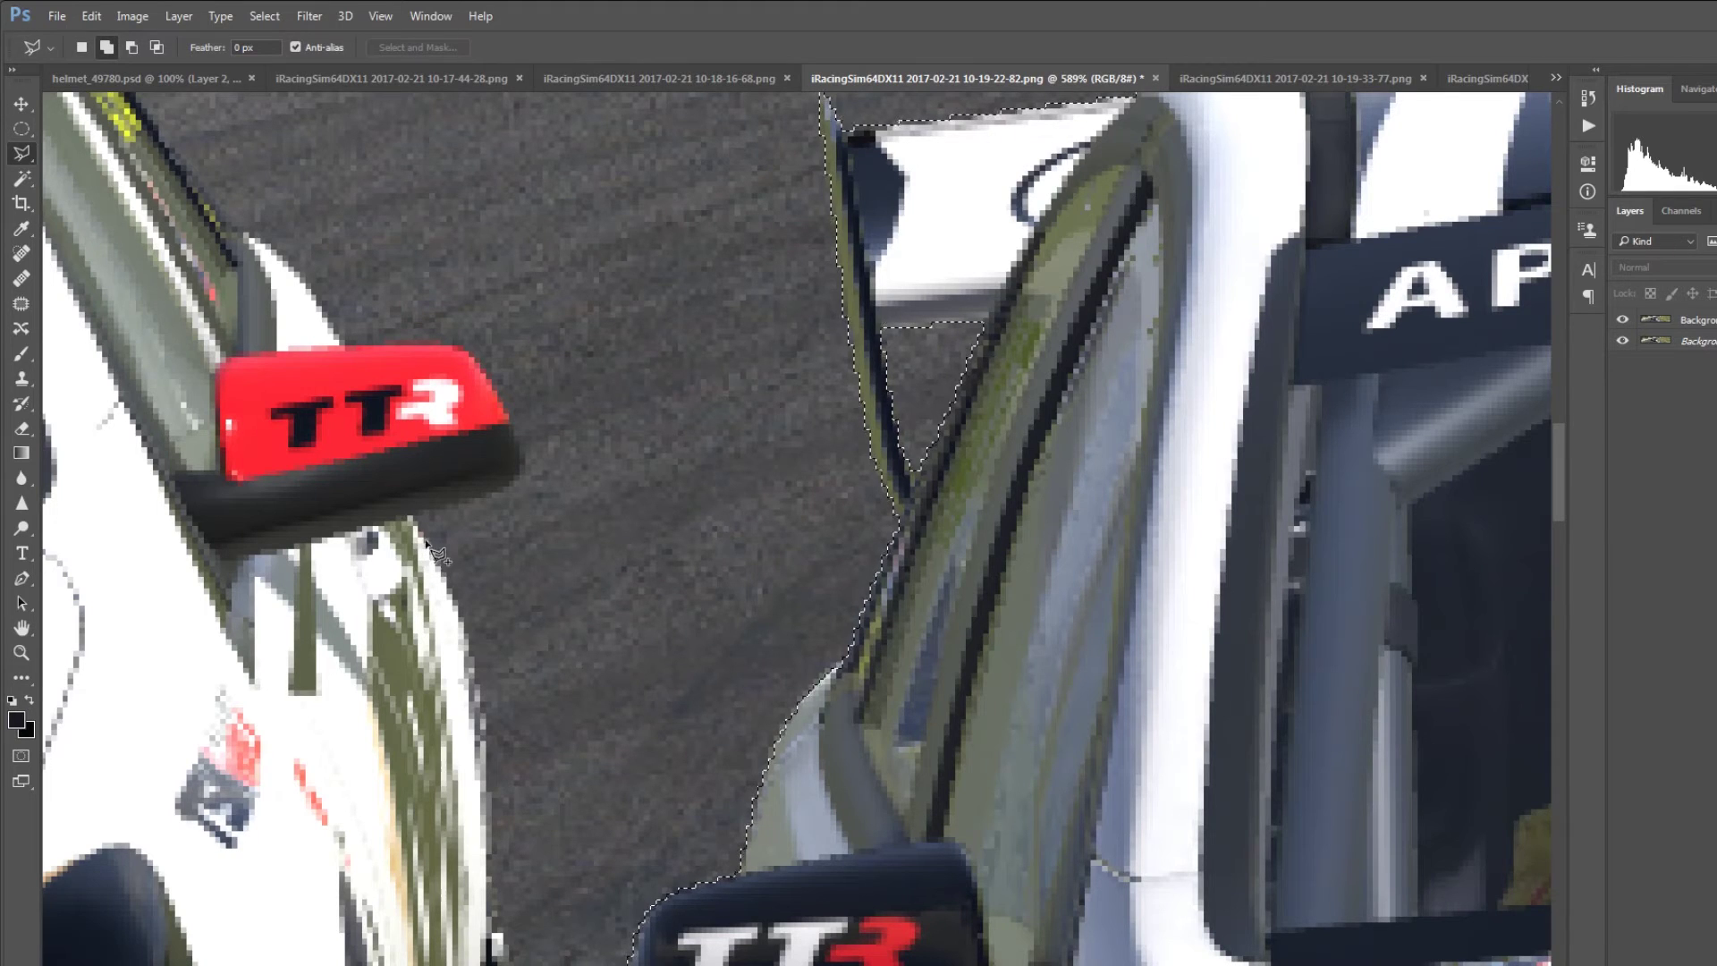
left_click(411, 518)
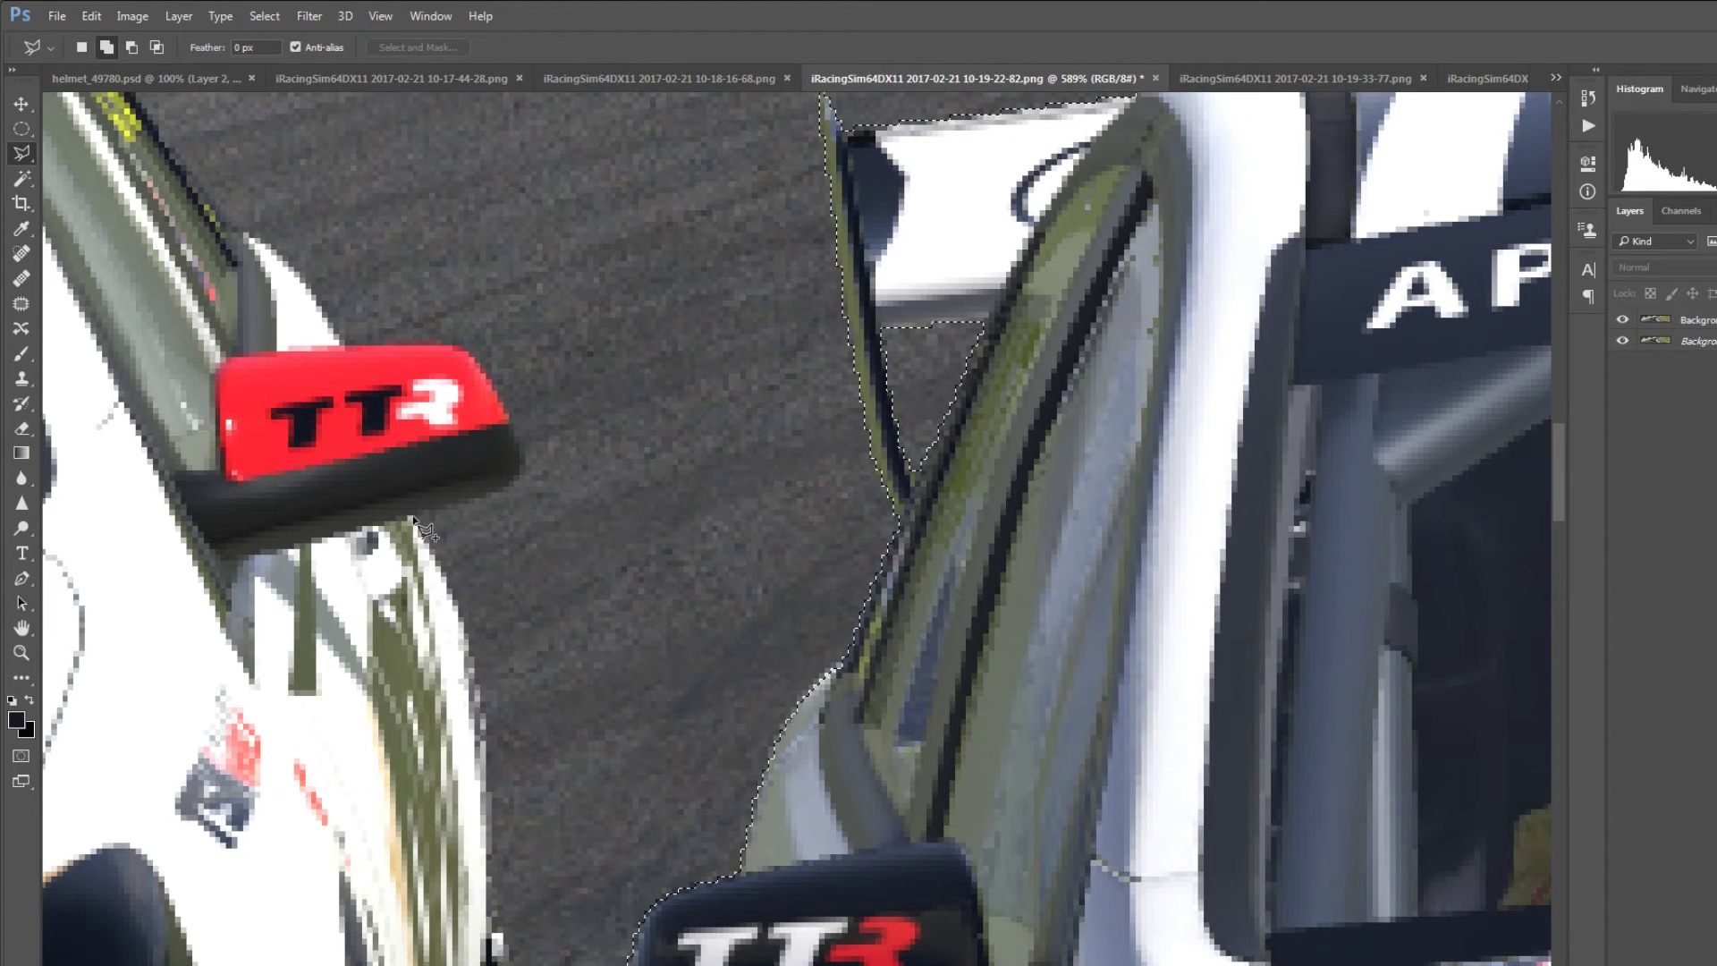
left_click(456, 604)
left_click(477, 684)
left_click(484, 773)
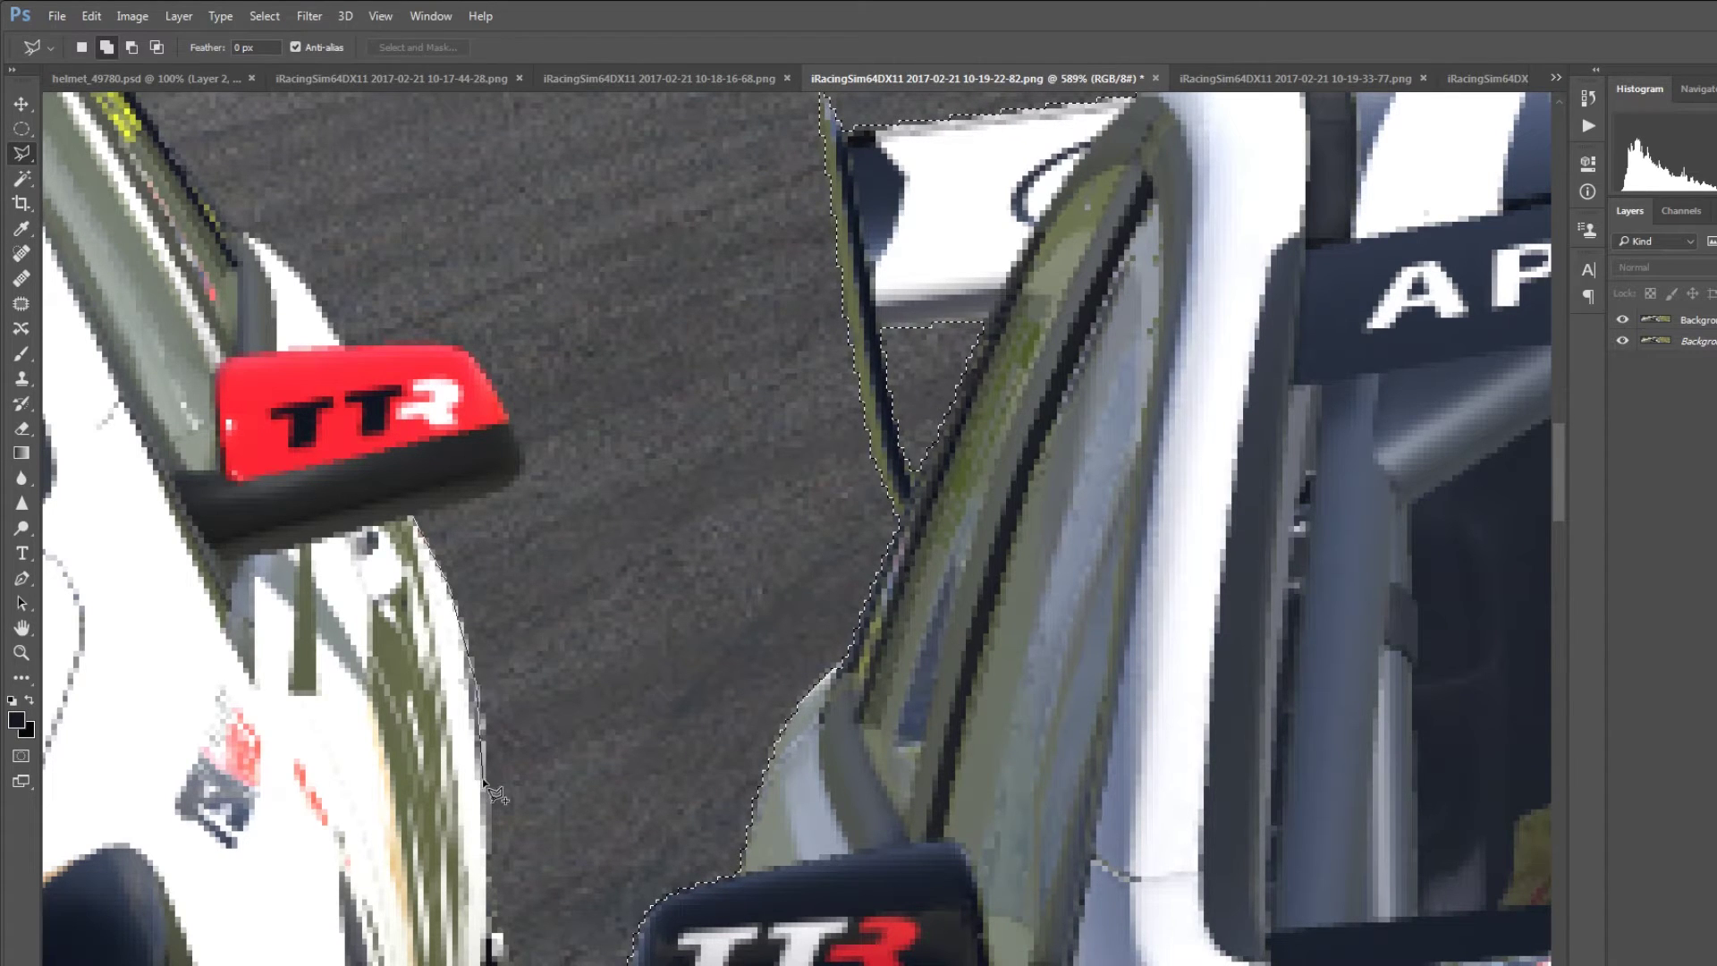
left_click(488, 897)
Step: Continue the added outline around car 215's exhaust, rear wheel, front corner and lower bumper edge, closing it to complete the car's selection
left_click_drag(489, 898, 467, 535)
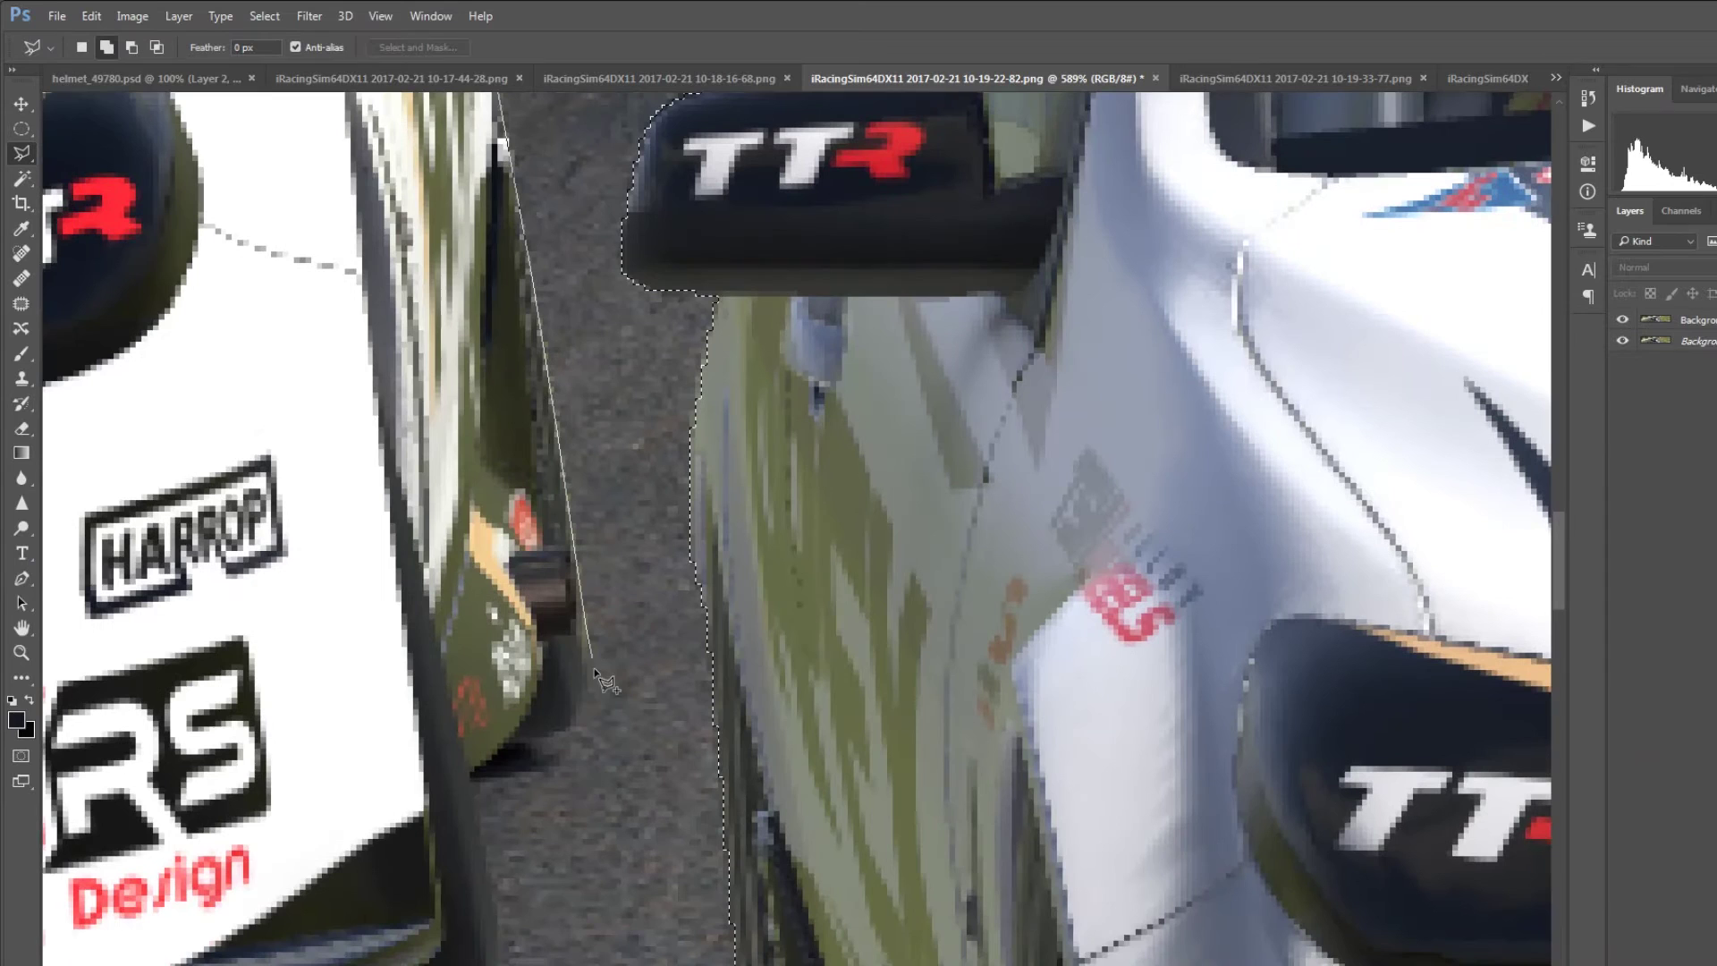
left_click(581, 710)
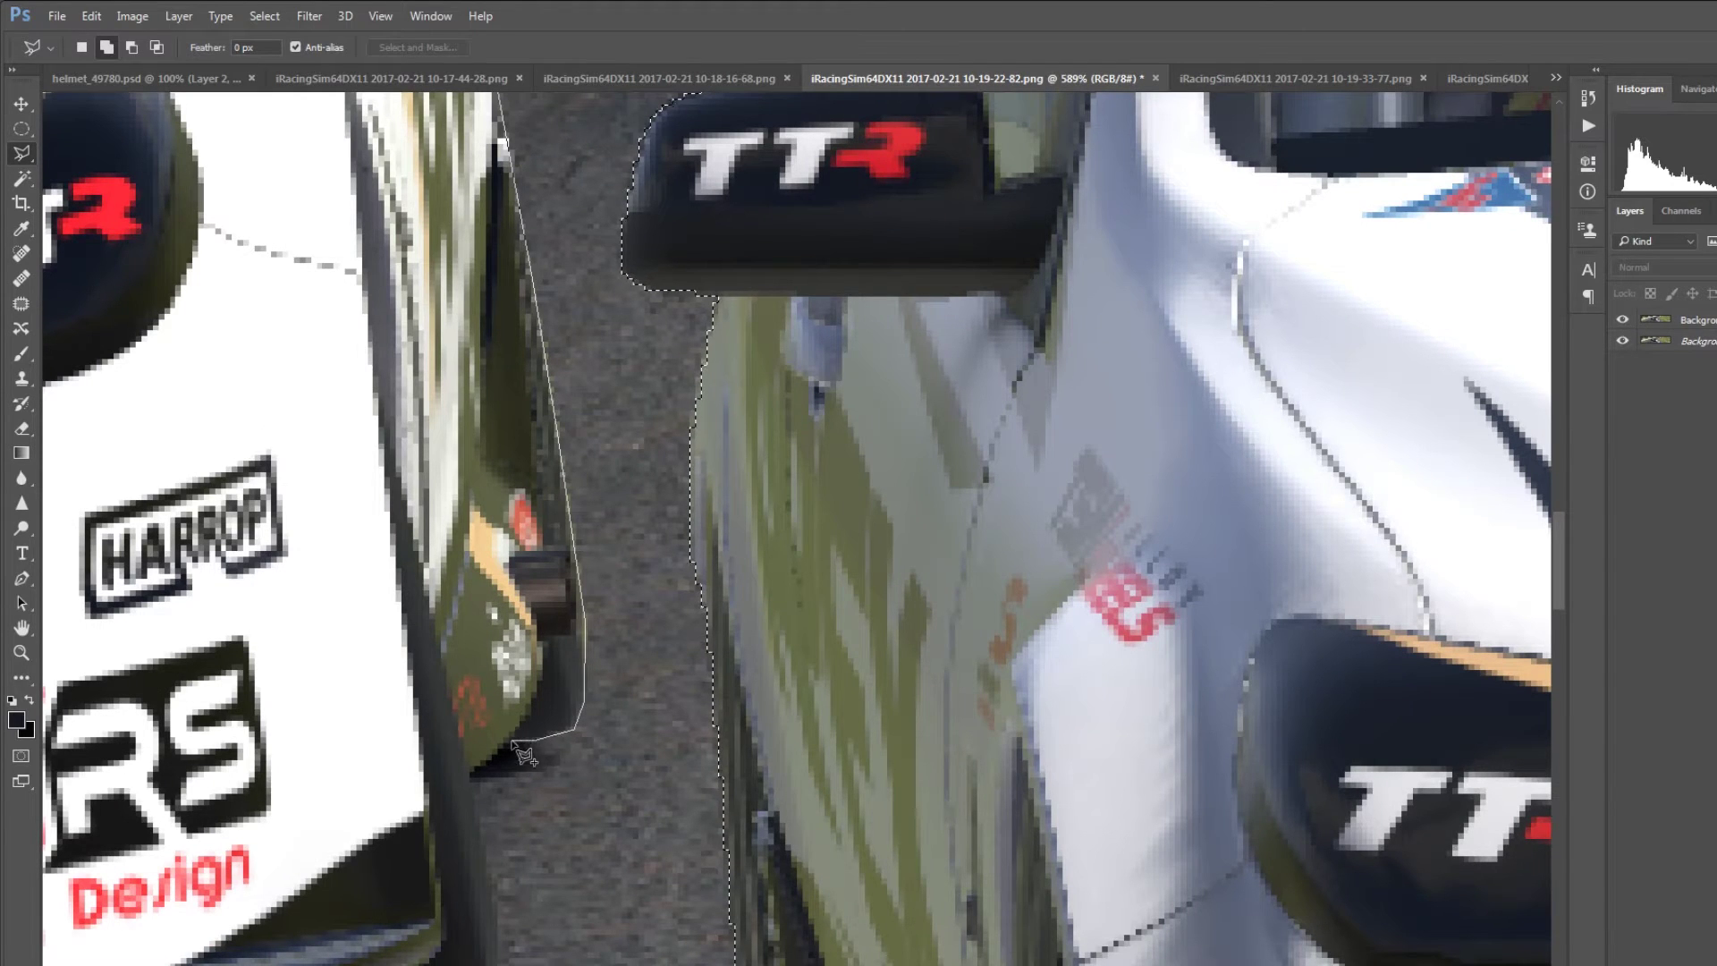
scroll(490, 840, "down", 4)
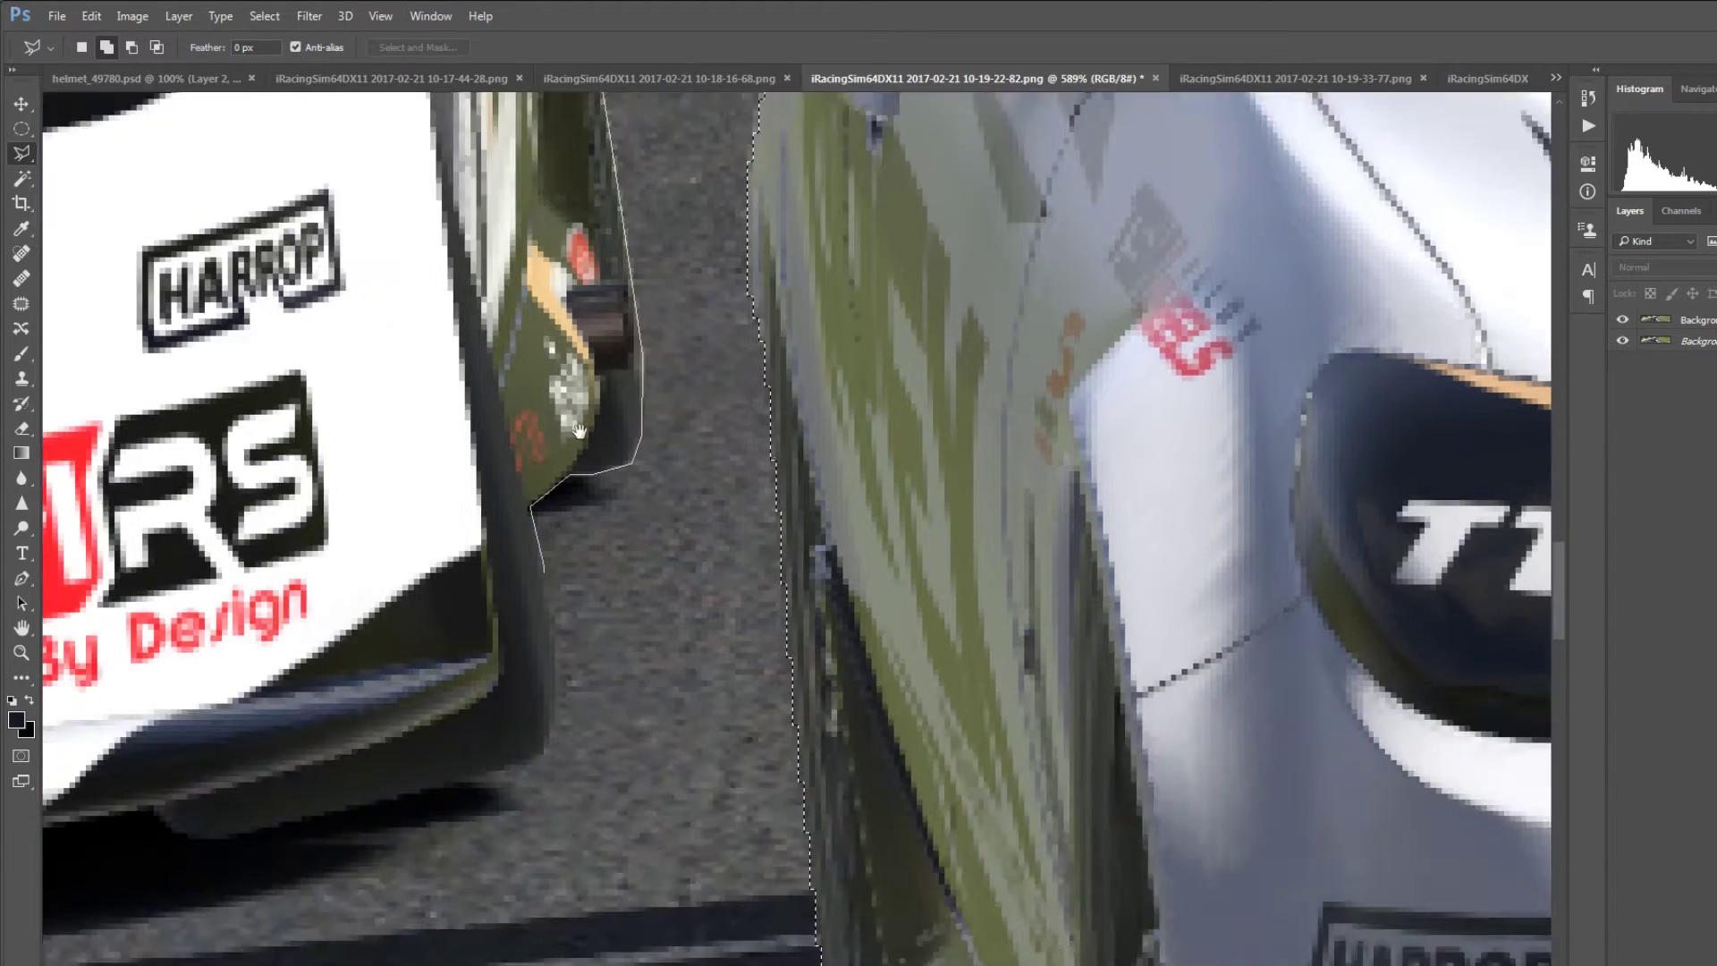
left_click(564, 630)
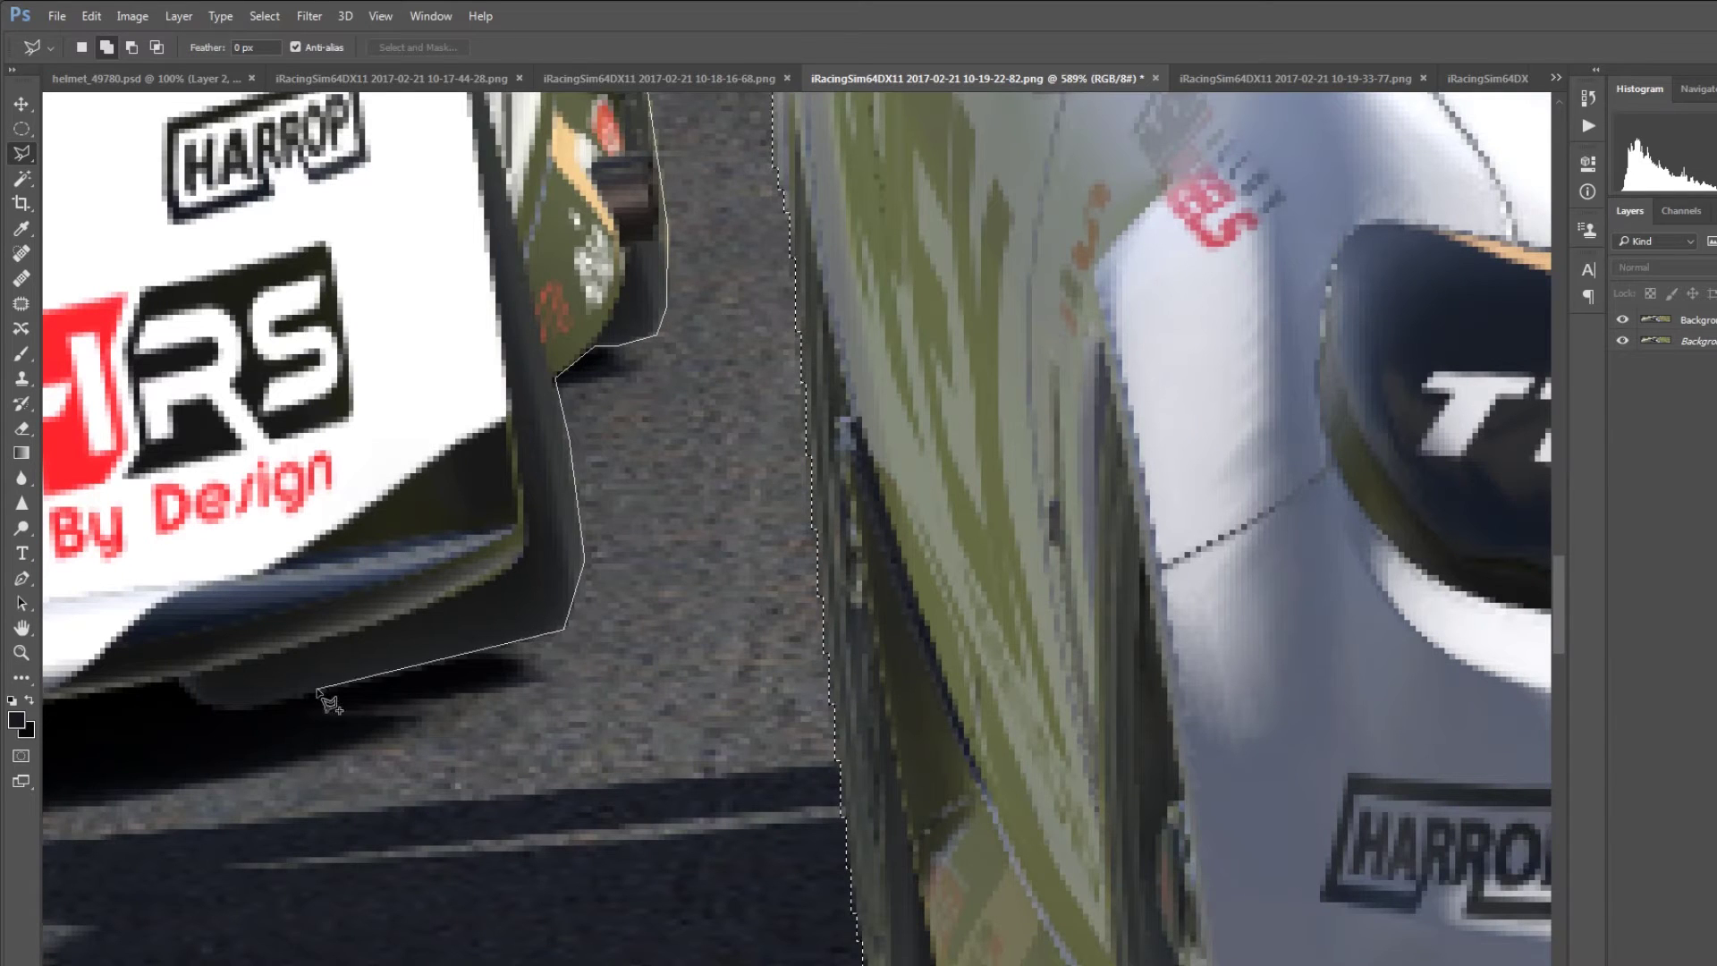
left_click(314, 694)
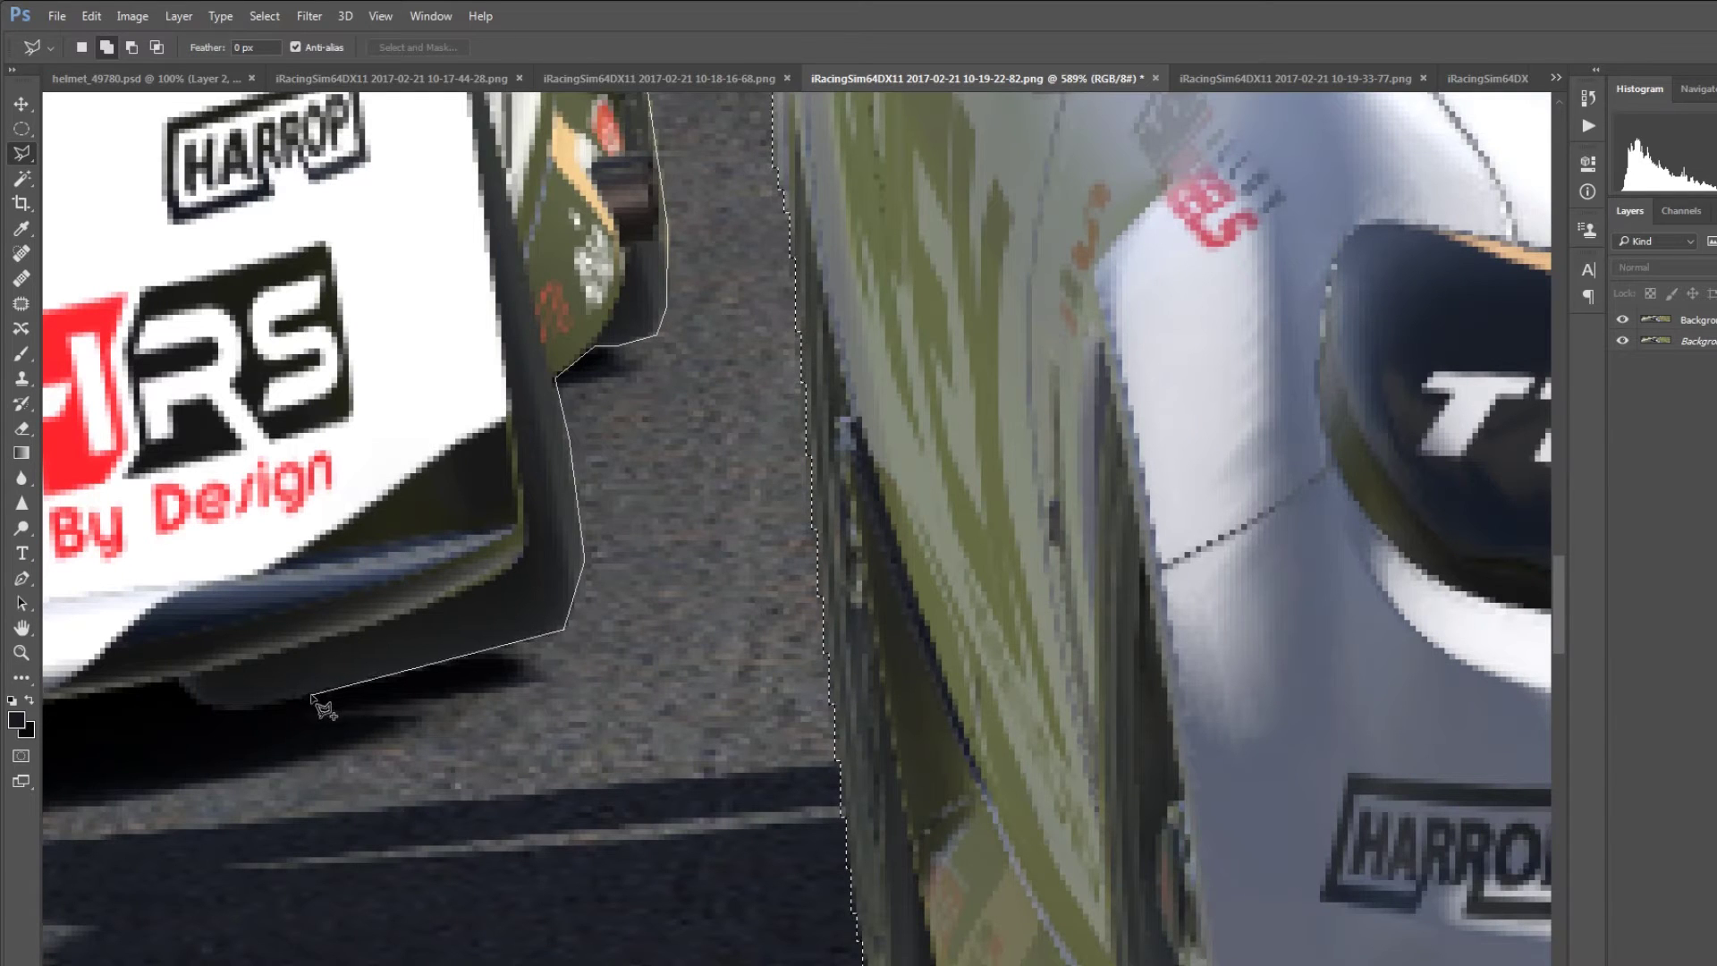
left_click(178, 681)
mouse_move(178, 681)
left_mouse_down()
mouse_move(326, 620)
mouse_move(741, 515)
left_mouse_up()
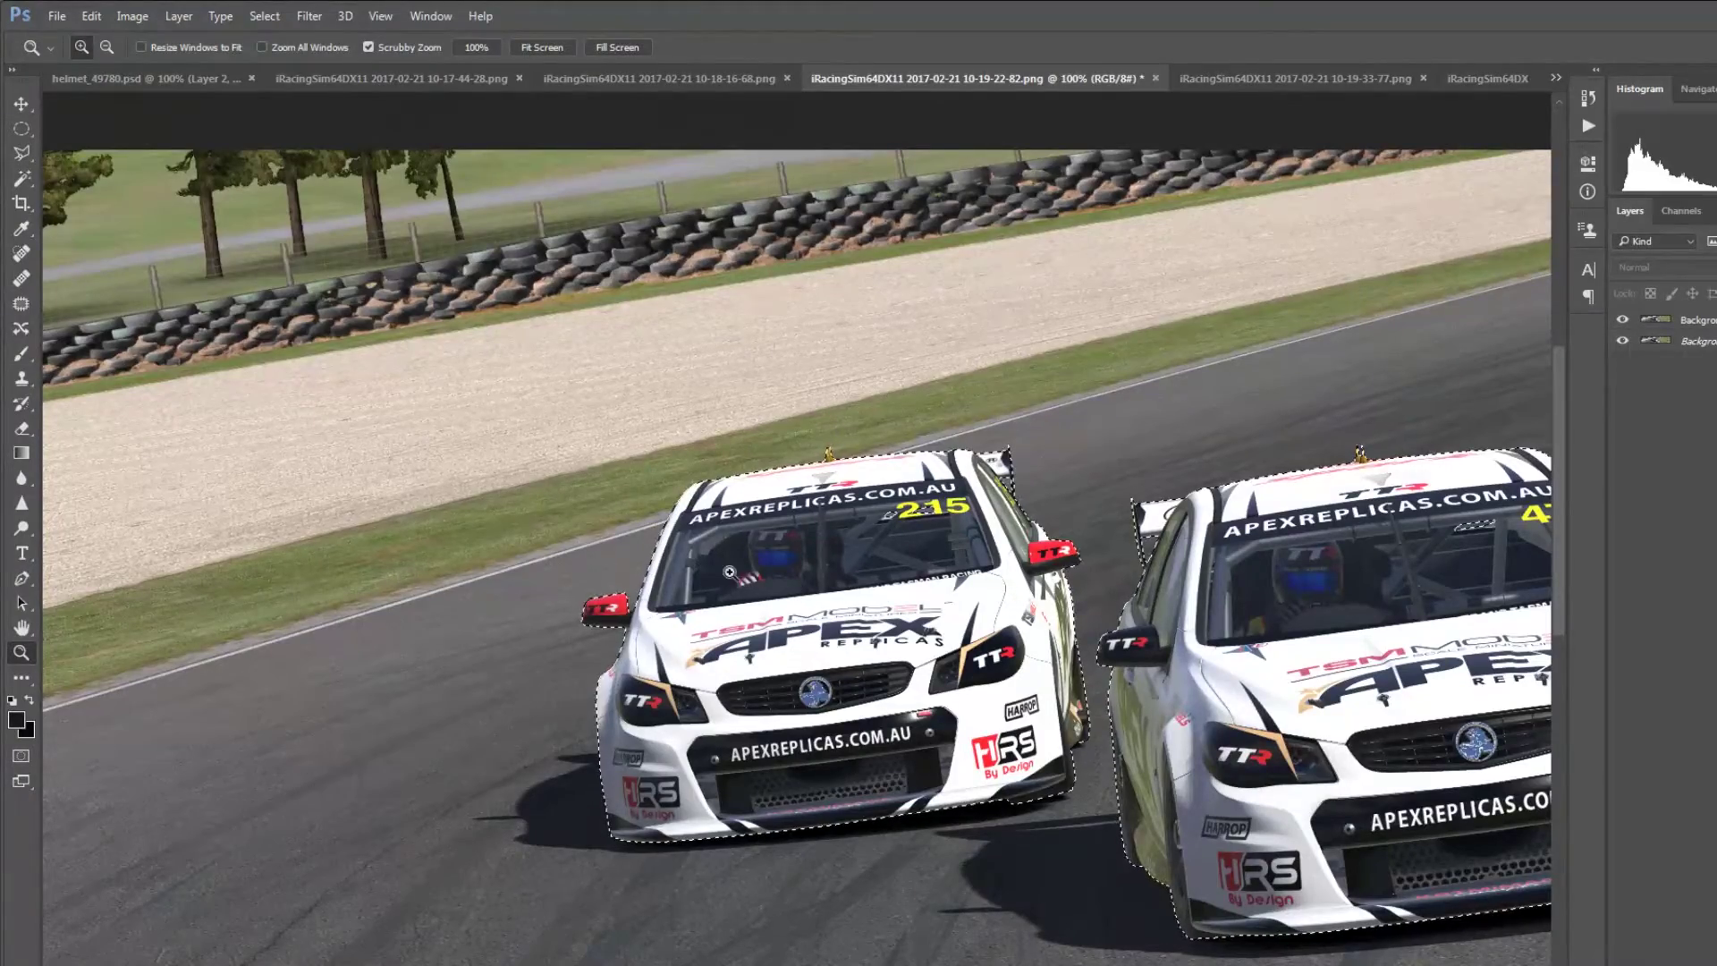
Step: Cut both selected cars from the Background 2nd layer onto a new layer using Layer Via Cut
left_click_drag(581, 547, 380, 572)
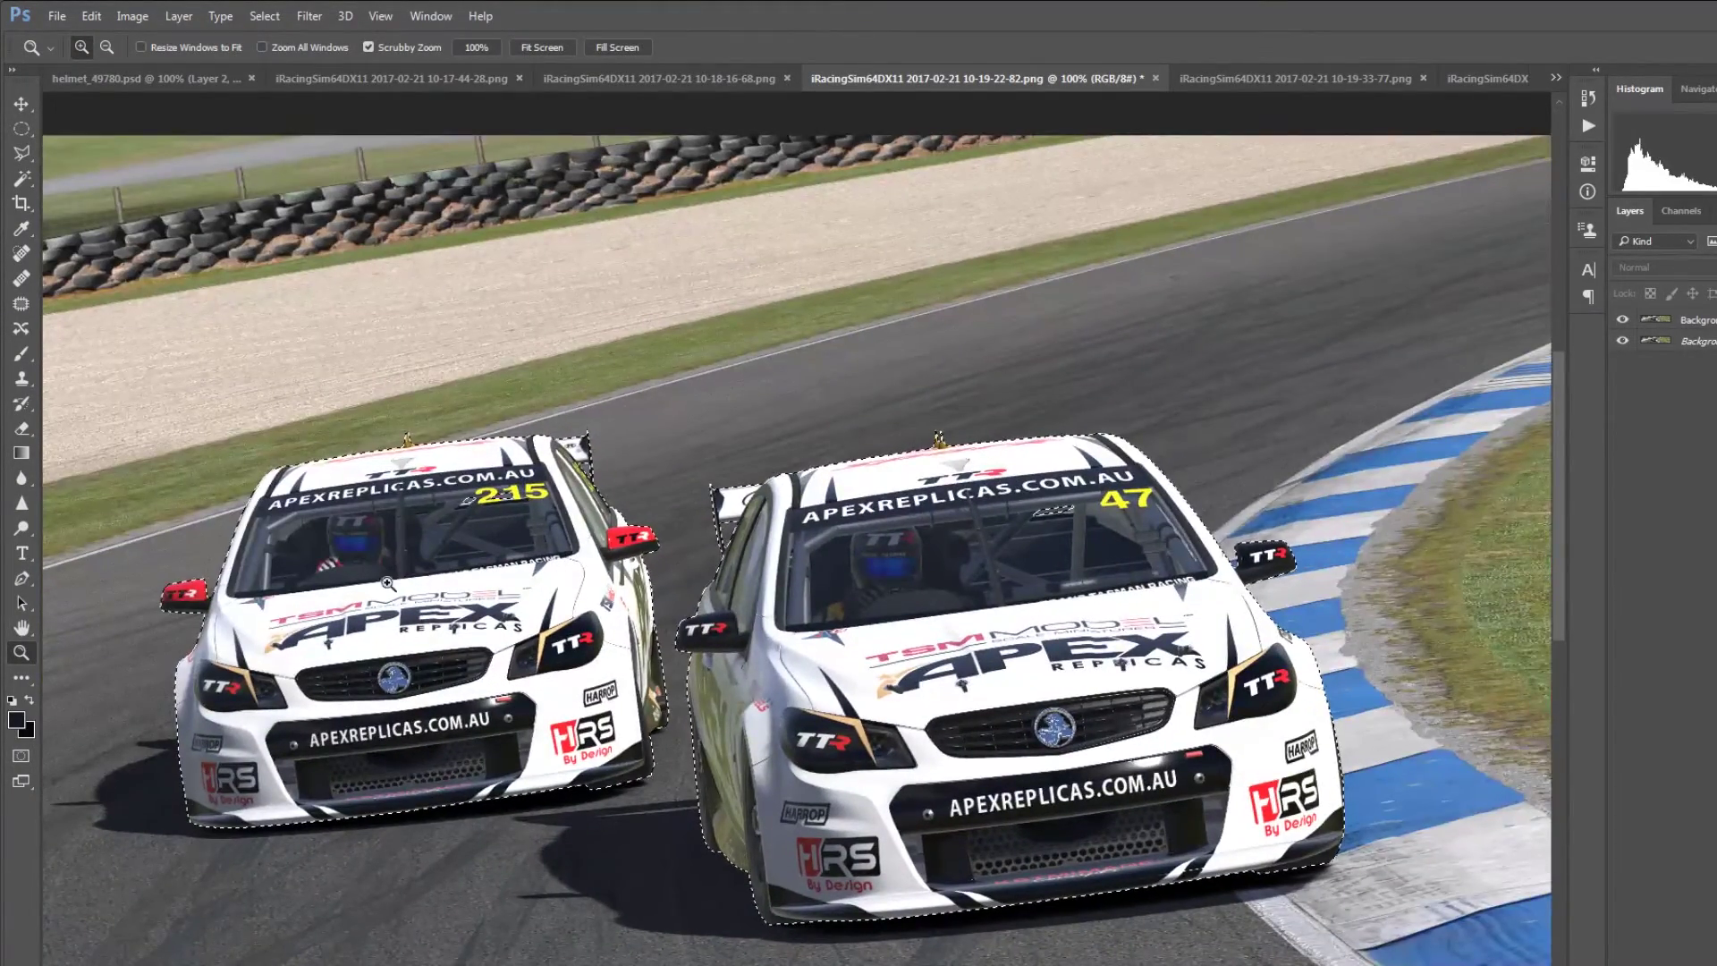
left_click_drag(562, 447, 699, 528)
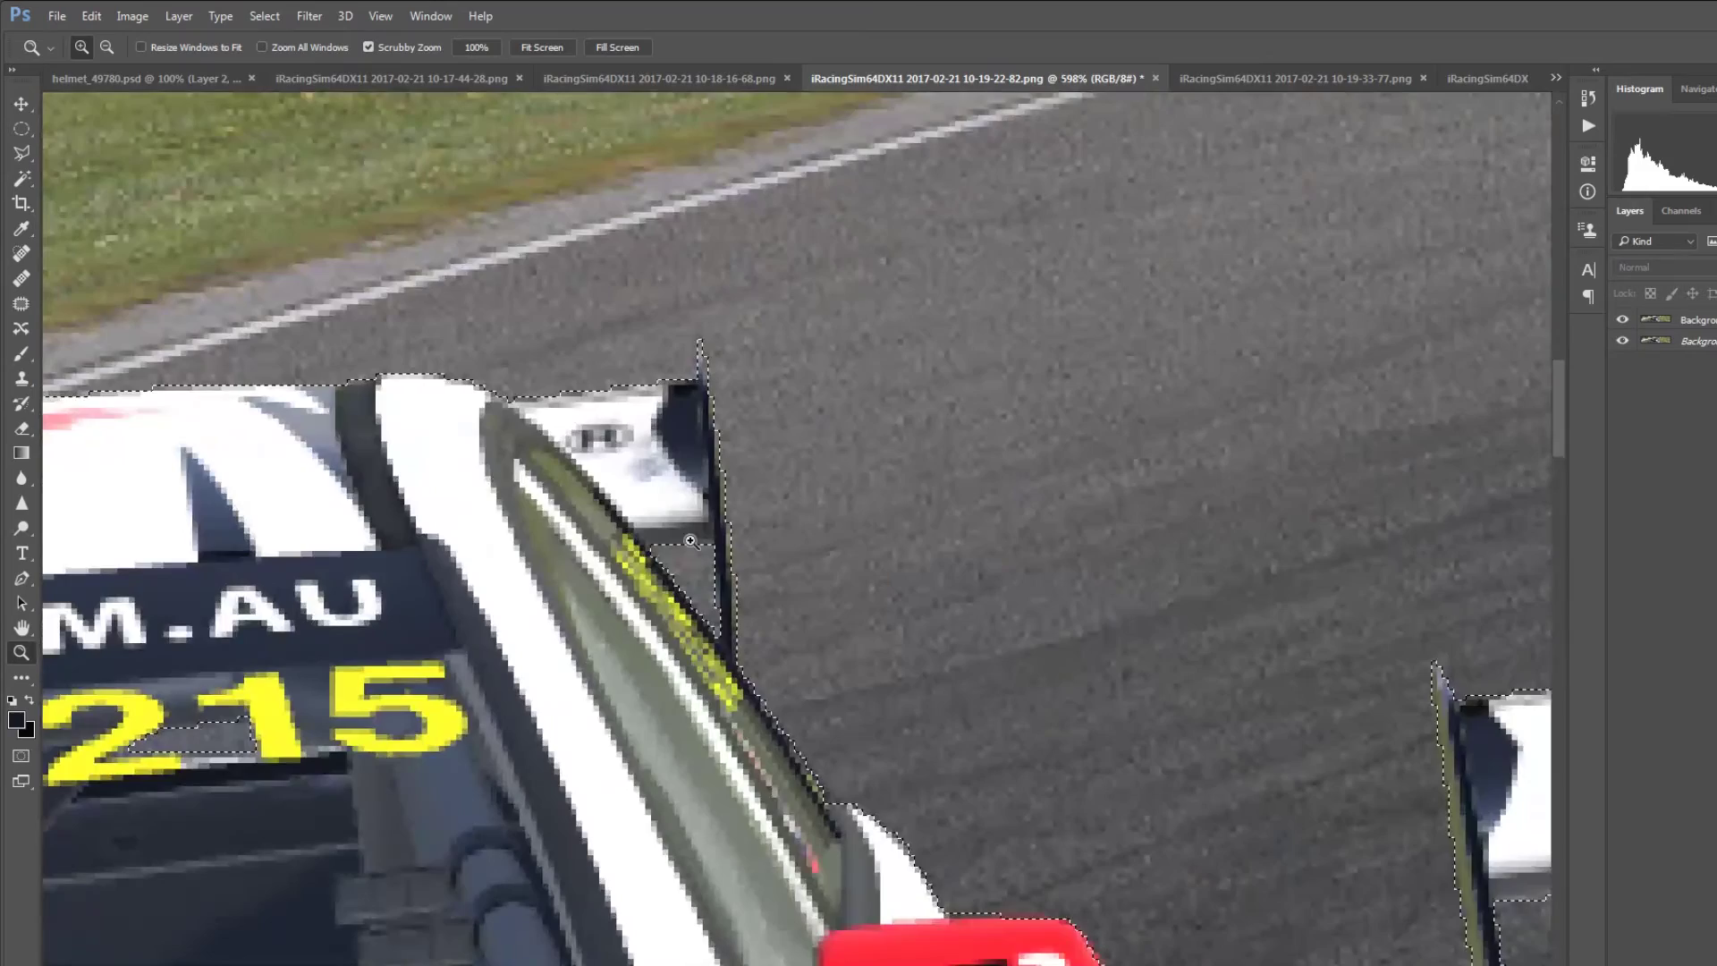
left_click_drag(192, 672, 392, 591)
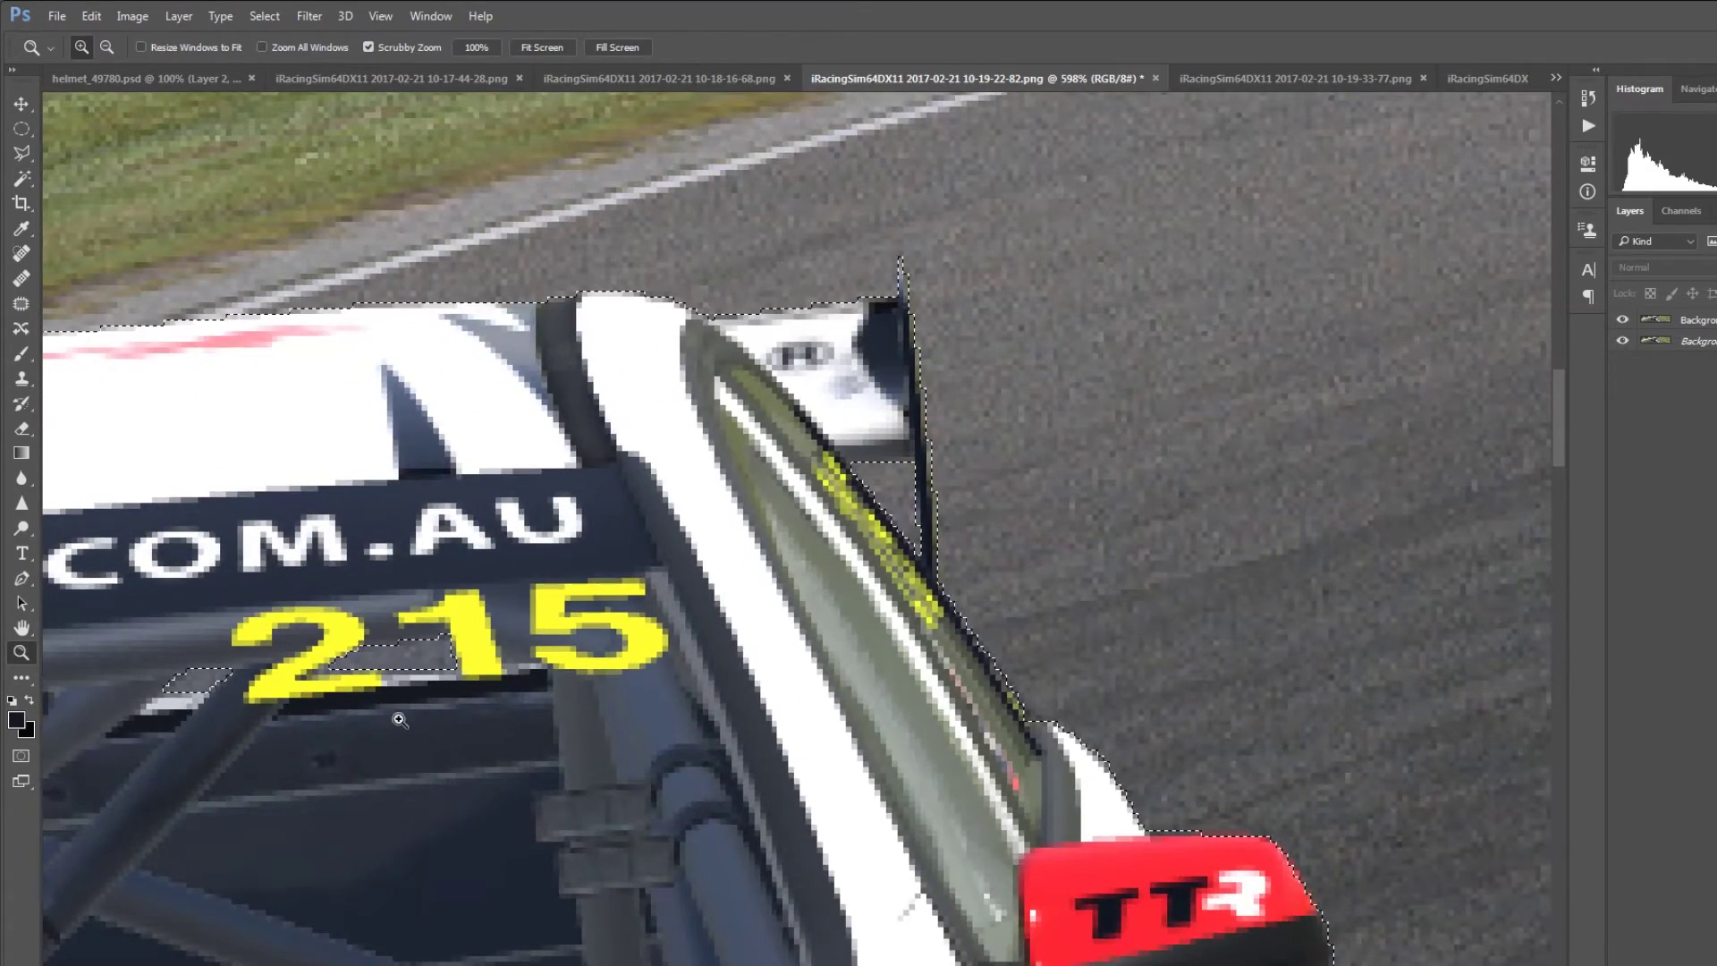
key("ctrl+0")
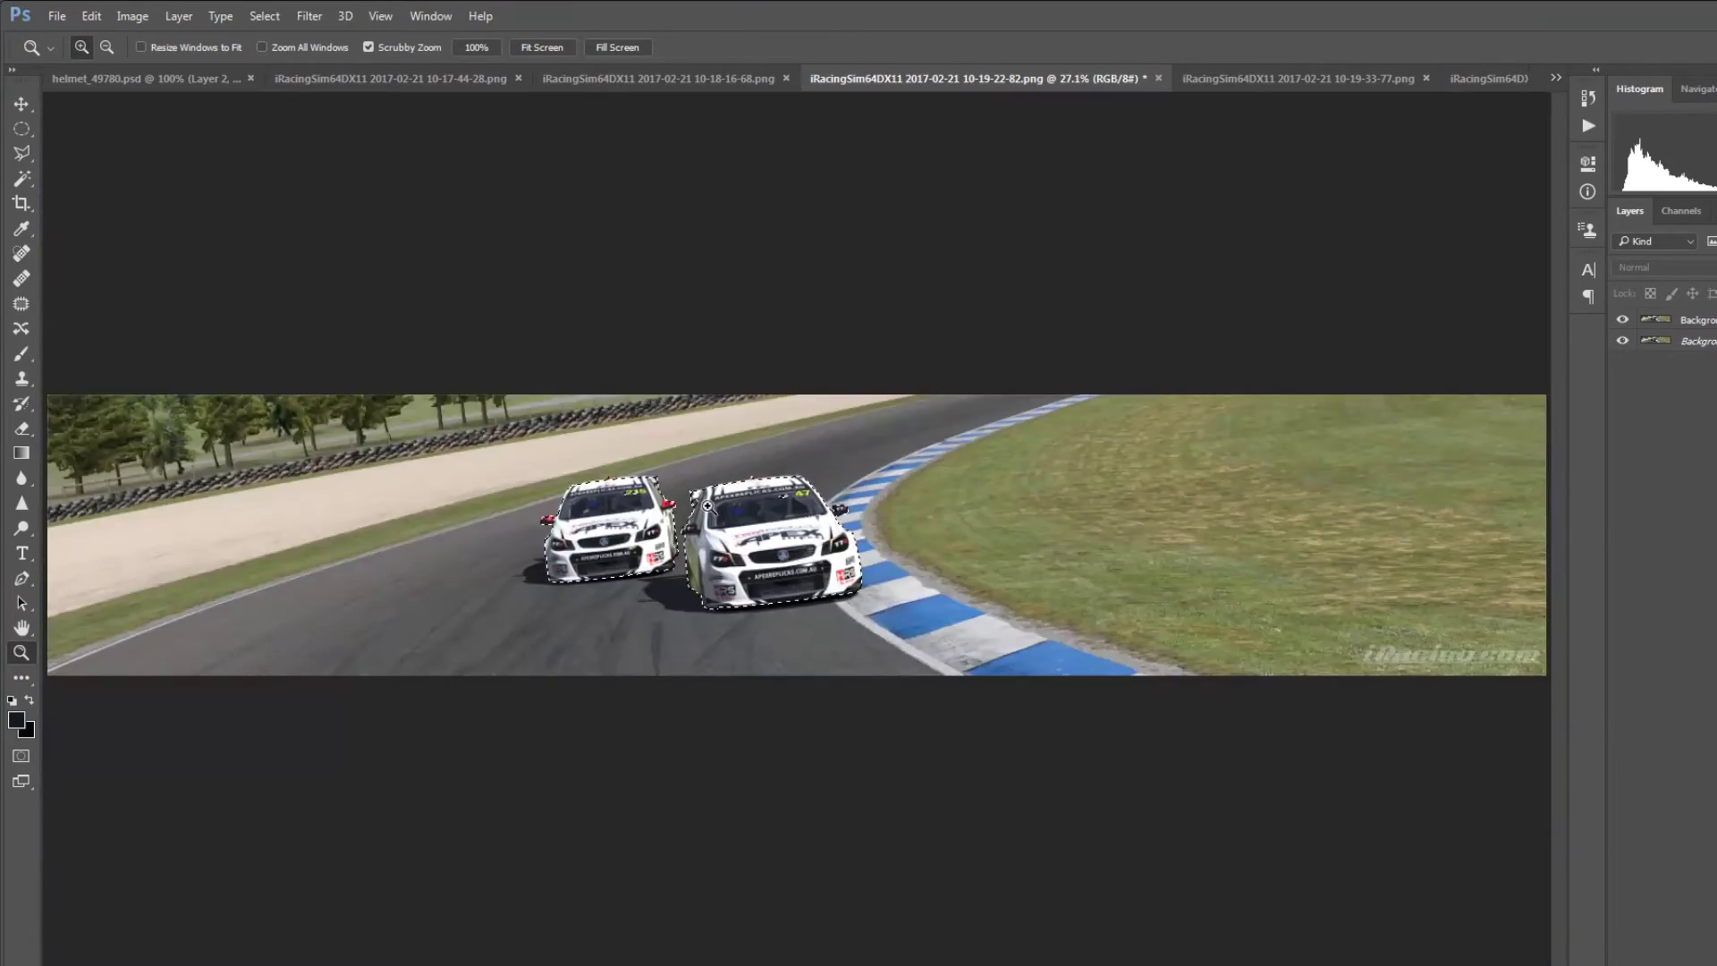
key("ctrl+1")
left_click(1695, 327)
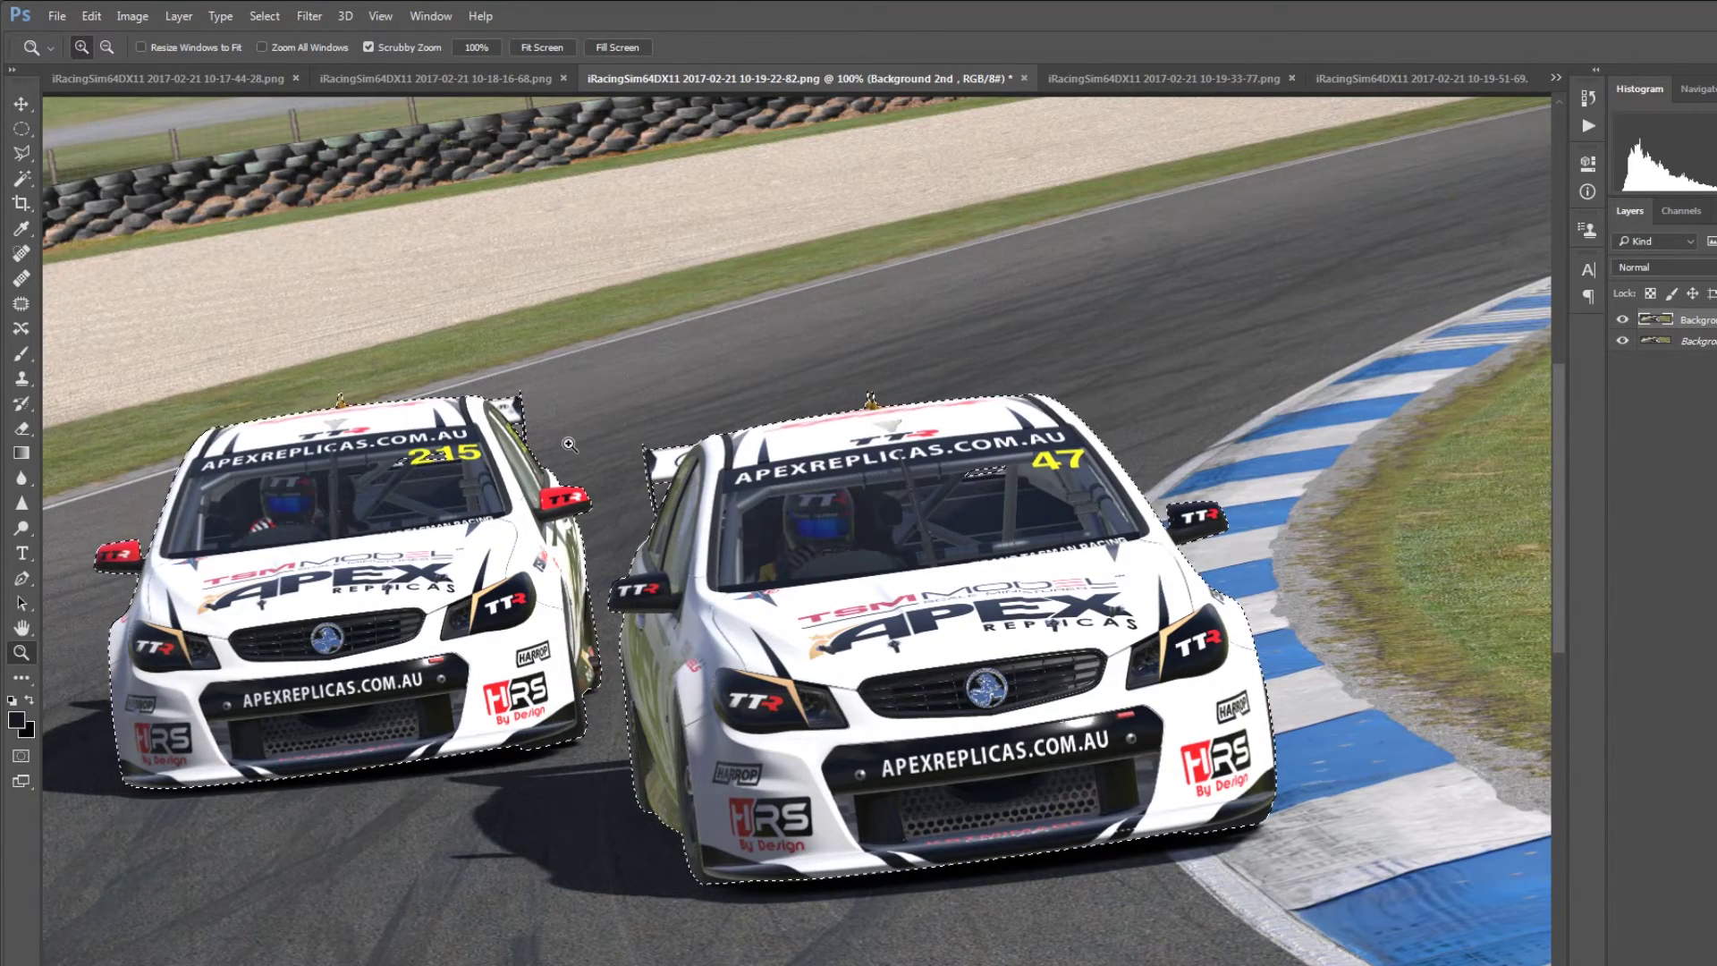
key("l")
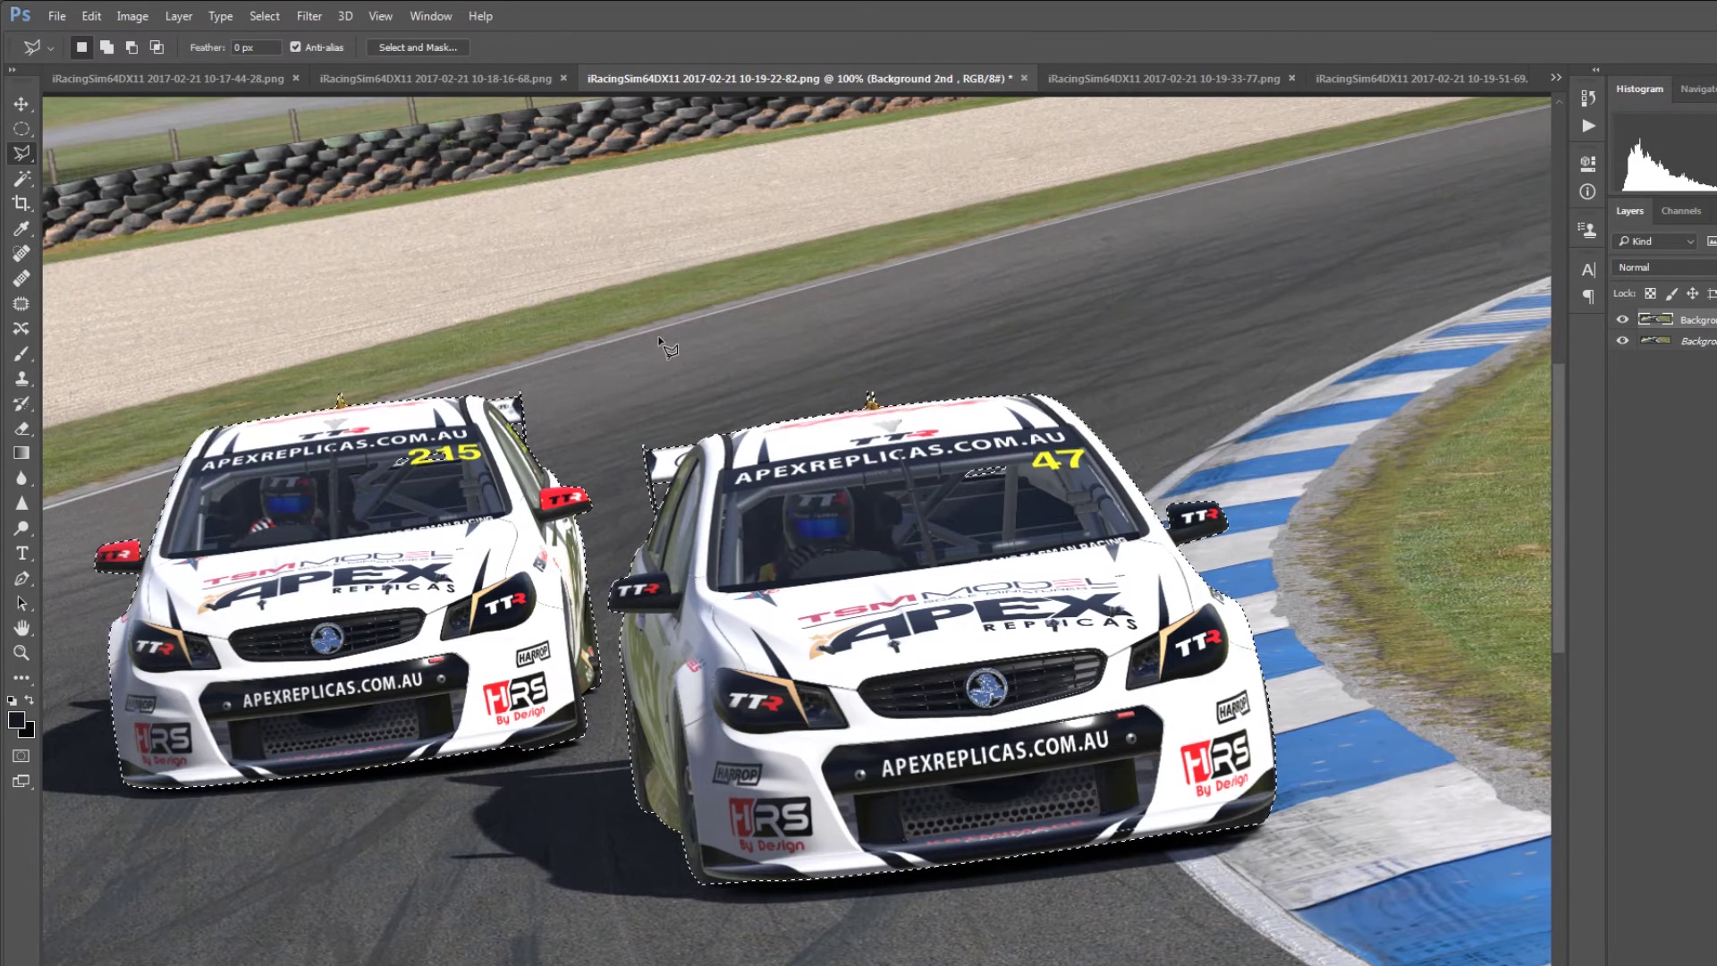
right_click(852, 320)
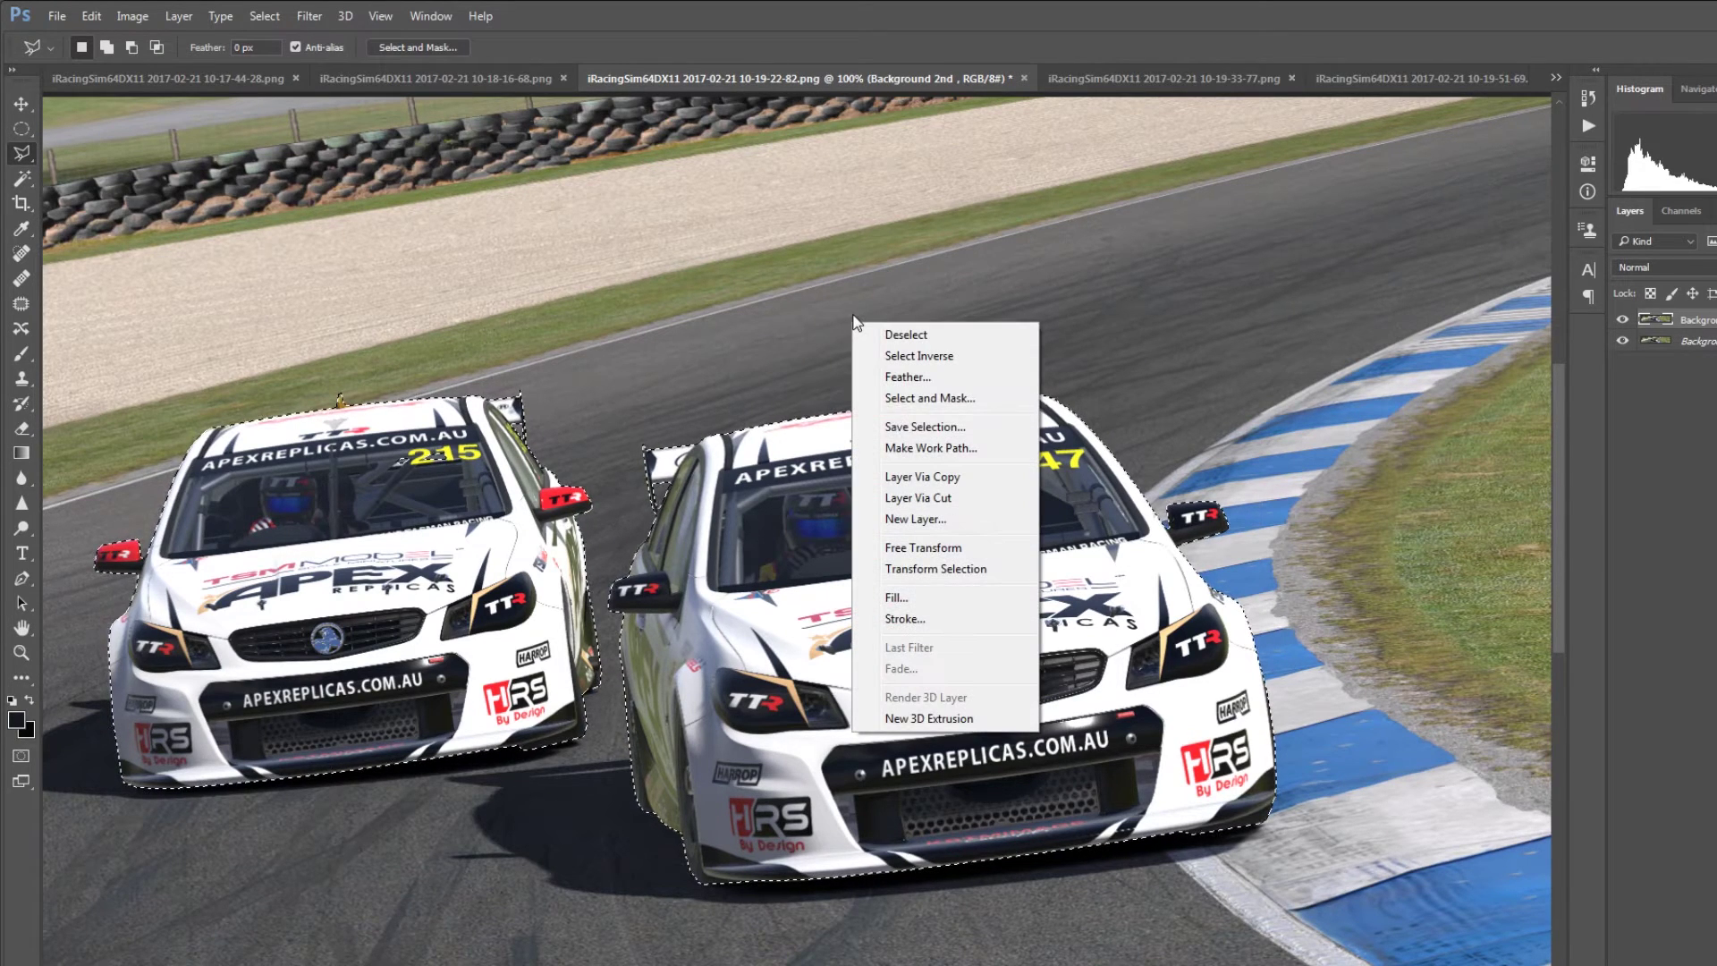
left_click(974, 497)
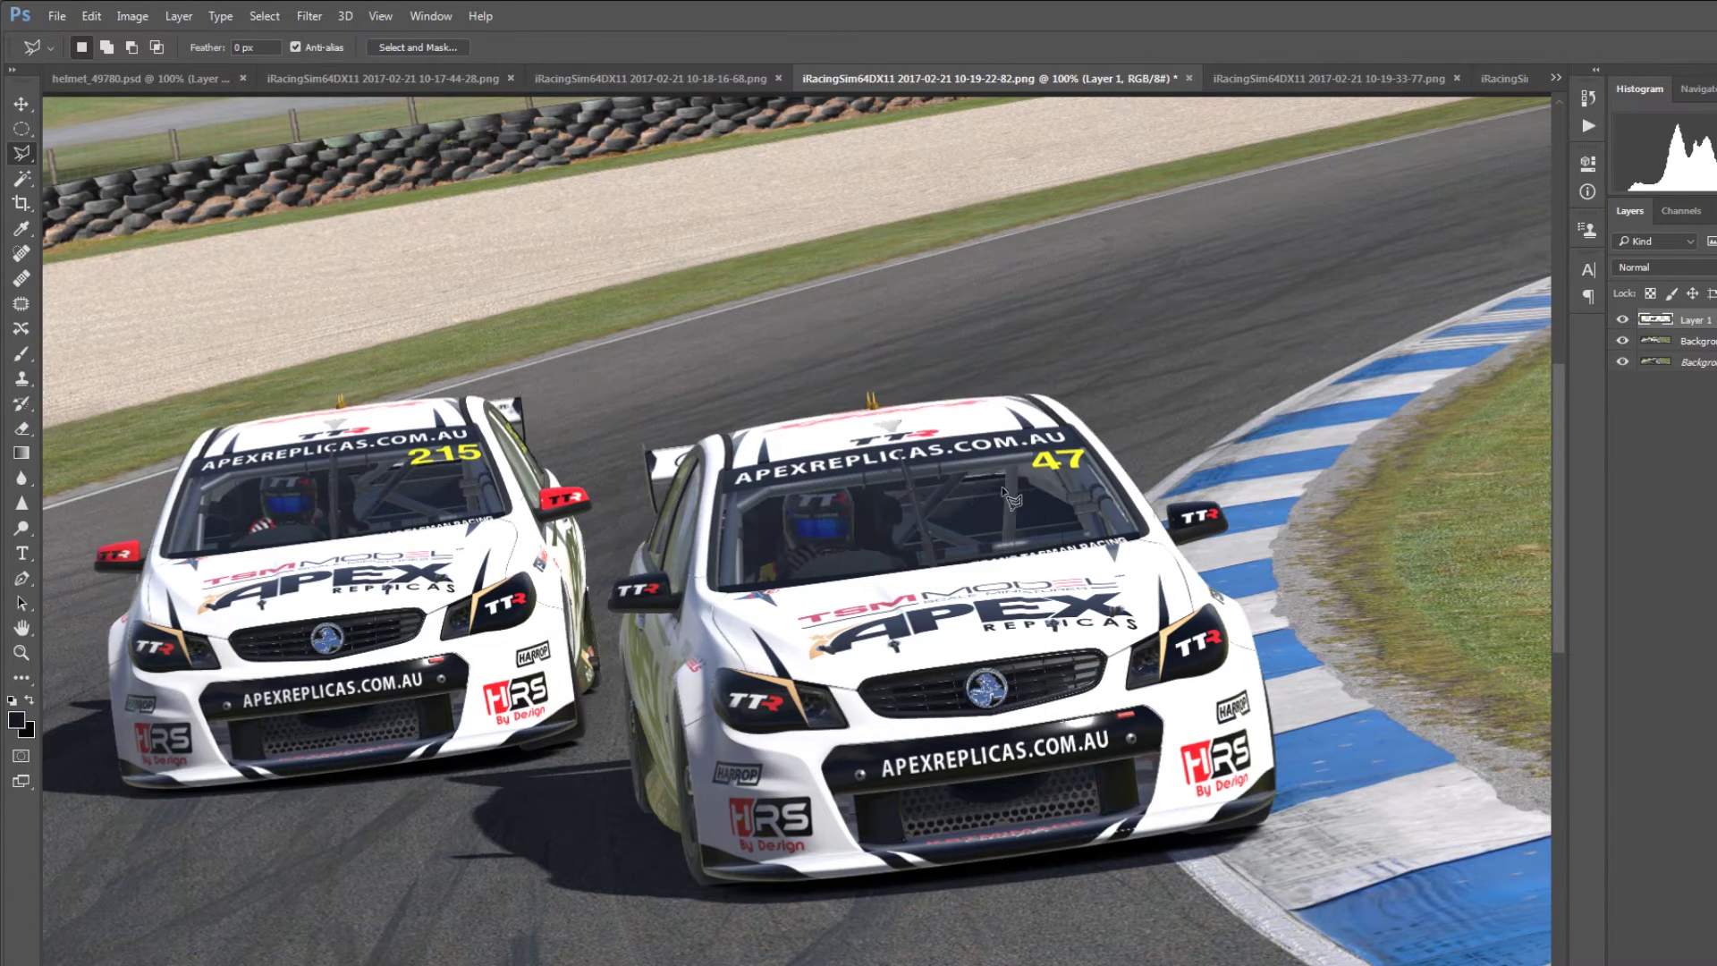
Step: Check the cut-out by toggling the visibility of the cars' layer with the original background hidden
left_click(1620, 321)
left_click(1621, 320)
left_click(1621, 361)
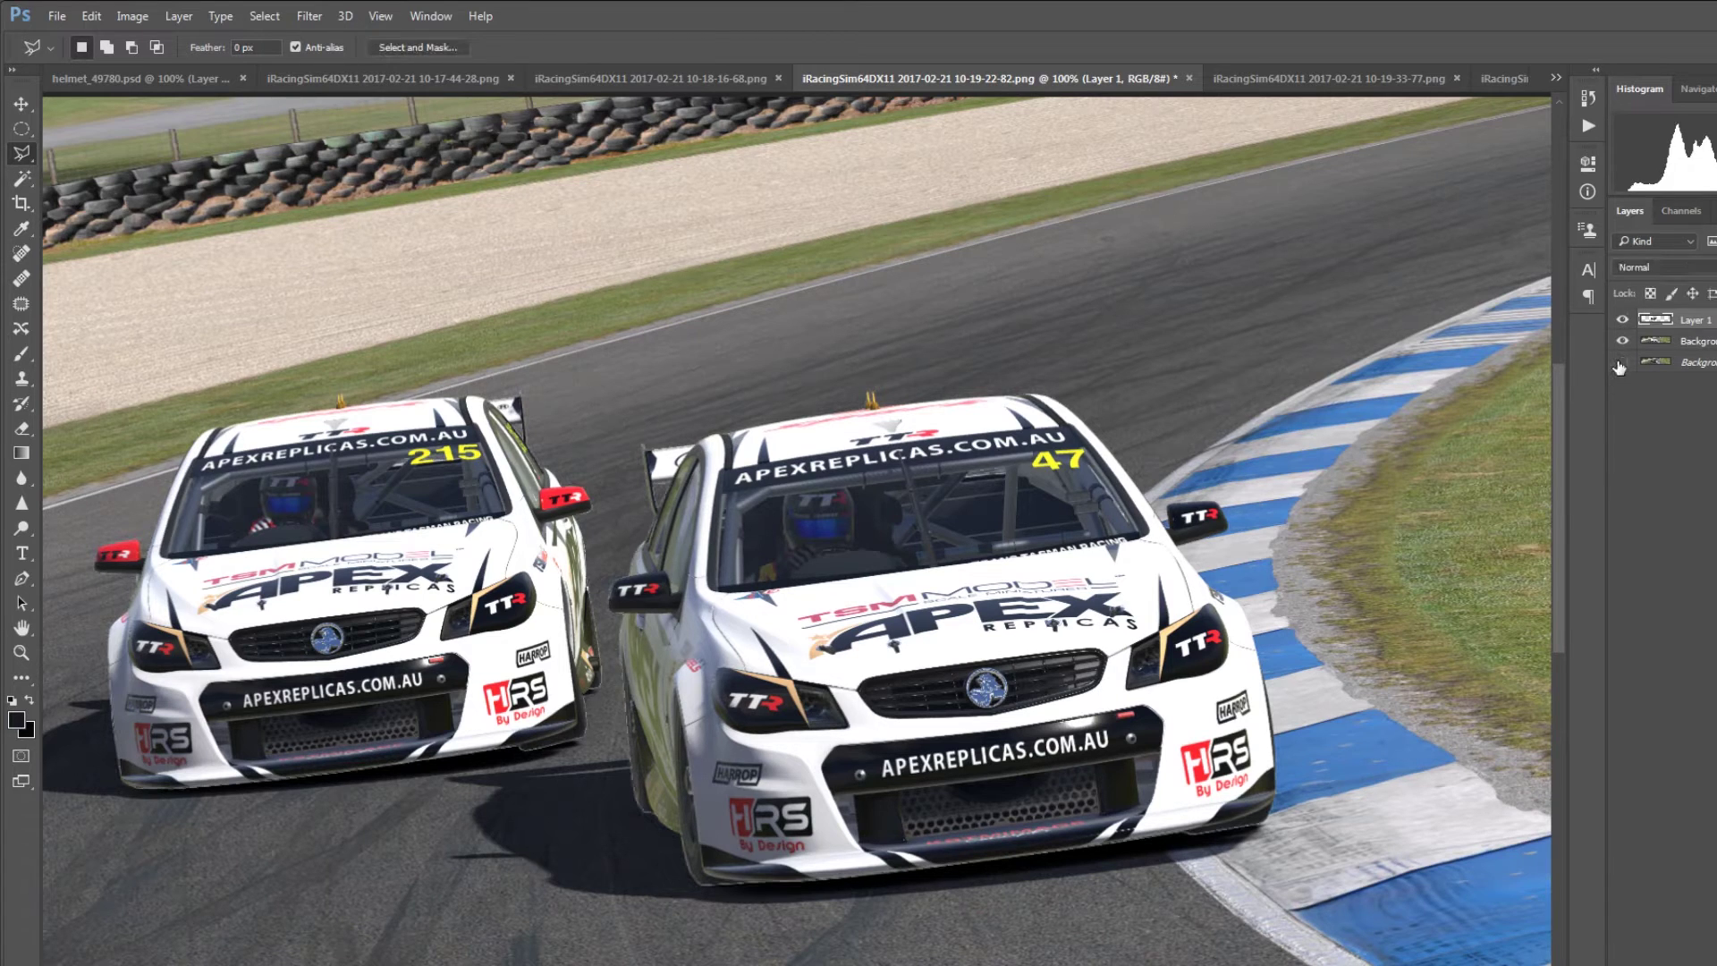
left_click(1621, 321)
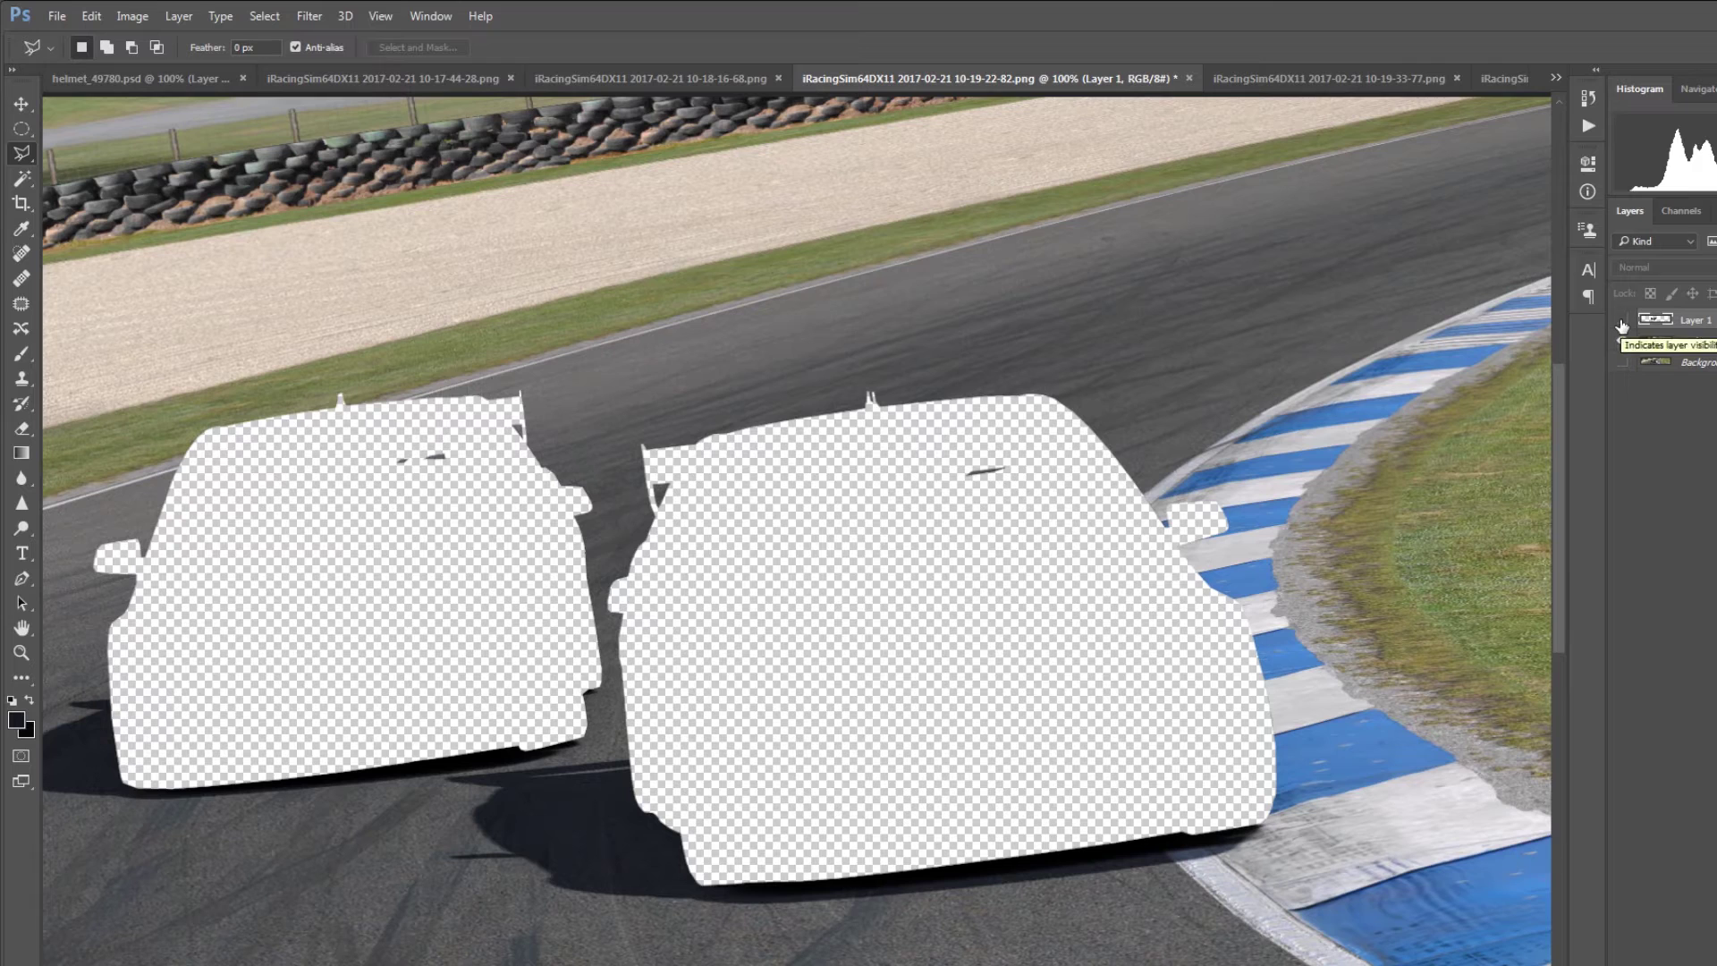
left_click(1621, 321)
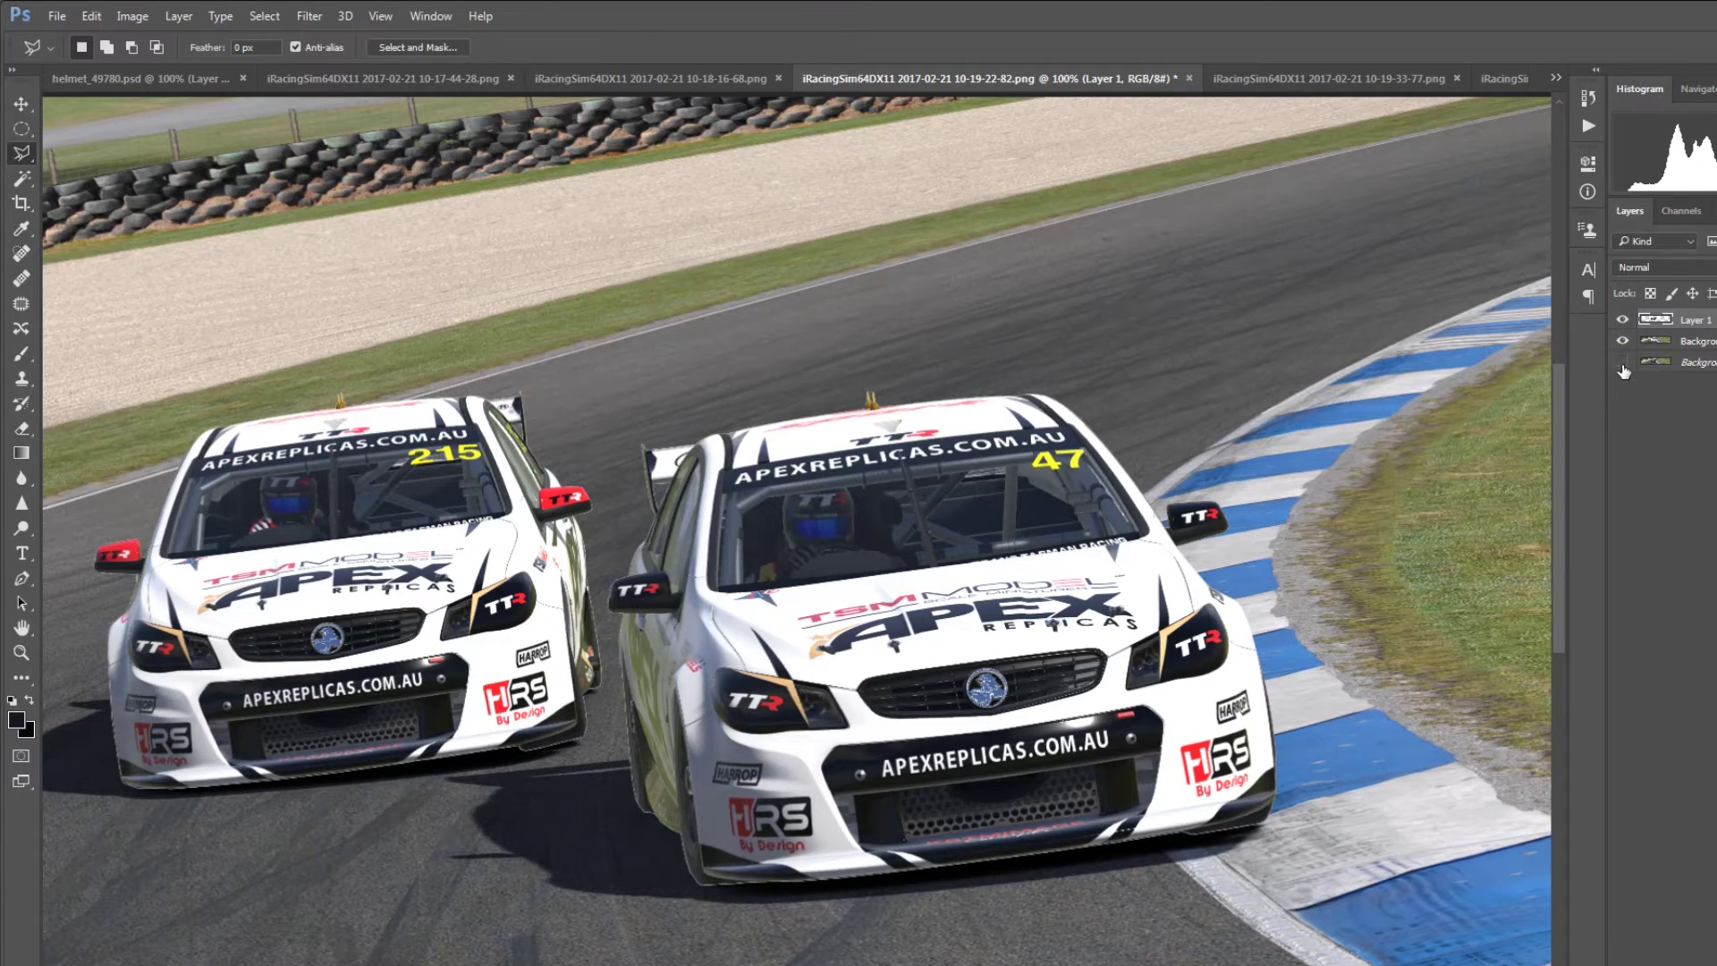
Step: Open the Motion Blur filter for the Background 2nd layer, with the image viewed at 50%
key("z")
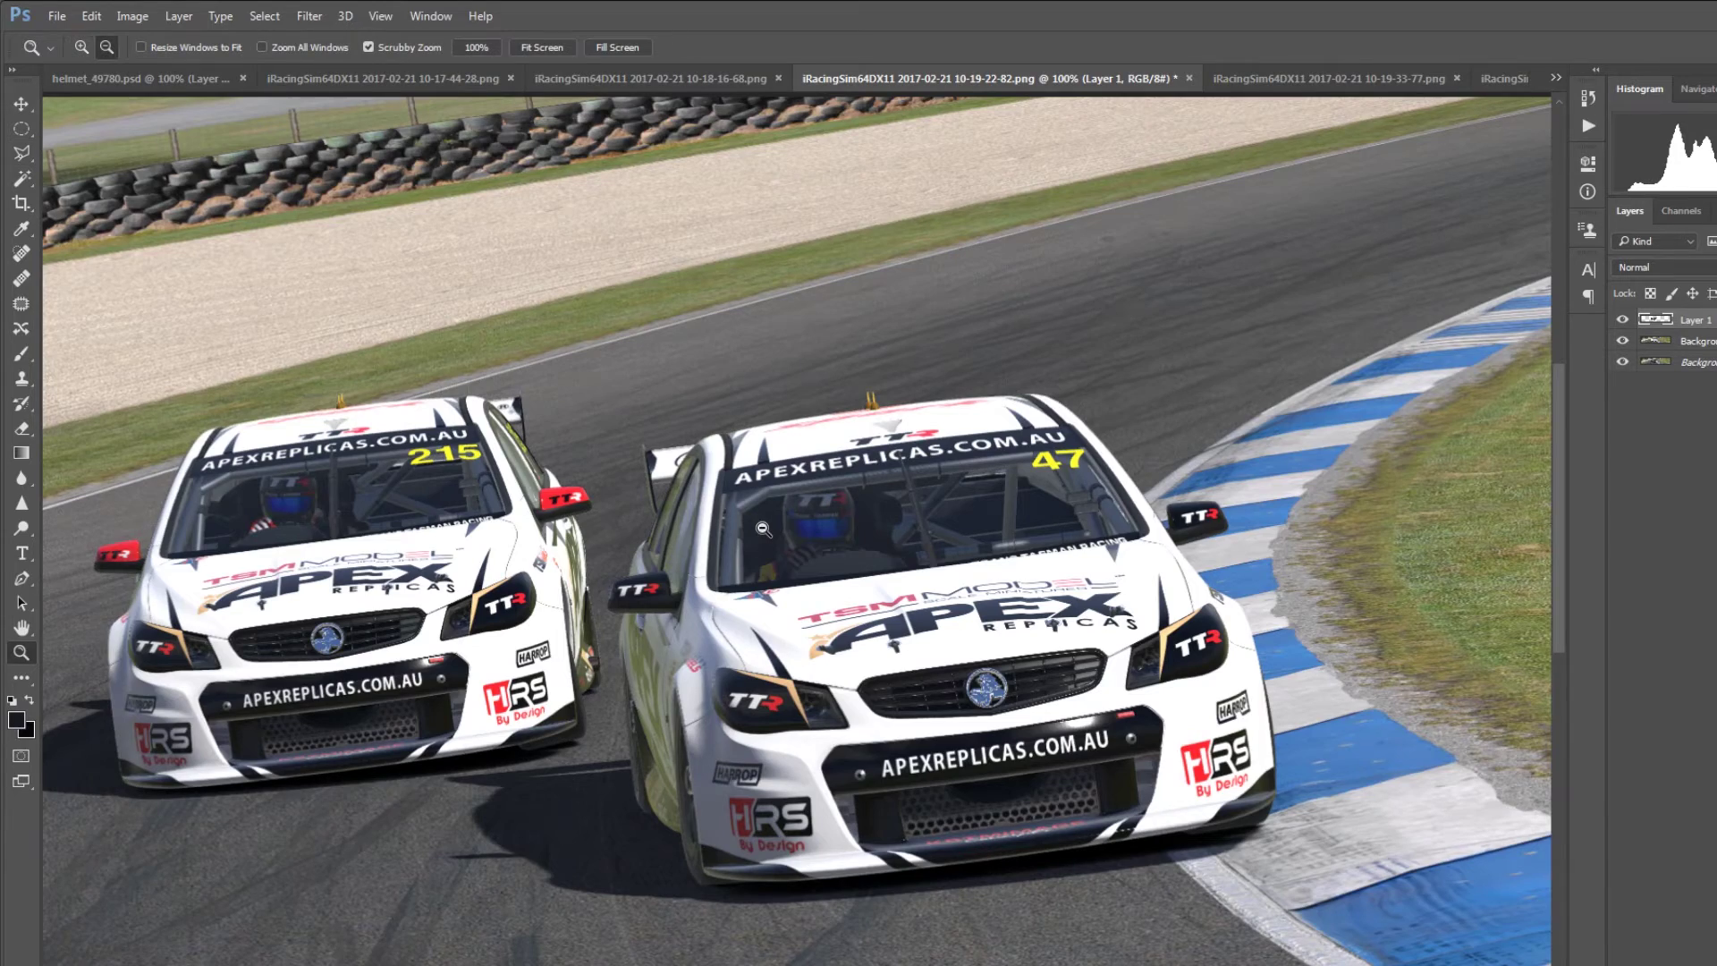
left_click(762, 528, "alt")
left_click(763, 528, "alt")
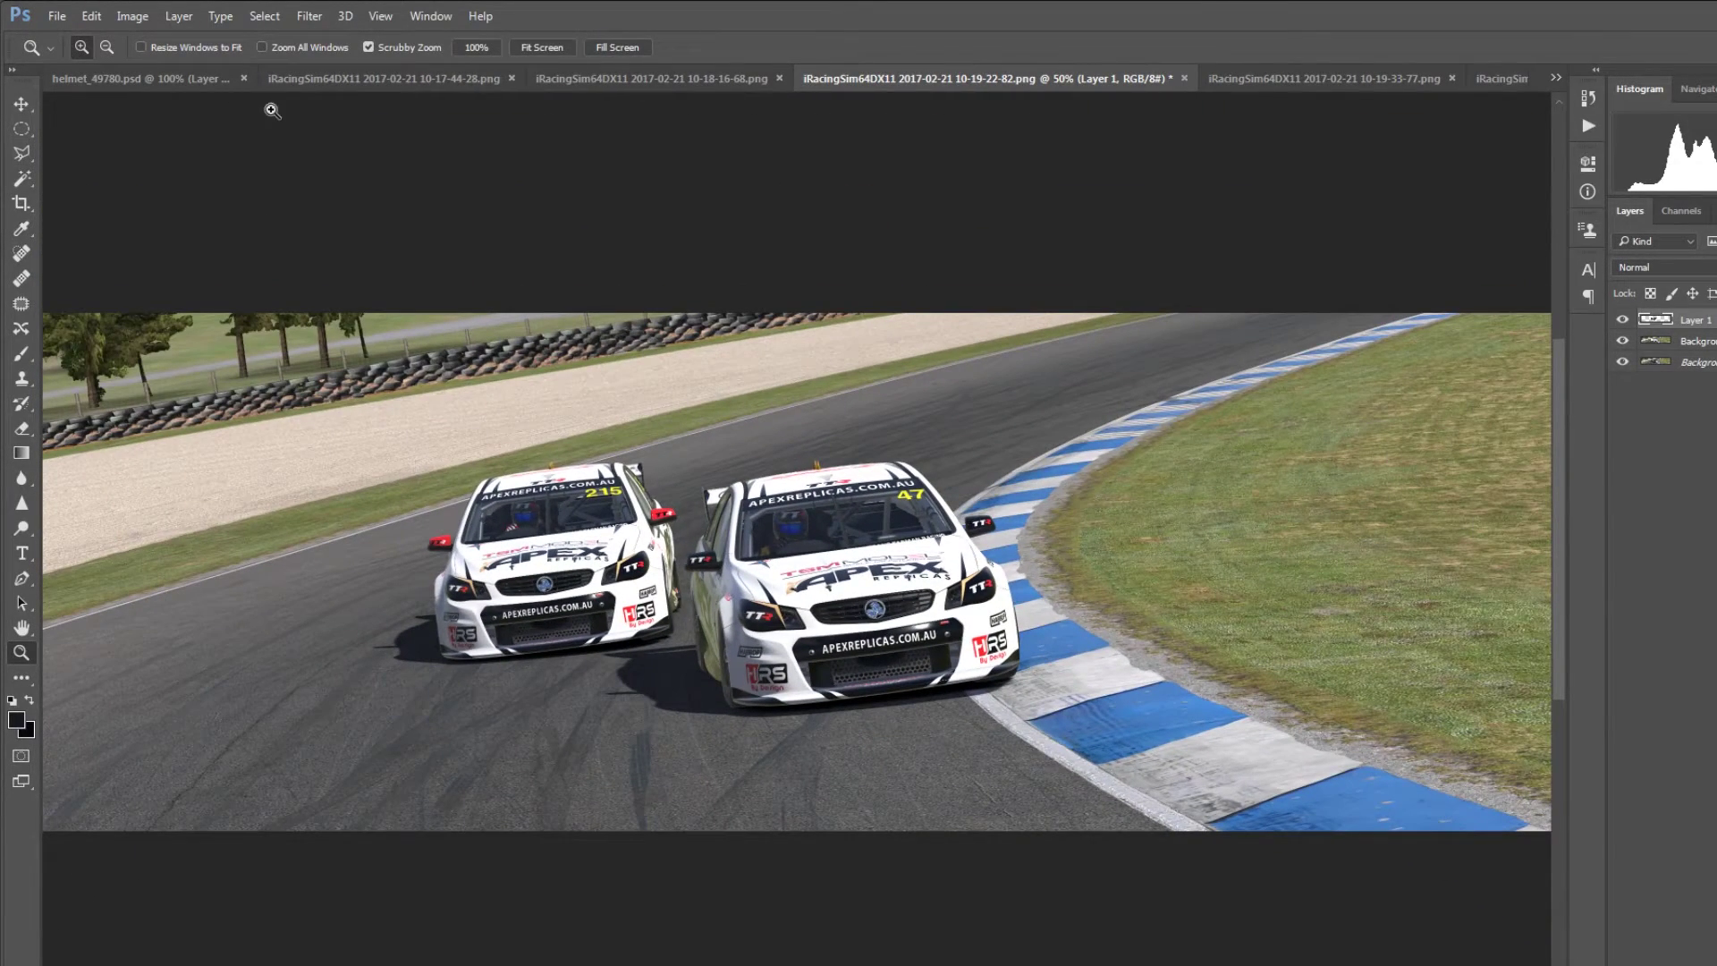
left_click(322, 14)
key("alt+bracketleft")
mouse_move(500, 228)
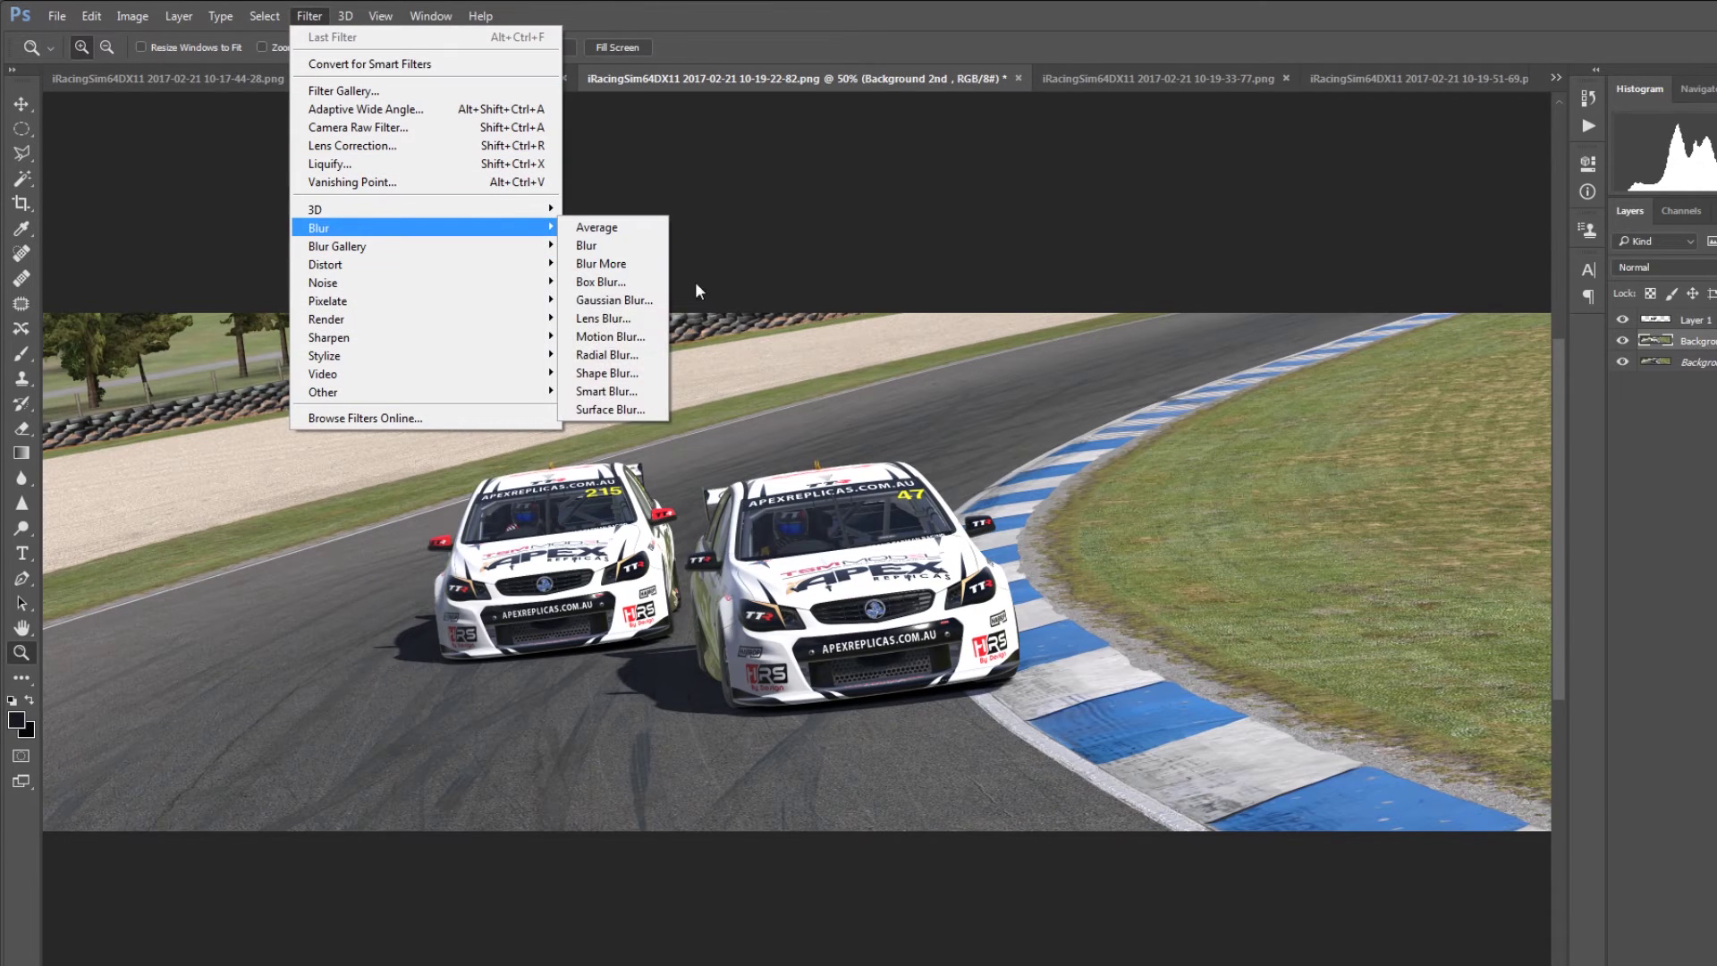
left_click(611, 336)
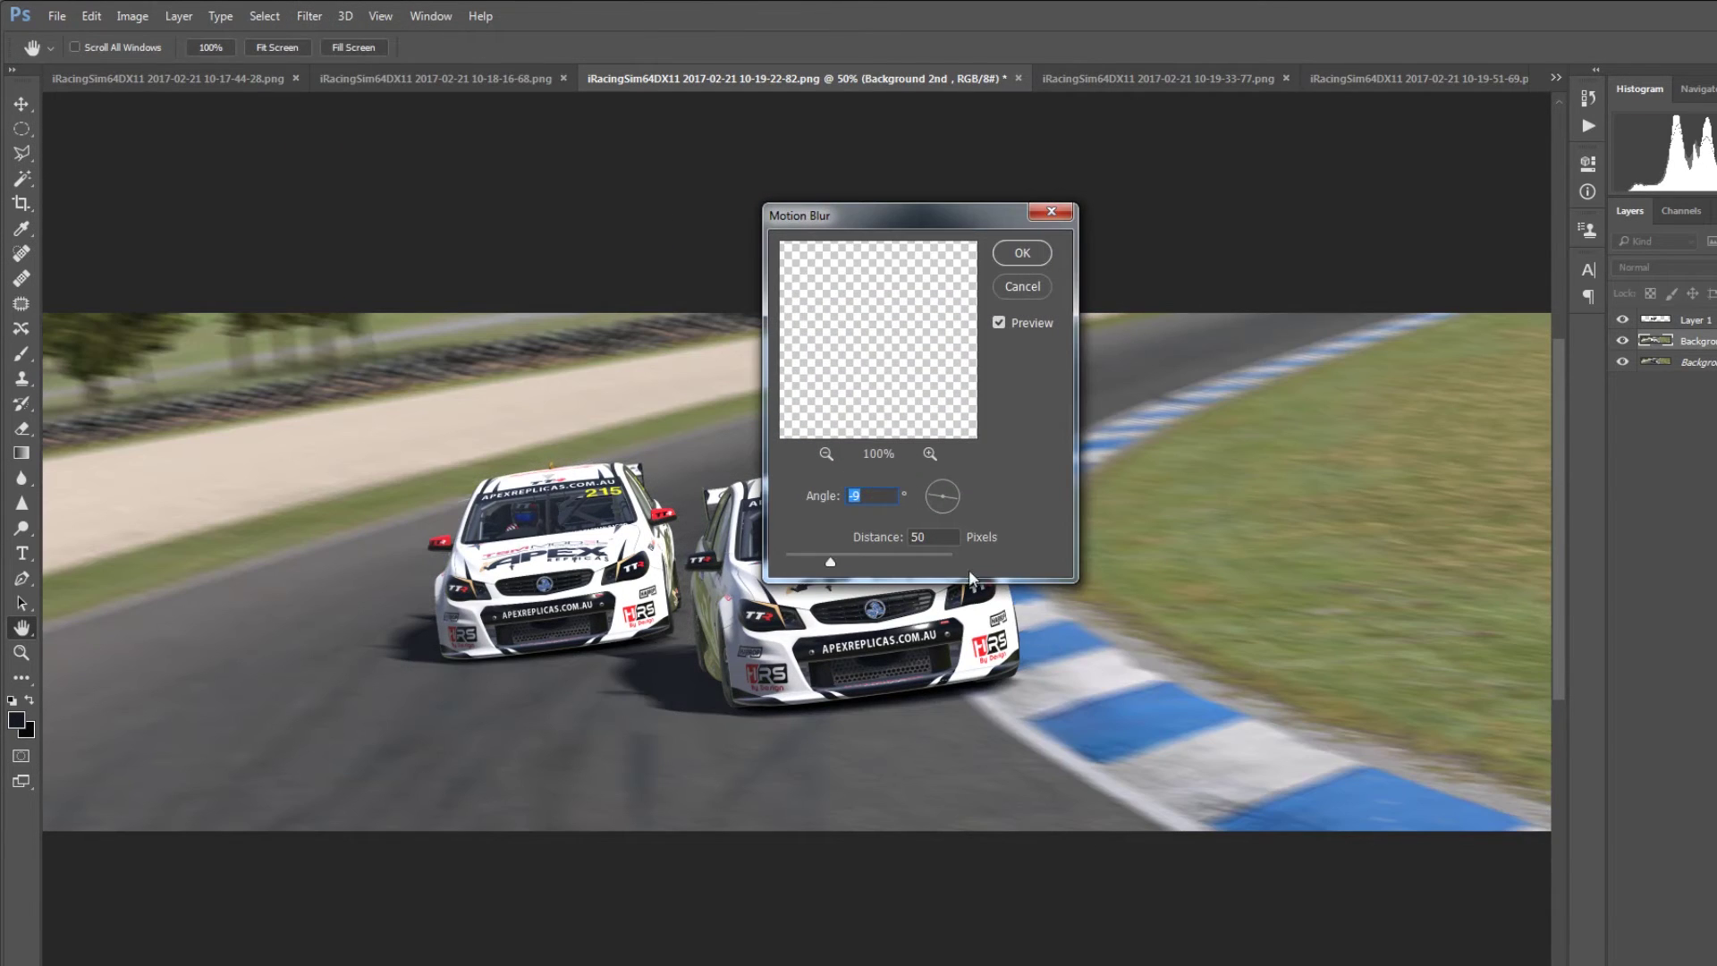
Step: Try the motion blur at angles of 34°, -23° and -56° with a distance of 28 pixels
left_click(931, 504)
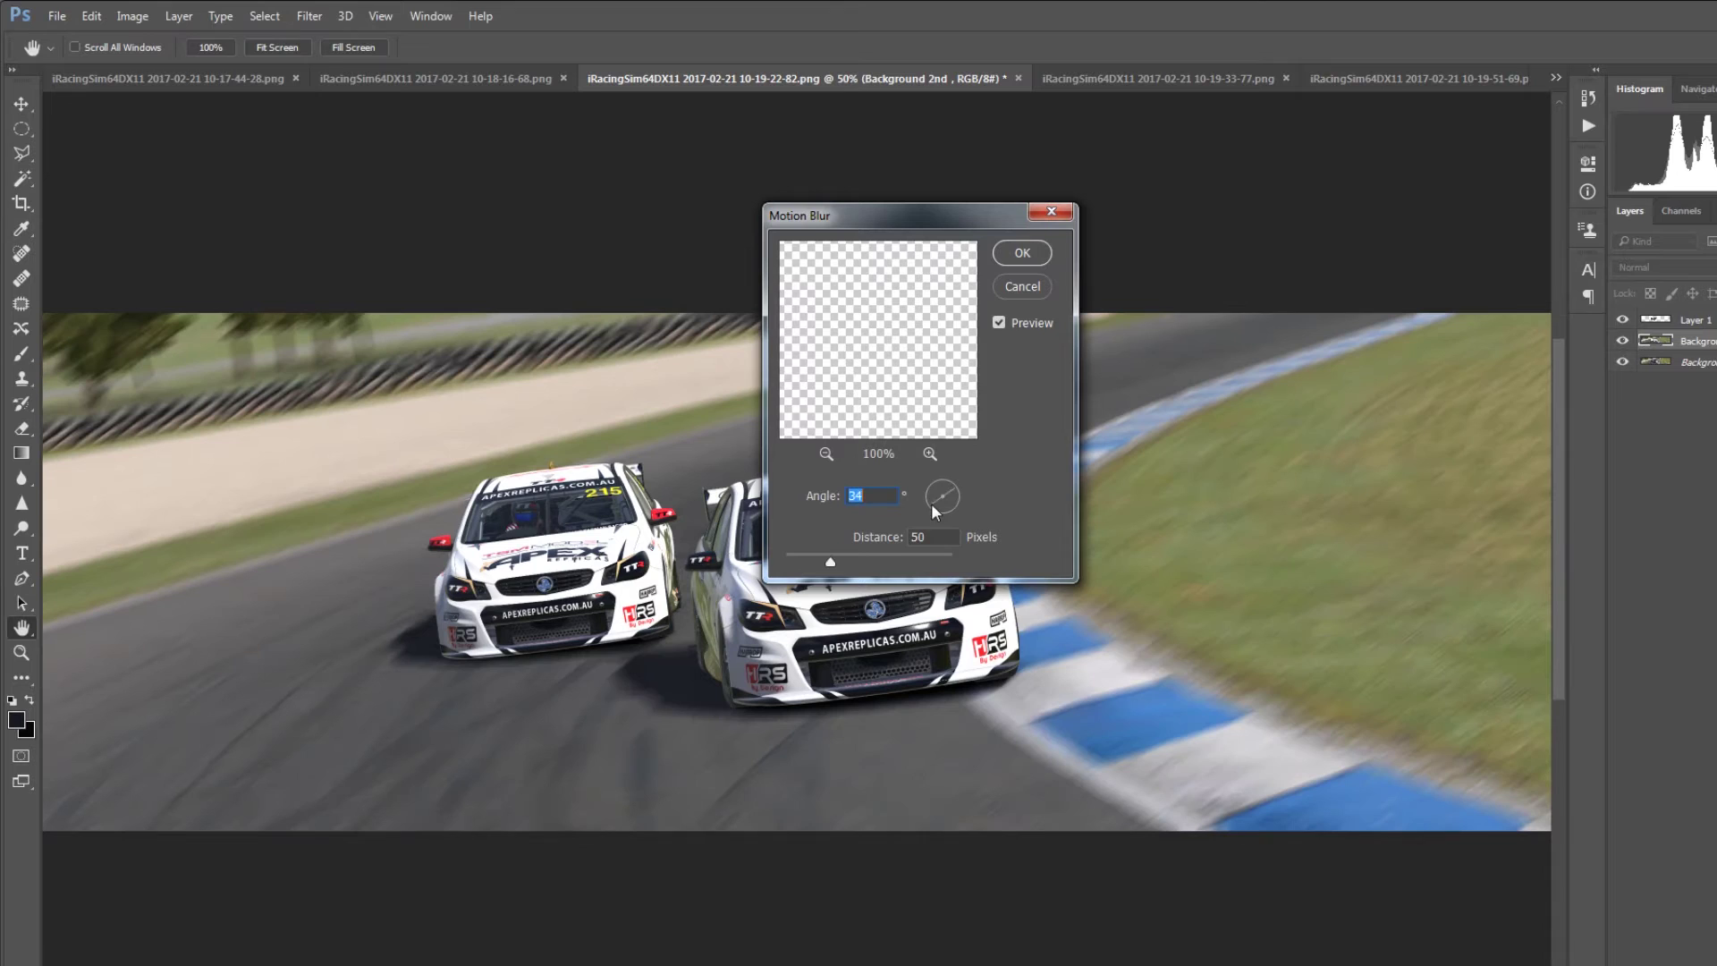
left_click_drag(819, 566, 812, 569)
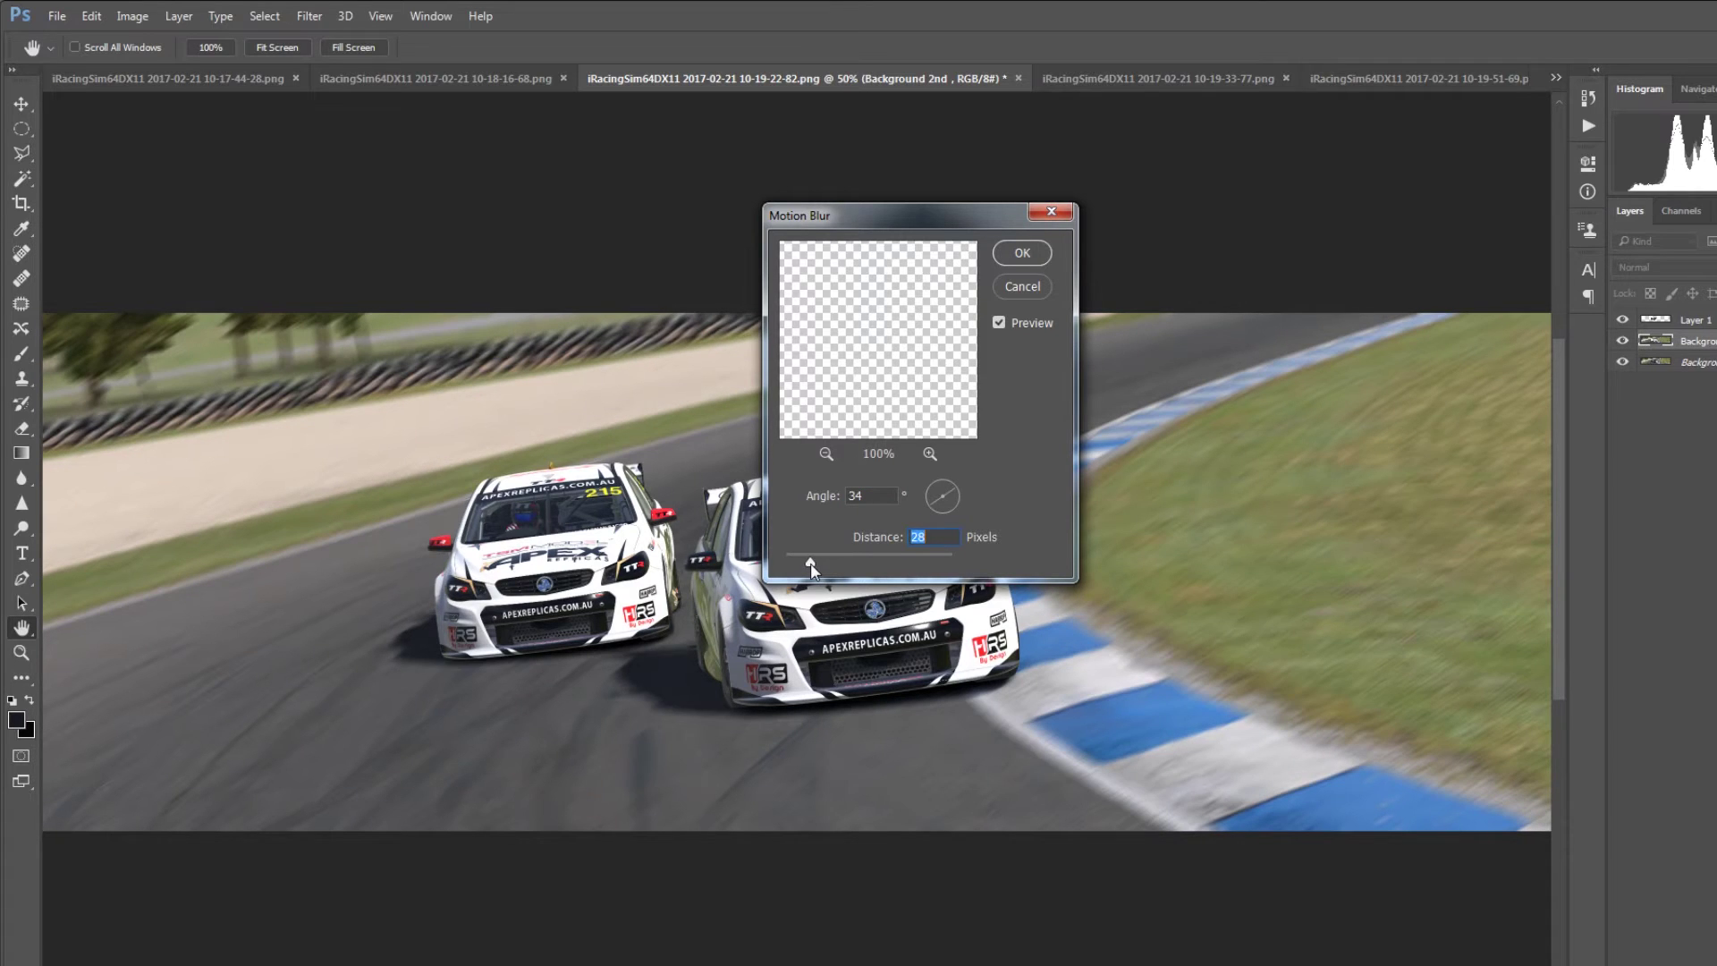
left_click(937, 496)
left_click(936, 495)
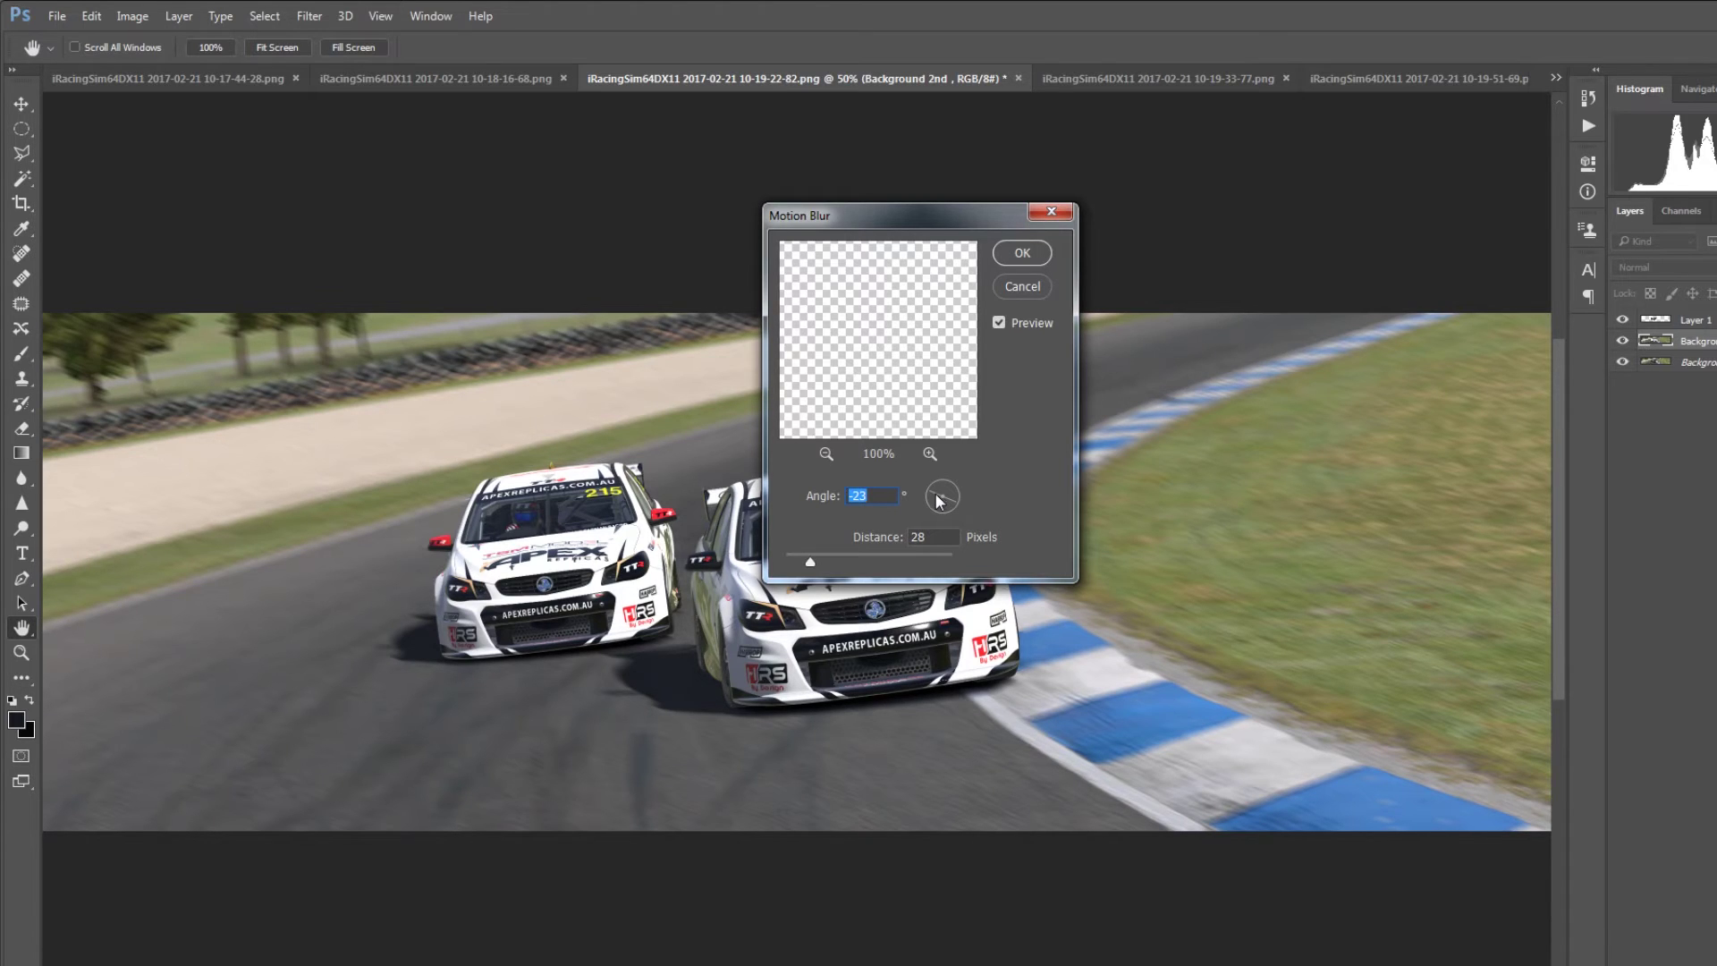
mouse_move(935, 495)
left_mouse_down()
mouse_move(954, 490)
mouse_move(946, 505)
mouse_move(938, 489)
left_mouse_up()
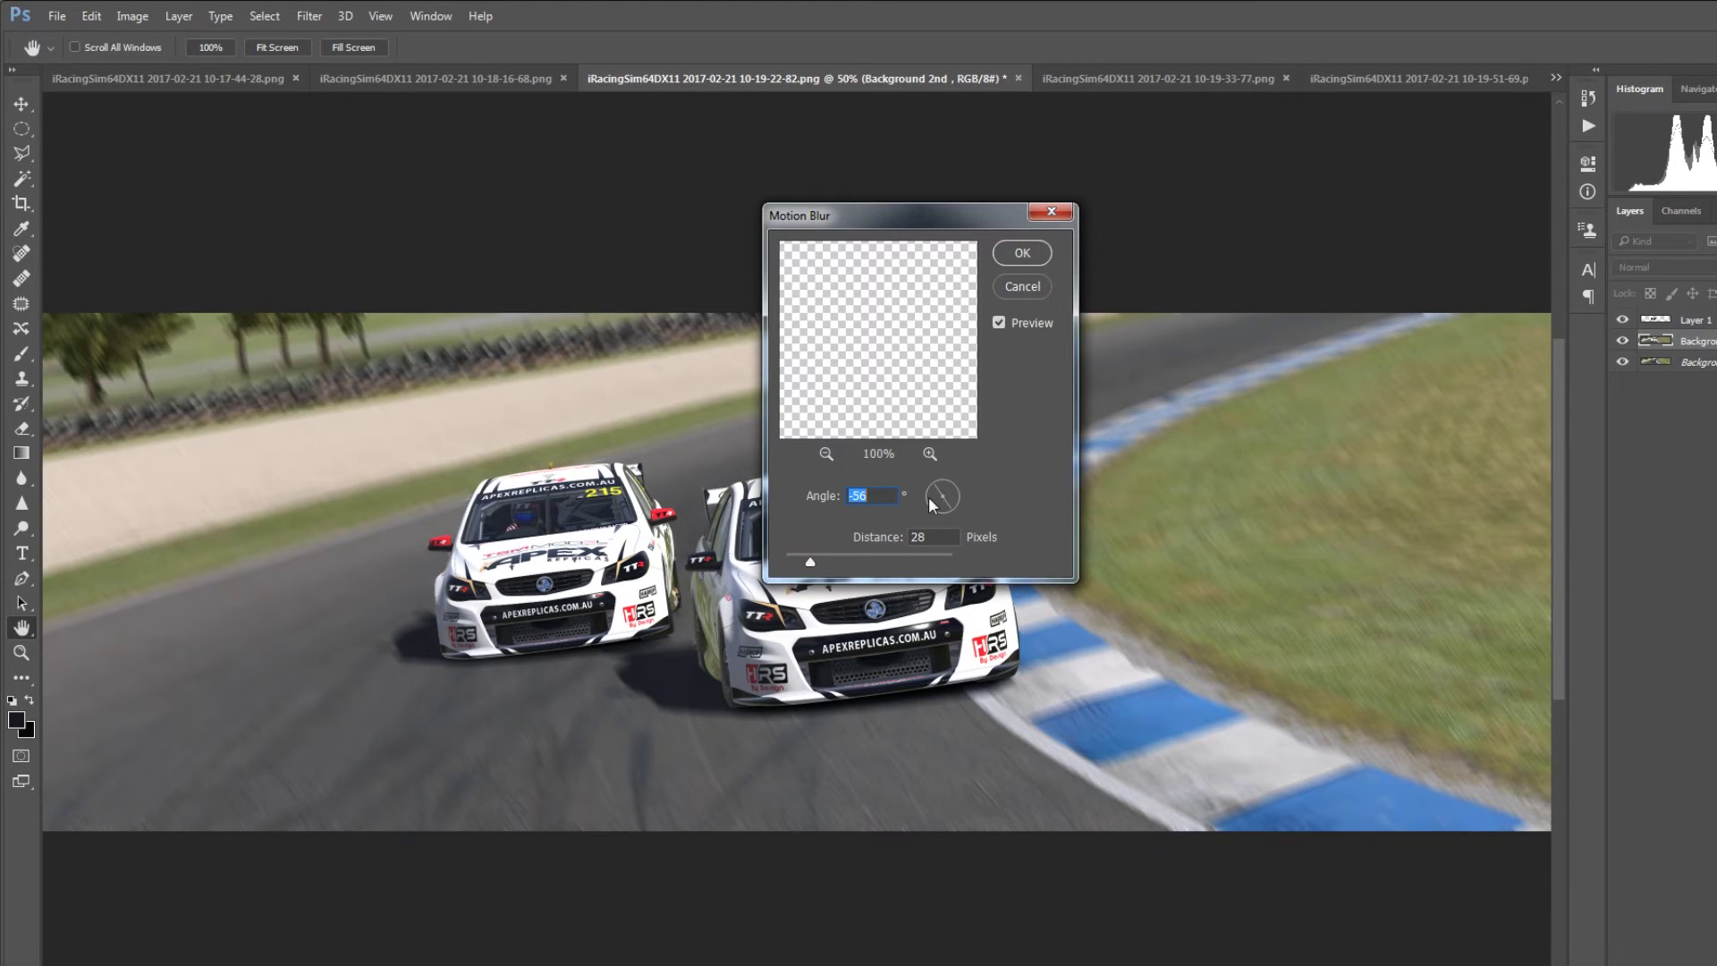
Step: Set the motion blur to an angle of about -29° and a distance of 14 pixels, and apply it to the background
key("shift+Down")
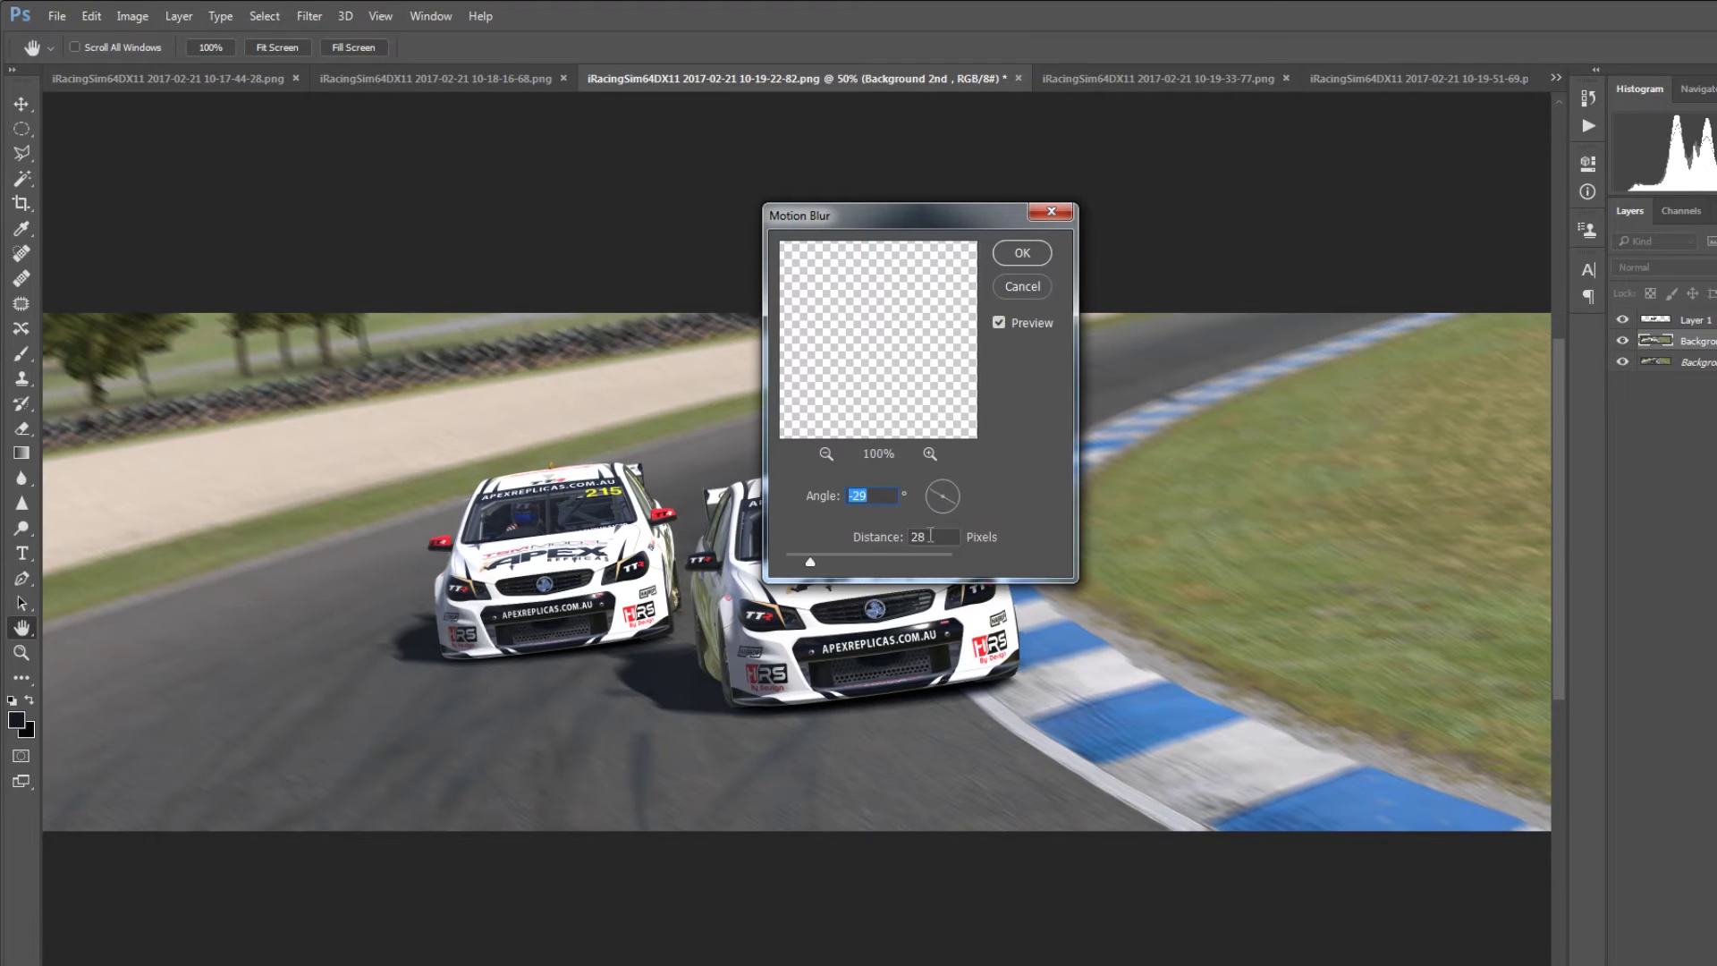
left_click_drag(803, 565, 796, 558)
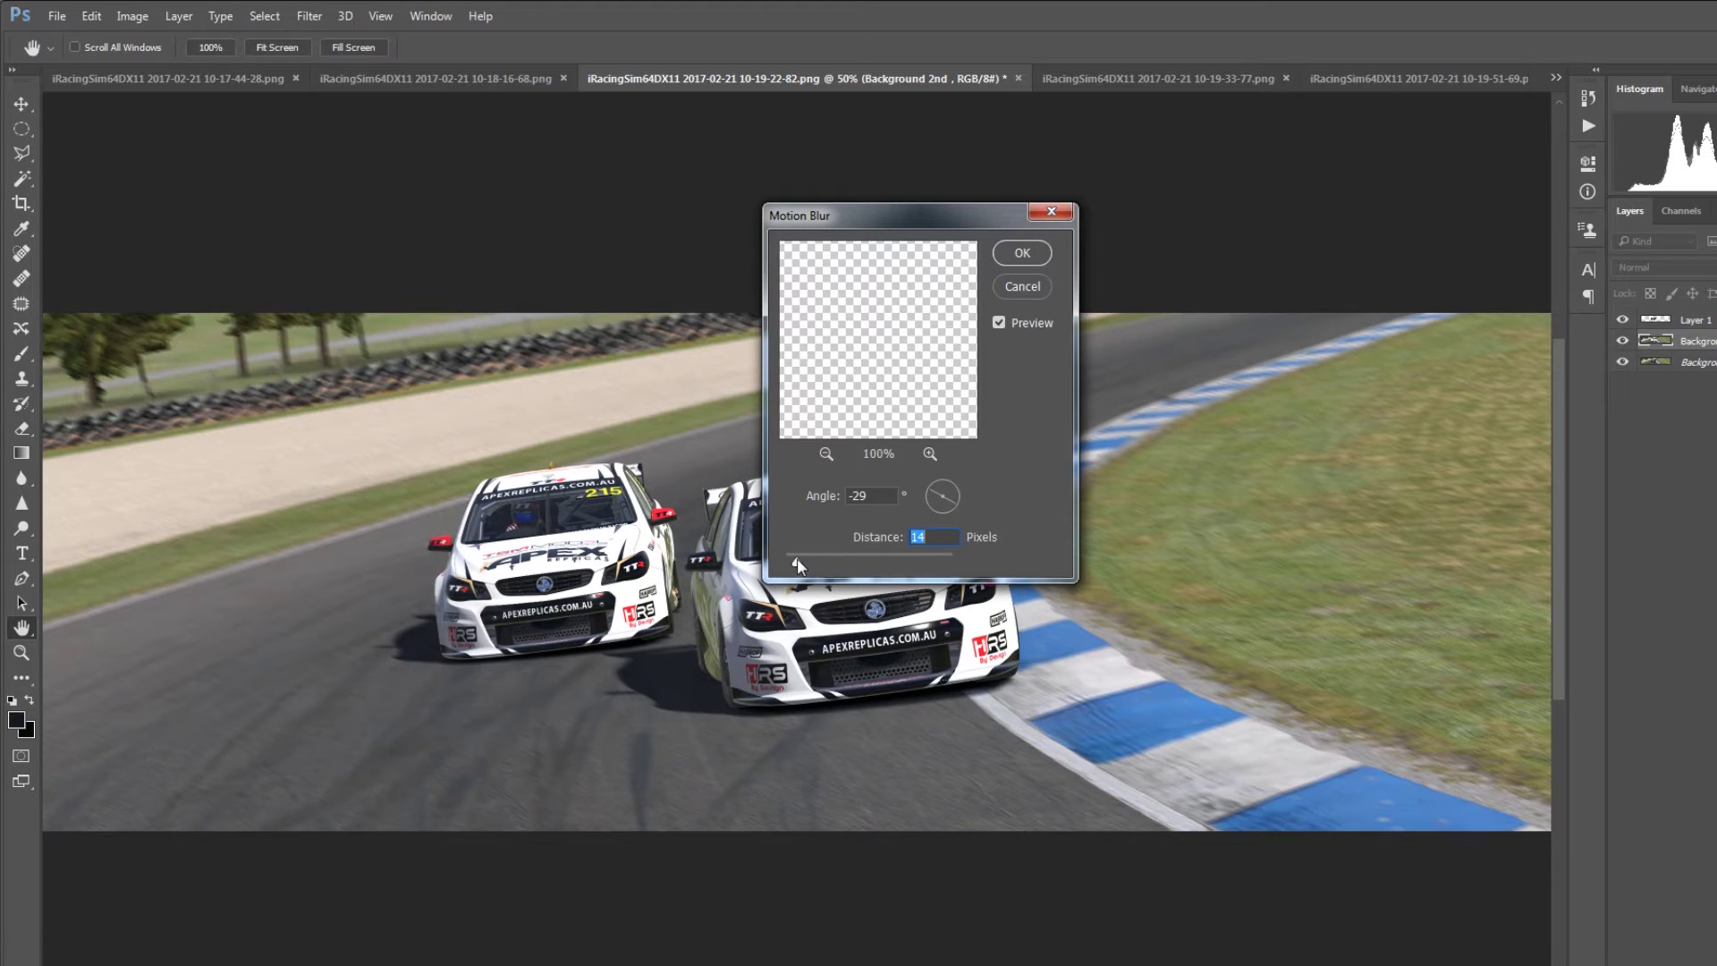
left_click(933, 491)
left_click(1022, 254)
key("z")
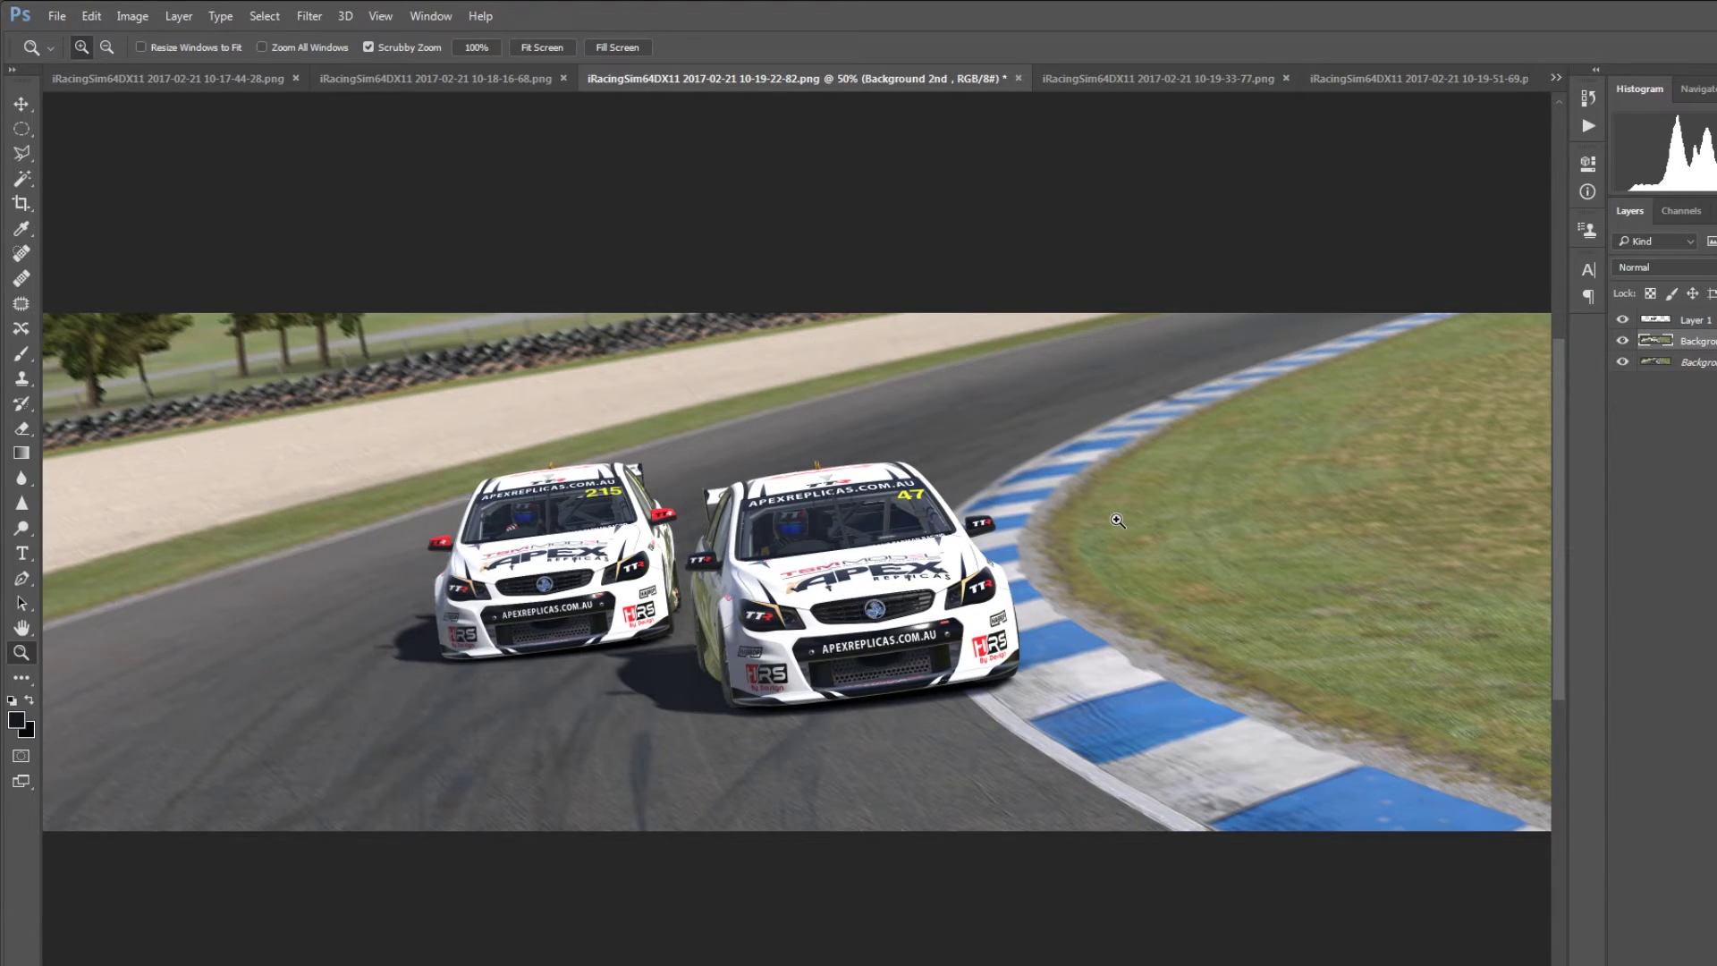
mouse_move(1017, 632)
left_mouse_down()
mouse_move(1108, 668)
mouse_move(1043, 641)
left_mouse_up()
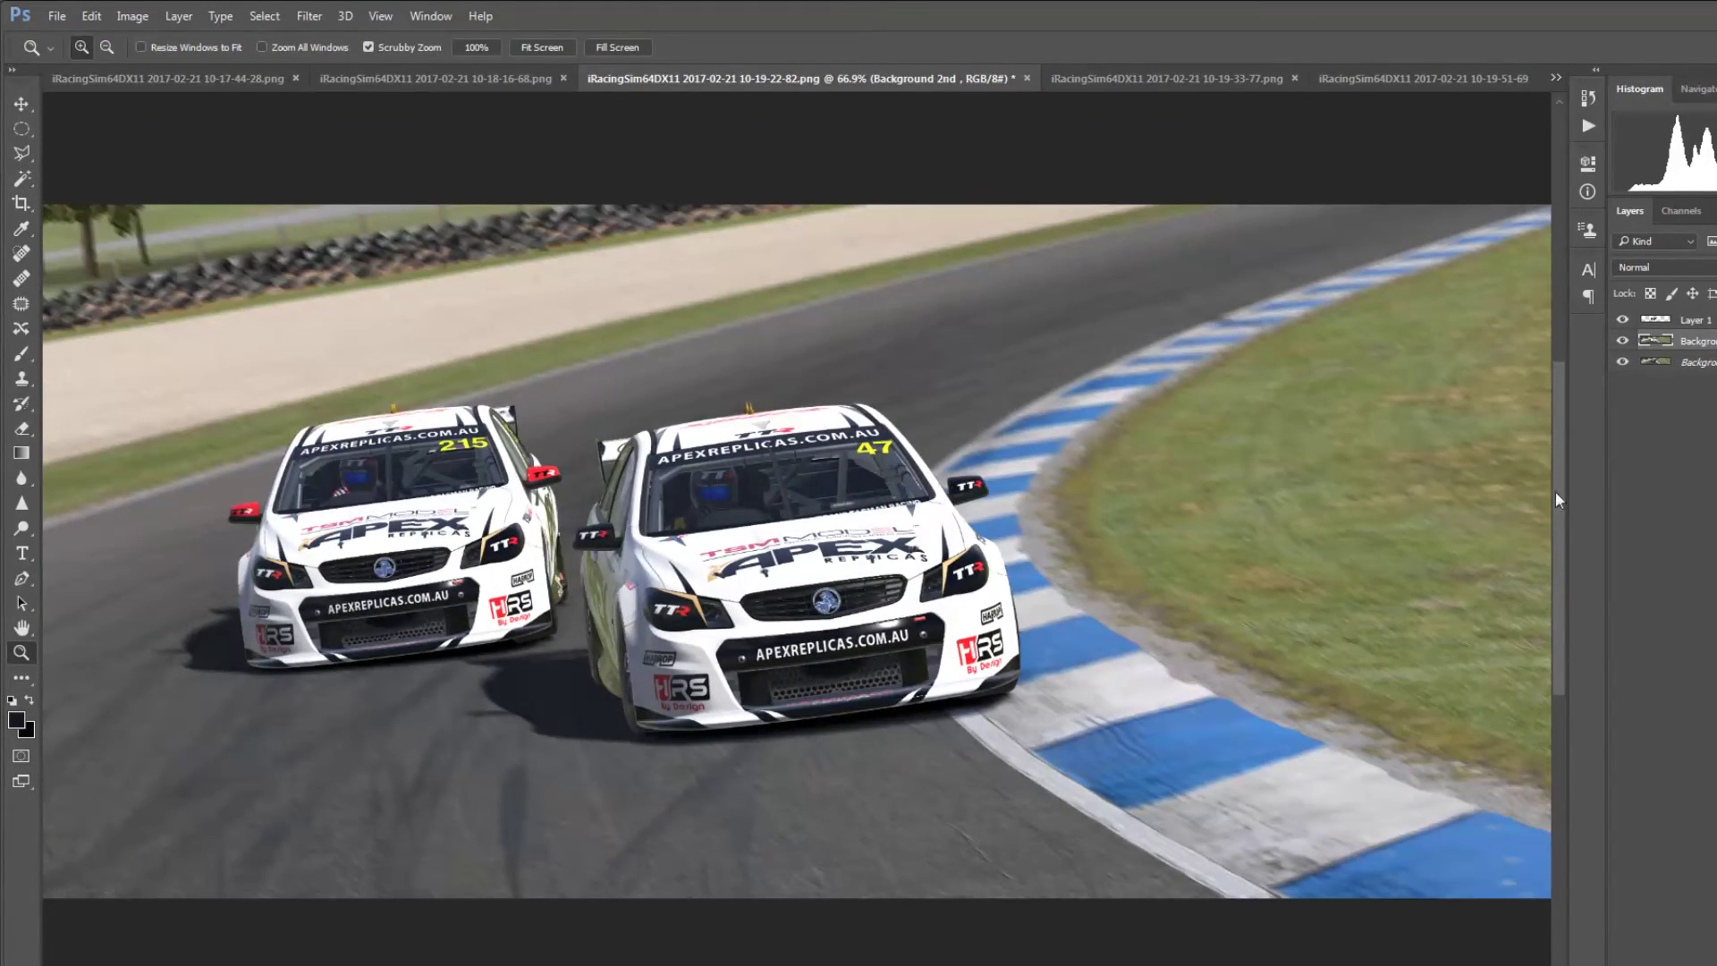
Step: Hide the original background layer and examine the edges around both cars at high magnification
left_click(1622, 361)
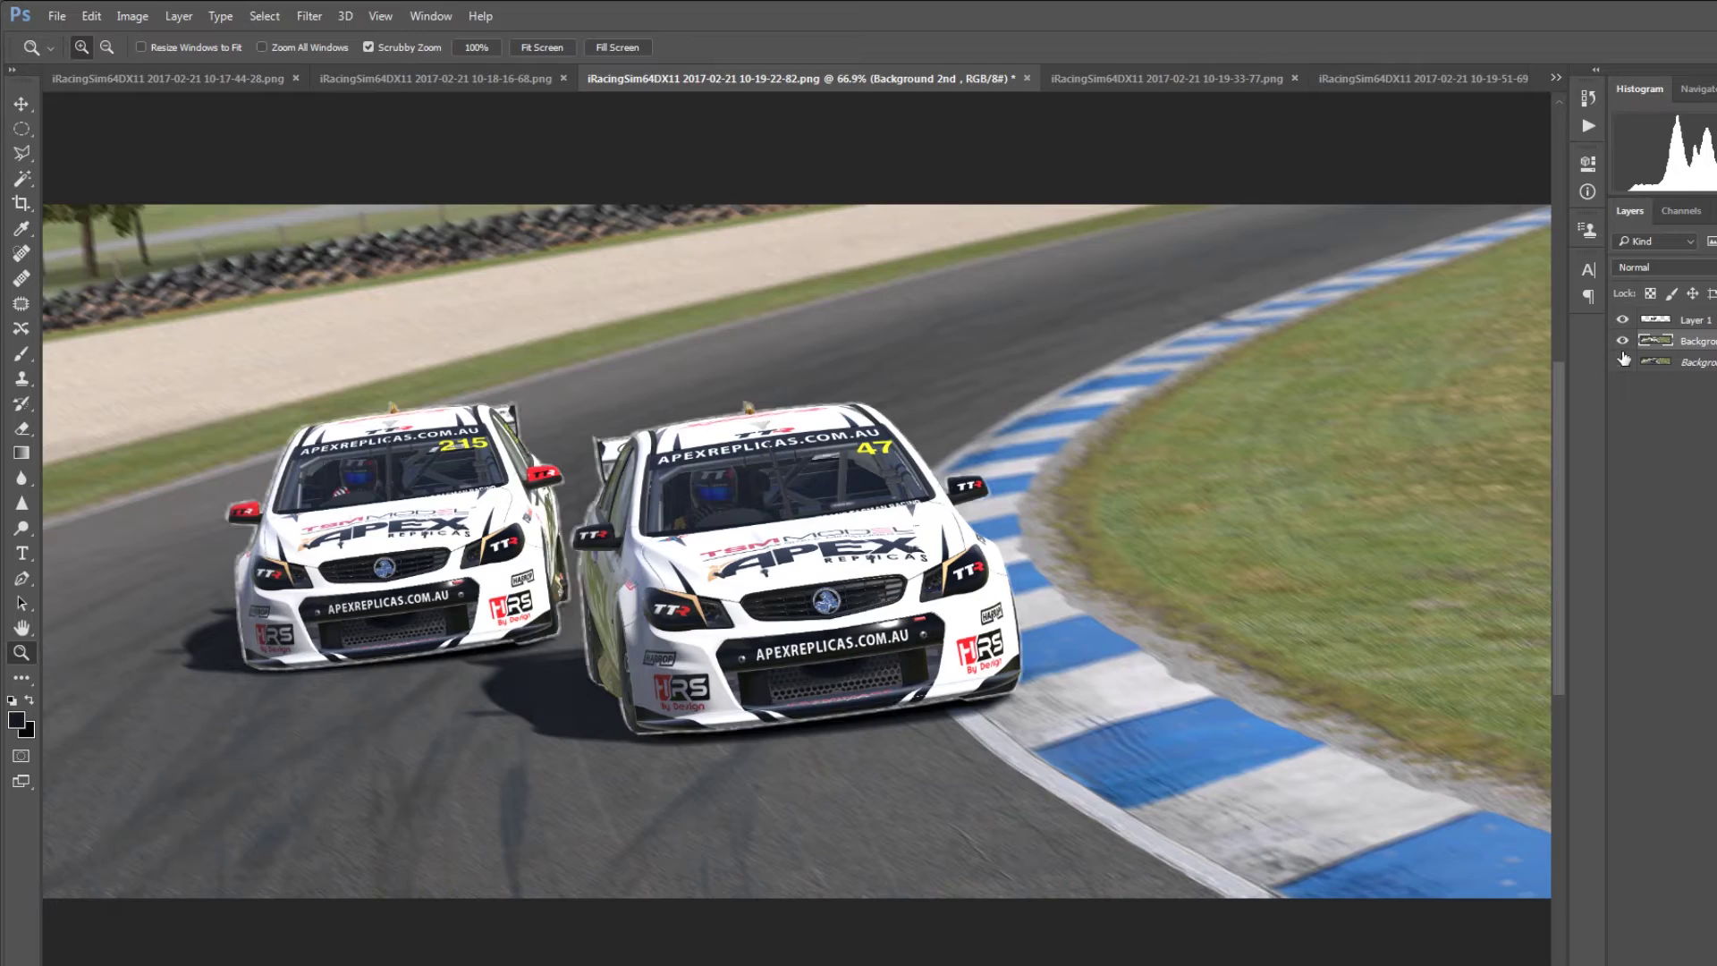
left_click_drag(579, 503, 660, 560)
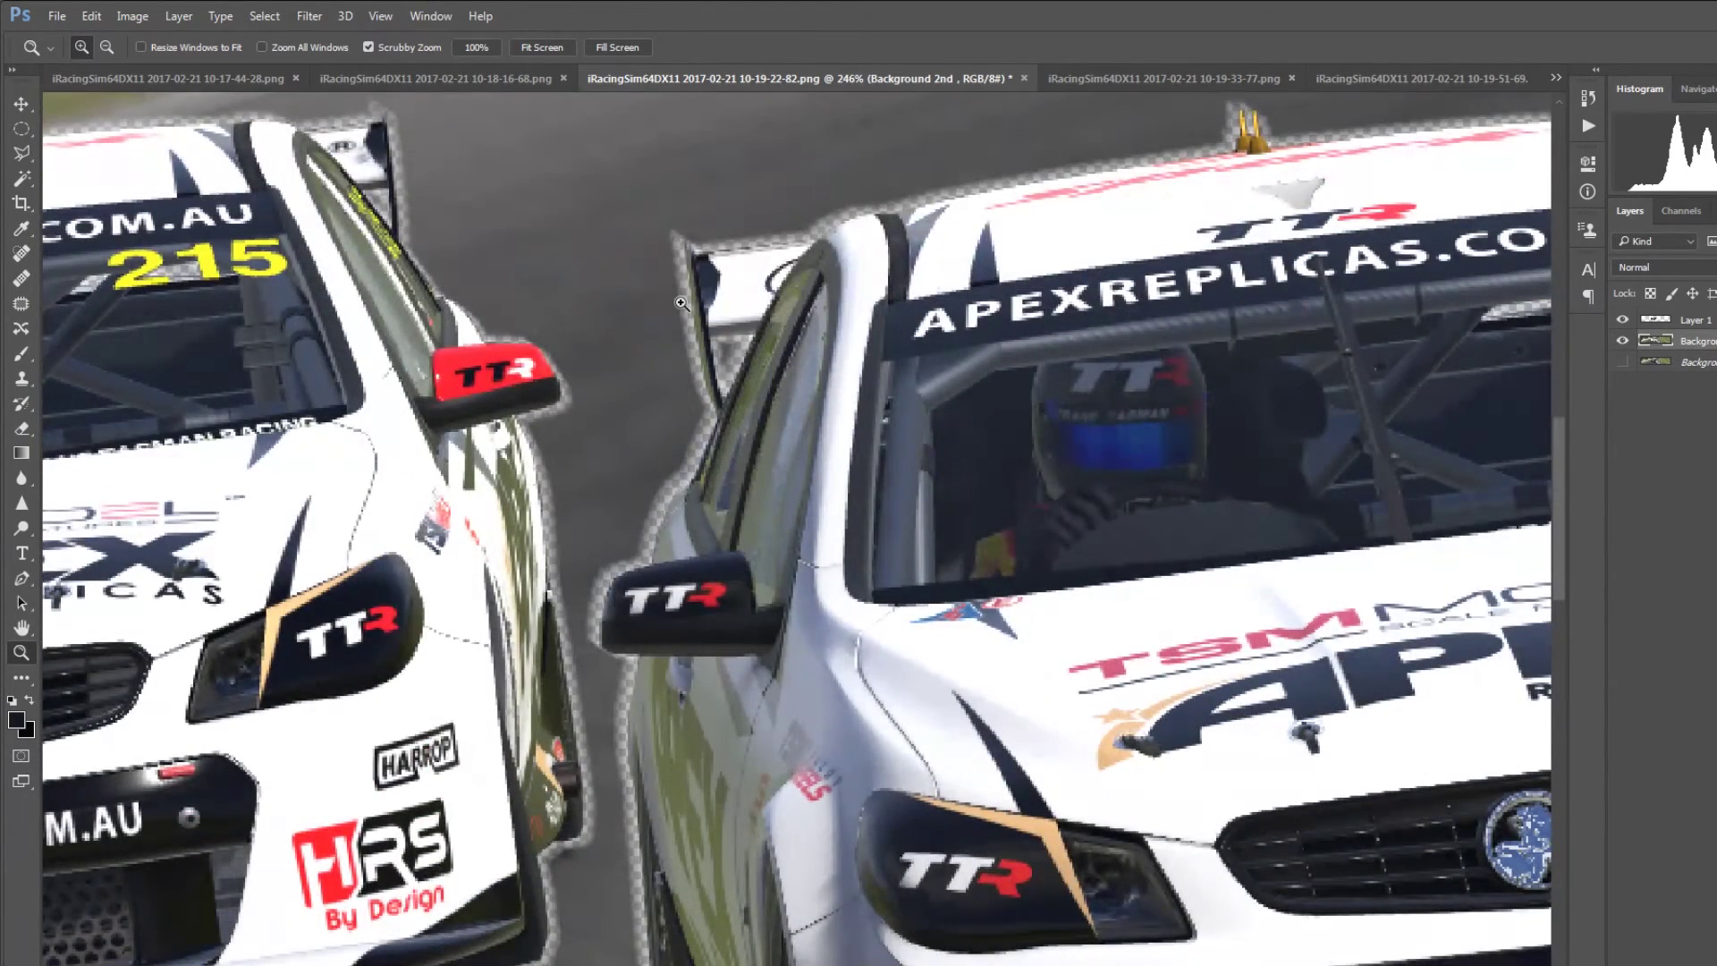
left_click_drag(1214, 677, 975, 587)
left_click_drag(866, 534, 953, 581)
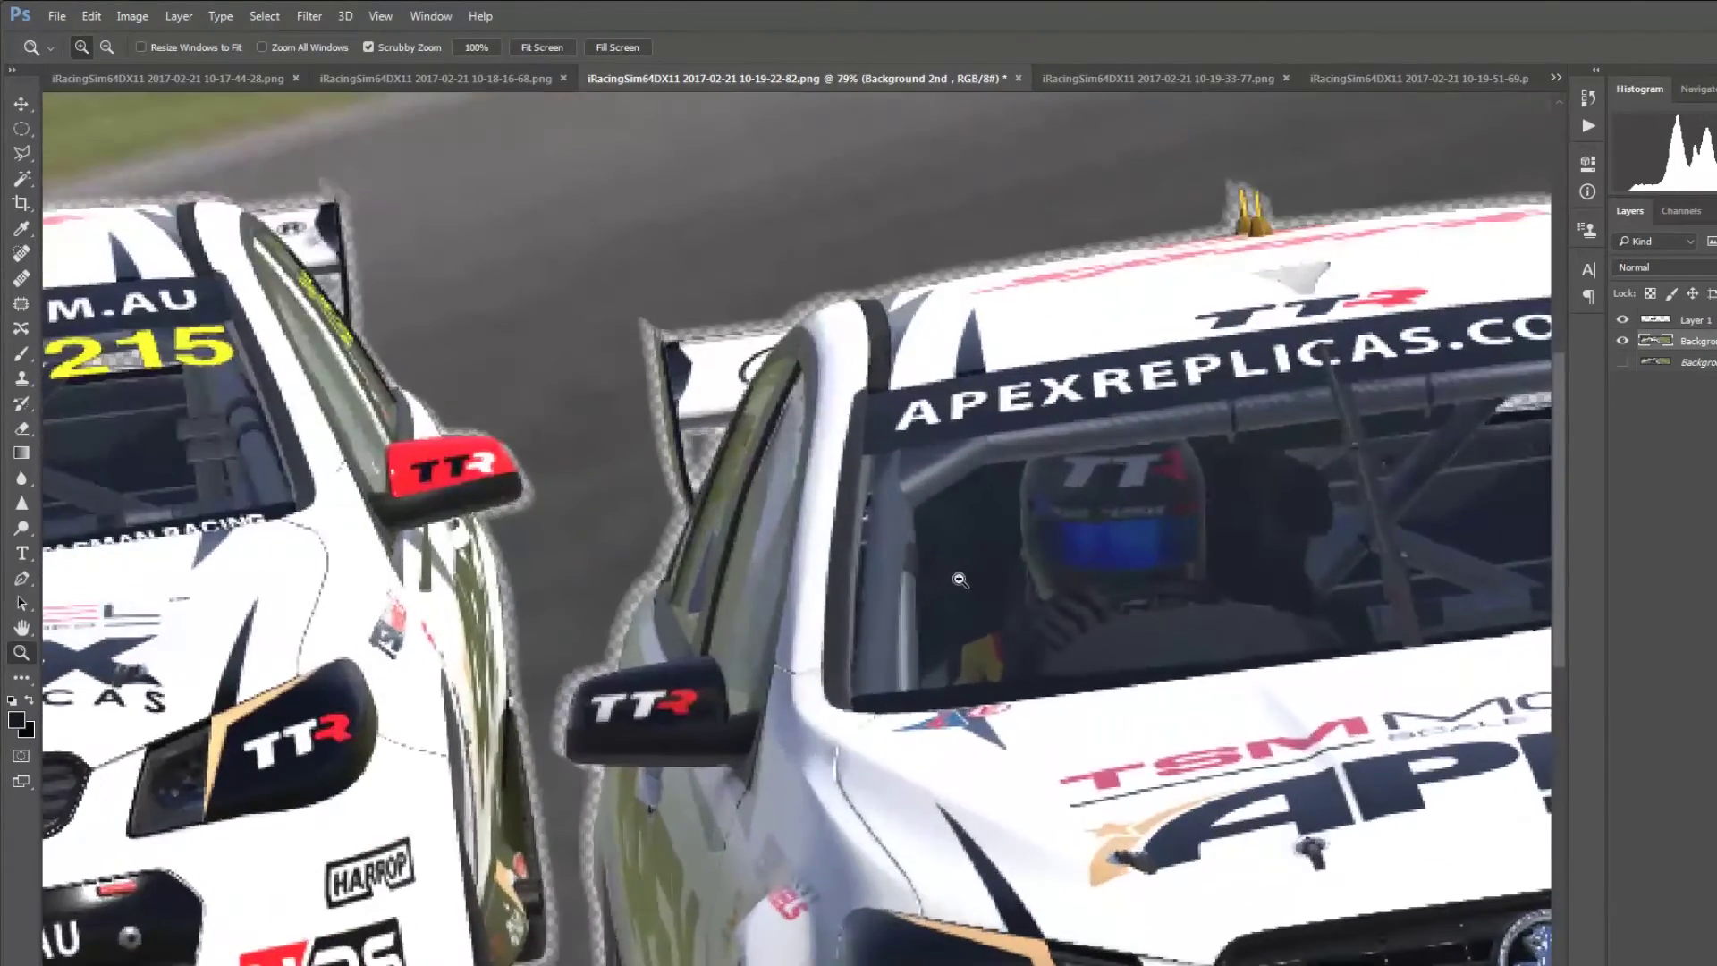
Step: Duplicate the blurred Background 2nd layer five times and merge it with its copies into one layer
key("ctrl+j")
key("ctrl+j")
key("ctrl+j")
key("ctrl+j")
key("ctrl+j")
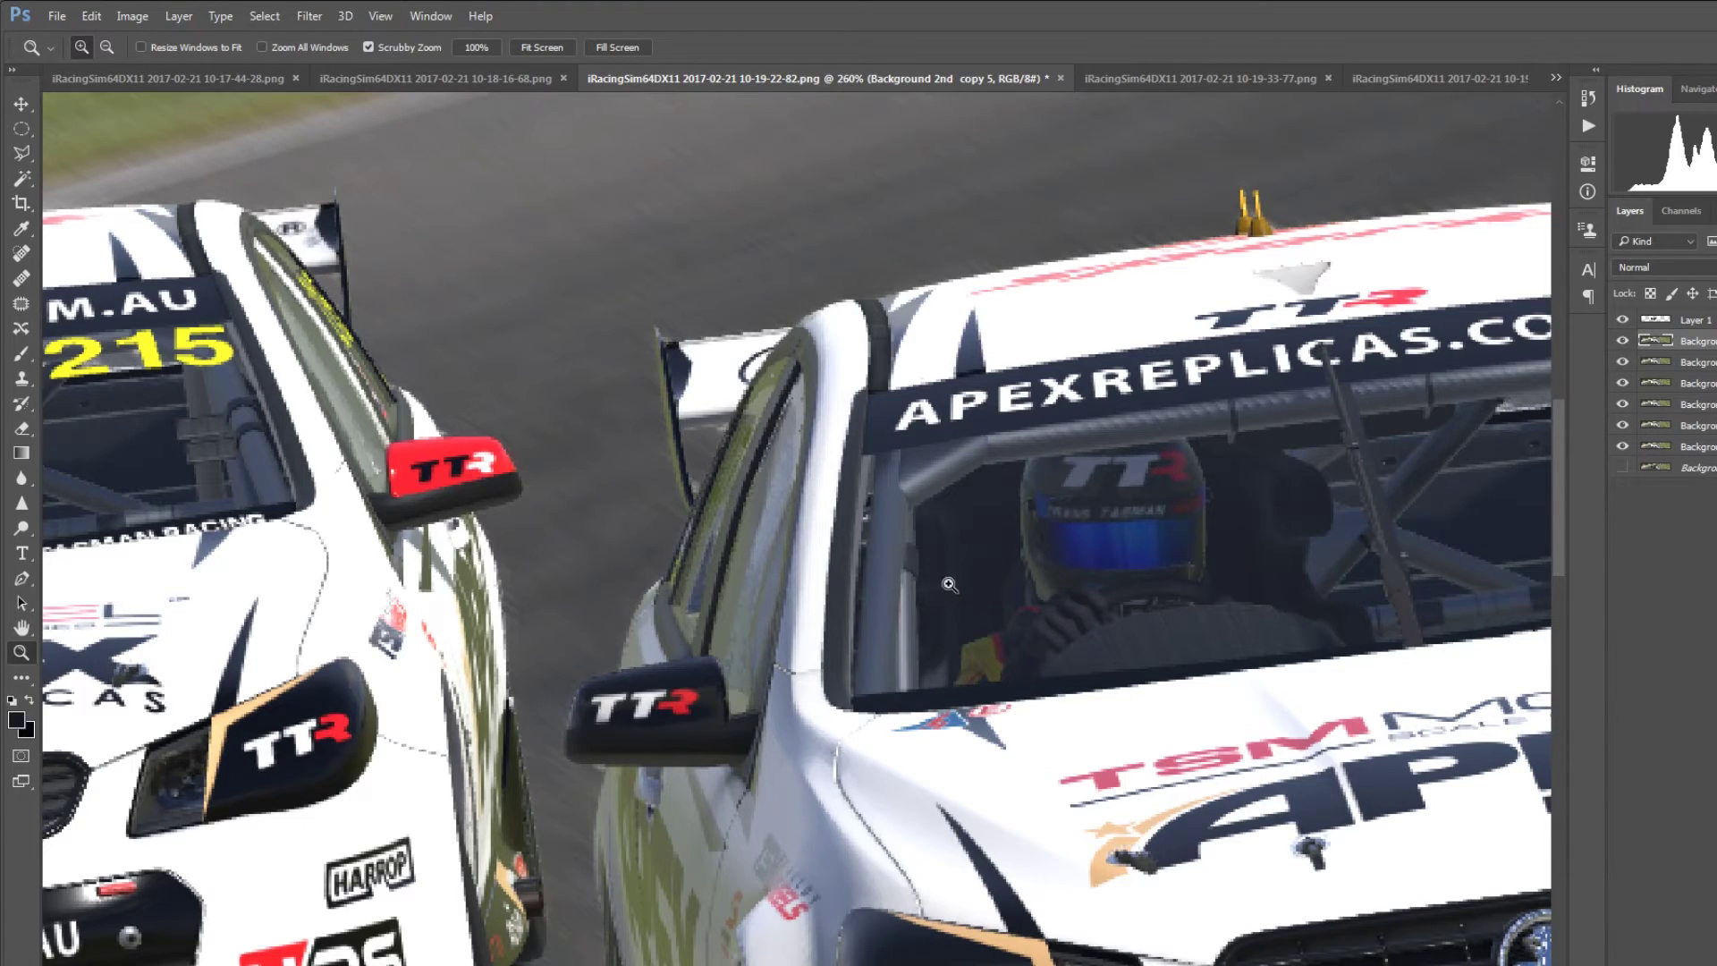
left_click_drag(1000, 638, 529, 738)
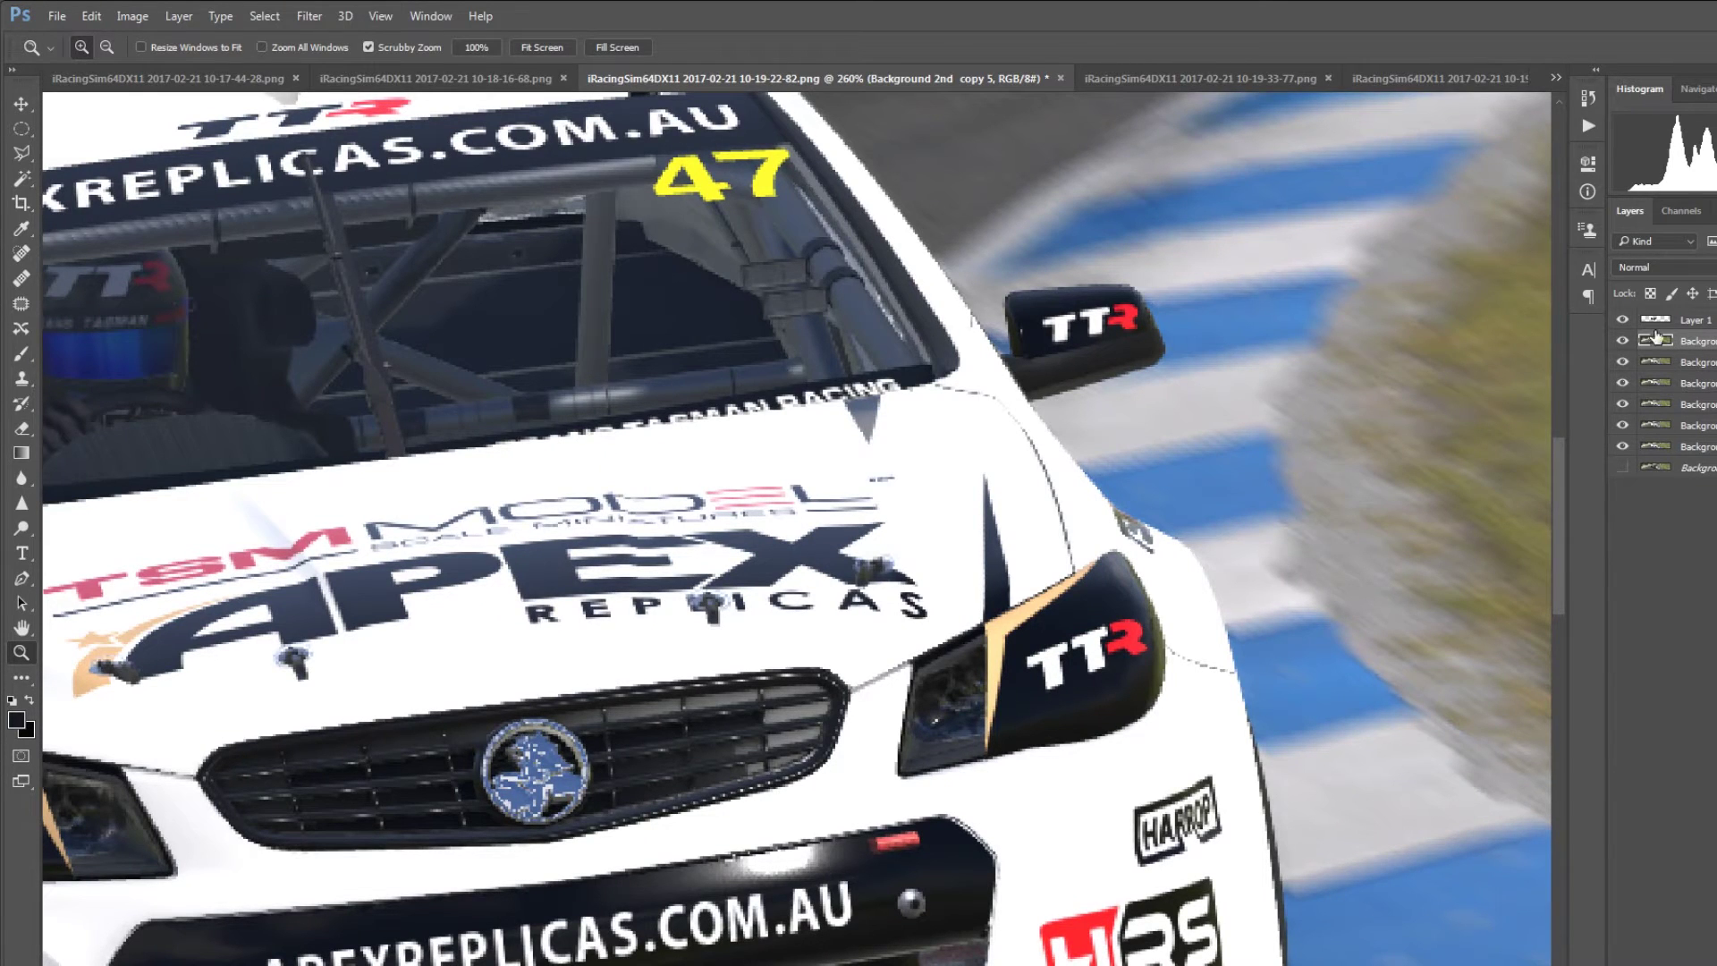
left_click(1653, 446, "shift")
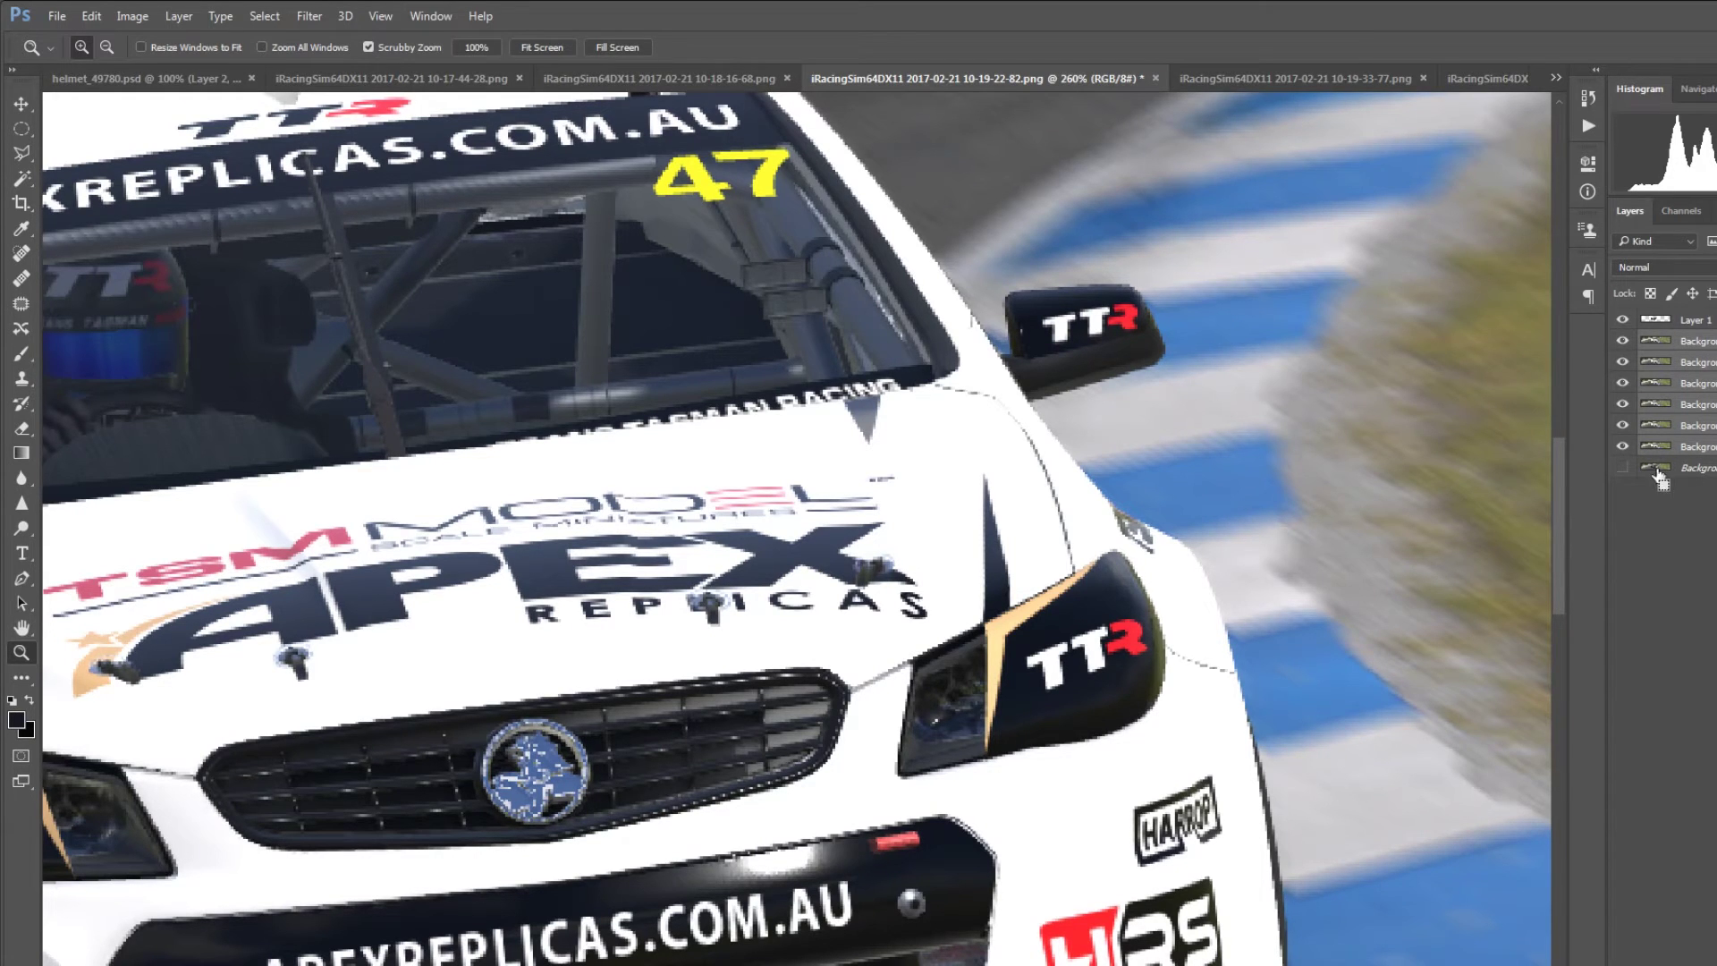
key("ctrl+e")
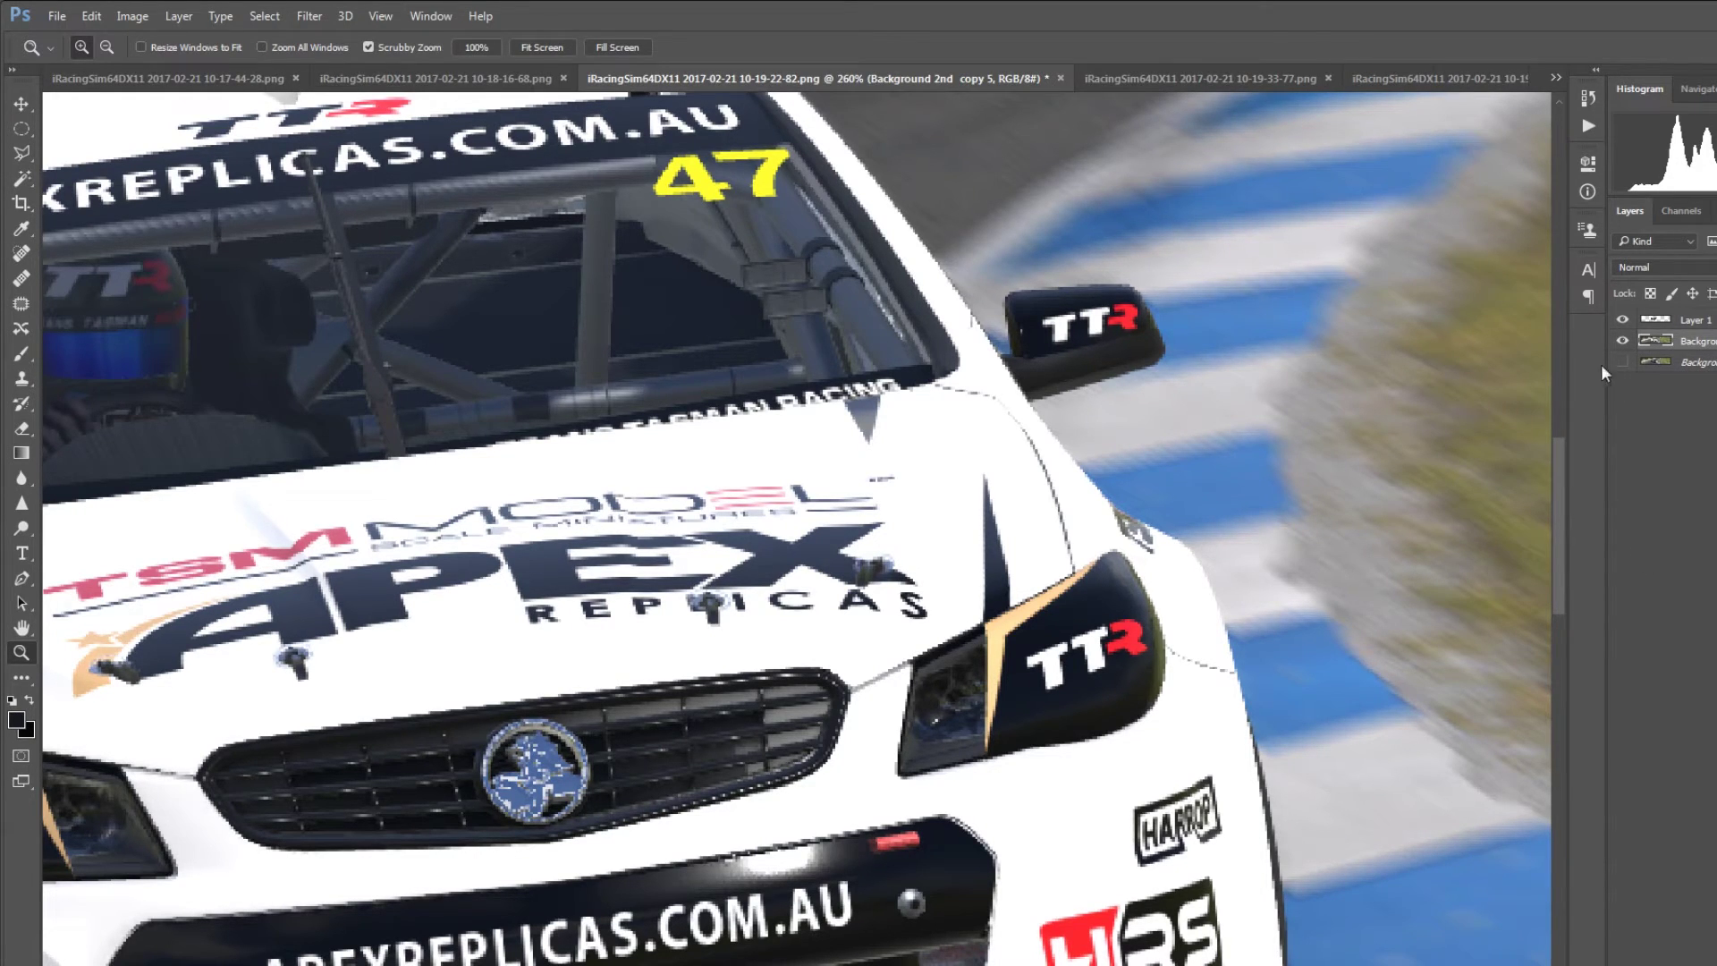
Step: Show the original background layer again and check the whole image and both cars up close
left_click(1623, 363)
right_click(891, 398)
left_click(939, 409)
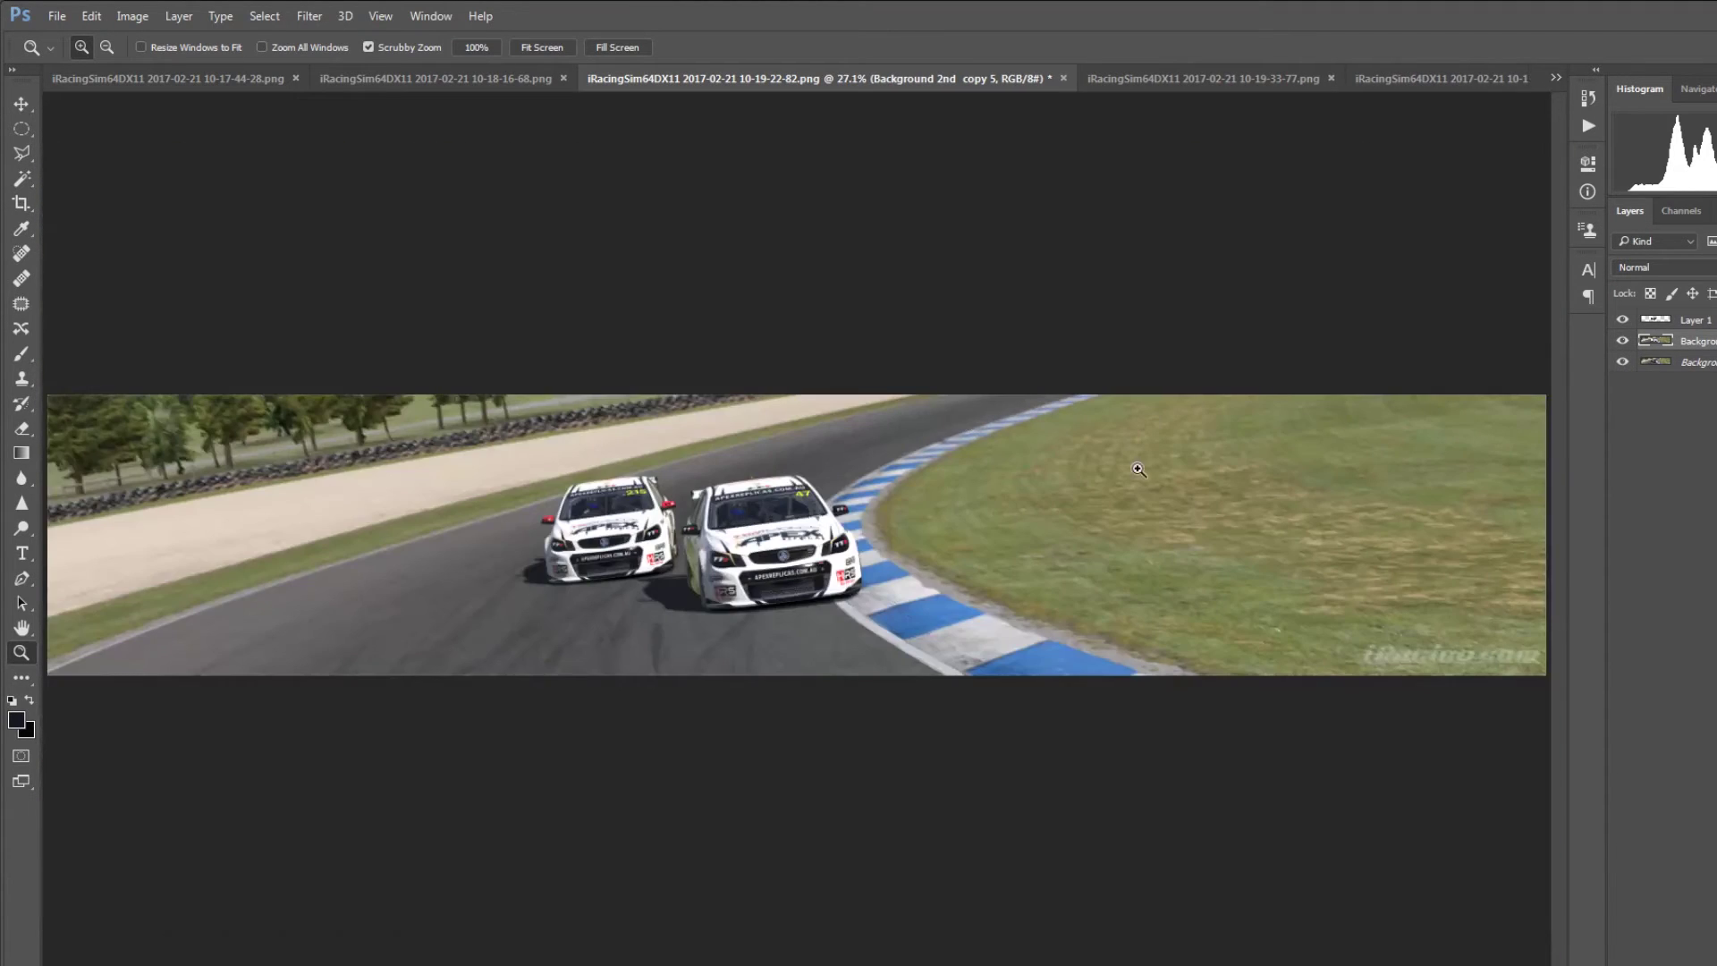
left_click_drag(681, 532, 735, 543)
right_click(735, 542)
left_click(763, 558)
left_click_drag(657, 463, 738, 502)
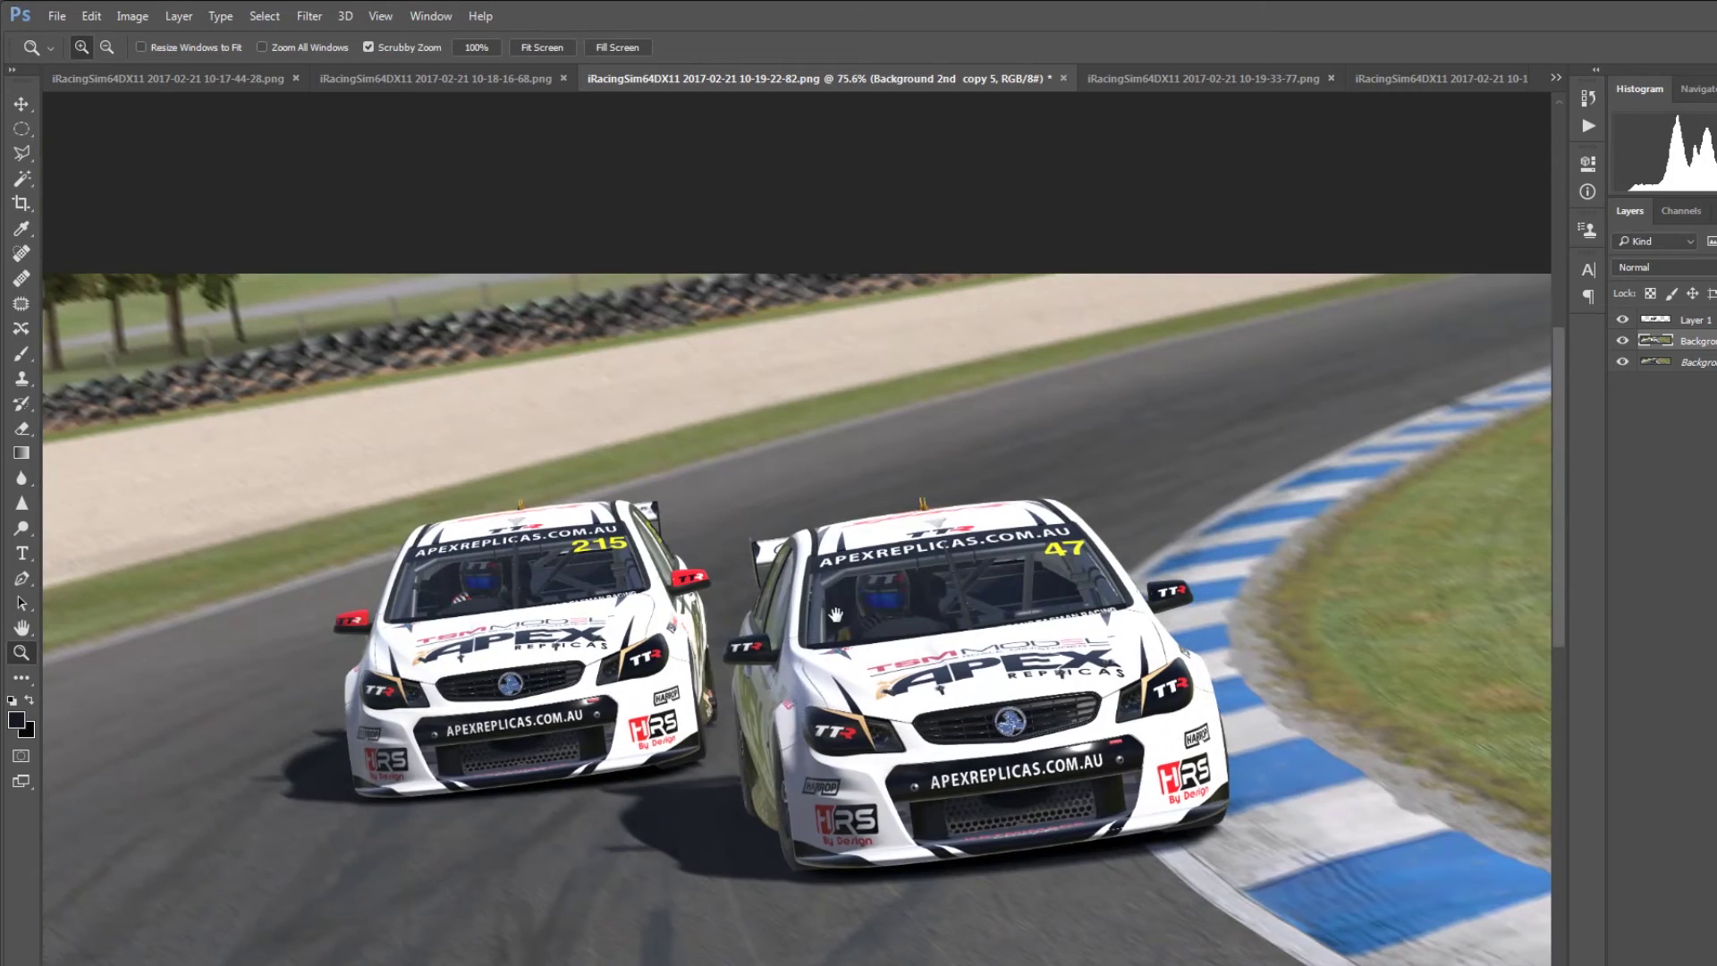
Step: Retouch the speckled edge of car 47's grille on Layer 1 with a 1 px brush in a sampled dark colour
left_click_drag(741, 510, 1269, 662)
left_click_drag(1031, 723, 990, 561)
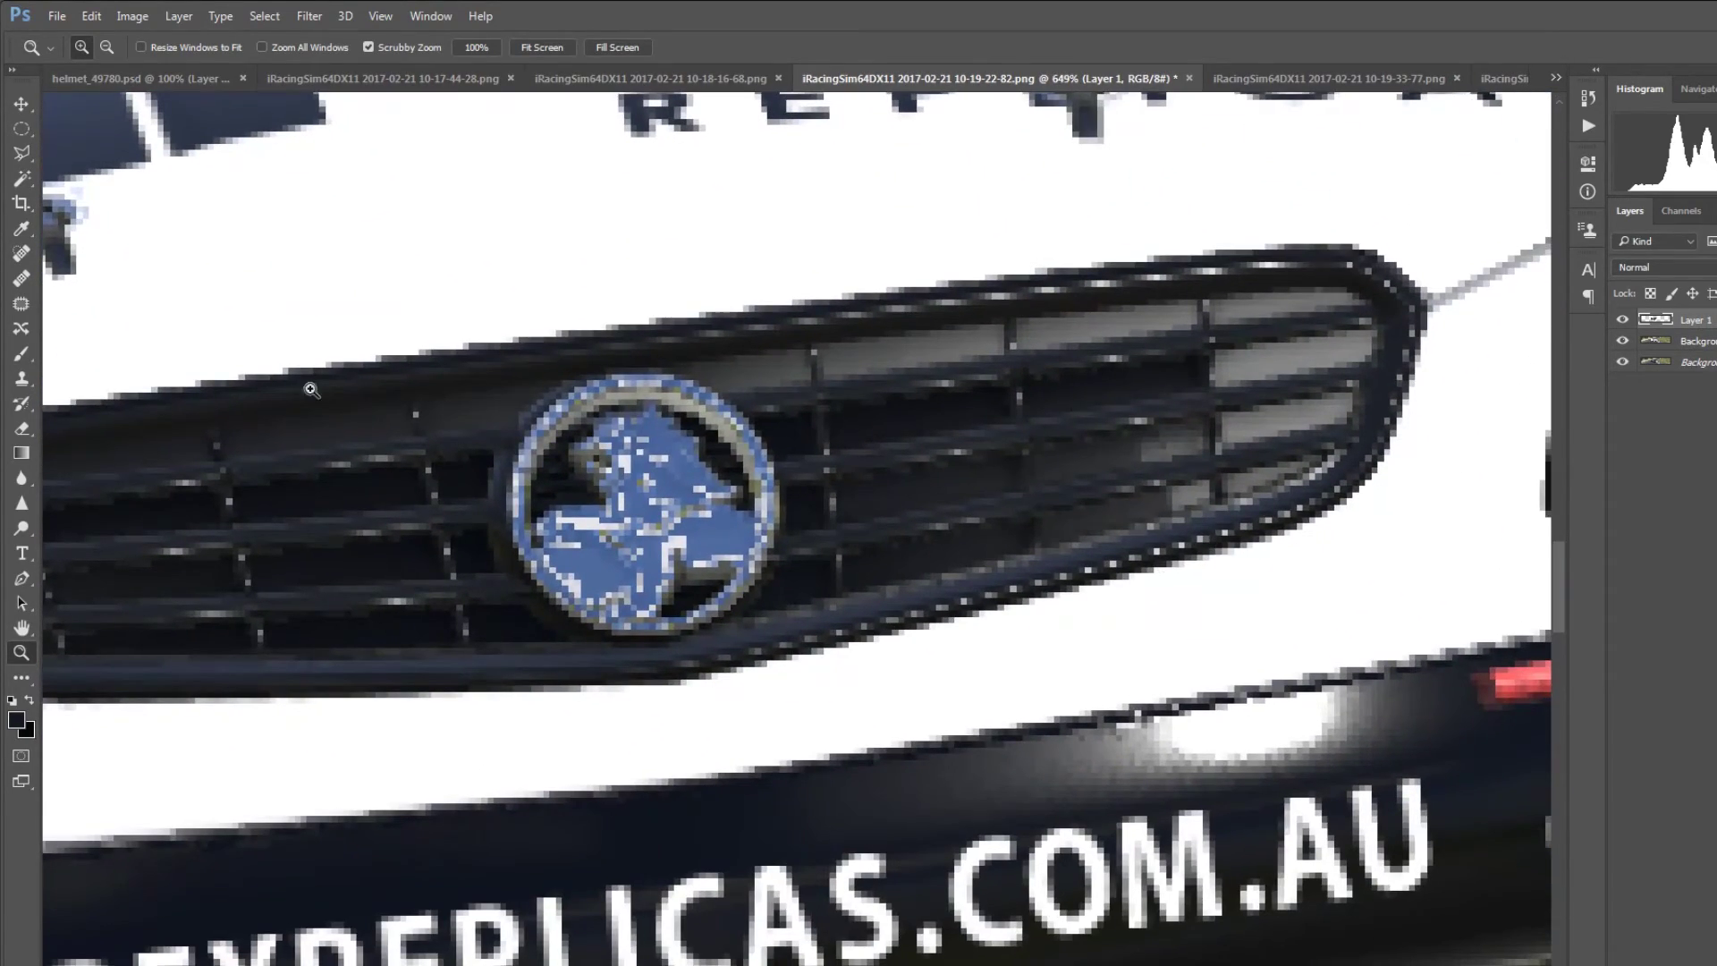
left_click(22, 353)
right_click(799, 696)
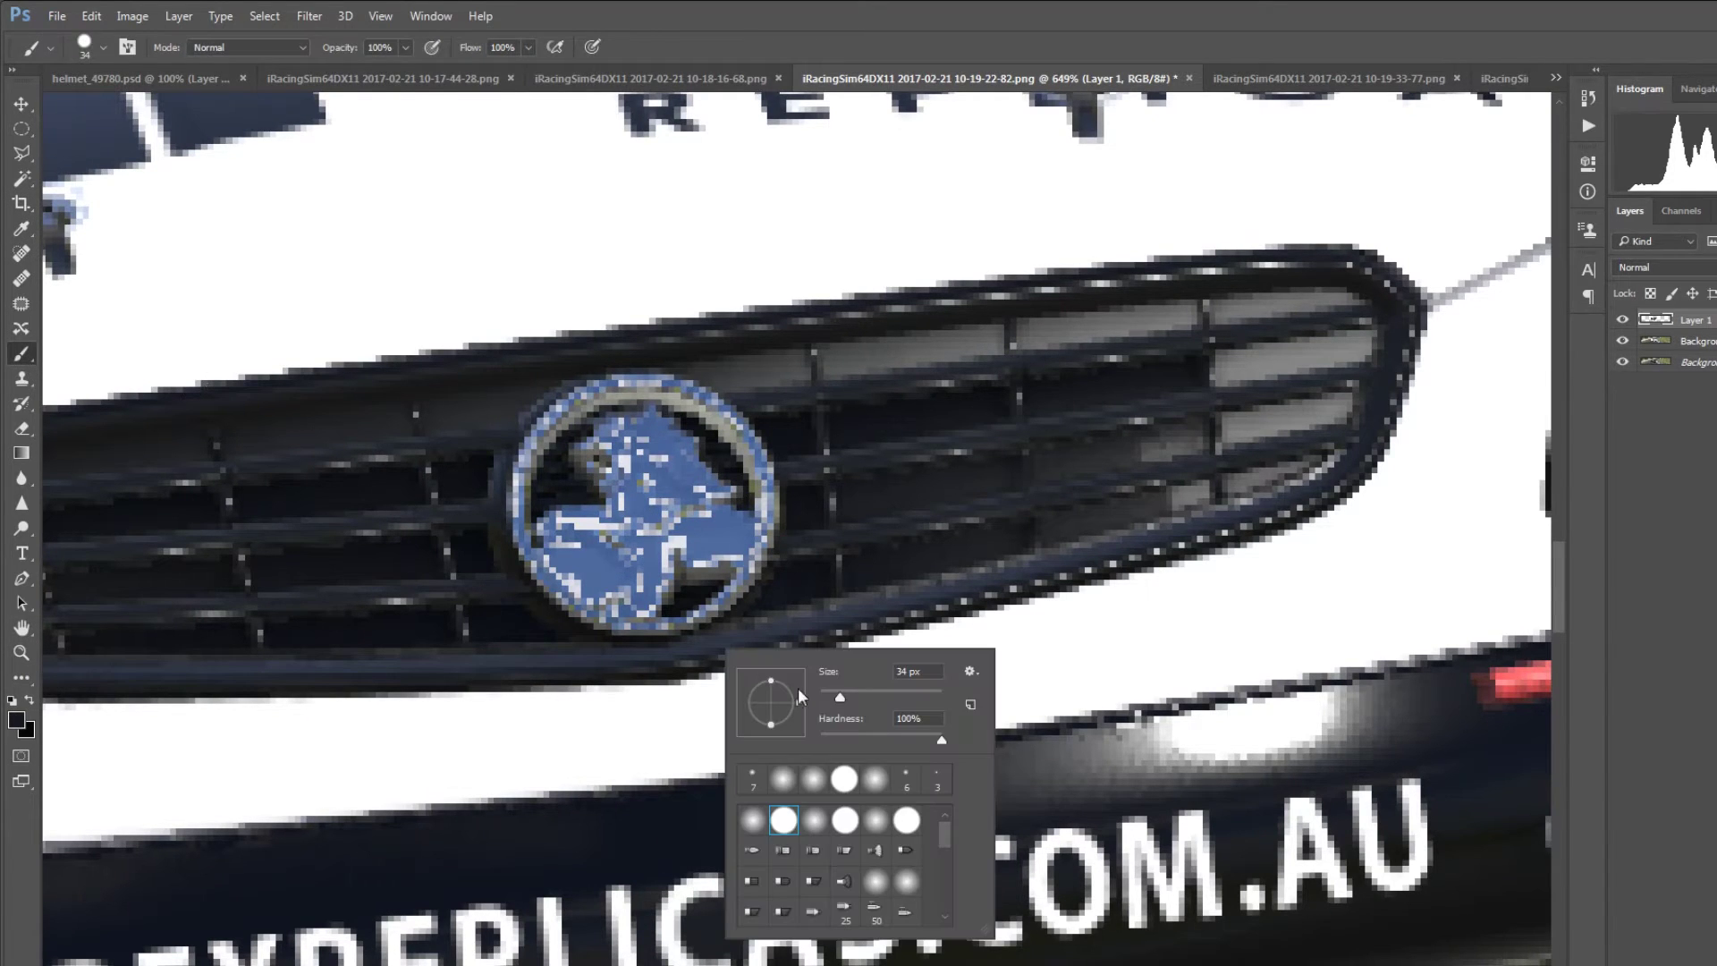
left_click_drag(834, 695, 820, 695)
left_click(935, 8)
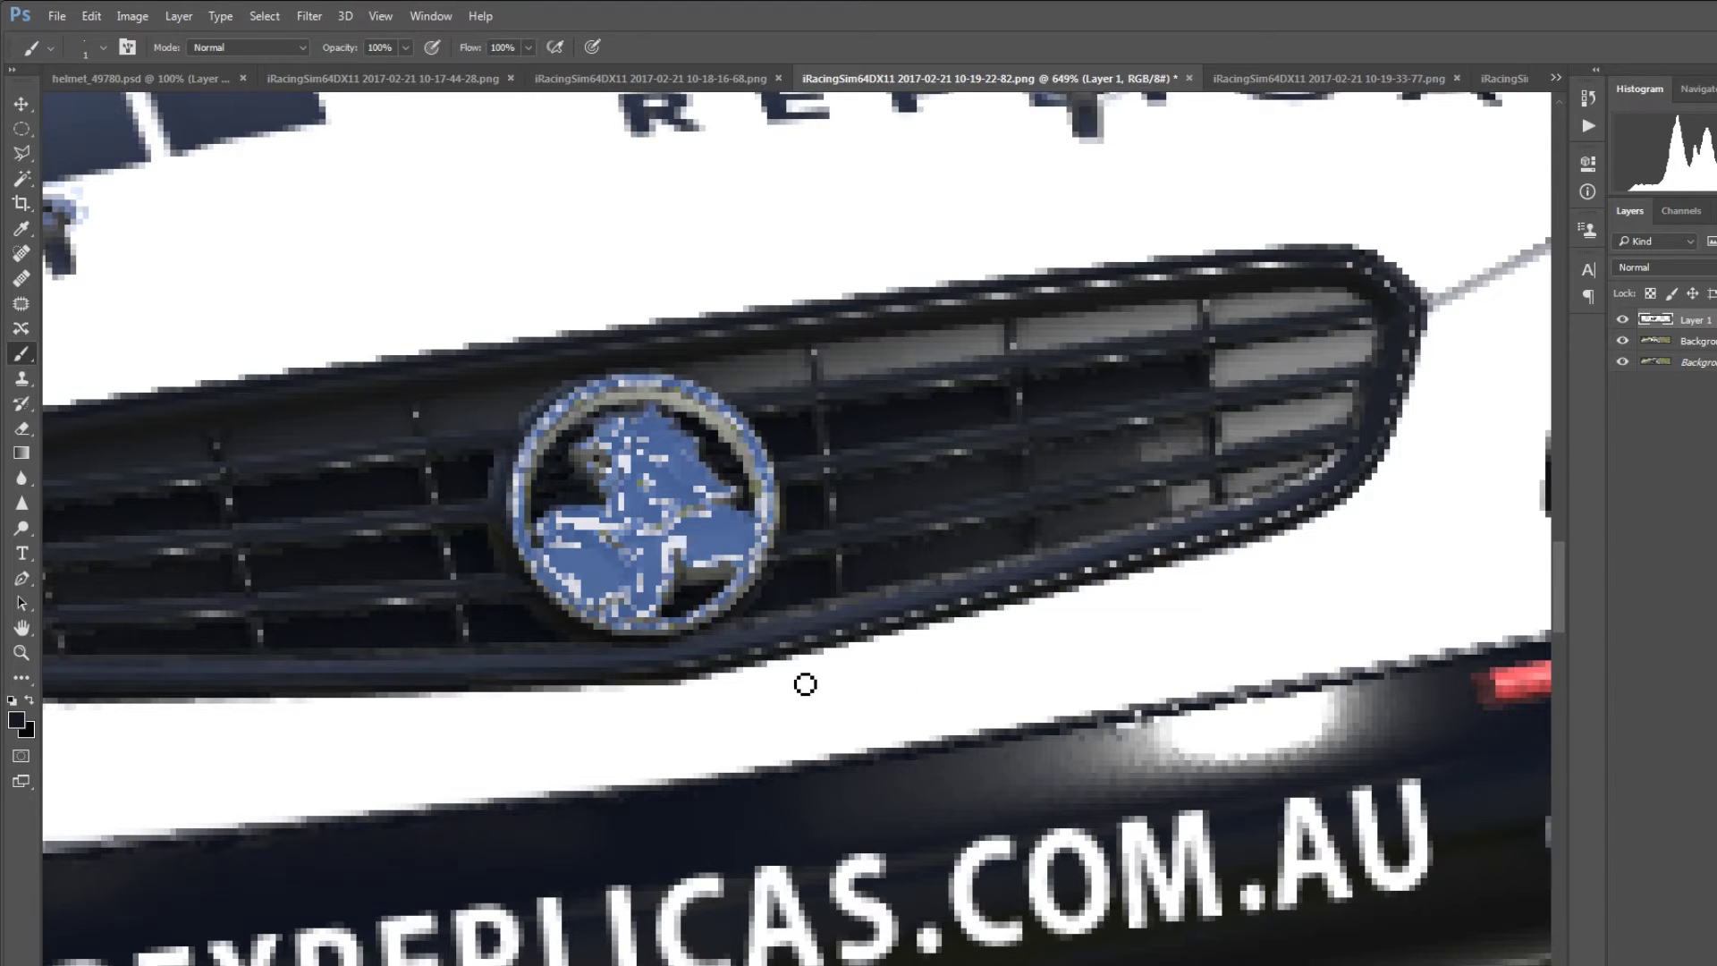
left_click(673, 658, "alt")
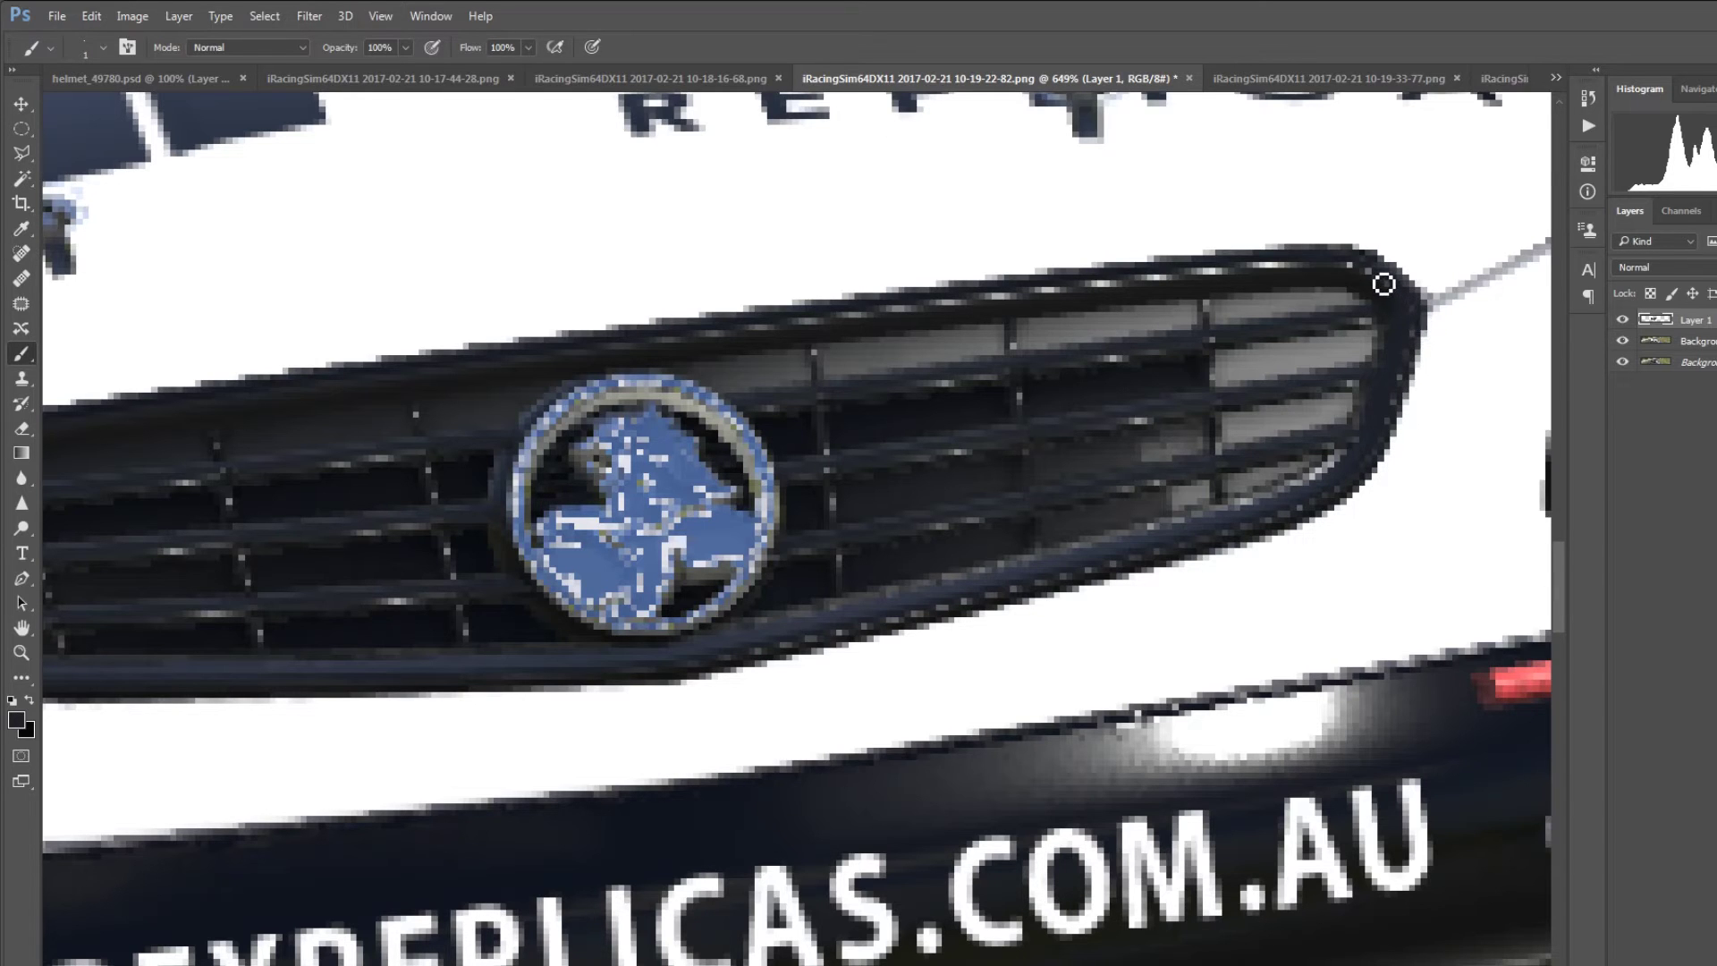
Step: Retouch the speckled edge of car 215's grille with the same 1 px brush and a sampled dark colour
key("z")
key("ctrl+1")
left_click_drag(840, 583, 863, 664)
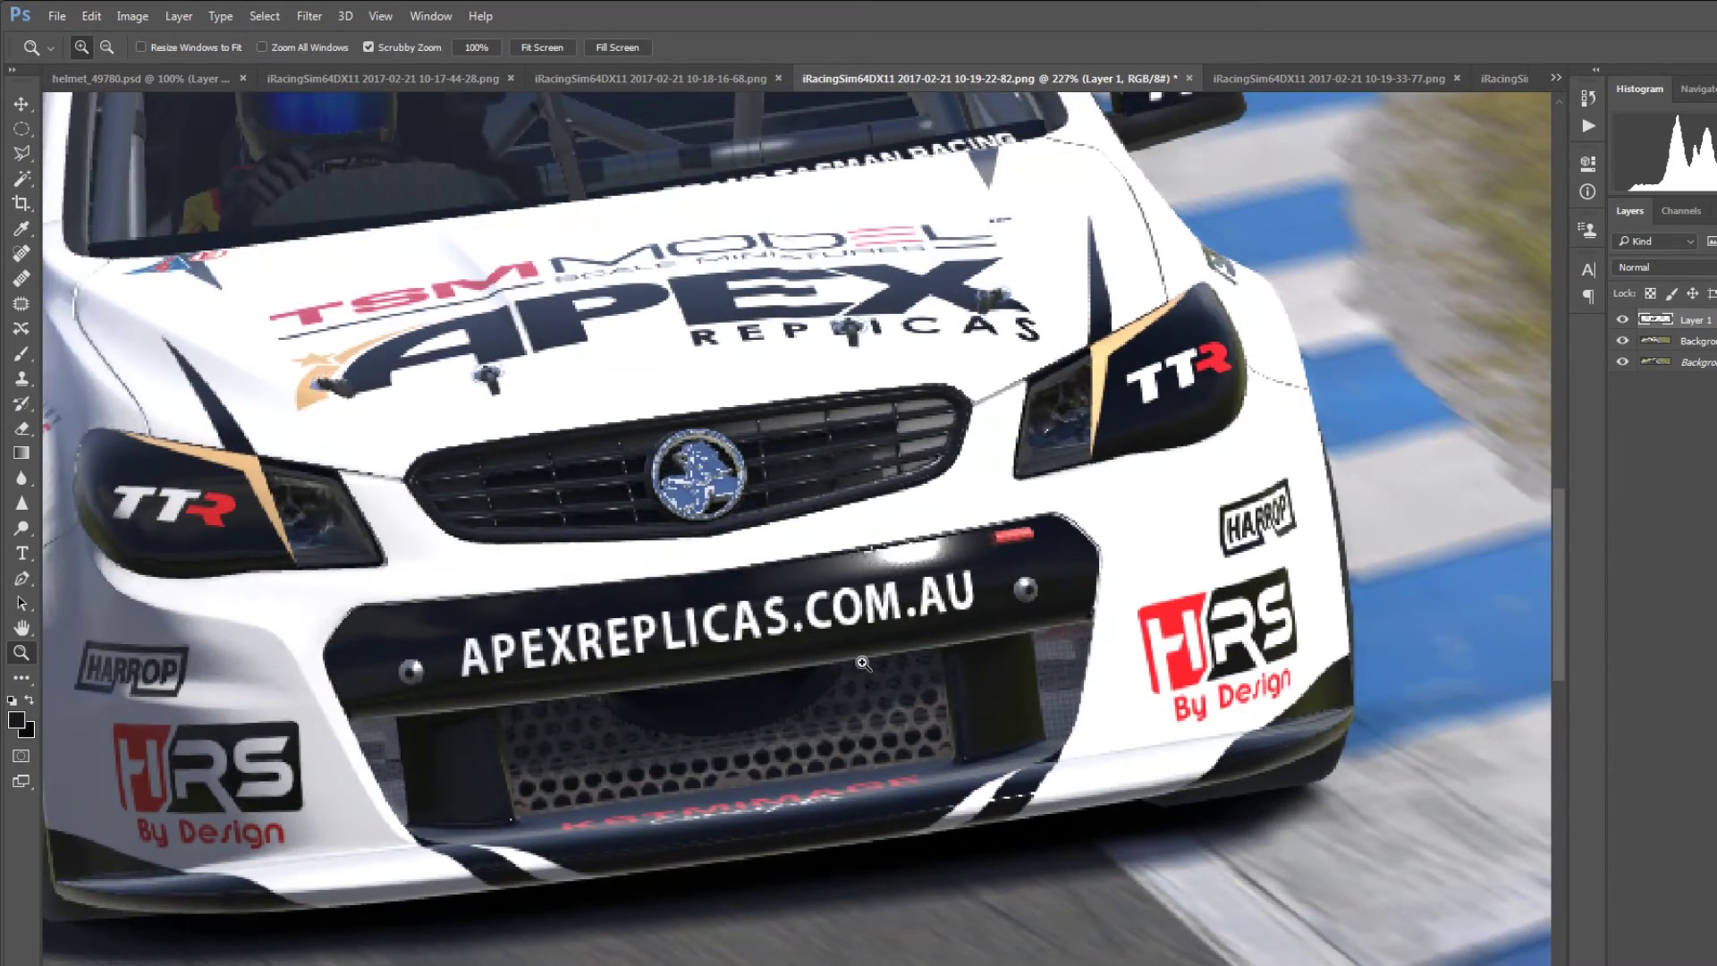
left_click_drag(770, 541, 964, 809)
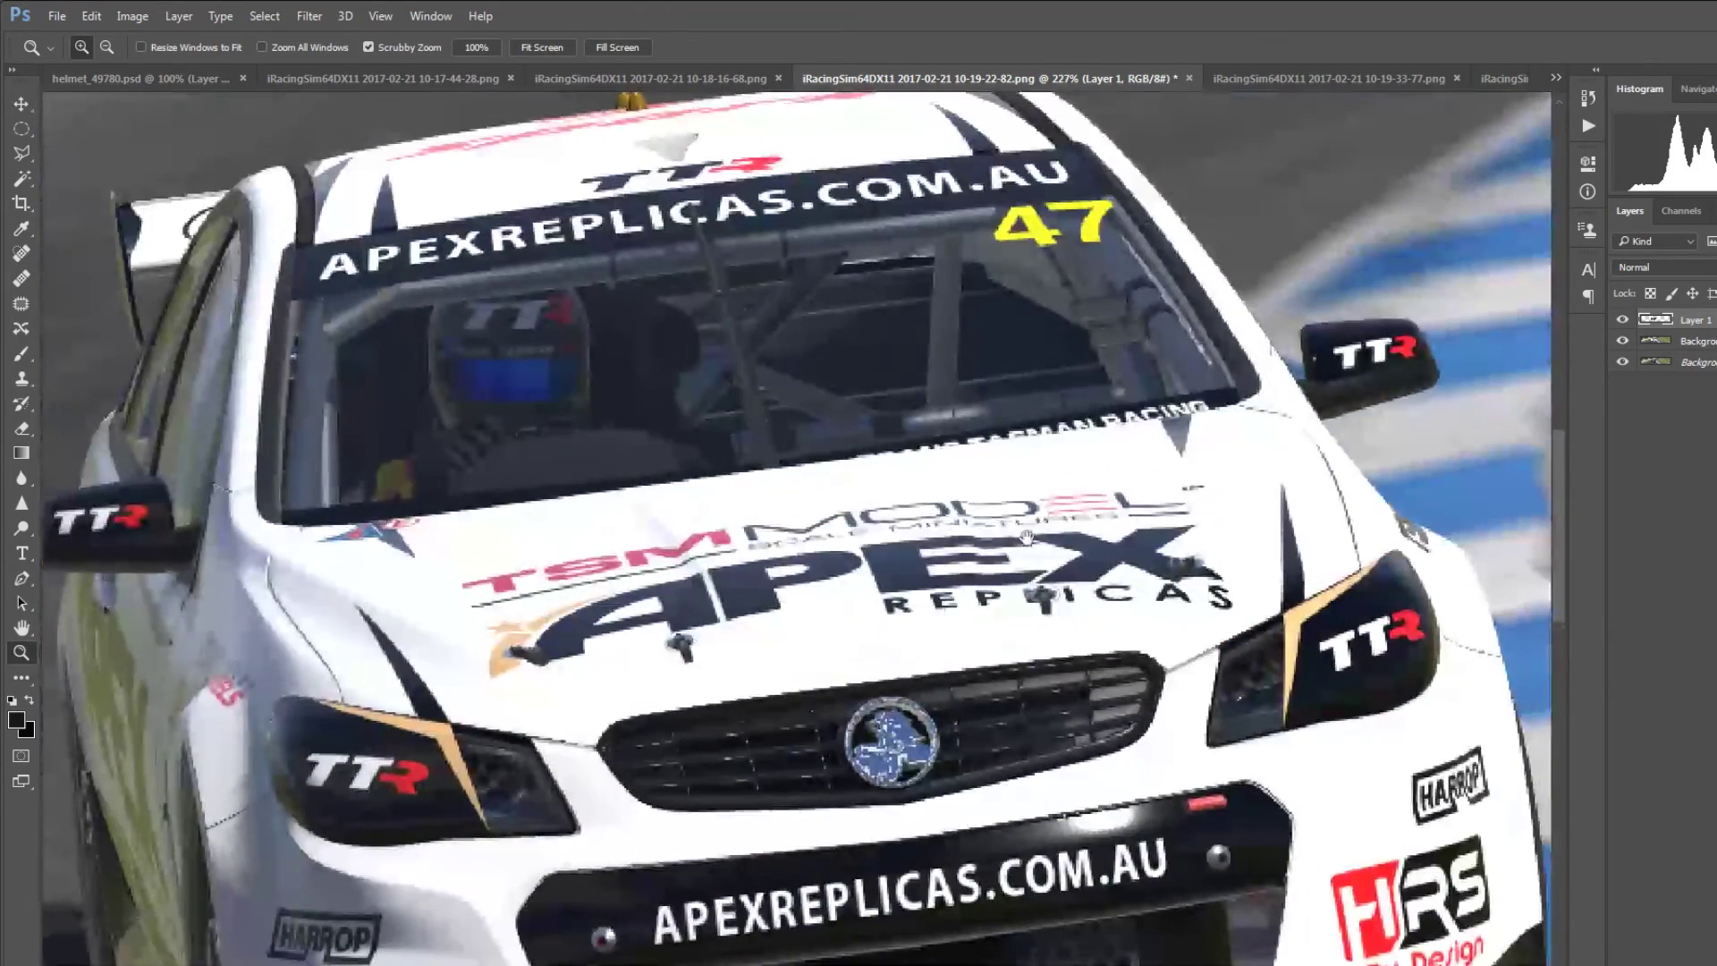
left_click_drag(909, 687, 1480, 582)
left_click_drag(464, 595, 1025, 547)
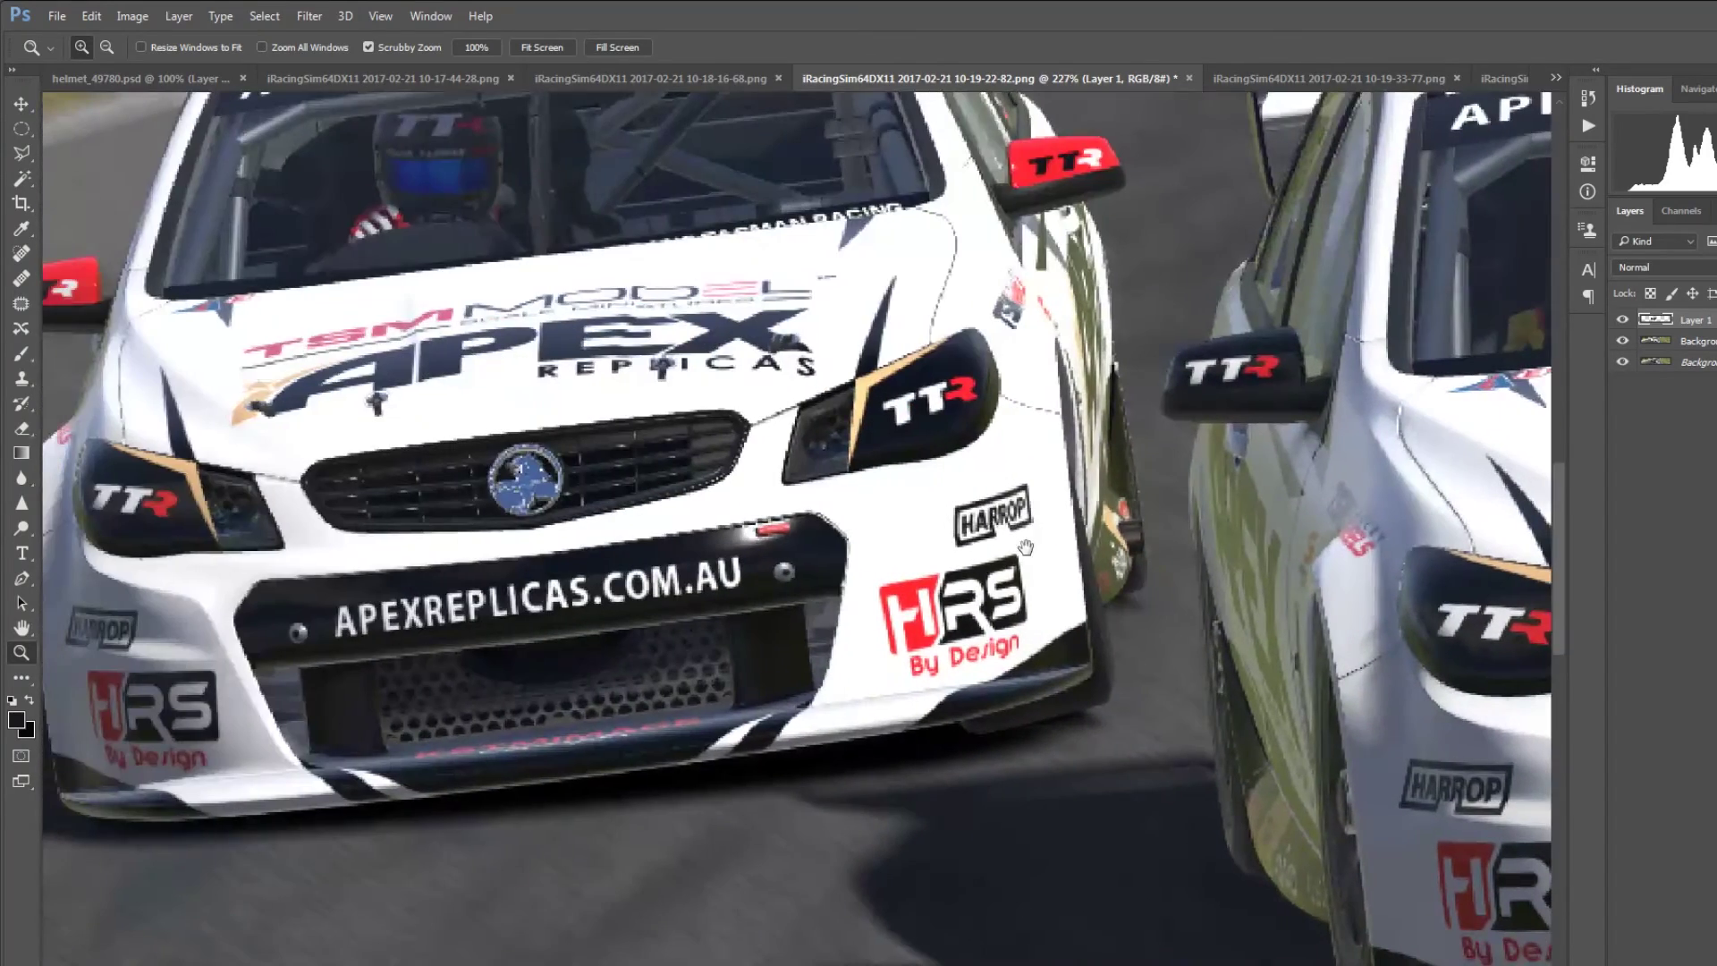
left_click_drag(577, 492, 677, 528)
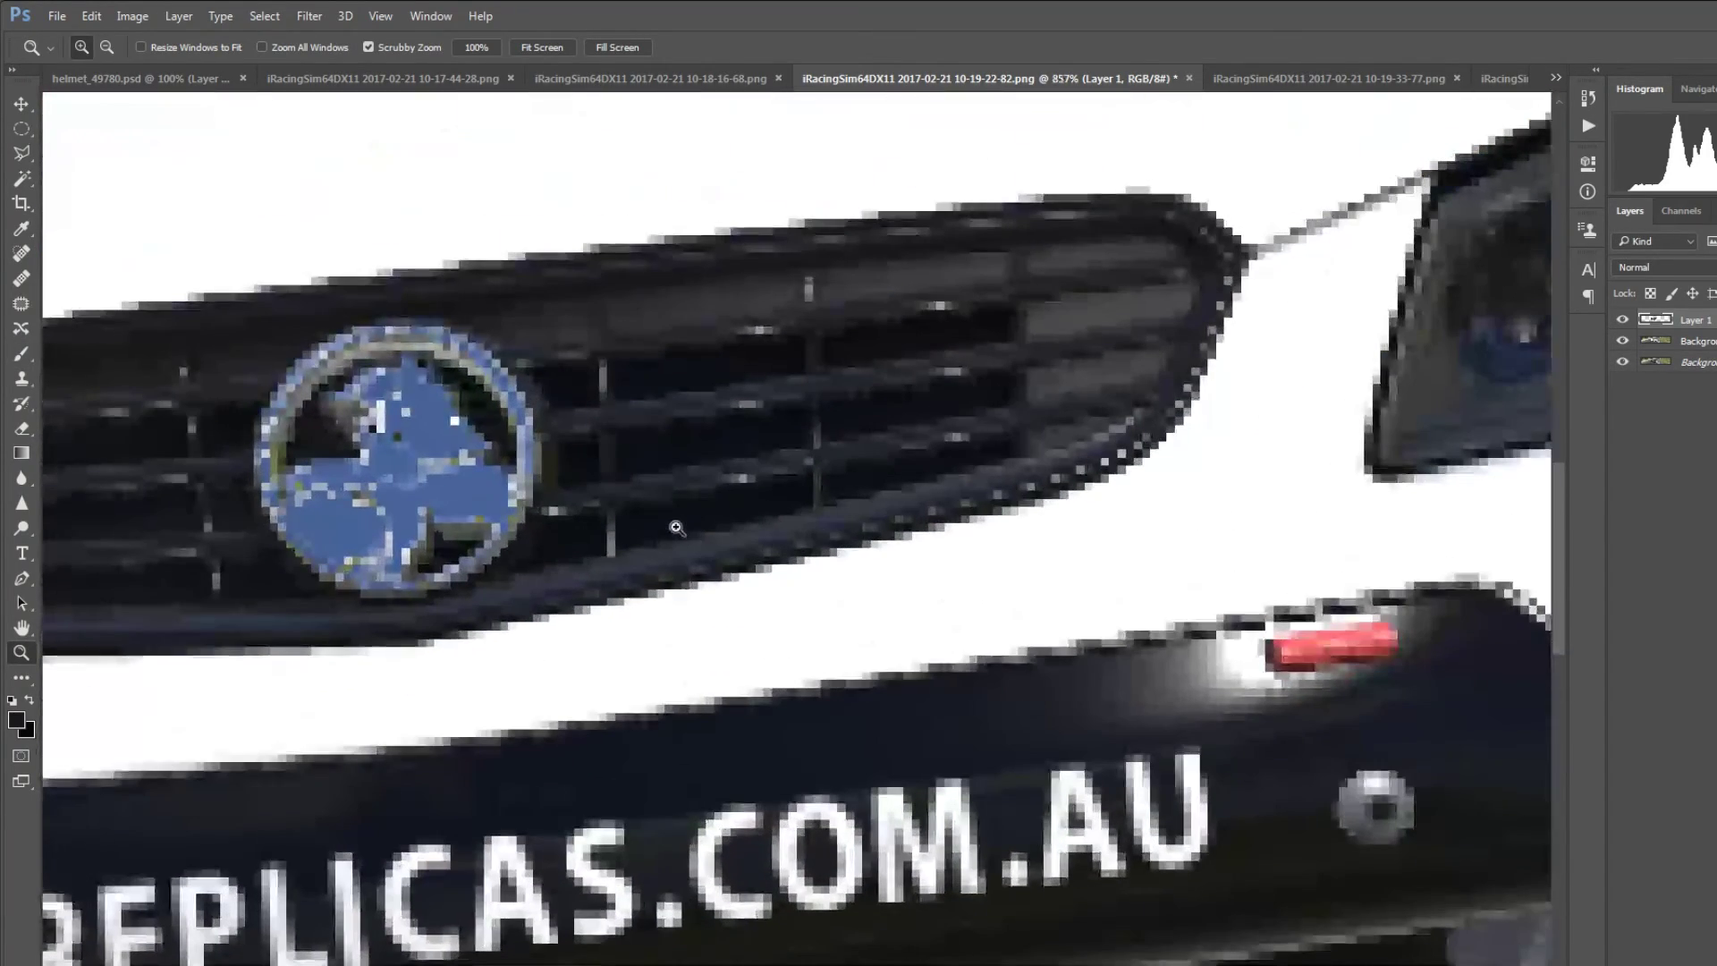
key("b")
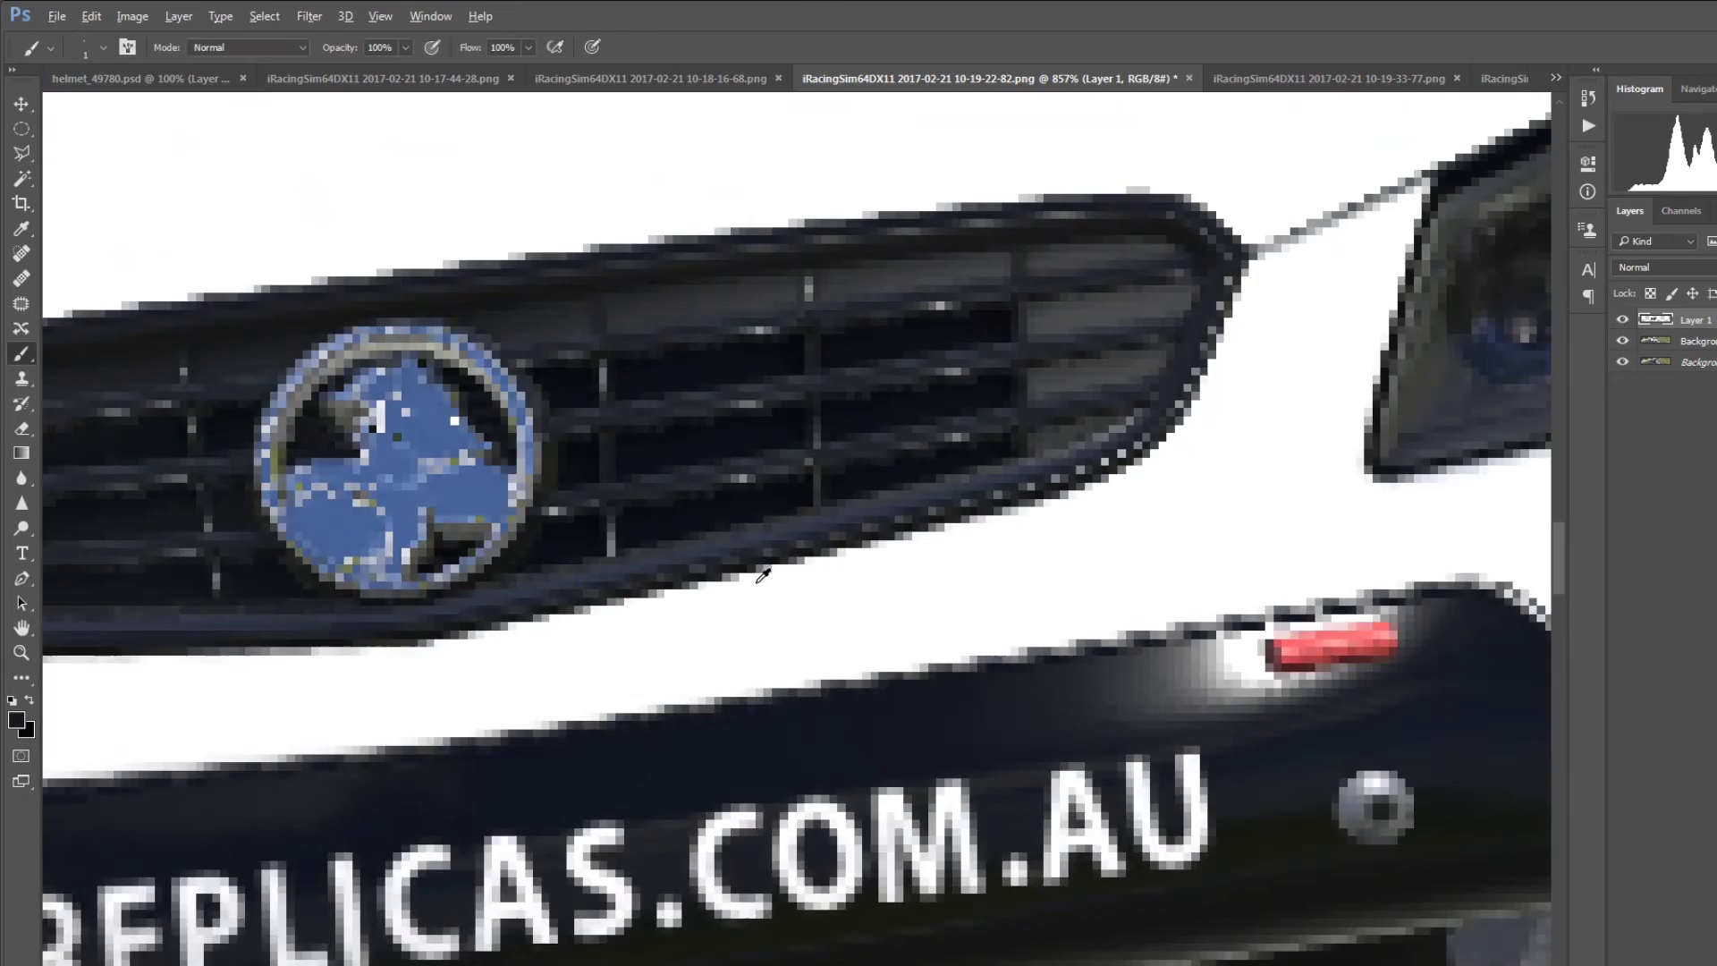
key("z")
key("ctrl+0")
Step: Make elliptical selections around the round grille badges of car 47 and car 215
left_click_drag(768, 567, 919, 585)
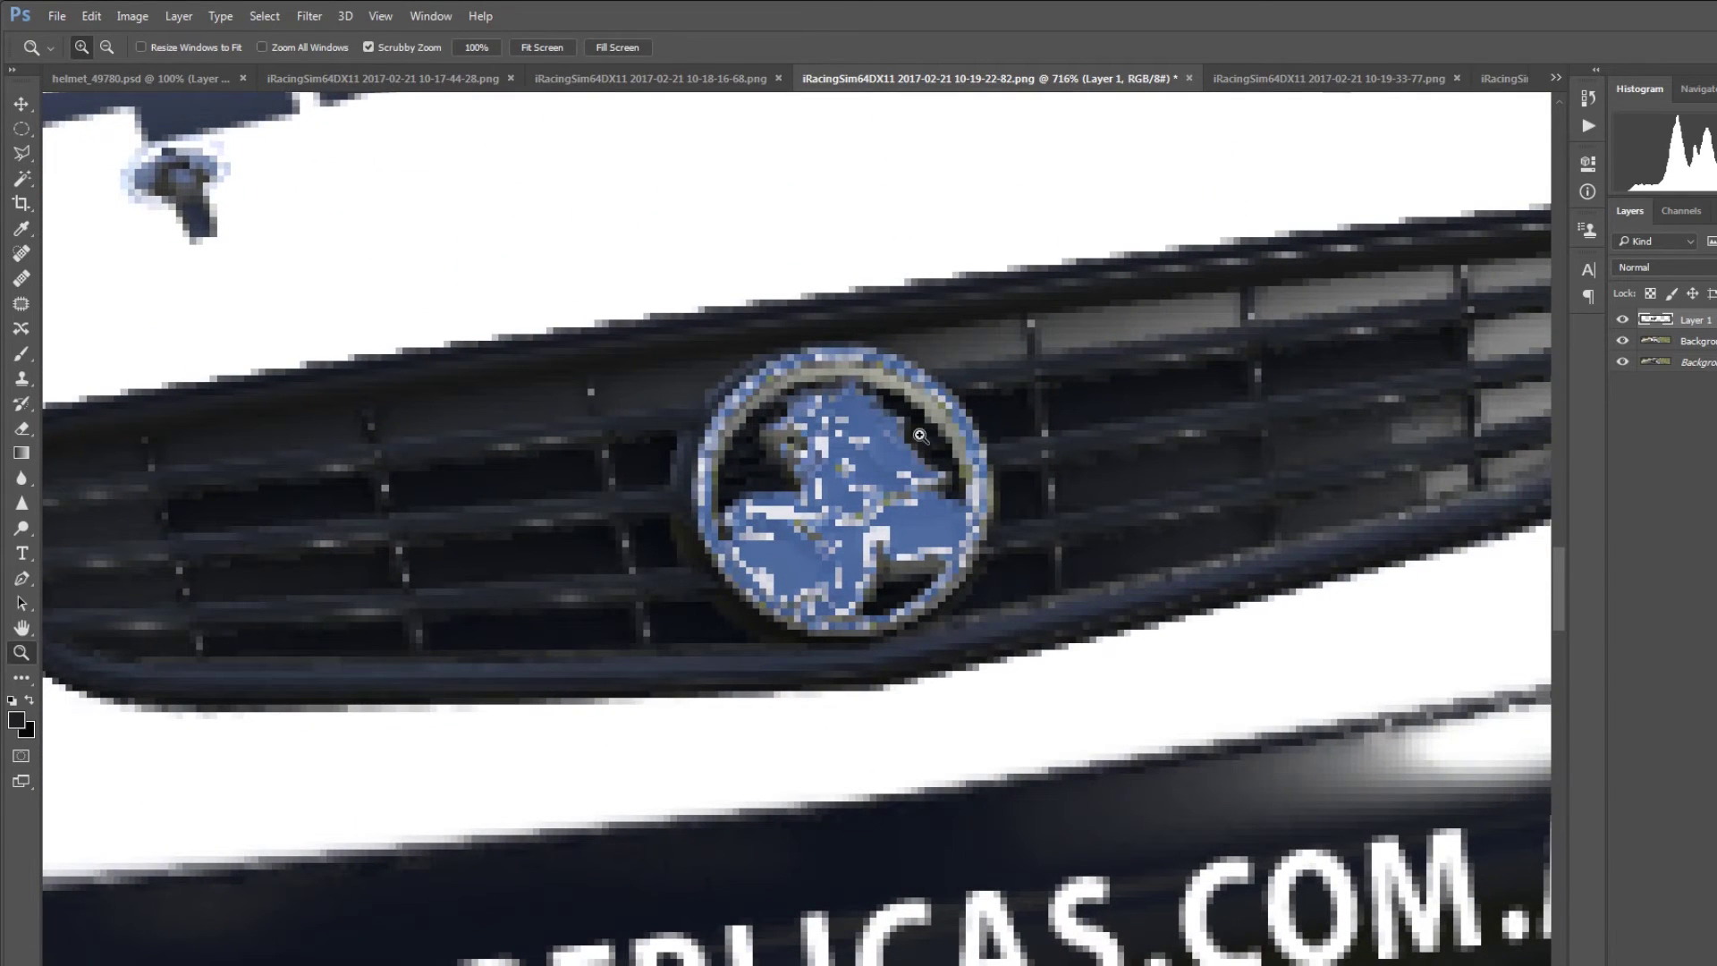
left_click(21, 130)
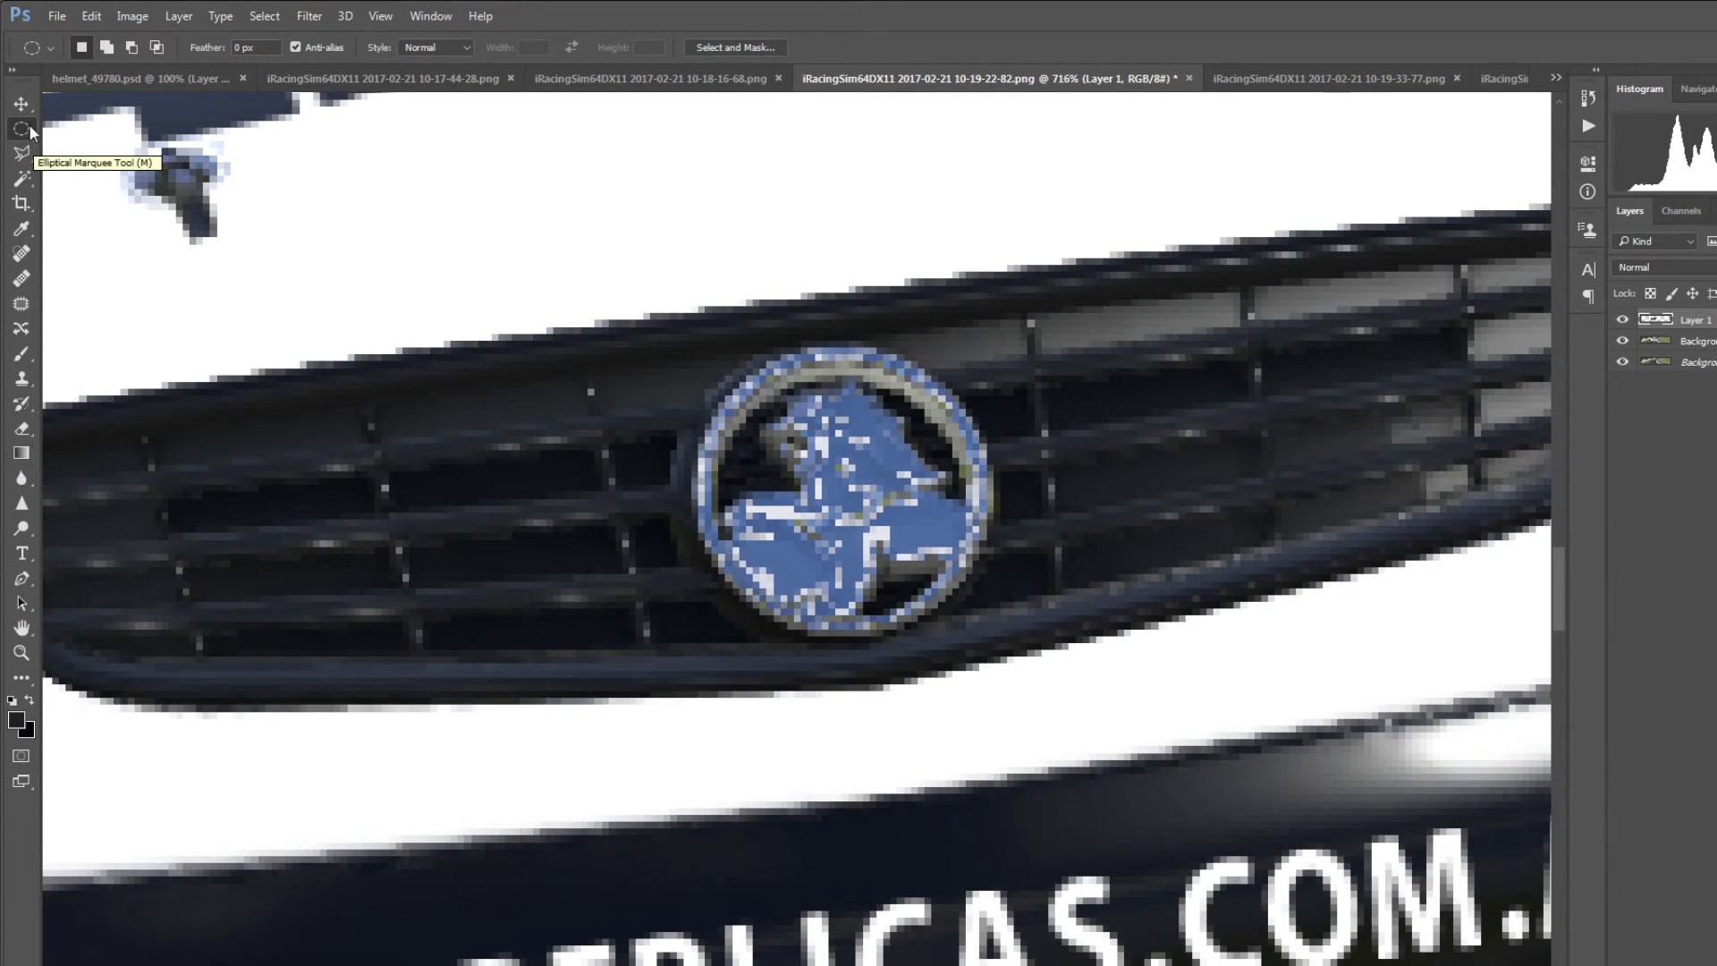
mouse_move(655, 354)
left_mouse_down()
mouse_move(822, 442)
mouse_move(1027, 636)
mouse_move(928, 479)
mouse_move(711, 338)
mouse_move(643, 324)
left_mouse_up()
left_click_drag(755, 395, 781, 408)
left_click_drag(583, 479, 1035, 671)
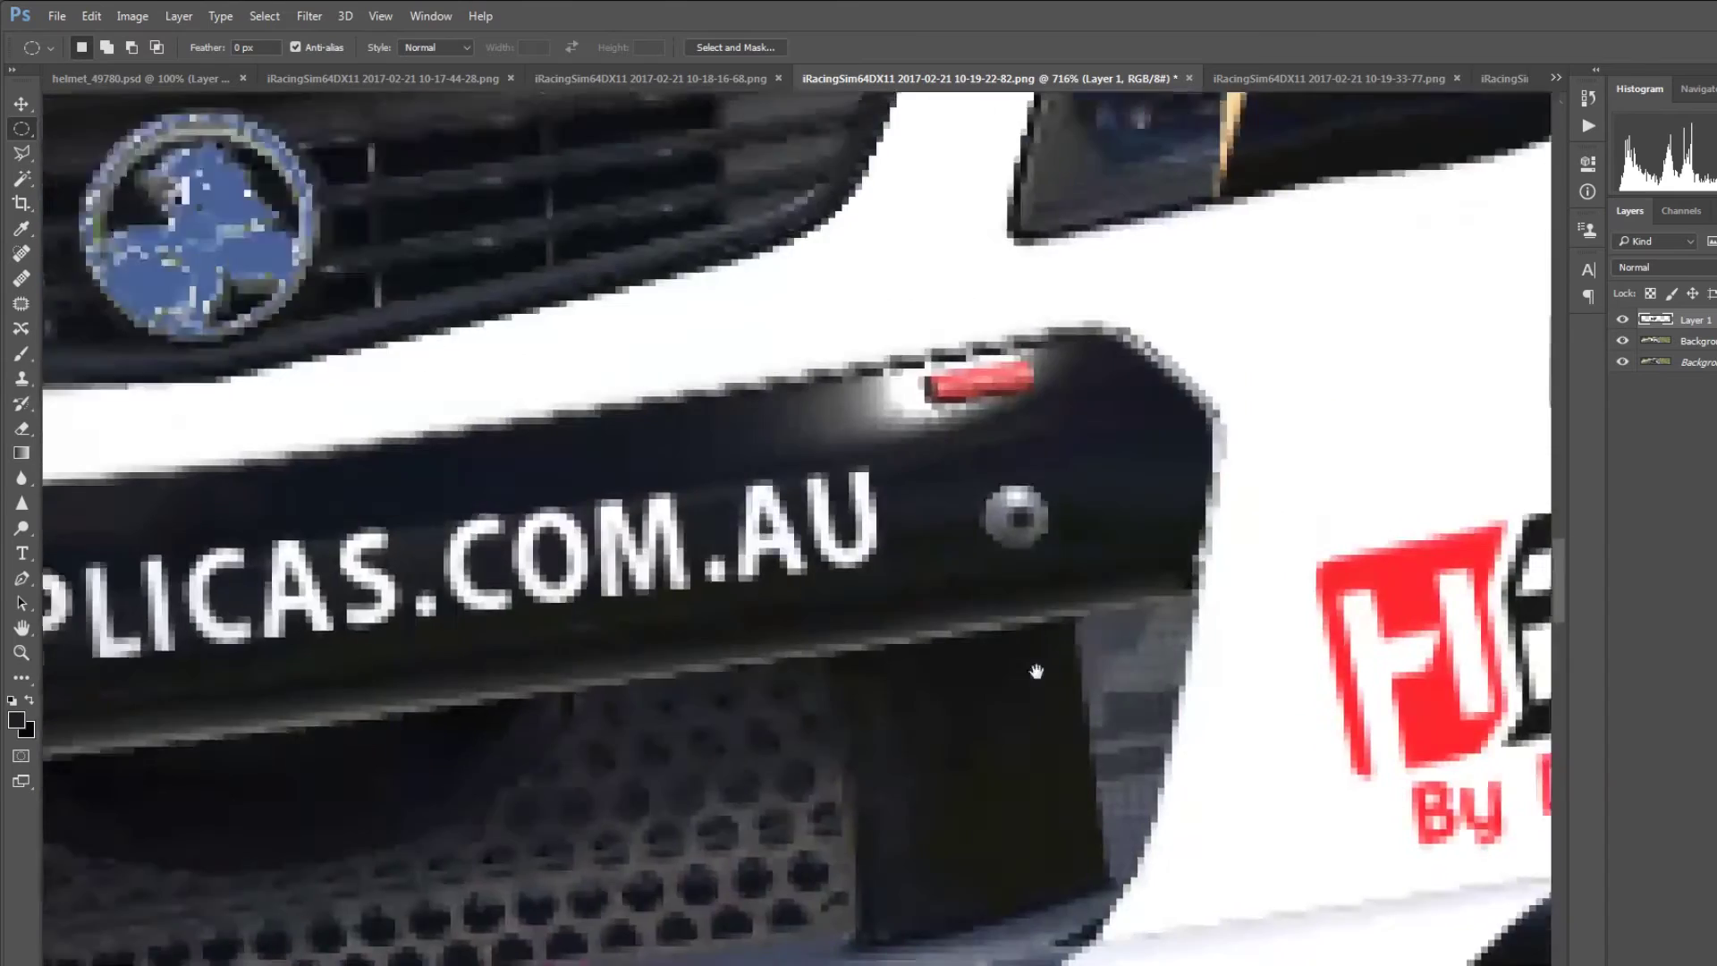
left_click_drag(848, 375, 625, 641)
left_click_drag(719, 396, 880, 634)
Step: Reduce the saturation of the selected badges to -36 with Hue/Saturation, viewing the image at 100%
key("z")
right_click(942, 499)
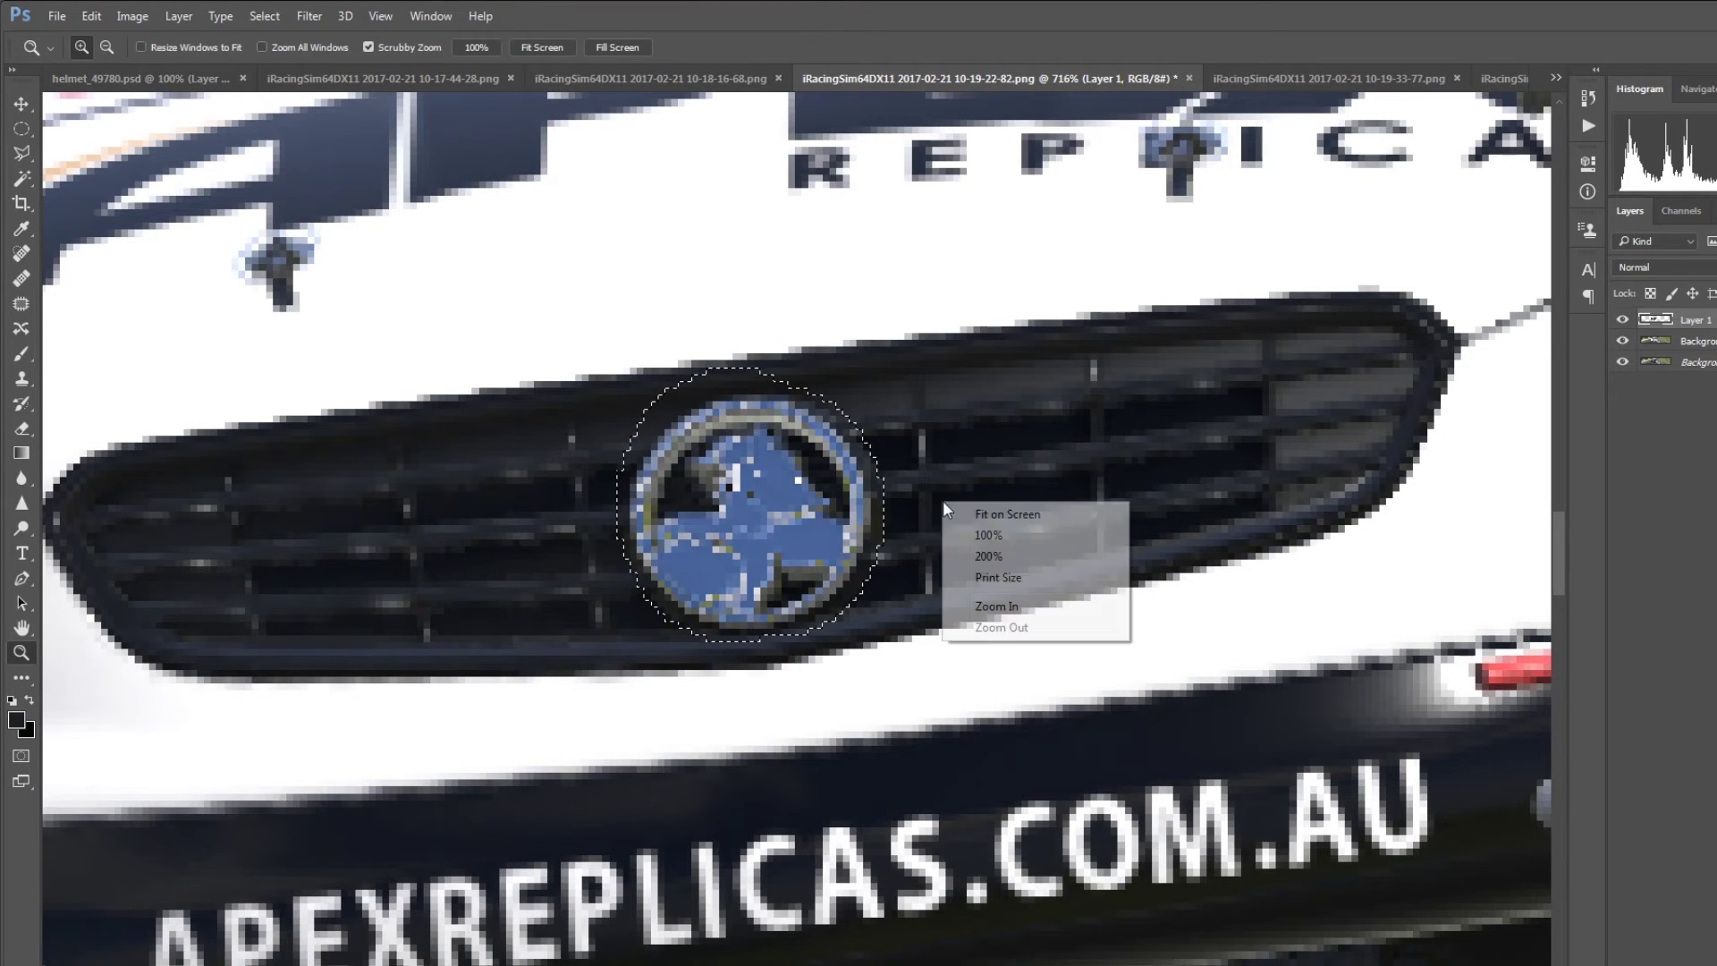
left_click(965, 542)
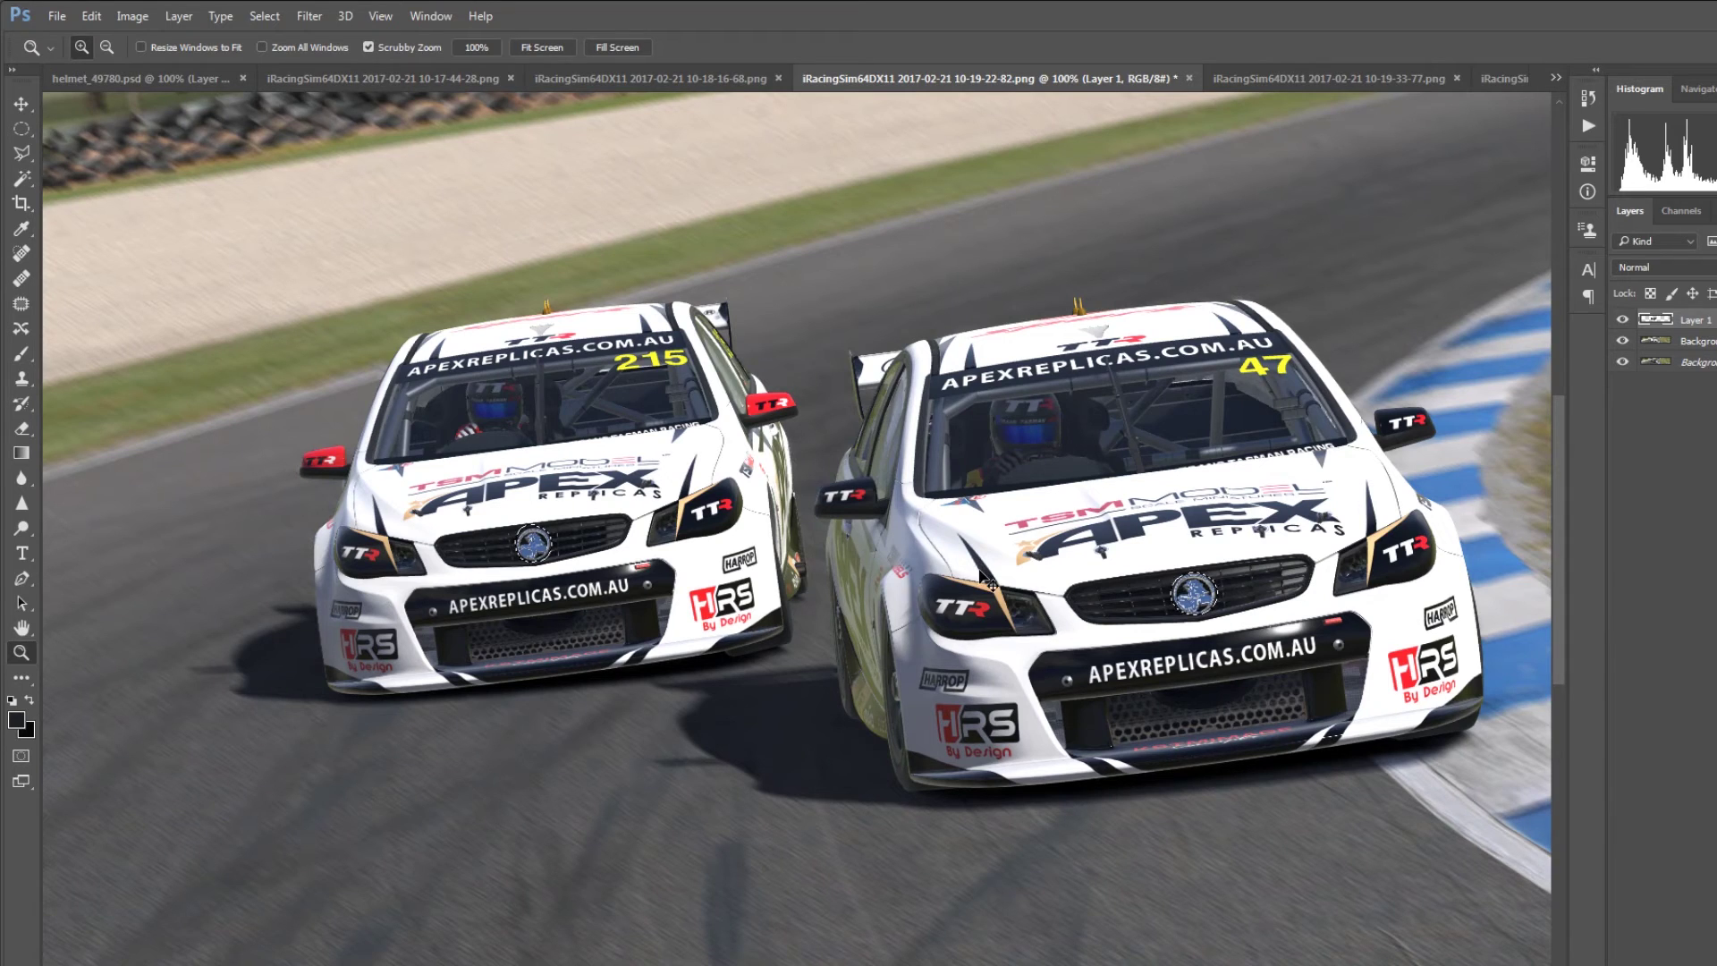
key("ctrl+u")
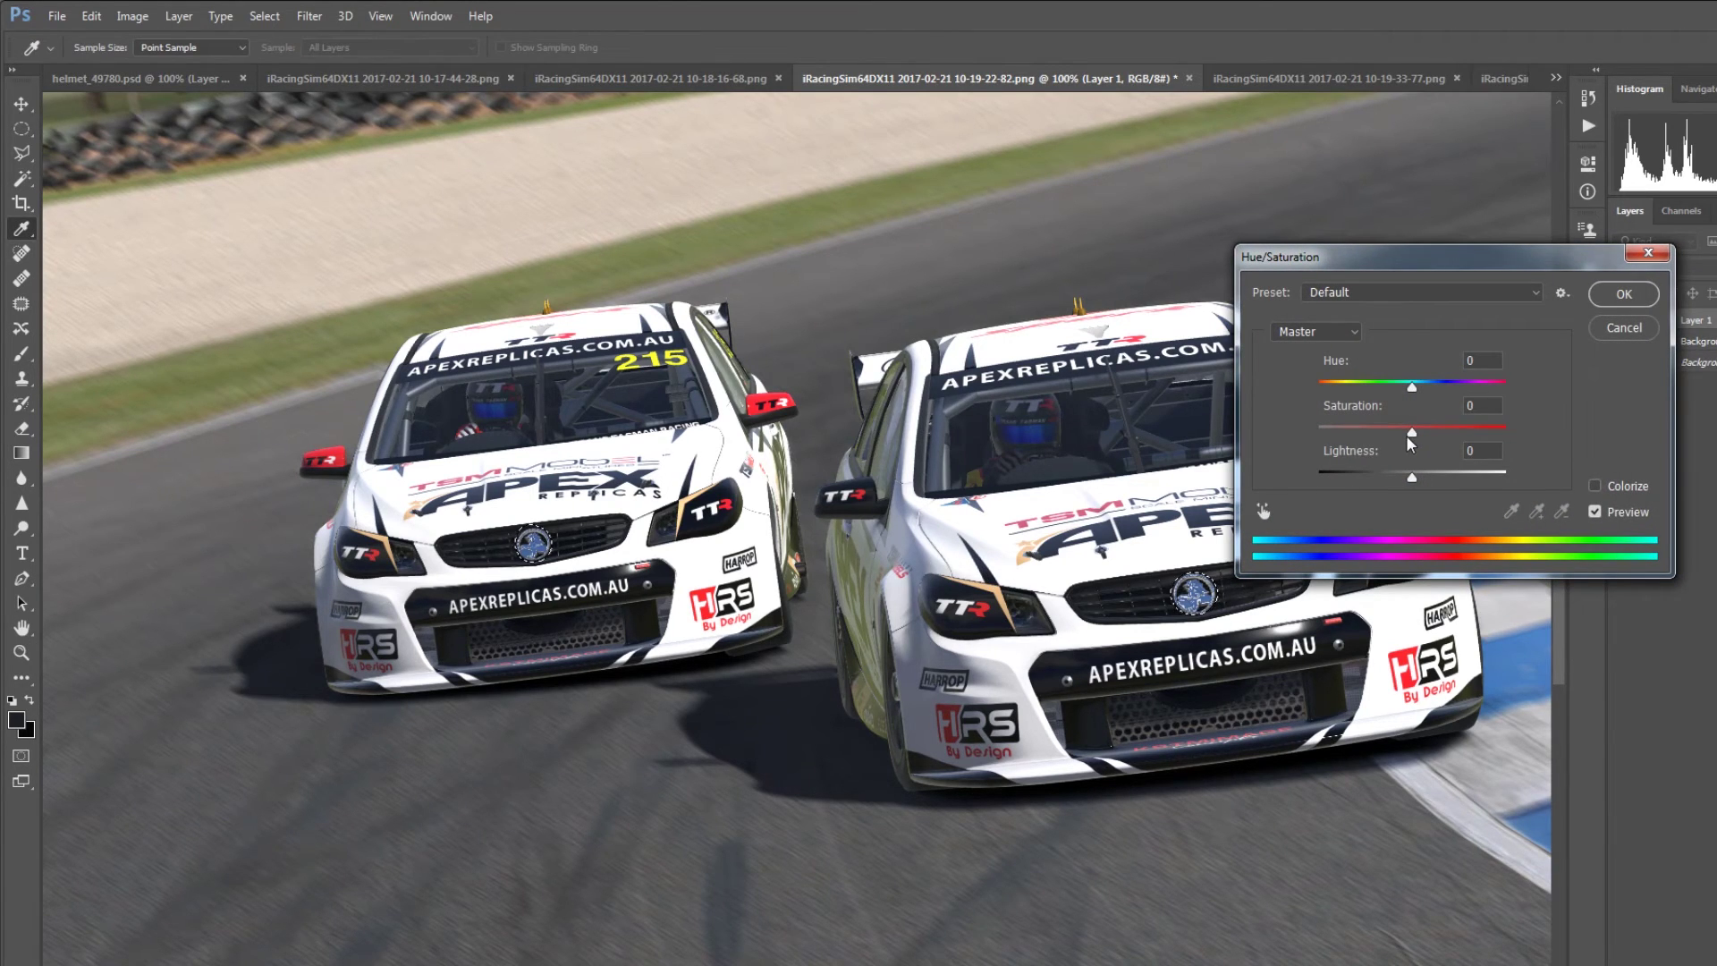
left_click_drag(1406, 436, 1376, 434)
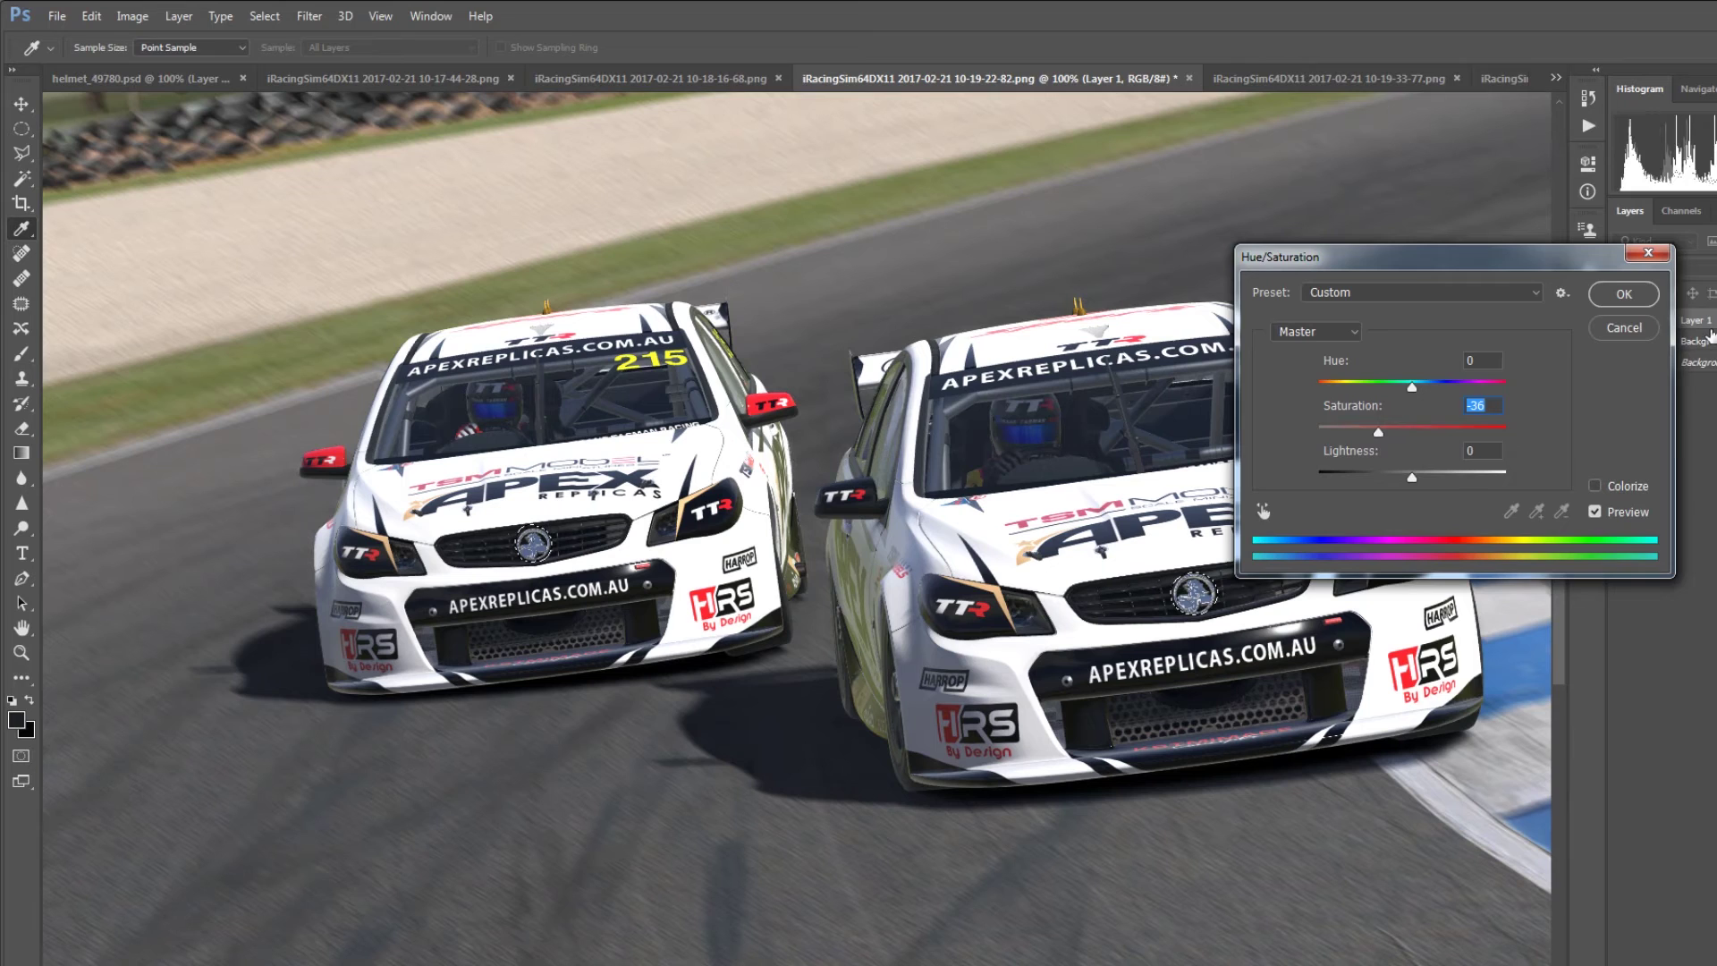
left_click(1640, 295)
key("z")
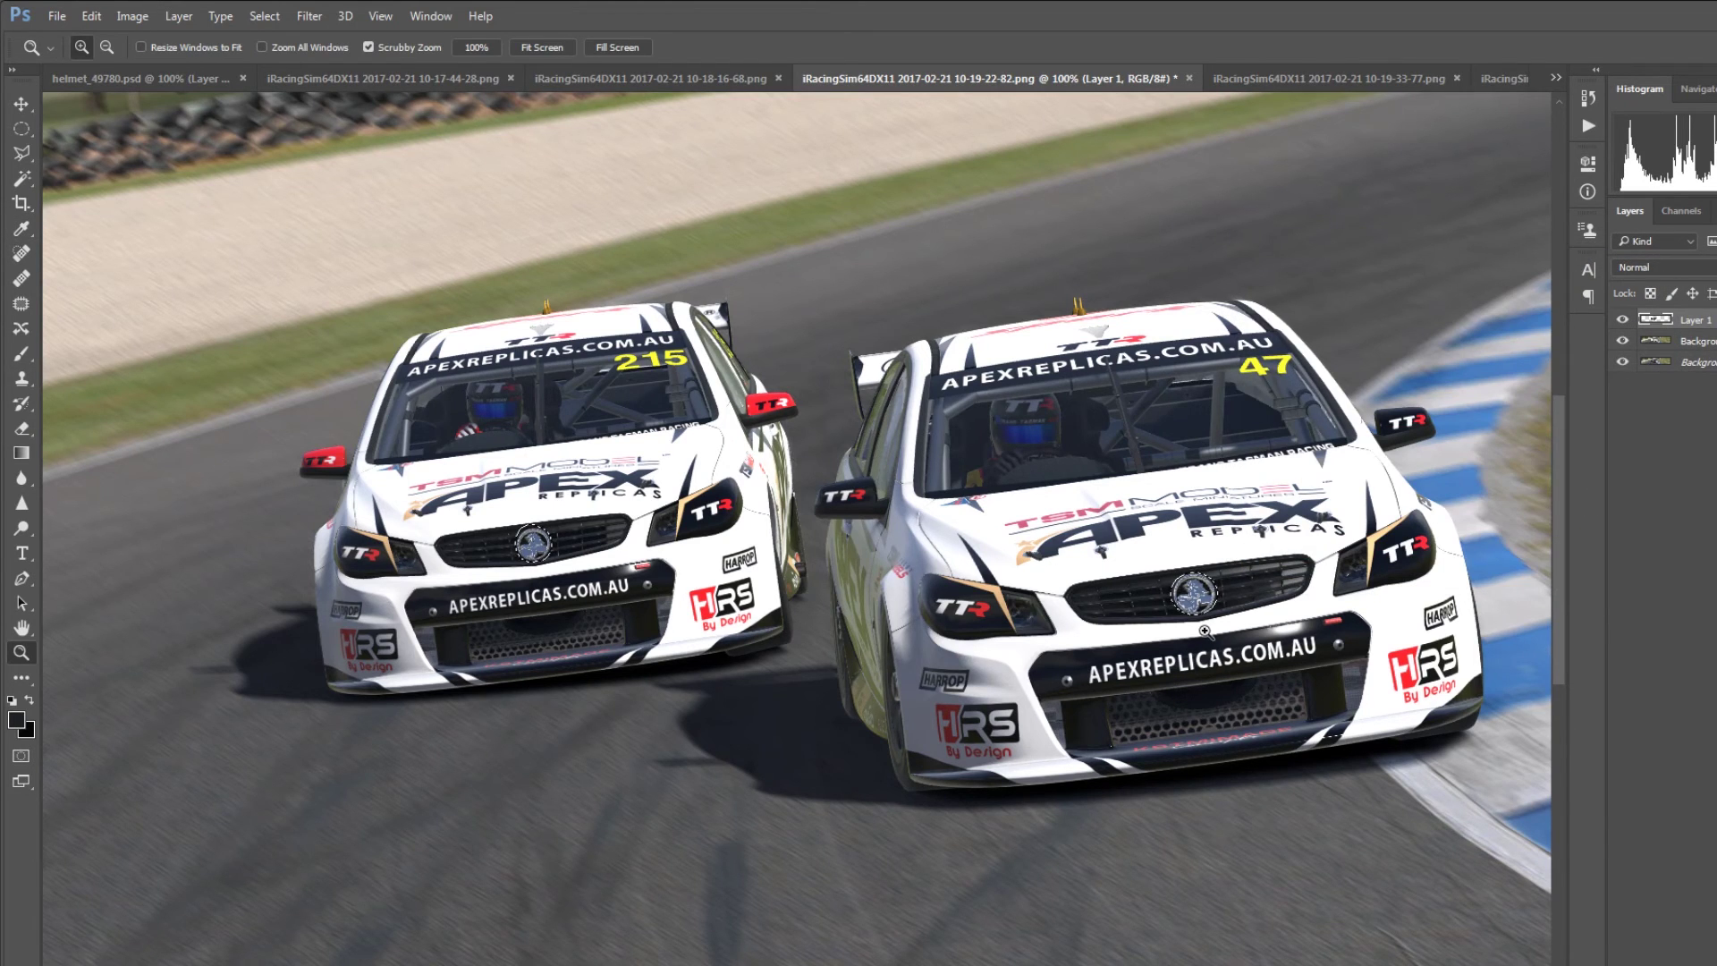
Step: Lighten the badges with the Dodge tool on Highlights at 8% exposure, and deselect them
left_click_drag(1203, 631, 1261, 664)
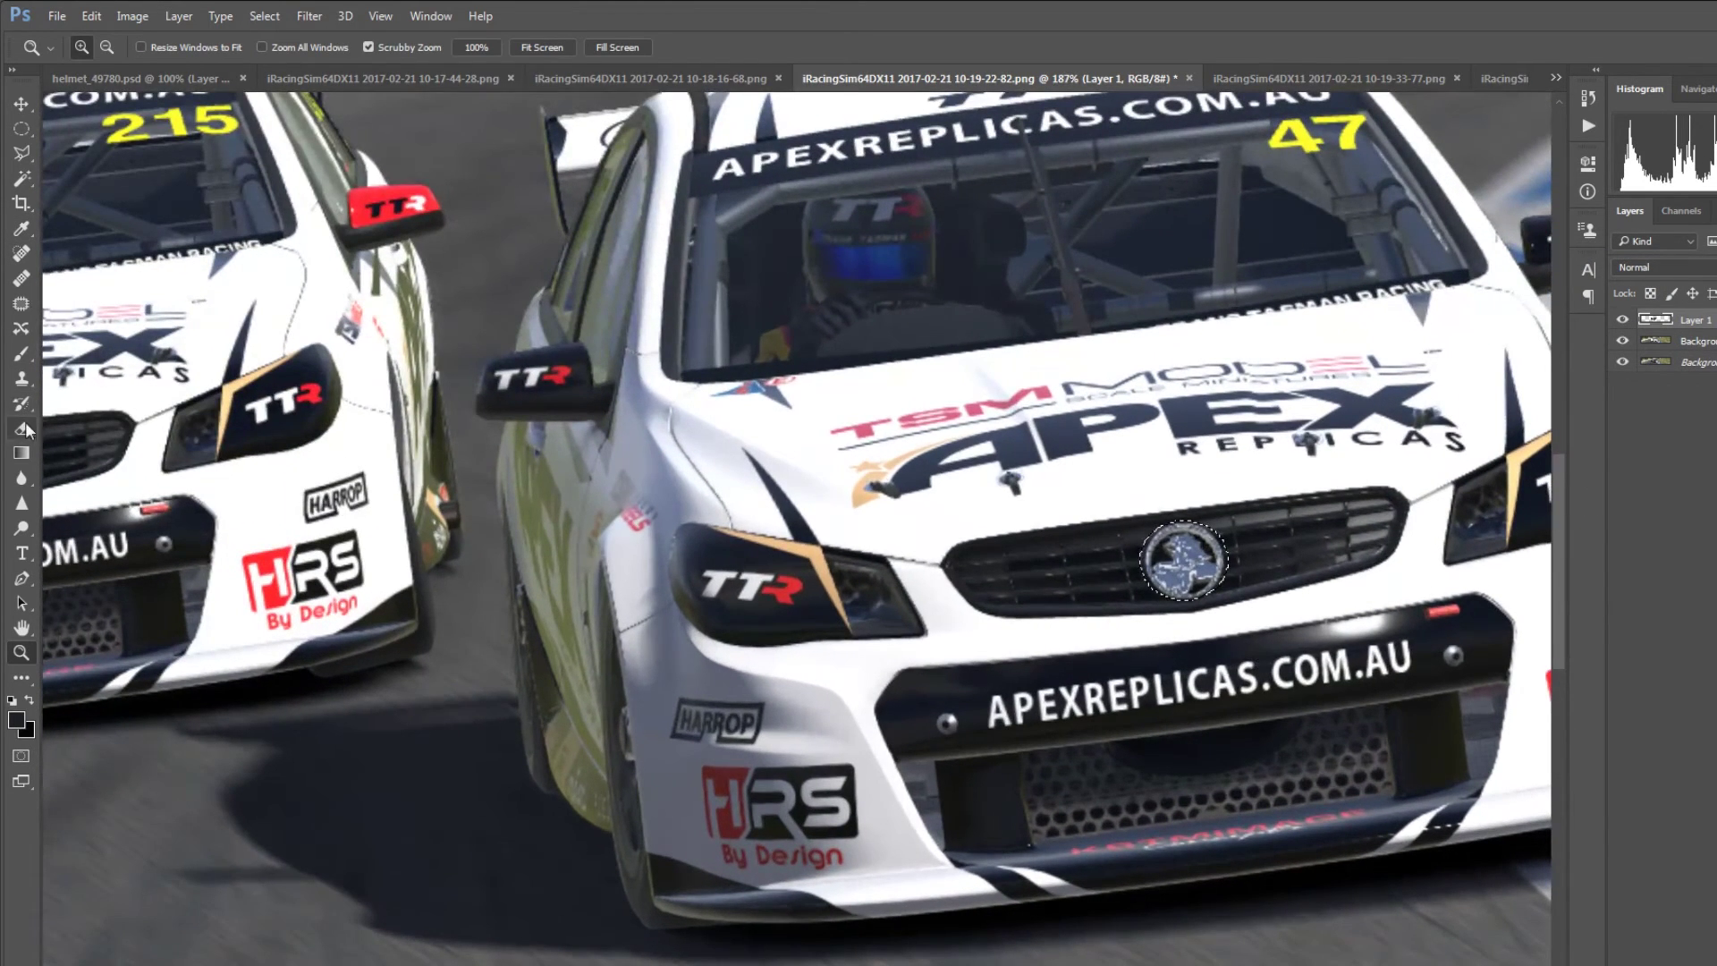
left_click(24, 526)
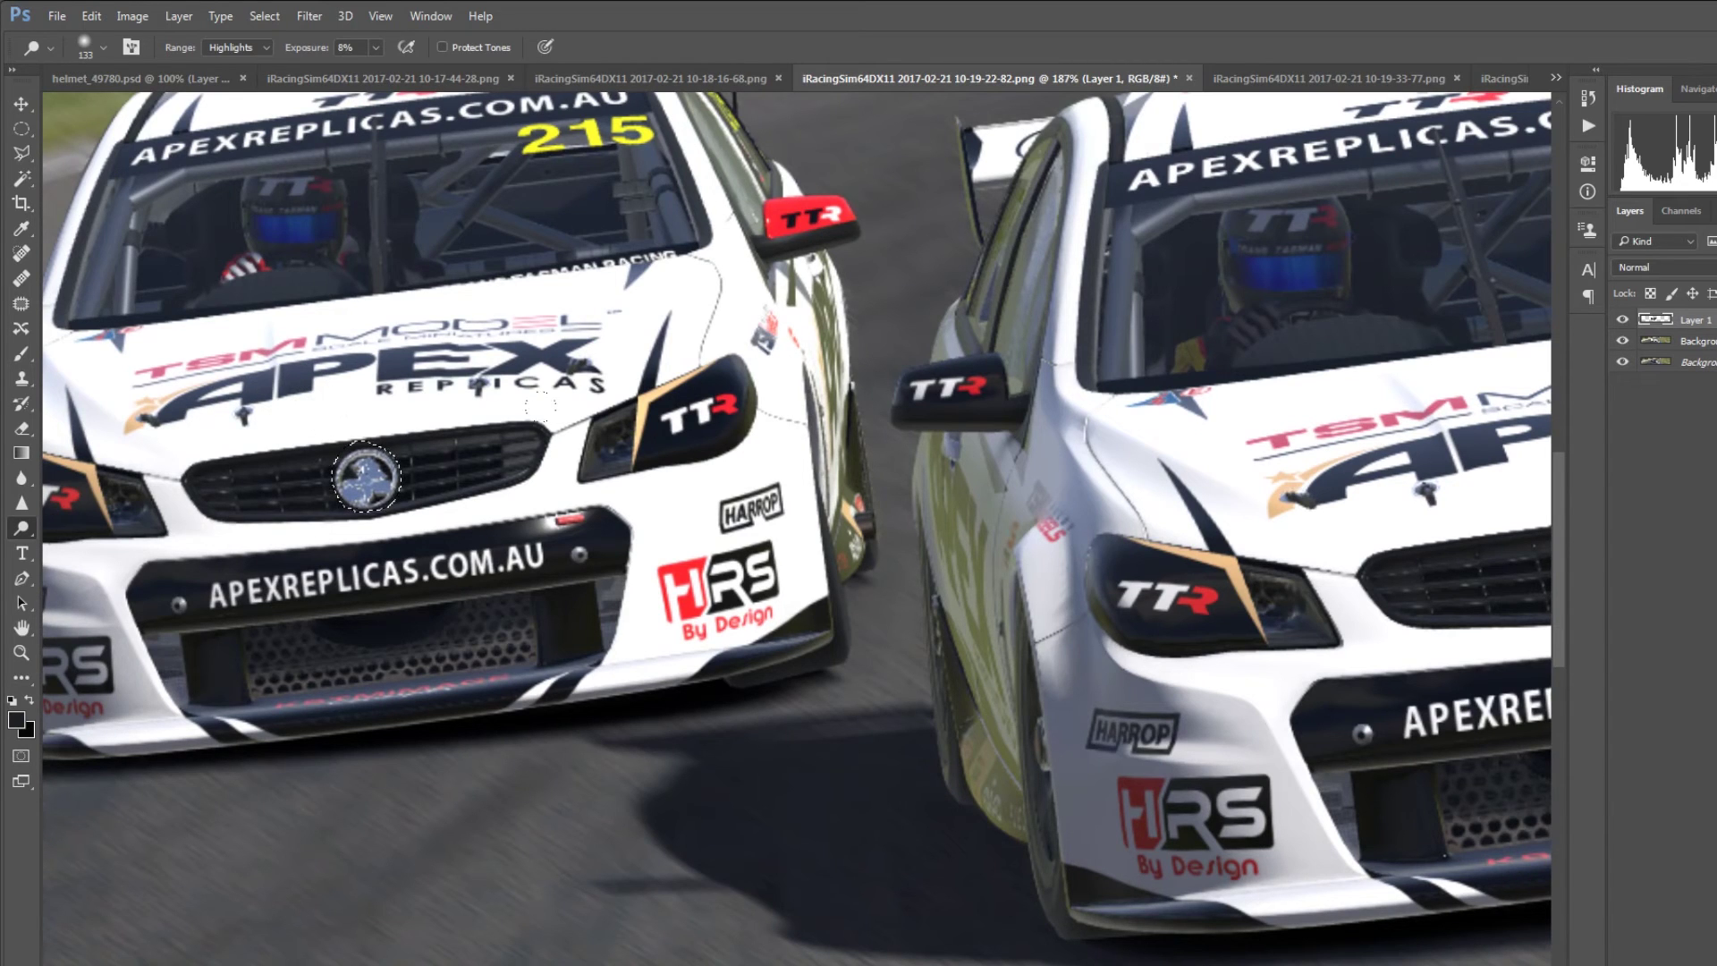
key("l")
right_click(630, 477)
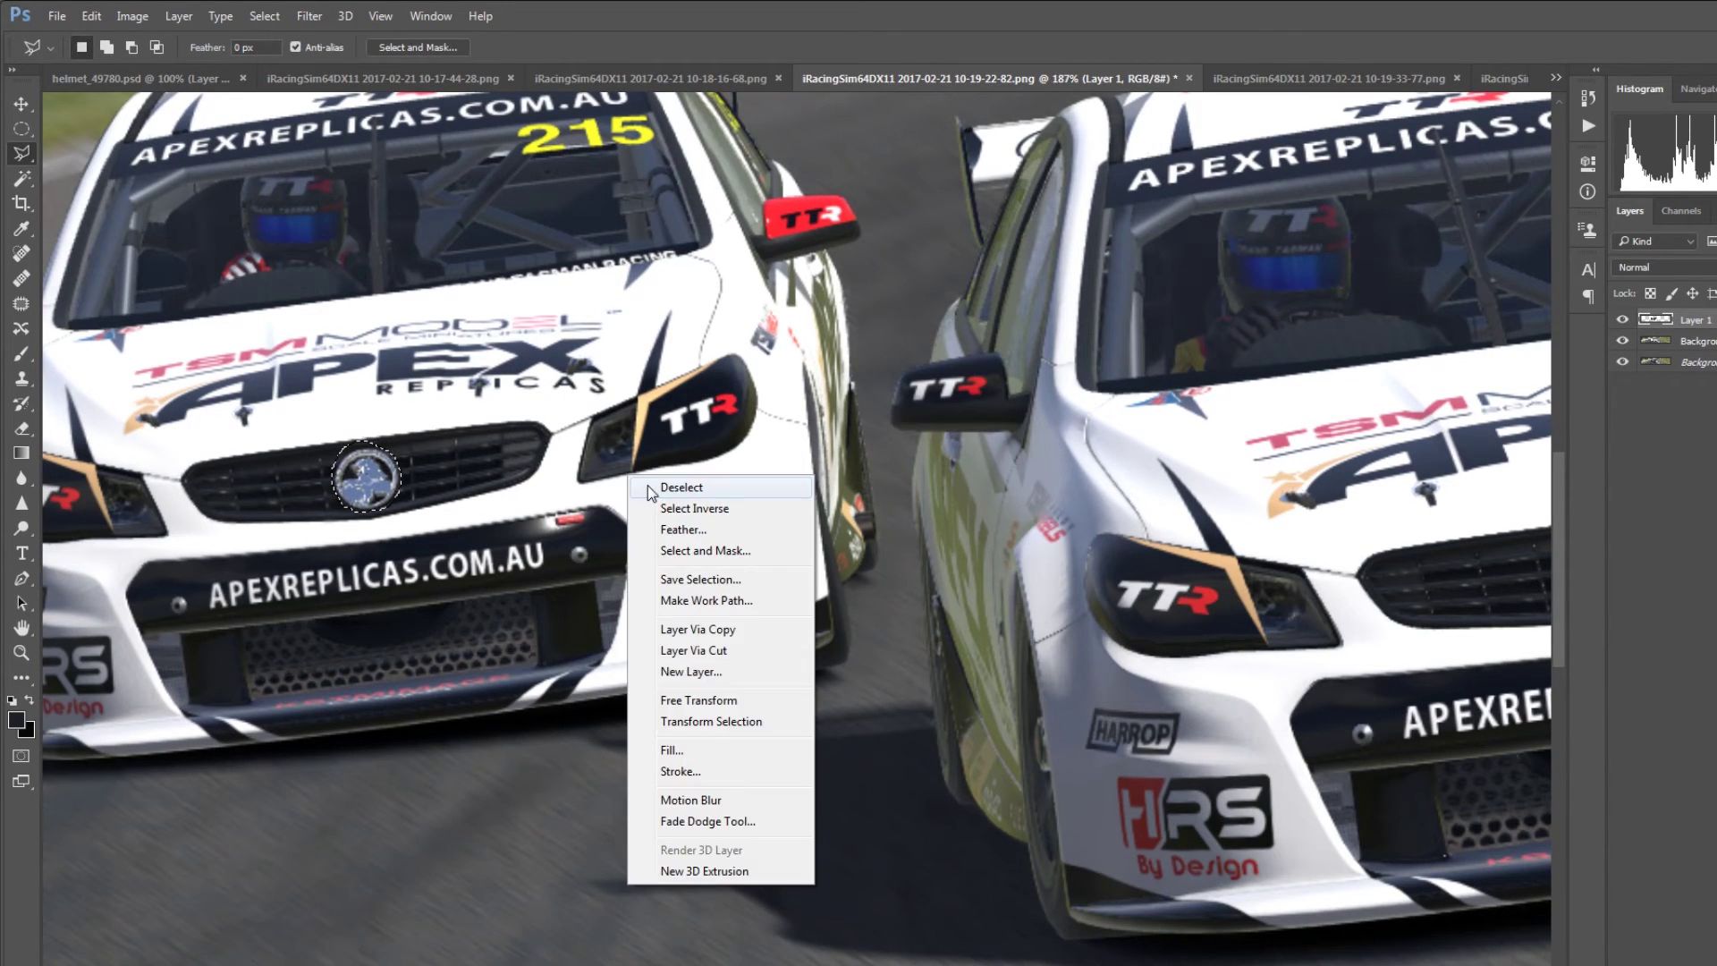
left_click(648, 487)
Step: Crop the wide screenshot to a frame around both cars and the blue-and-white kerb, keeping nearly the full height
key("z")
right_click(720, 500)
left_click(748, 532)
left_click_drag(770, 534, 618, 552)
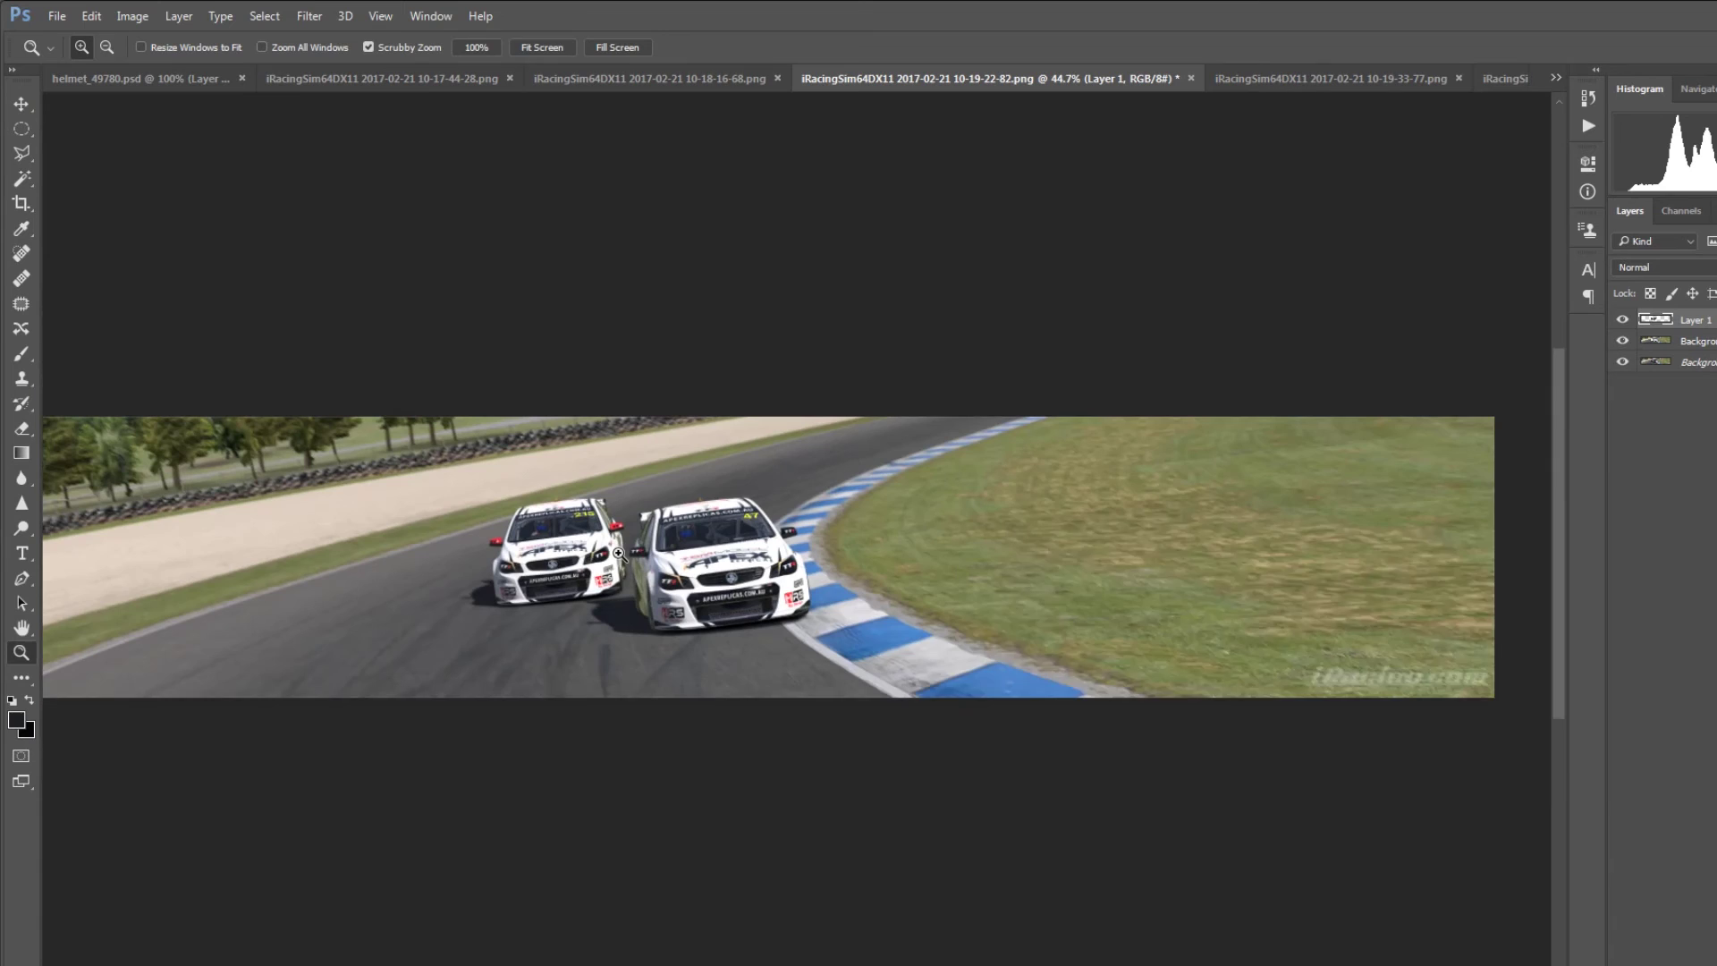
key("ctrl+0")
key("c")
left_click_drag(420, 409, 1160, 676)
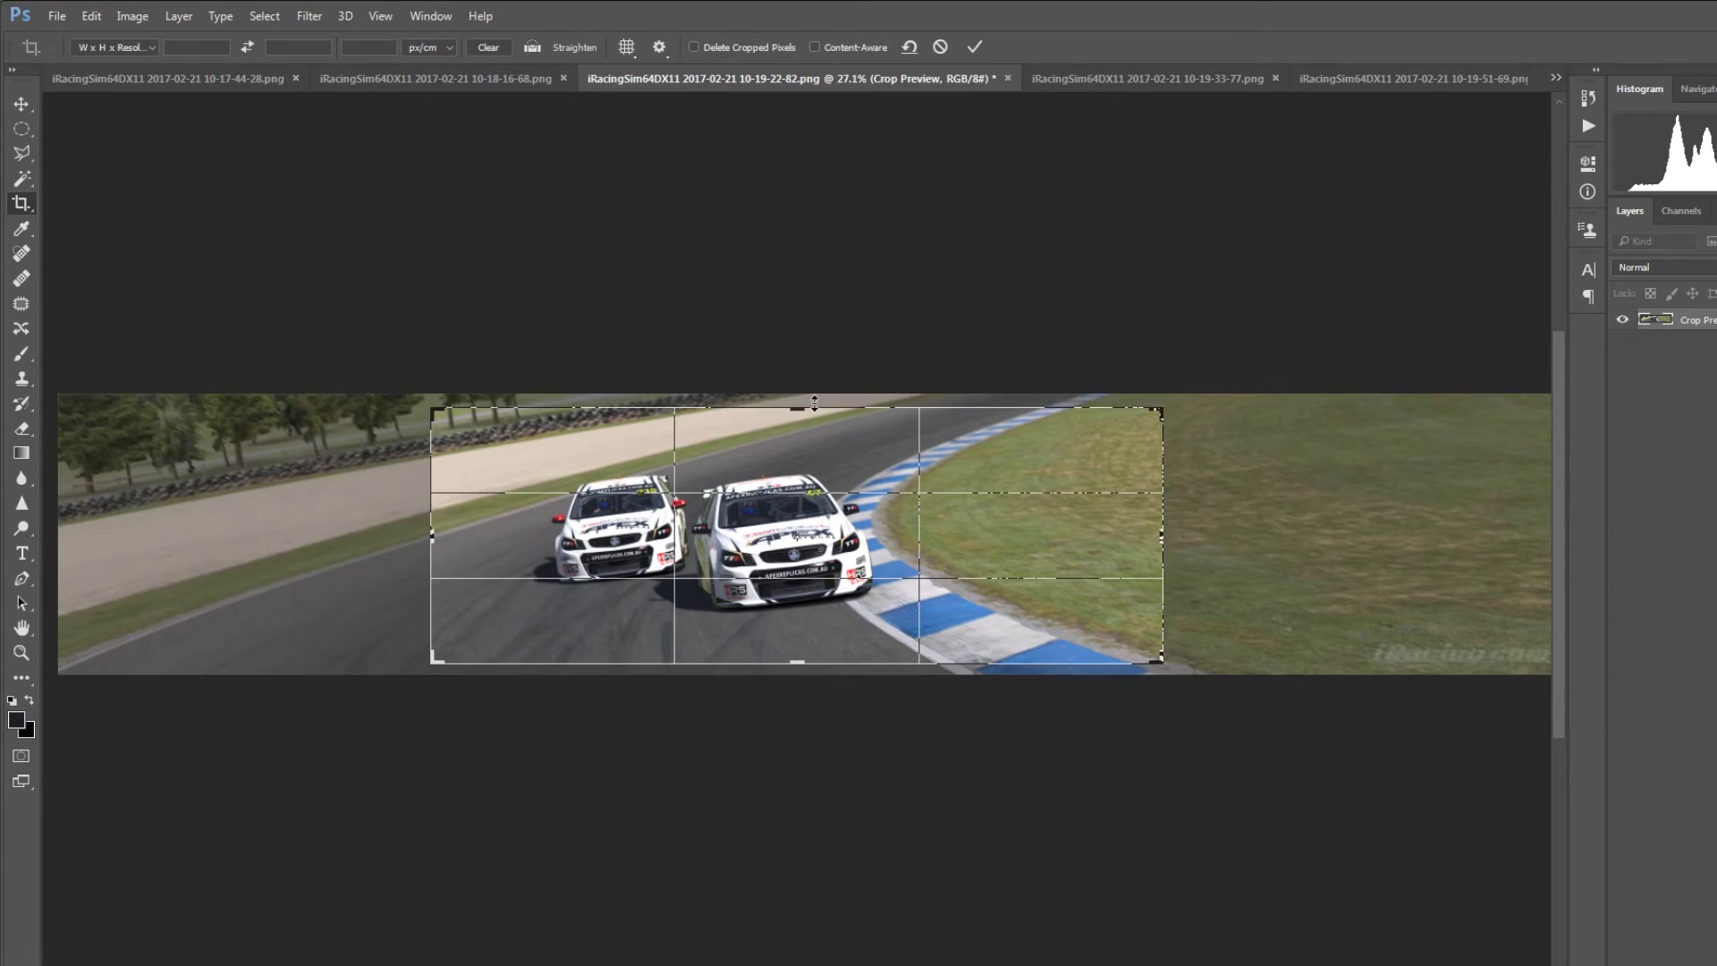
left_click_drag(814, 401, 863, 399)
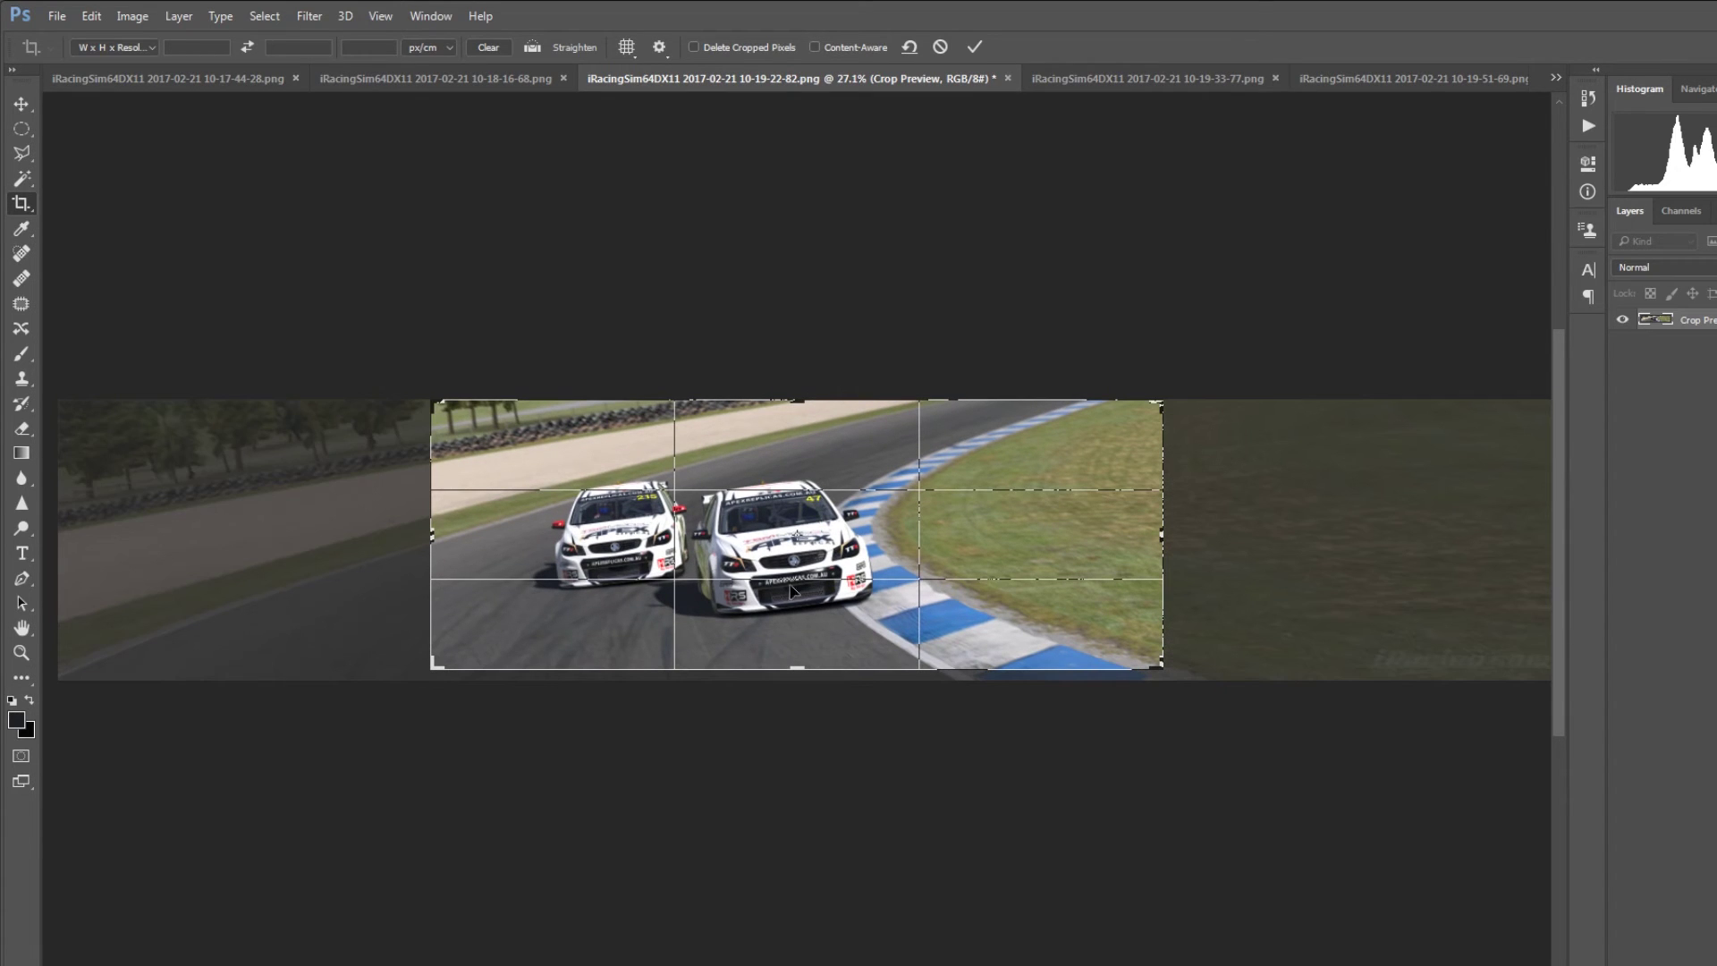
left_click(974, 50)
key("l")
right_click(848, 474)
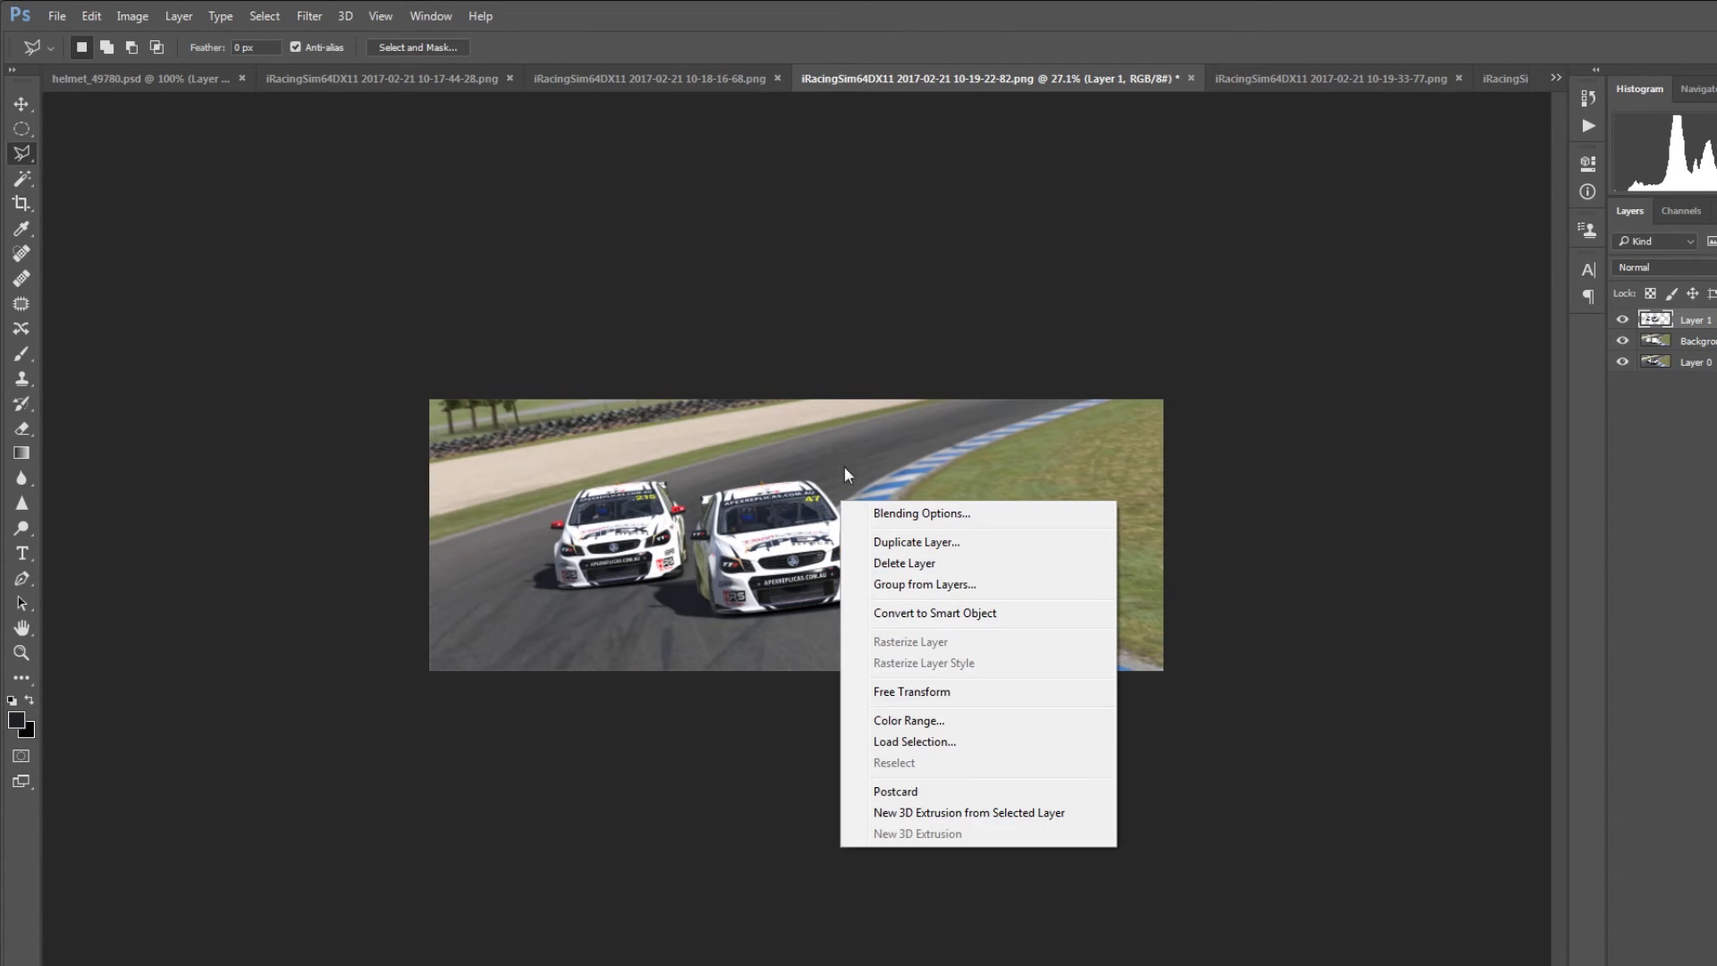
key("Escape")
Step: Raise the background copy layer's contrast with Curves, setting the shadow point to input 32, output 20 and lifting the highlights, and compare it on and off
key("z")
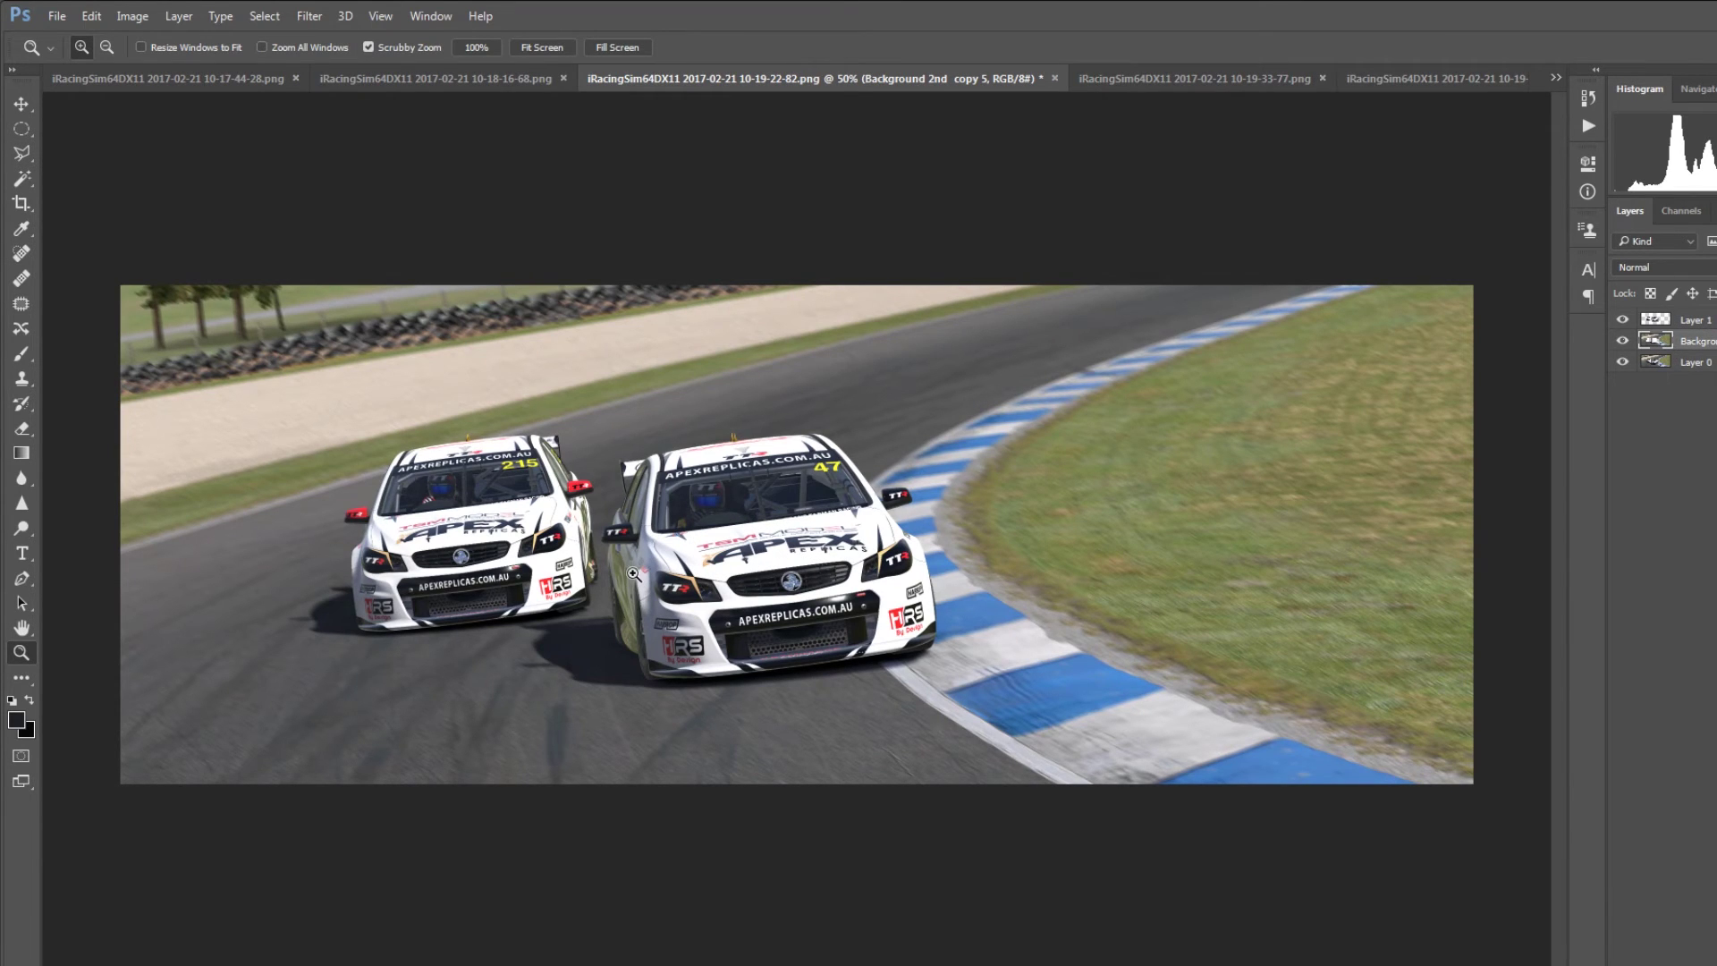
key("ctrl+m")
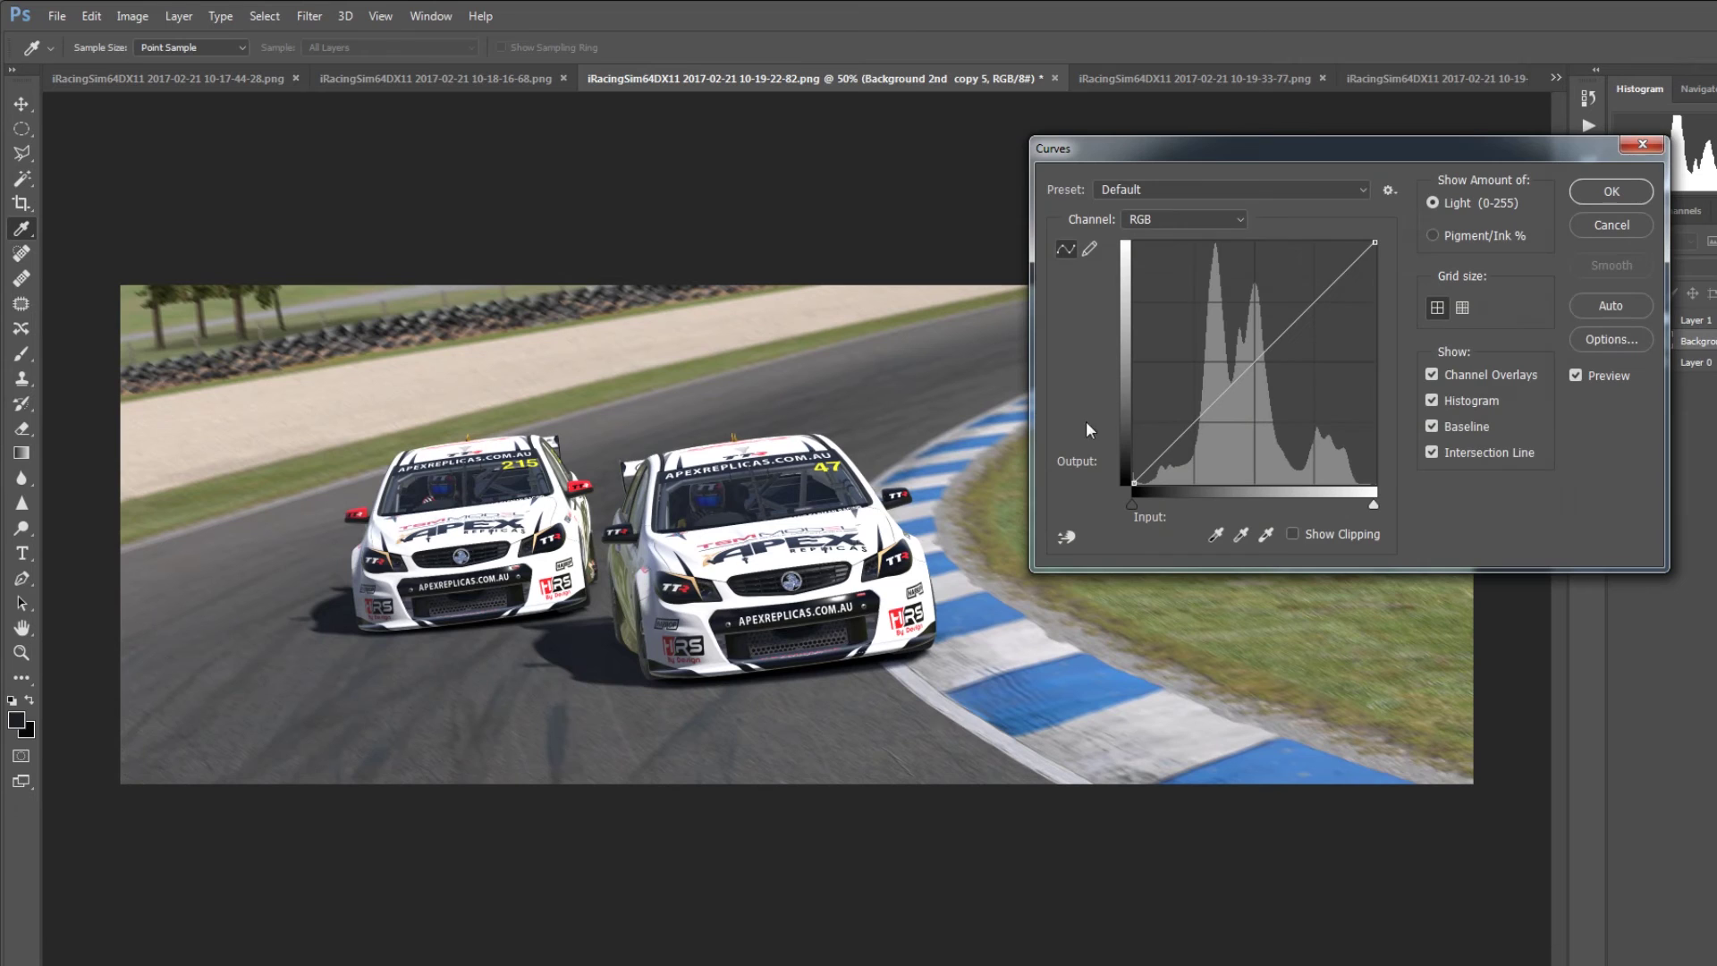
left_click_drag(1166, 452, 1165, 460)
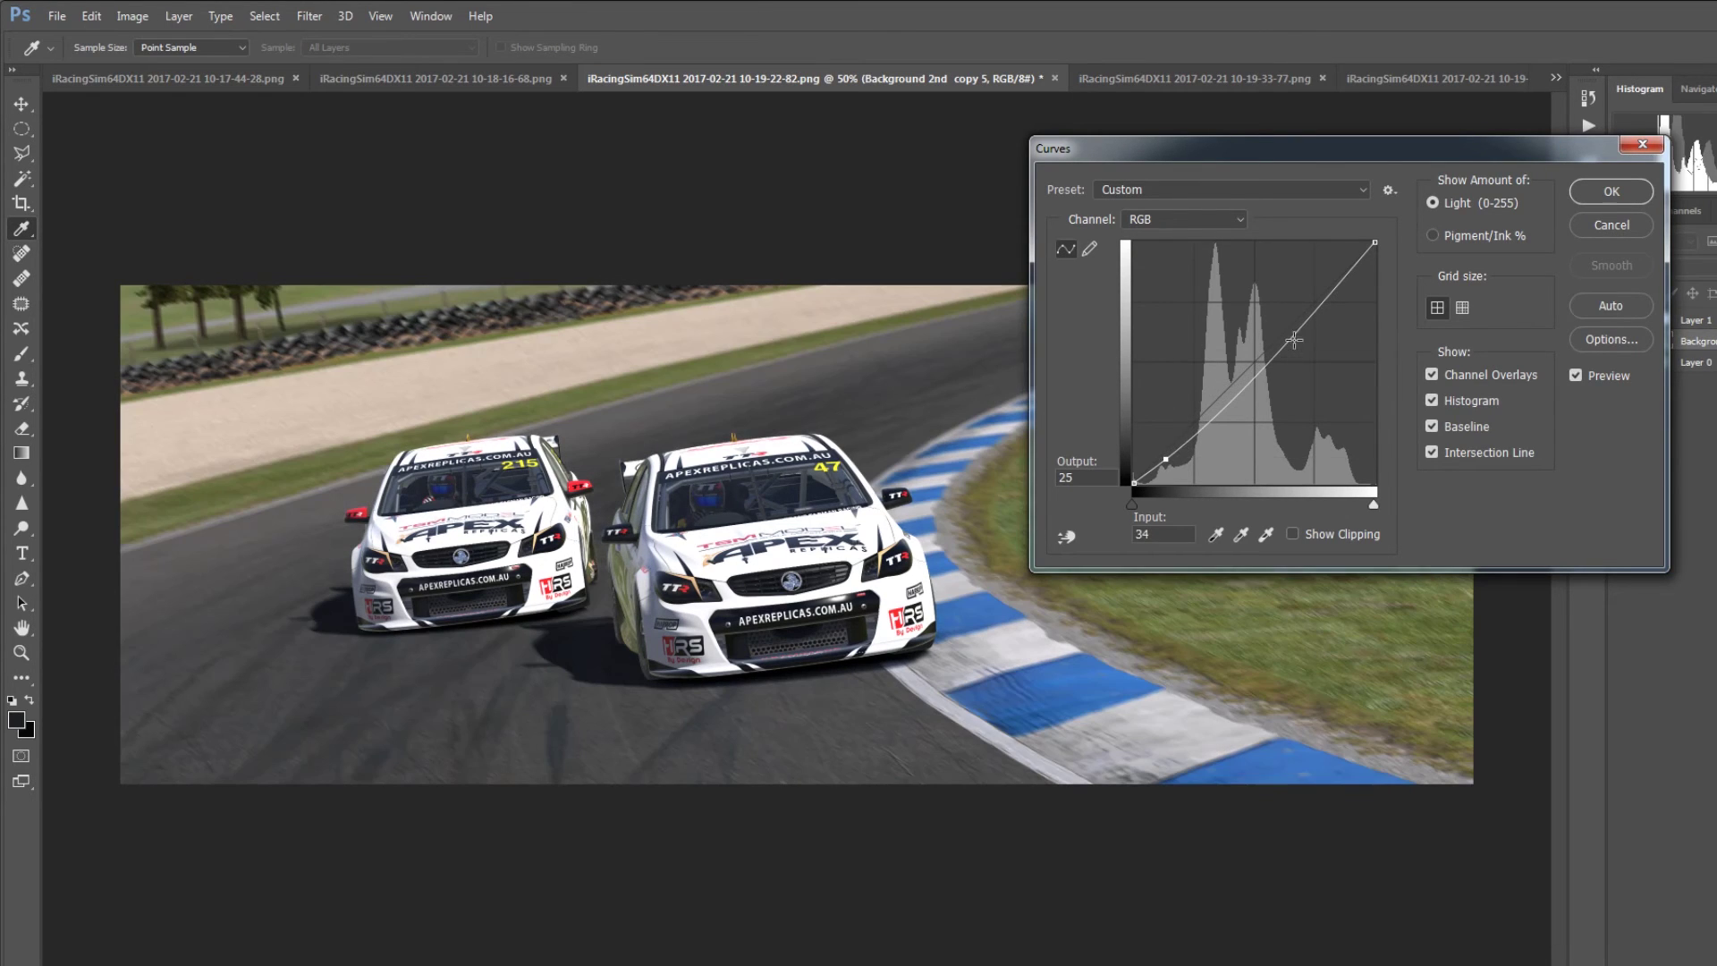
left_click_drag(1294, 340, 1348, 252)
left_click(1165, 460)
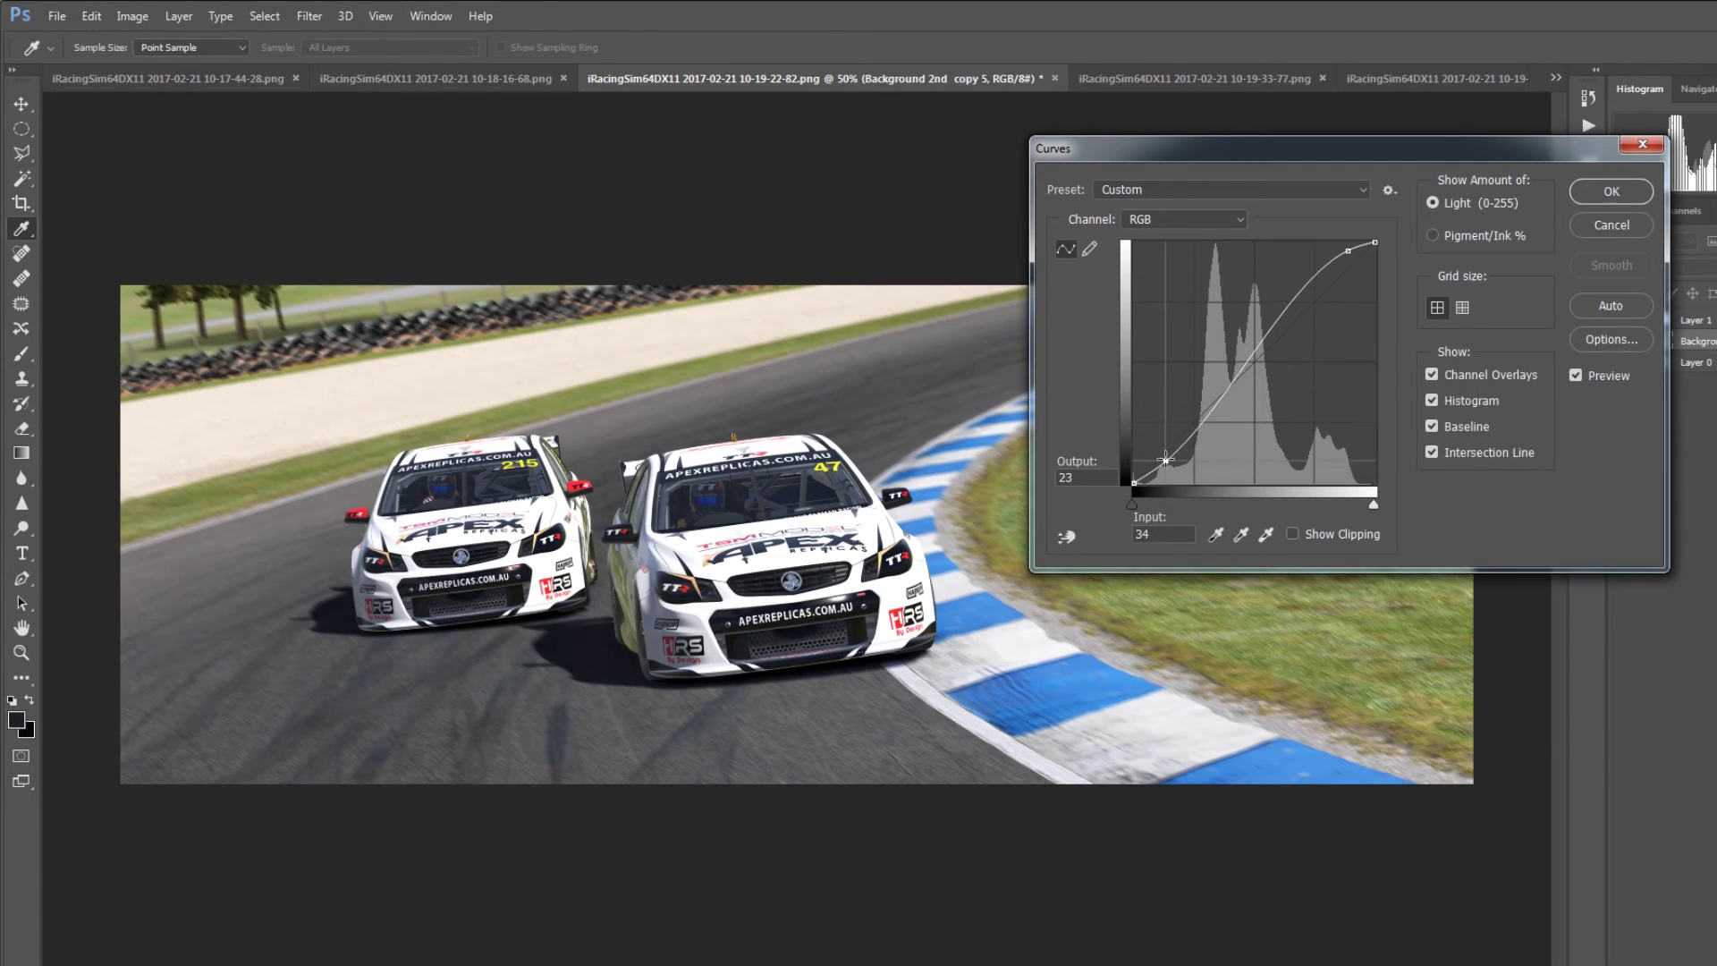
left_click_drag(1165, 460, 1164, 464)
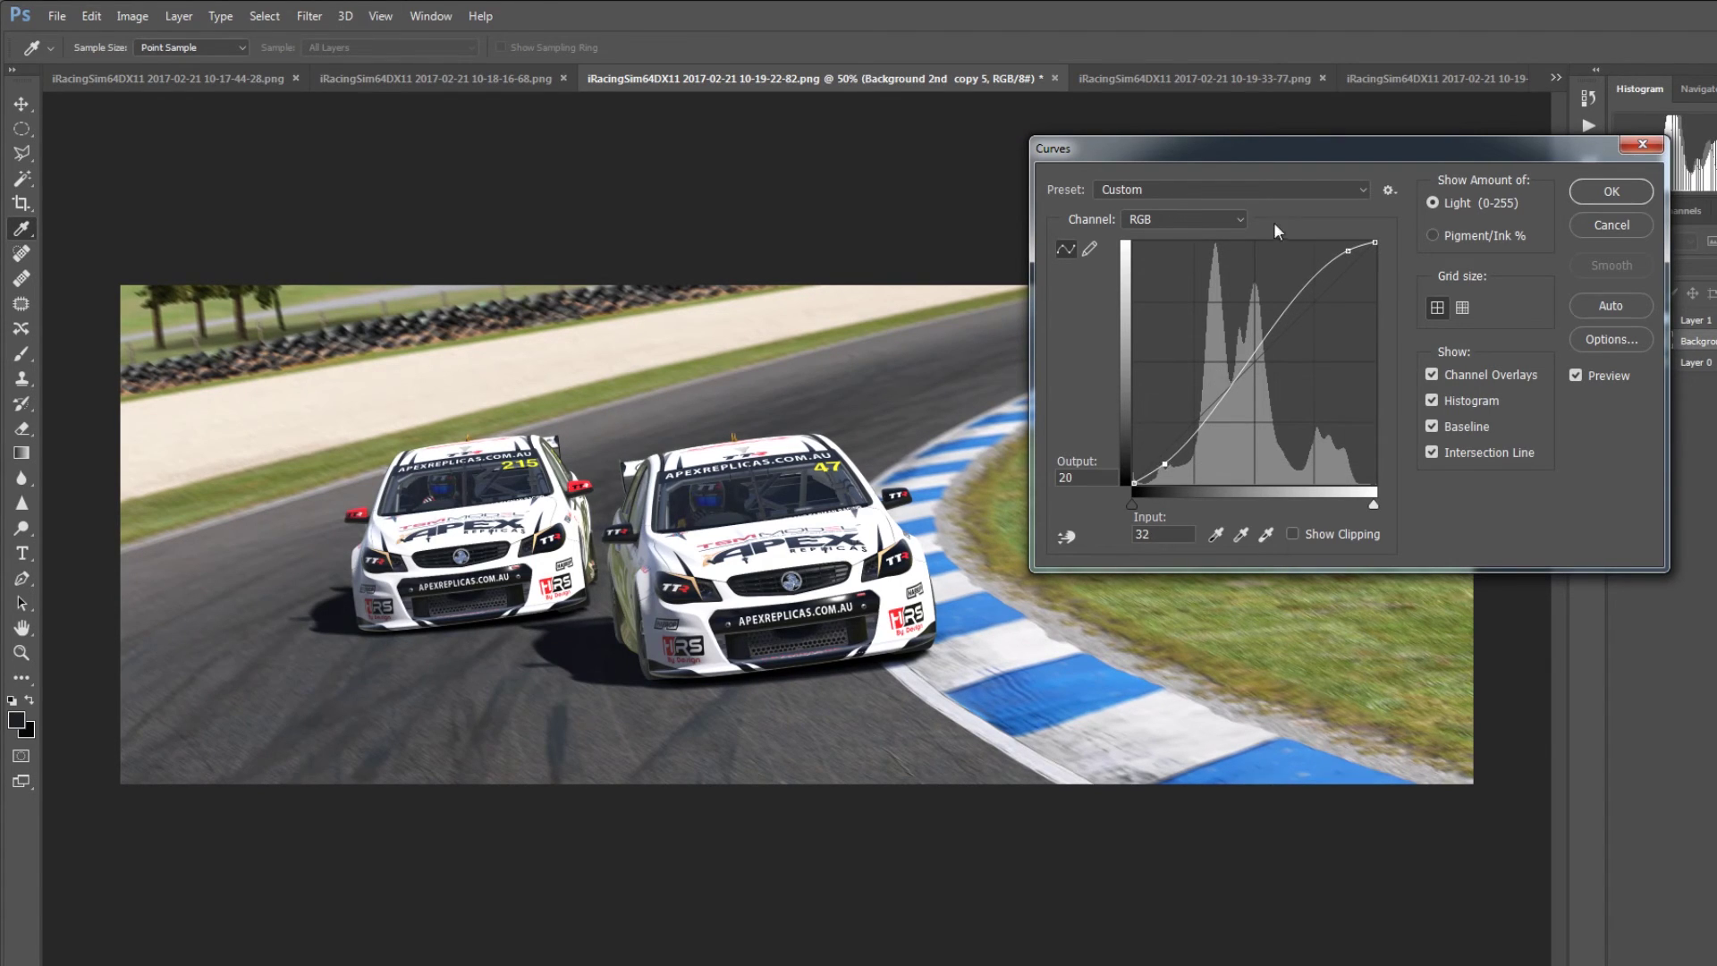
left_click(1596, 189)
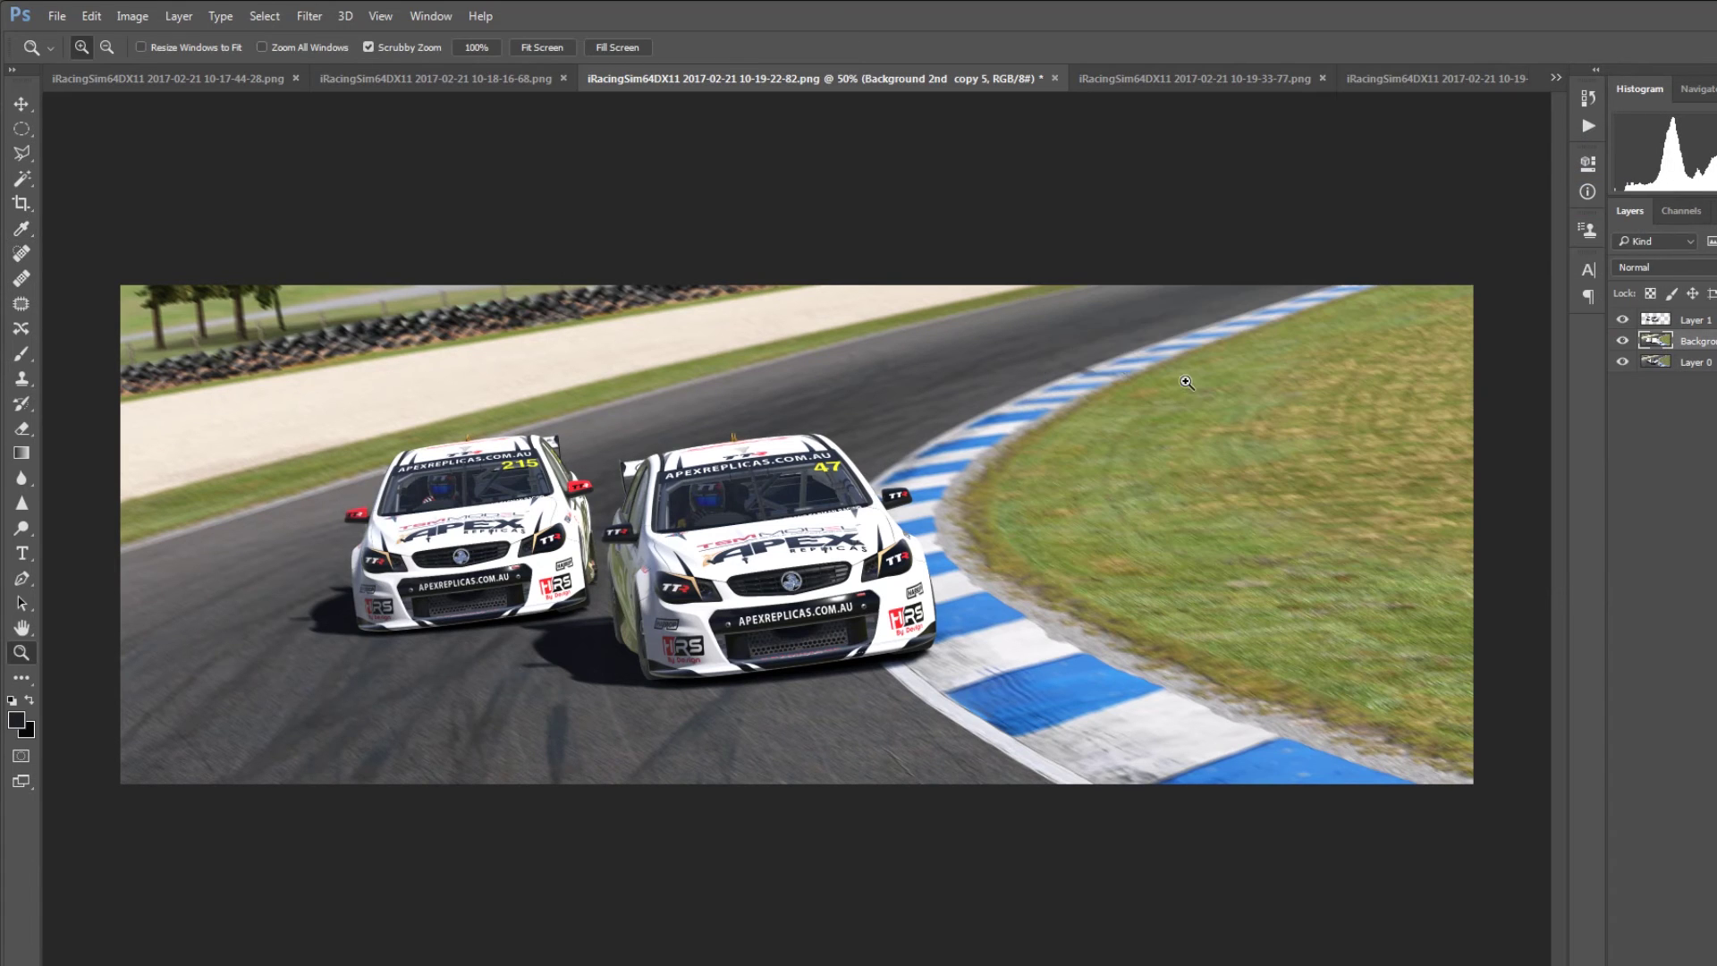
left_click(1622, 341)
left_click(1622, 340)
left_click(1622, 341)
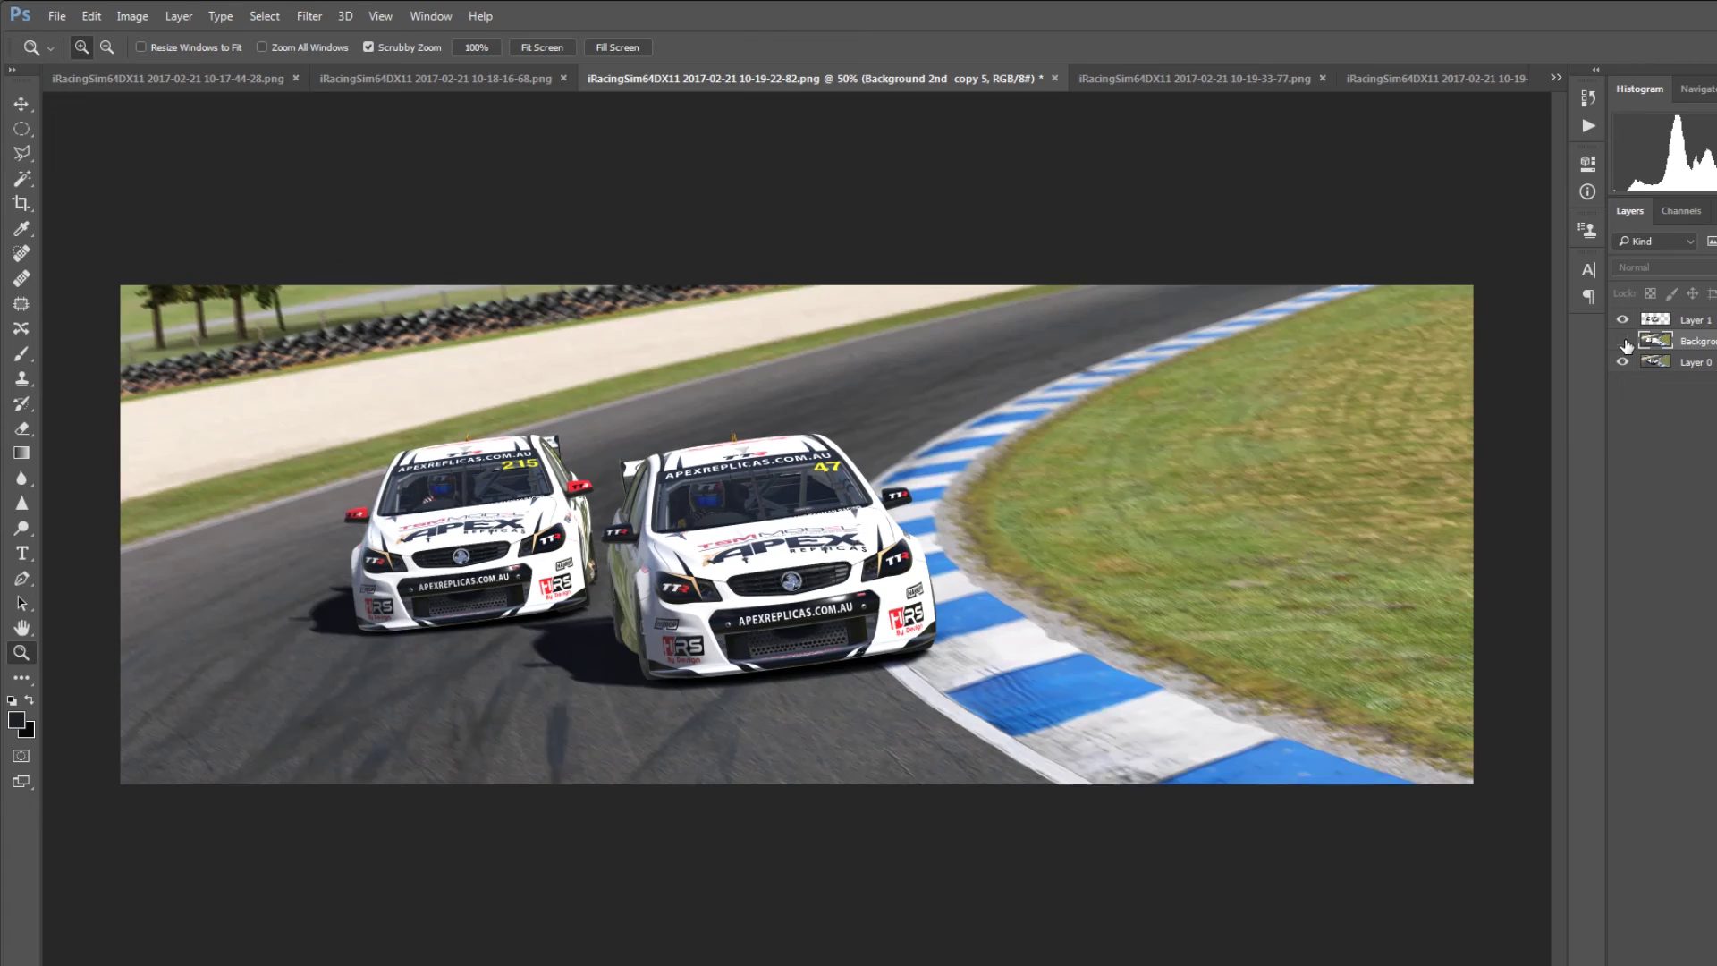
left_click(1624, 343)
left_click(1624, 343)
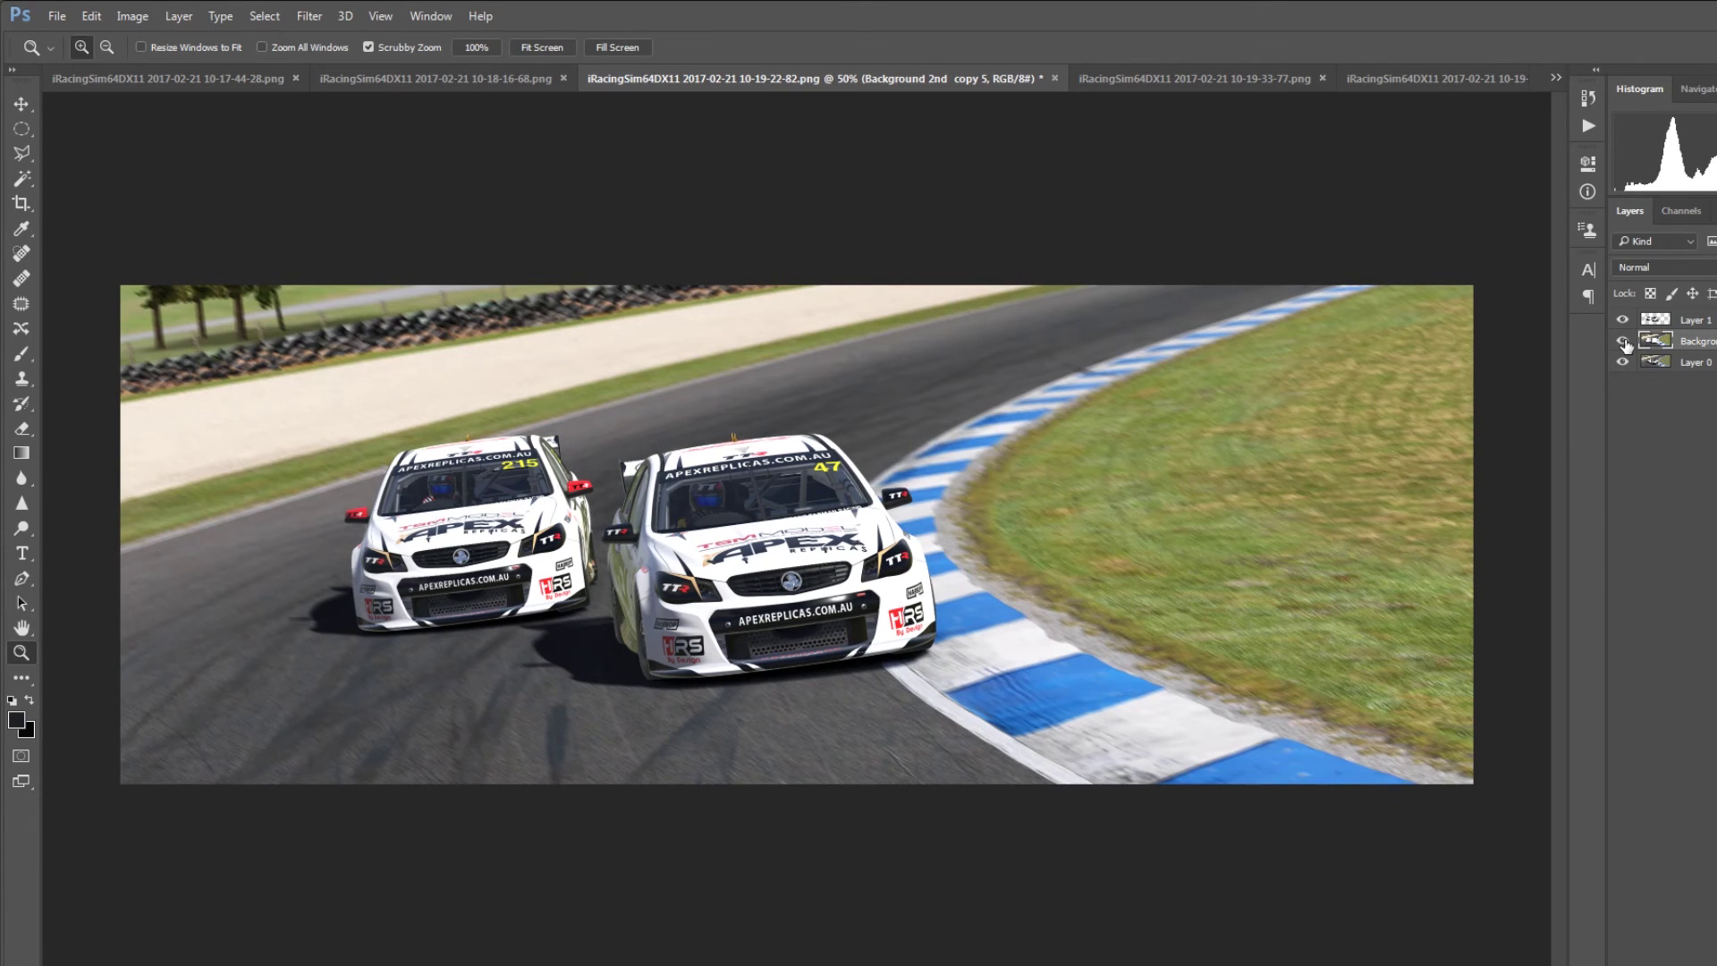
Step: Boost the contrast of the cars layer, Layer 1, with Curves points at input 19, output 13 and input 214, output 232
left_click(1681, 322)
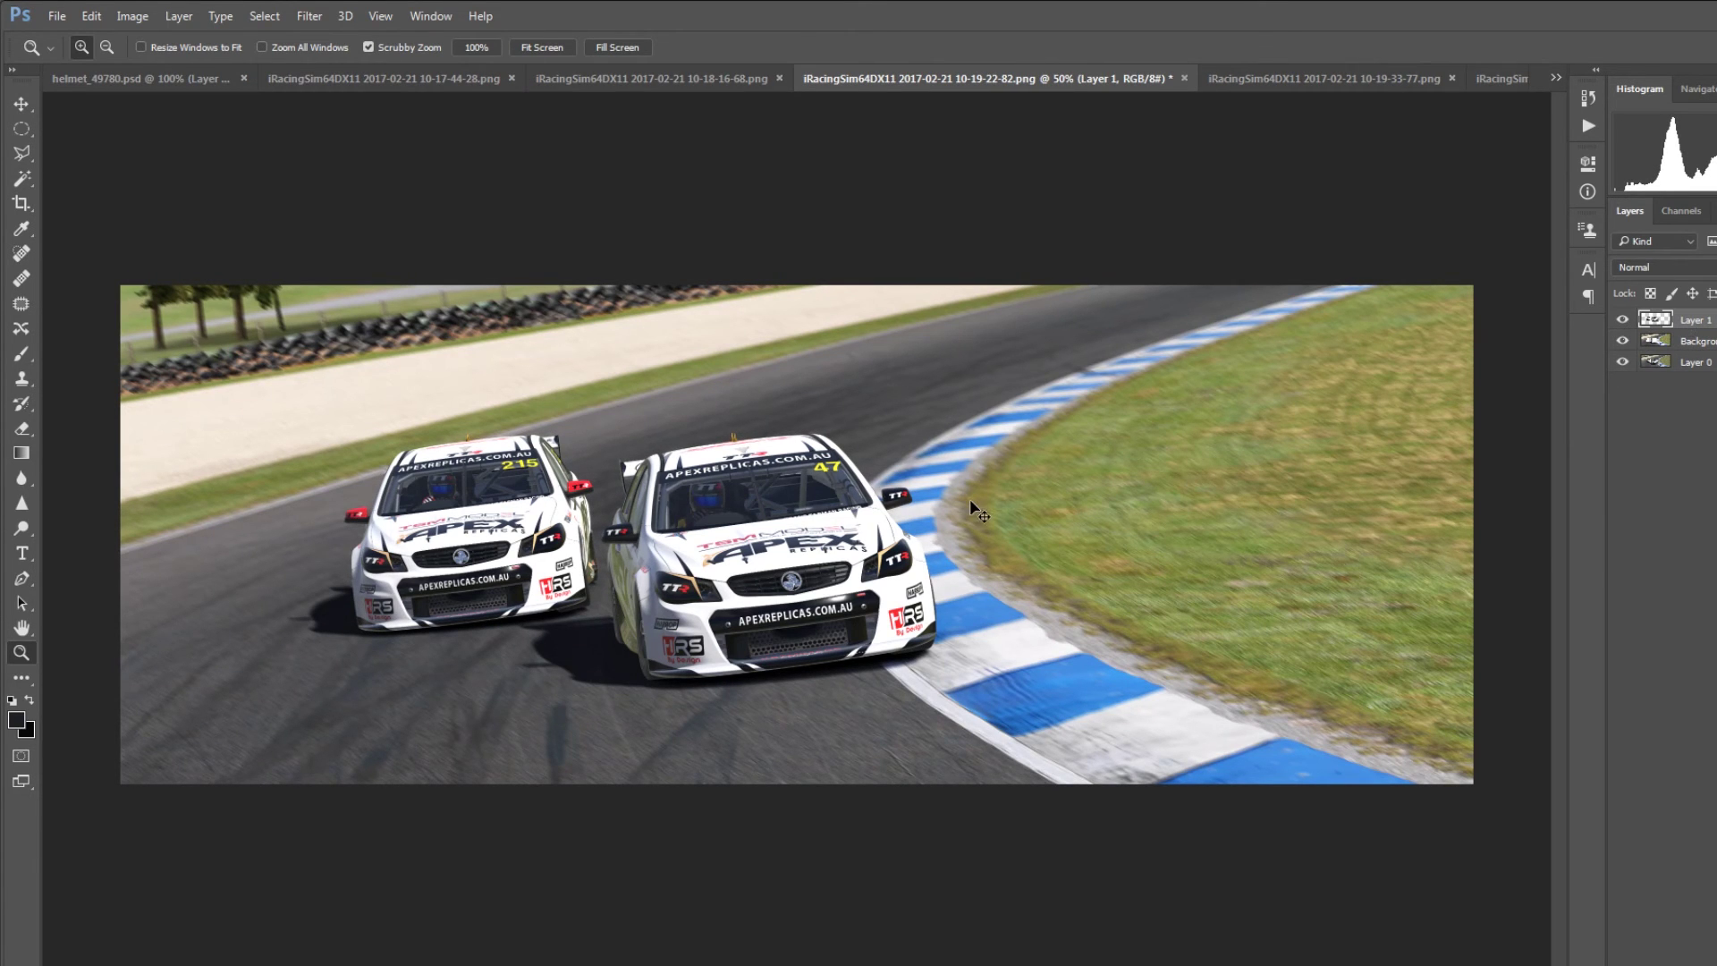
key("ctrl+m")
left_click_drag(1151, 465, 1152, 470)
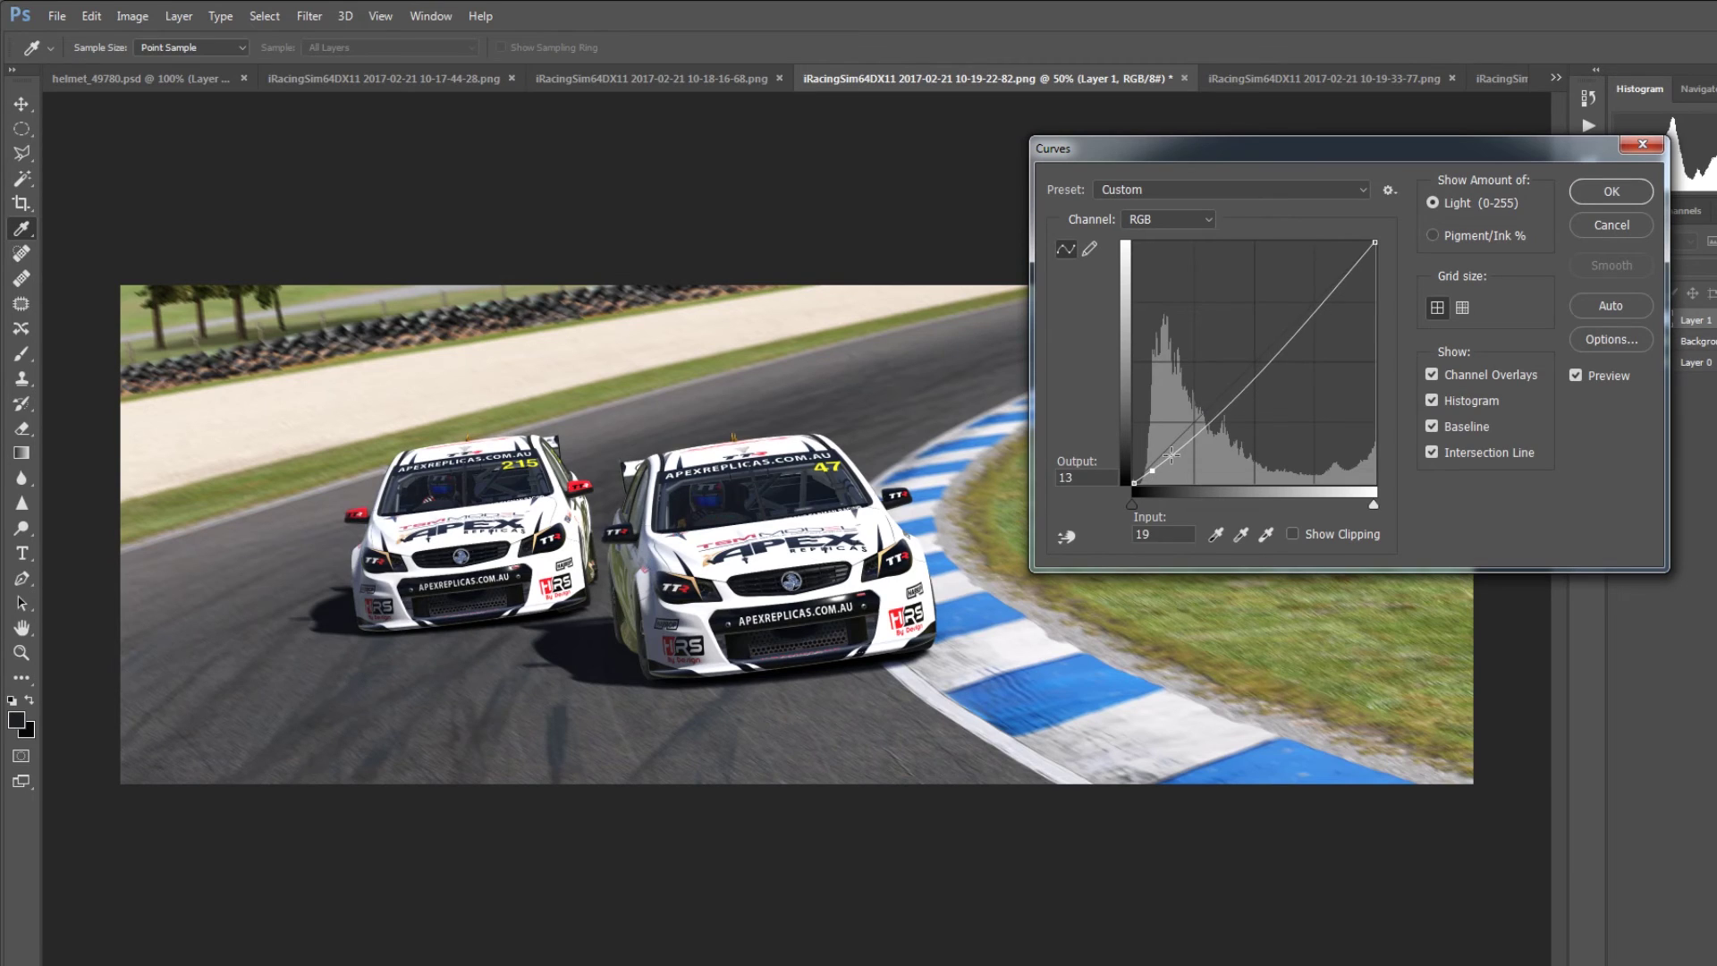
left_click_drag(1253, 363, 1336, 264)
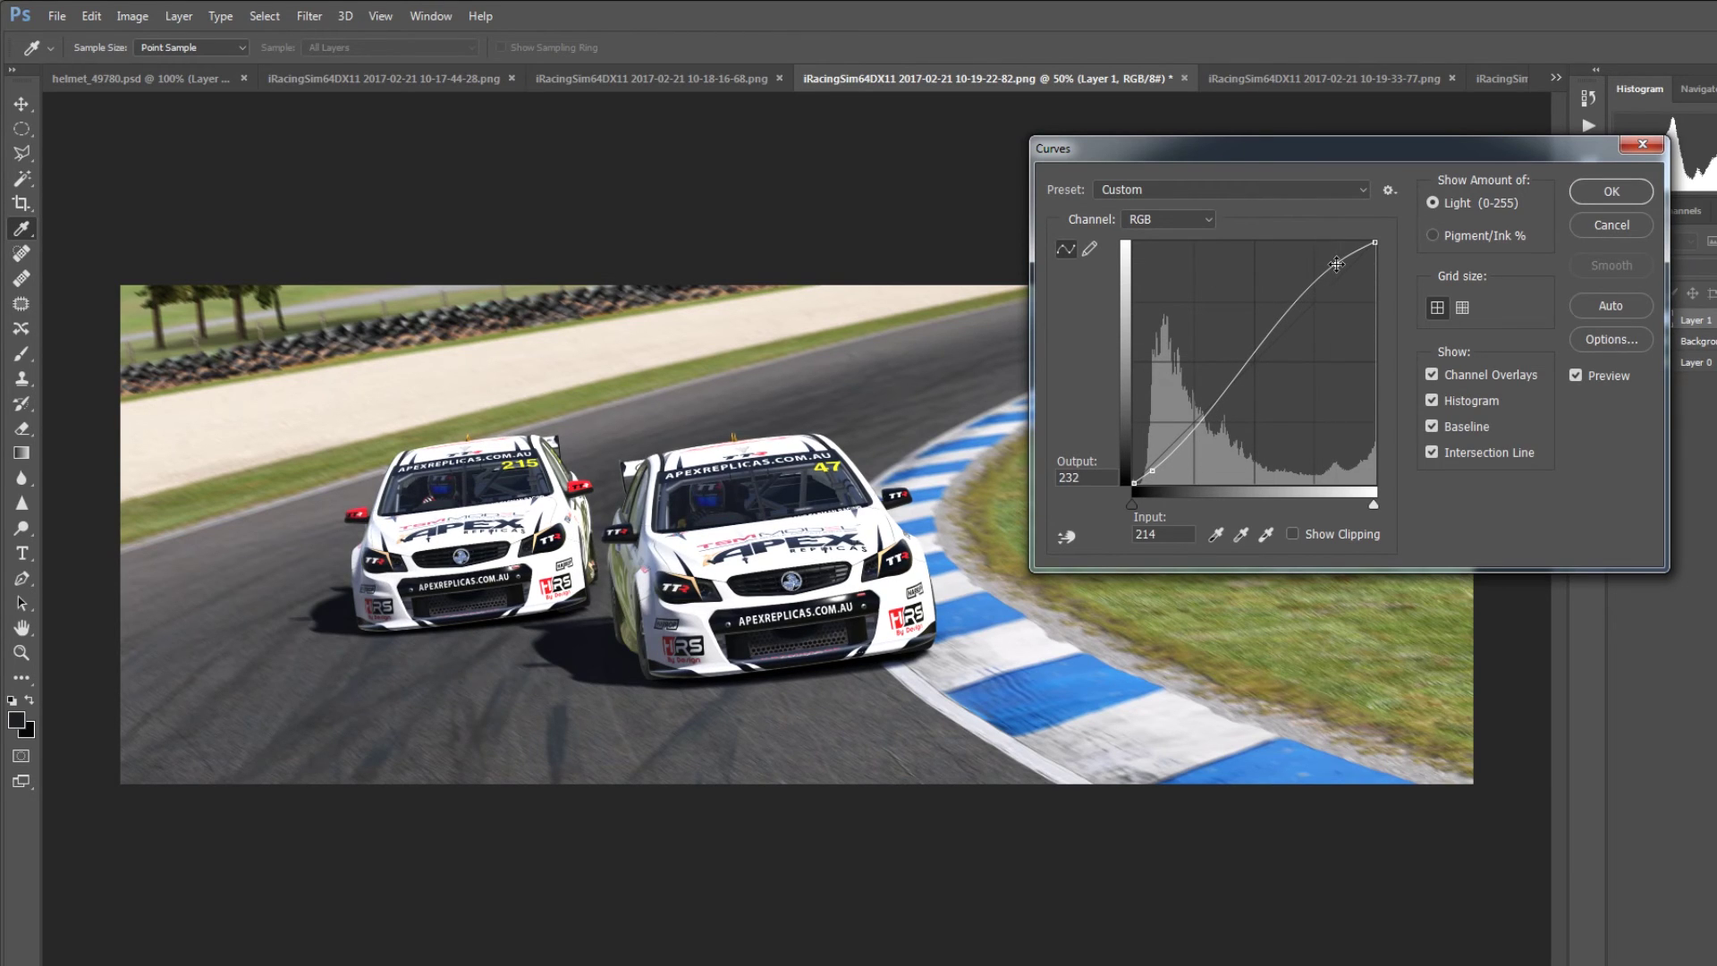
left_click(1152, 471)
left_click(1609, 192)
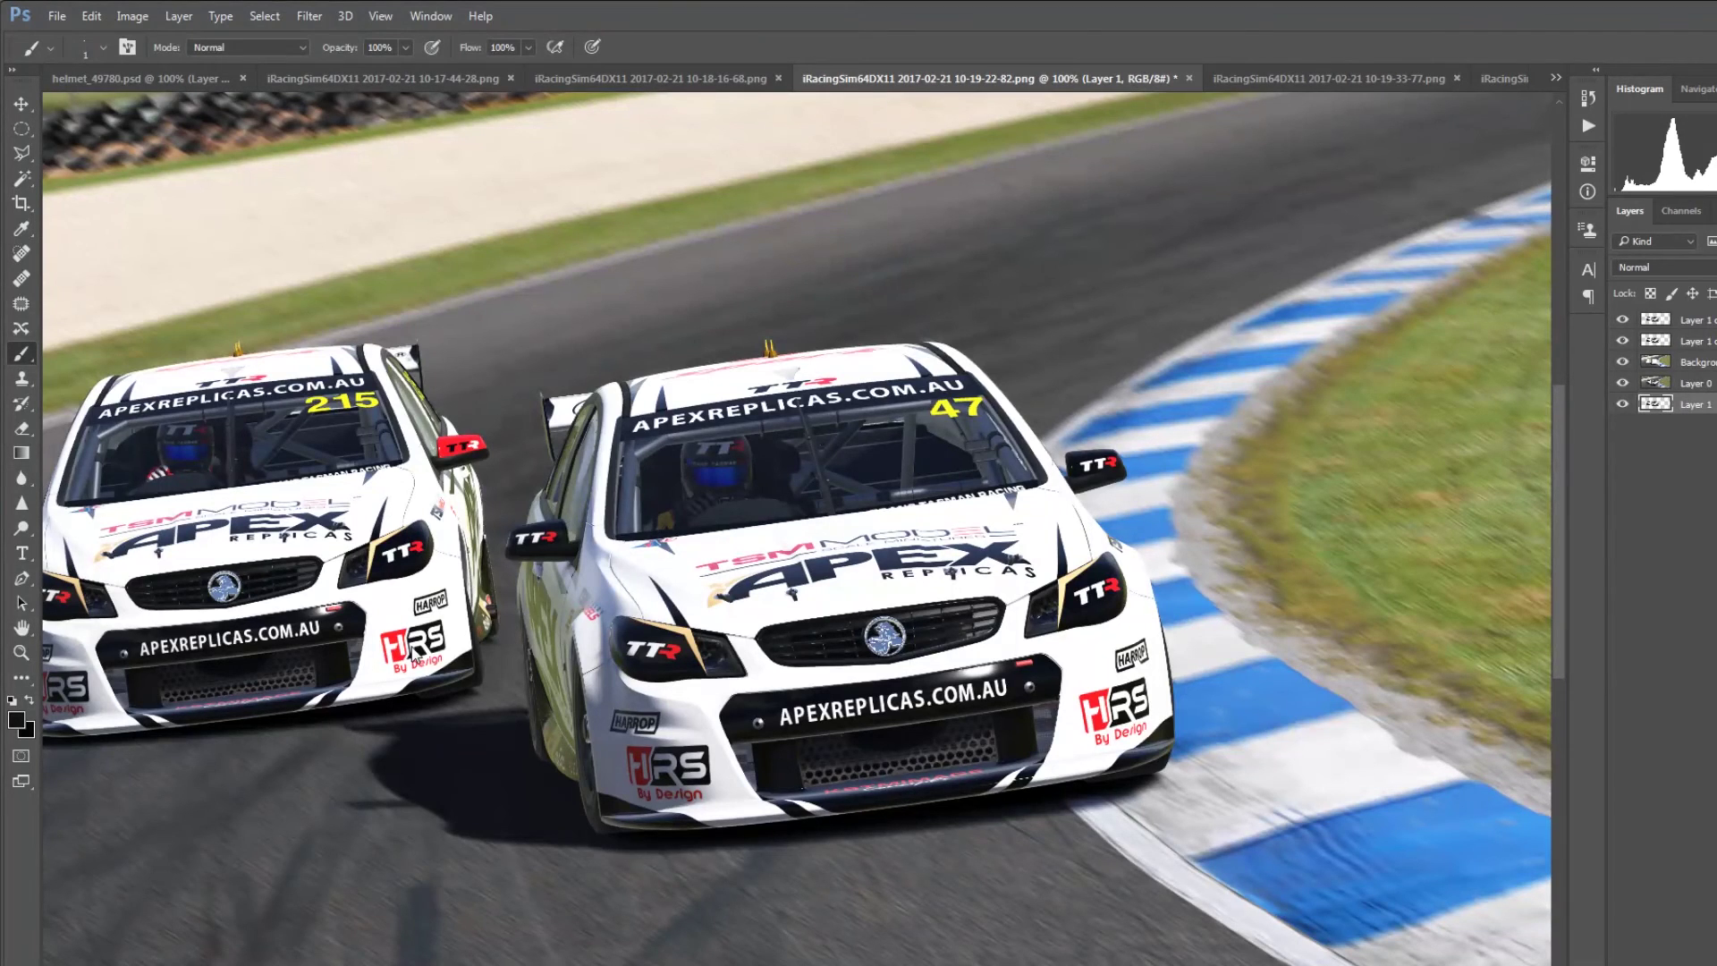
Step: Apply a Motion Blur with angle -37° and distance 10 pixels to the topmost cars layer, Layer 1 copy 2
left_click(1696, 319)
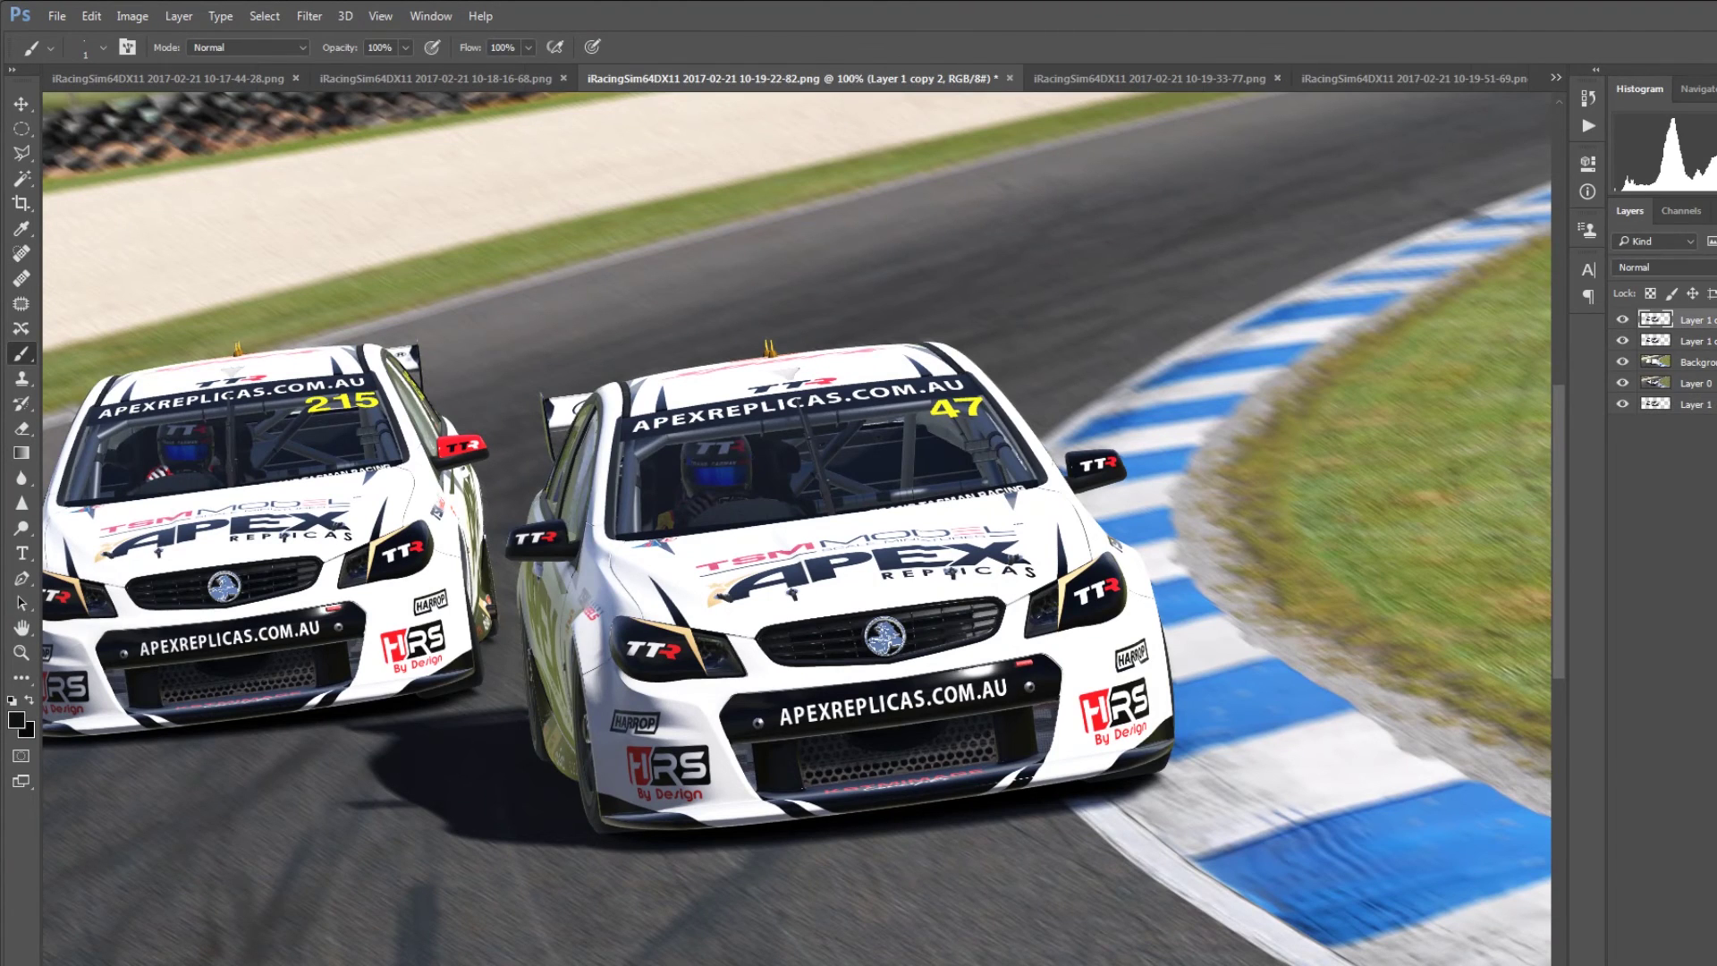
left_click(323, 17)
mouse_move(362, 227)
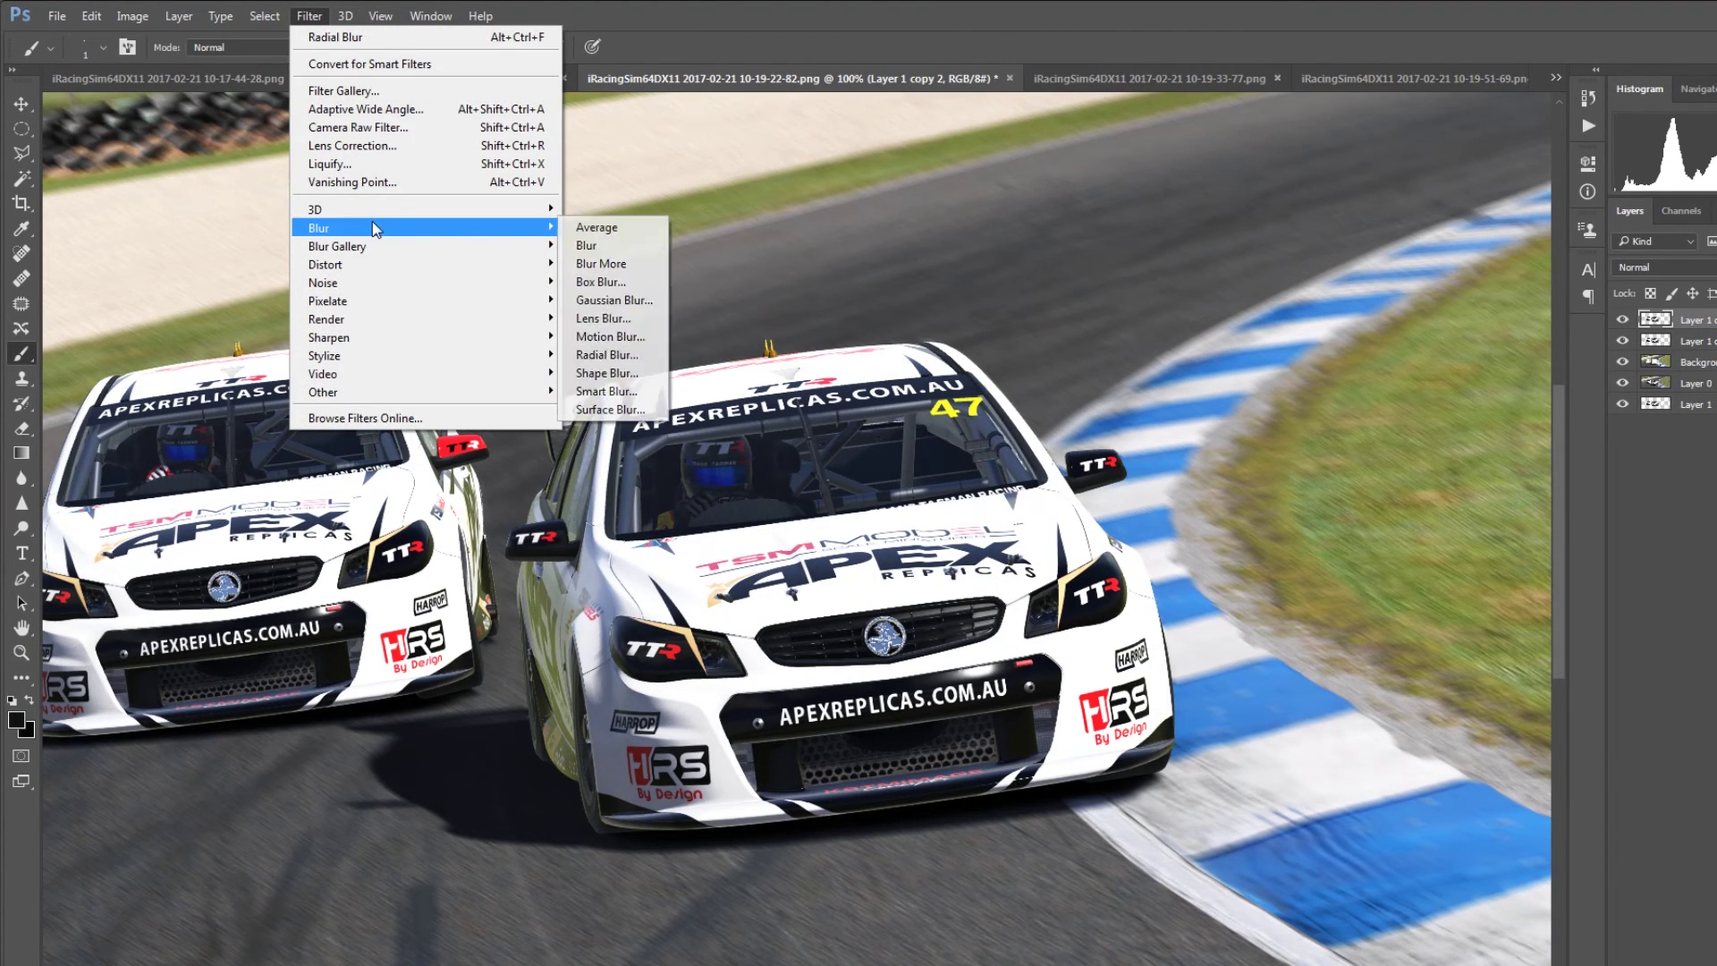
left_click(608, 337)
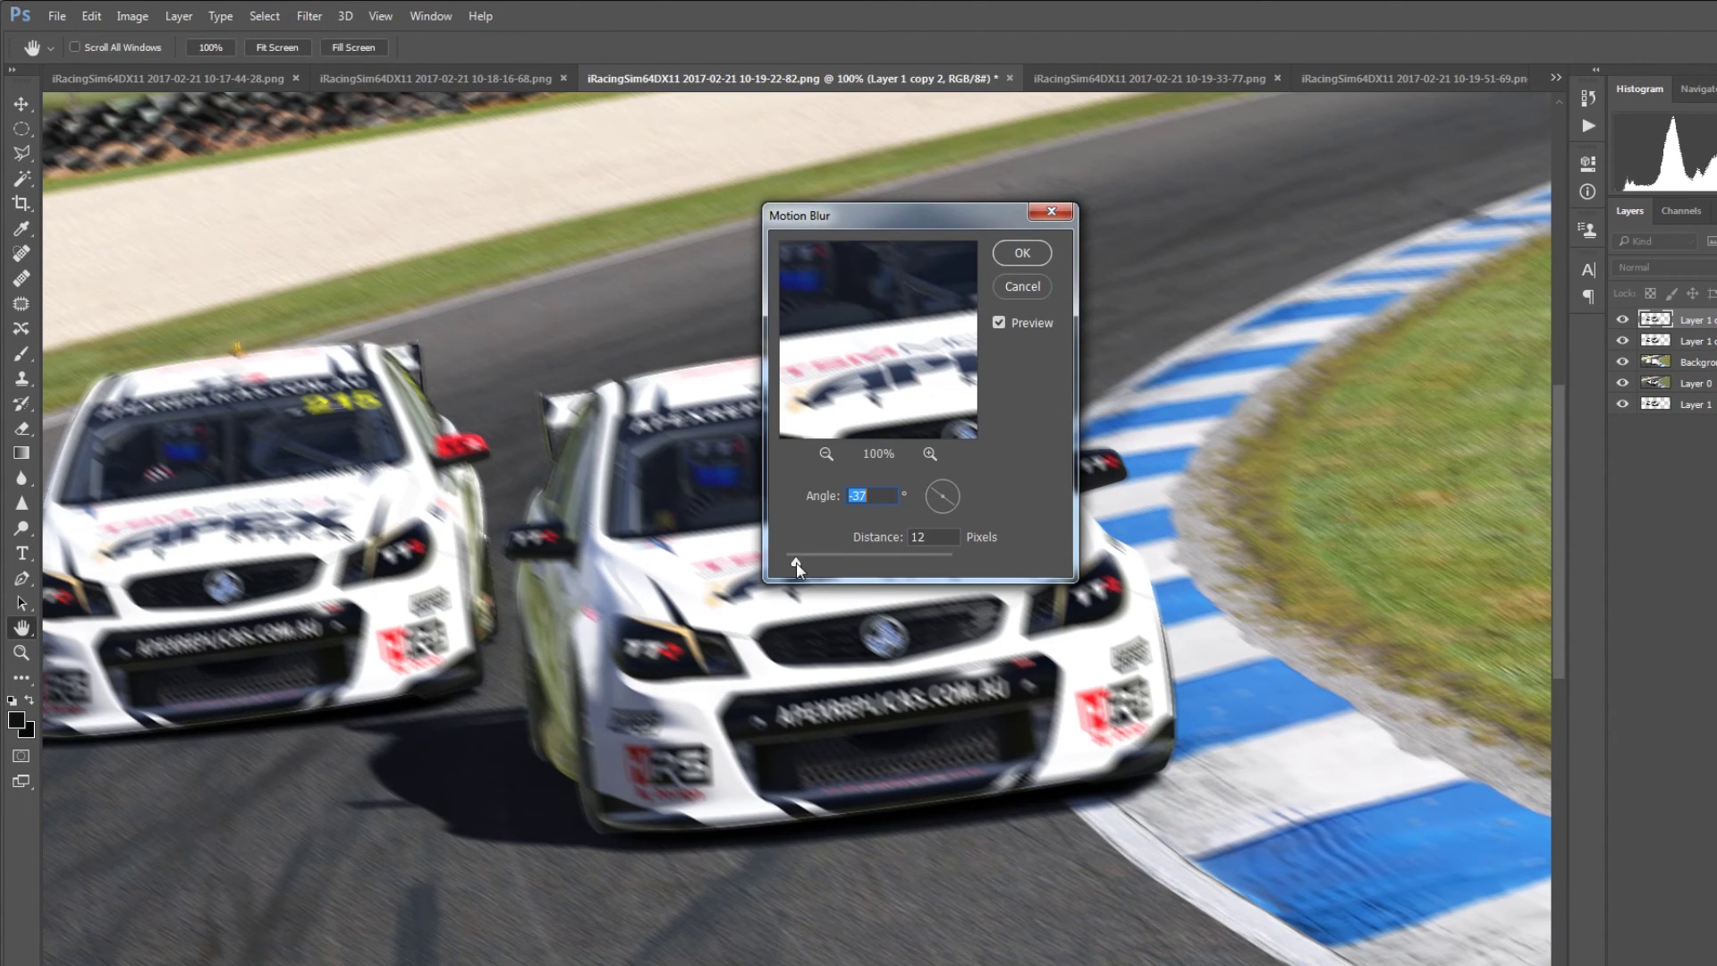
left_click_drag(795, 562, 795, 563)
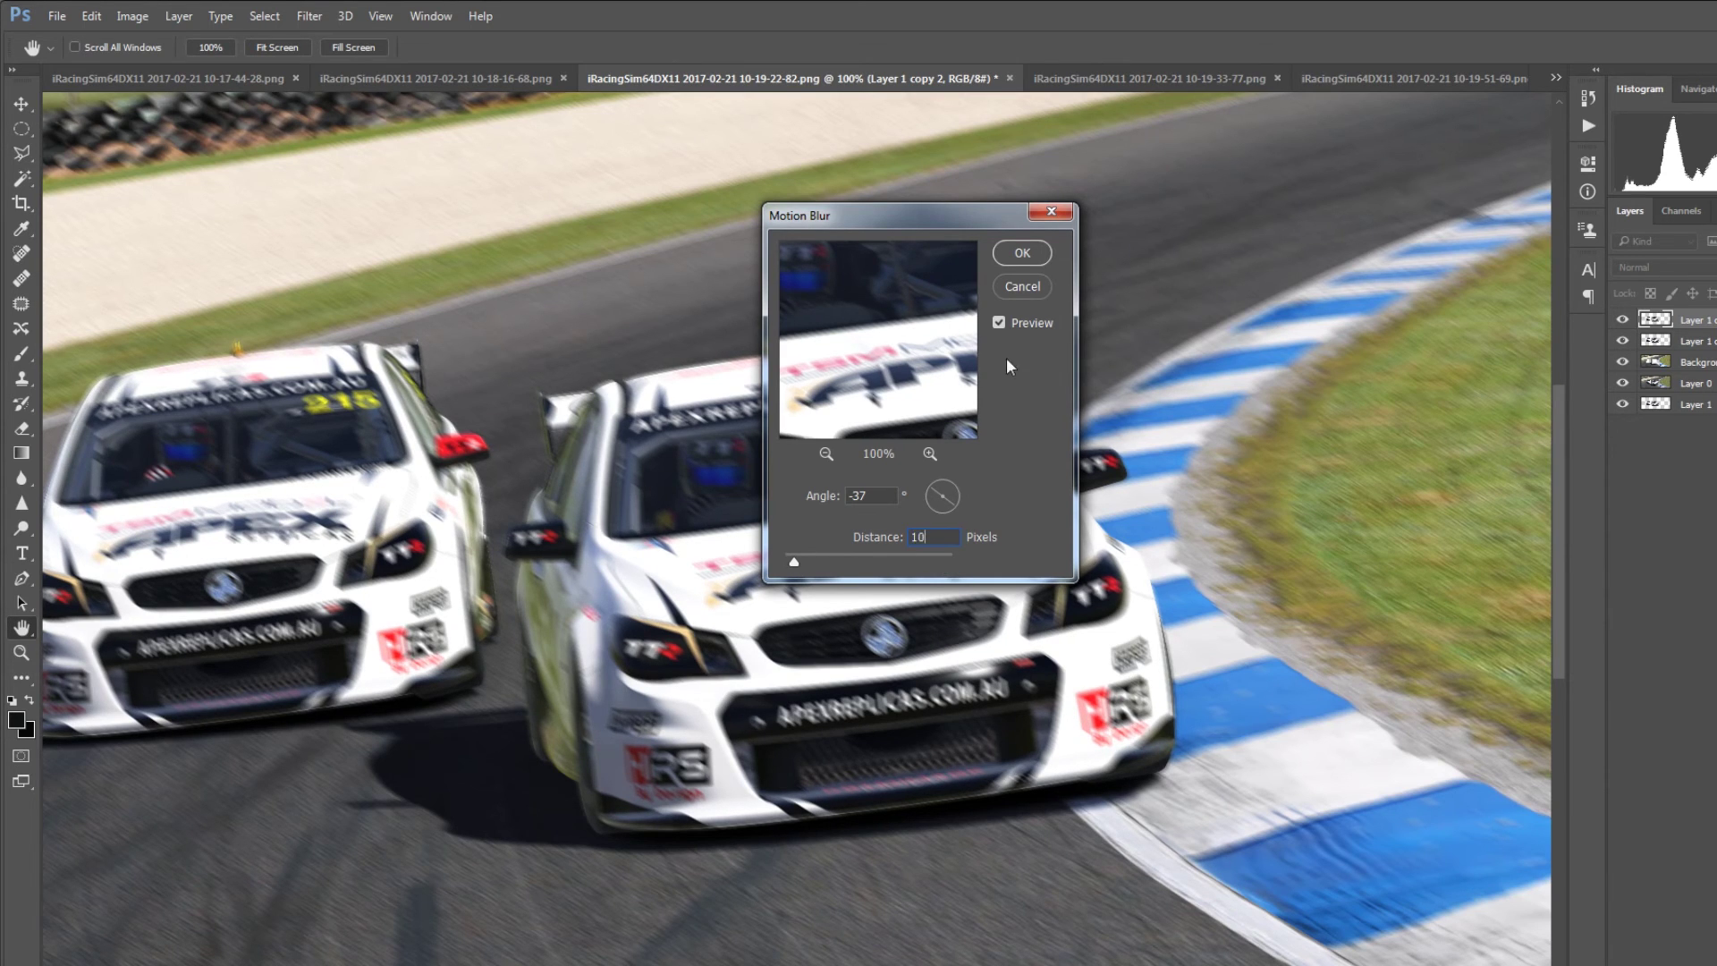
left_click(1022, 253)
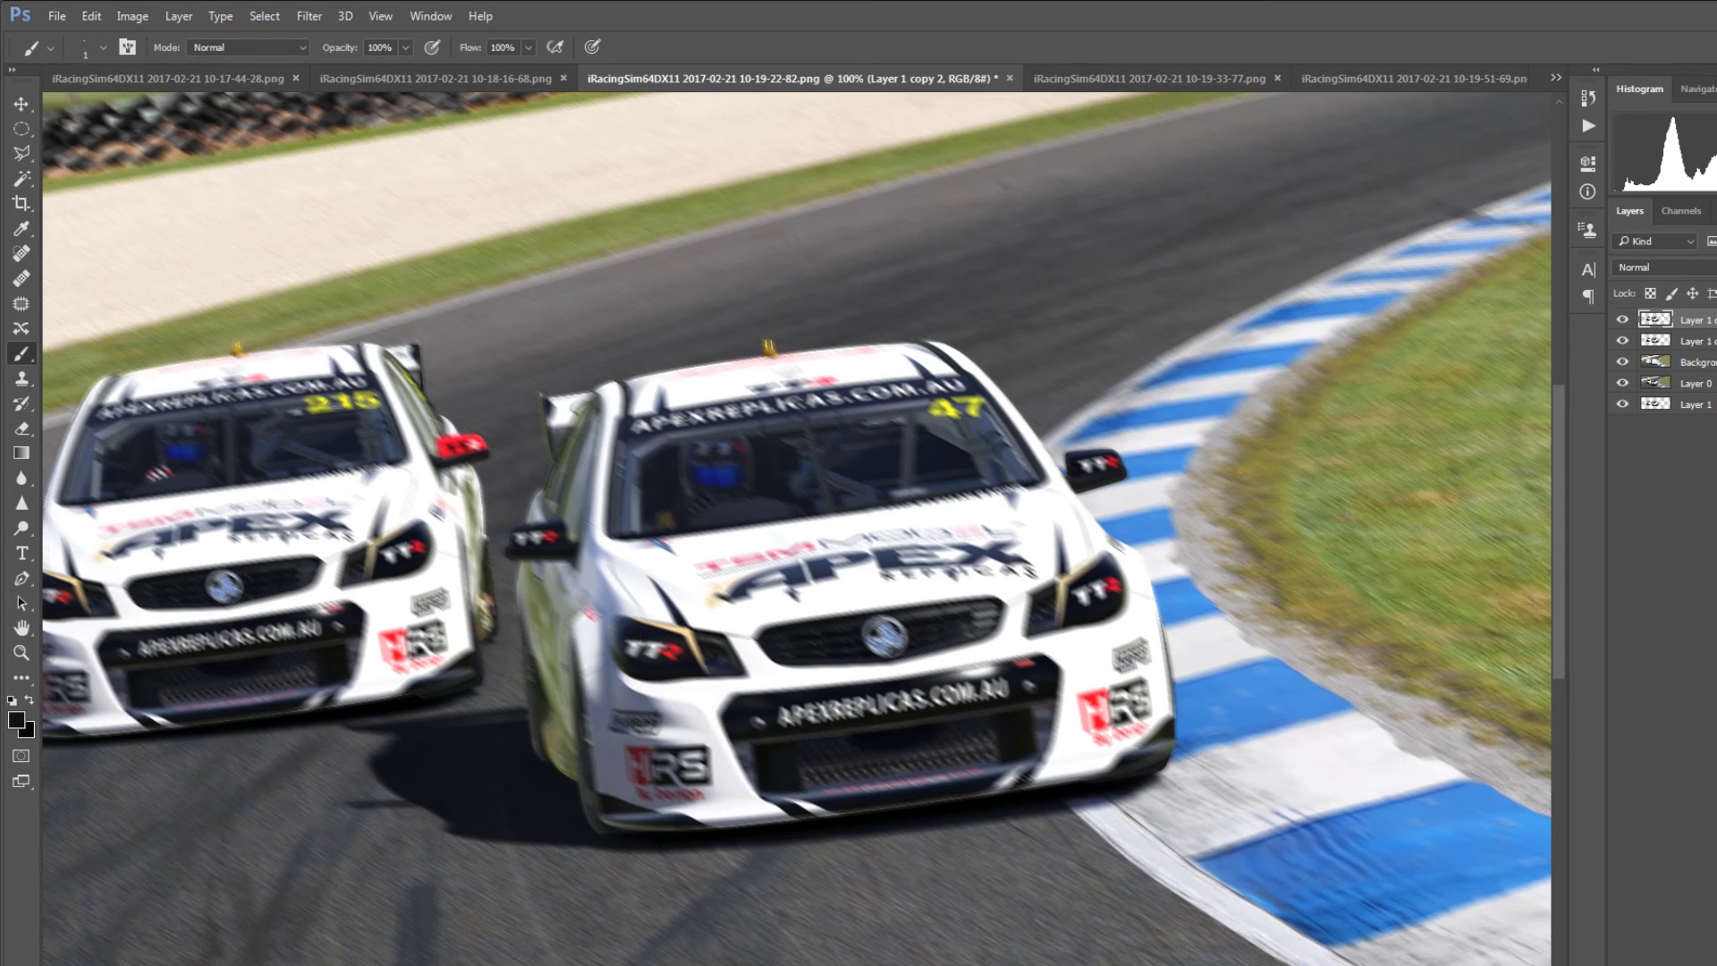
Step: Duplicate the sharp cars layer twice beneath the blurred one and motion-blur the upper duplicate at -37° by 5 pixels
key("ctrl+j")
key("ctrl+j")
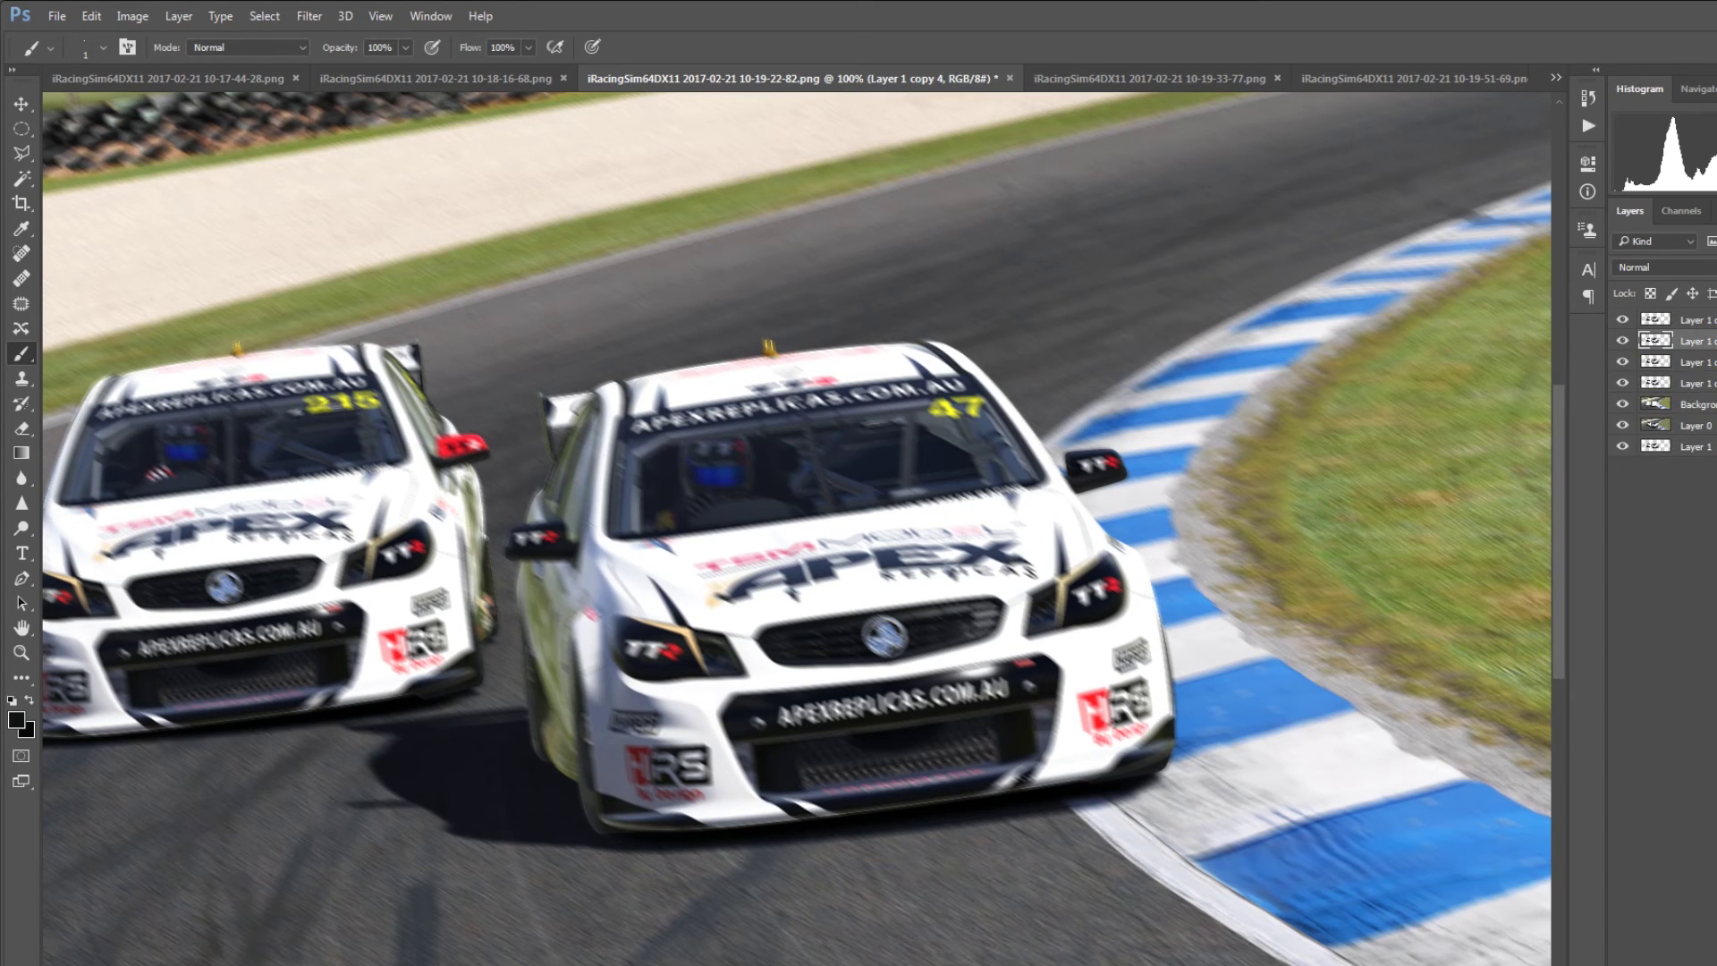
left_click(309, 16)
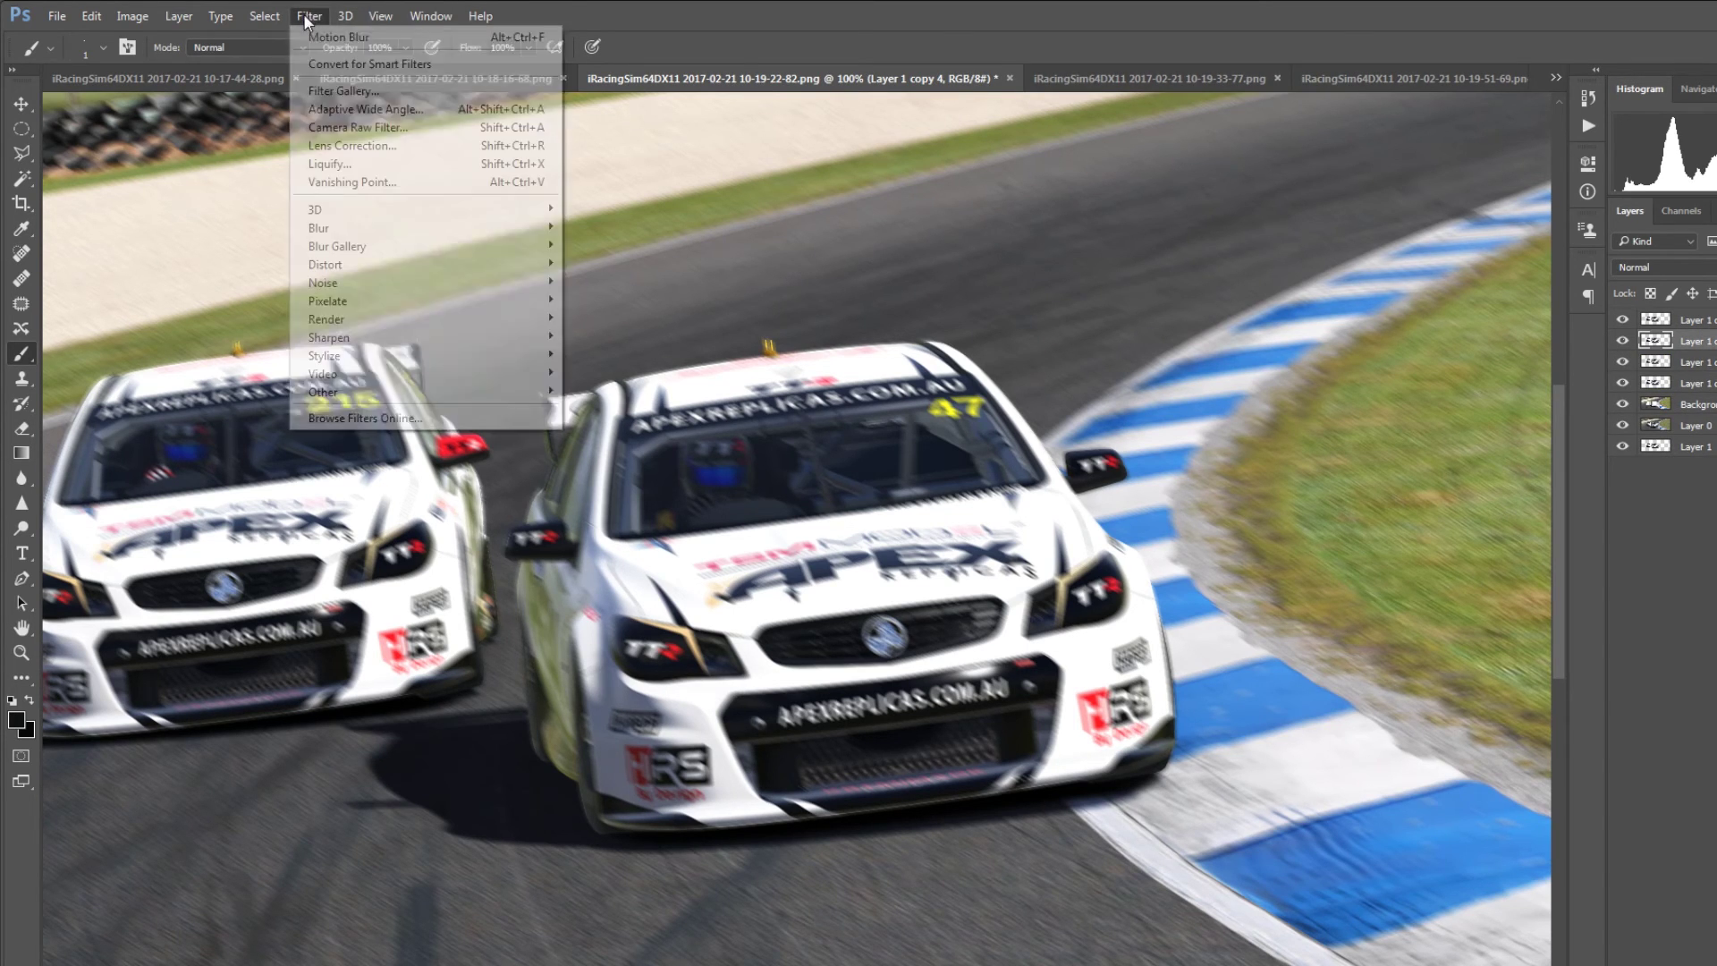
mouse_move(349, 225)
left_click(612, 337)
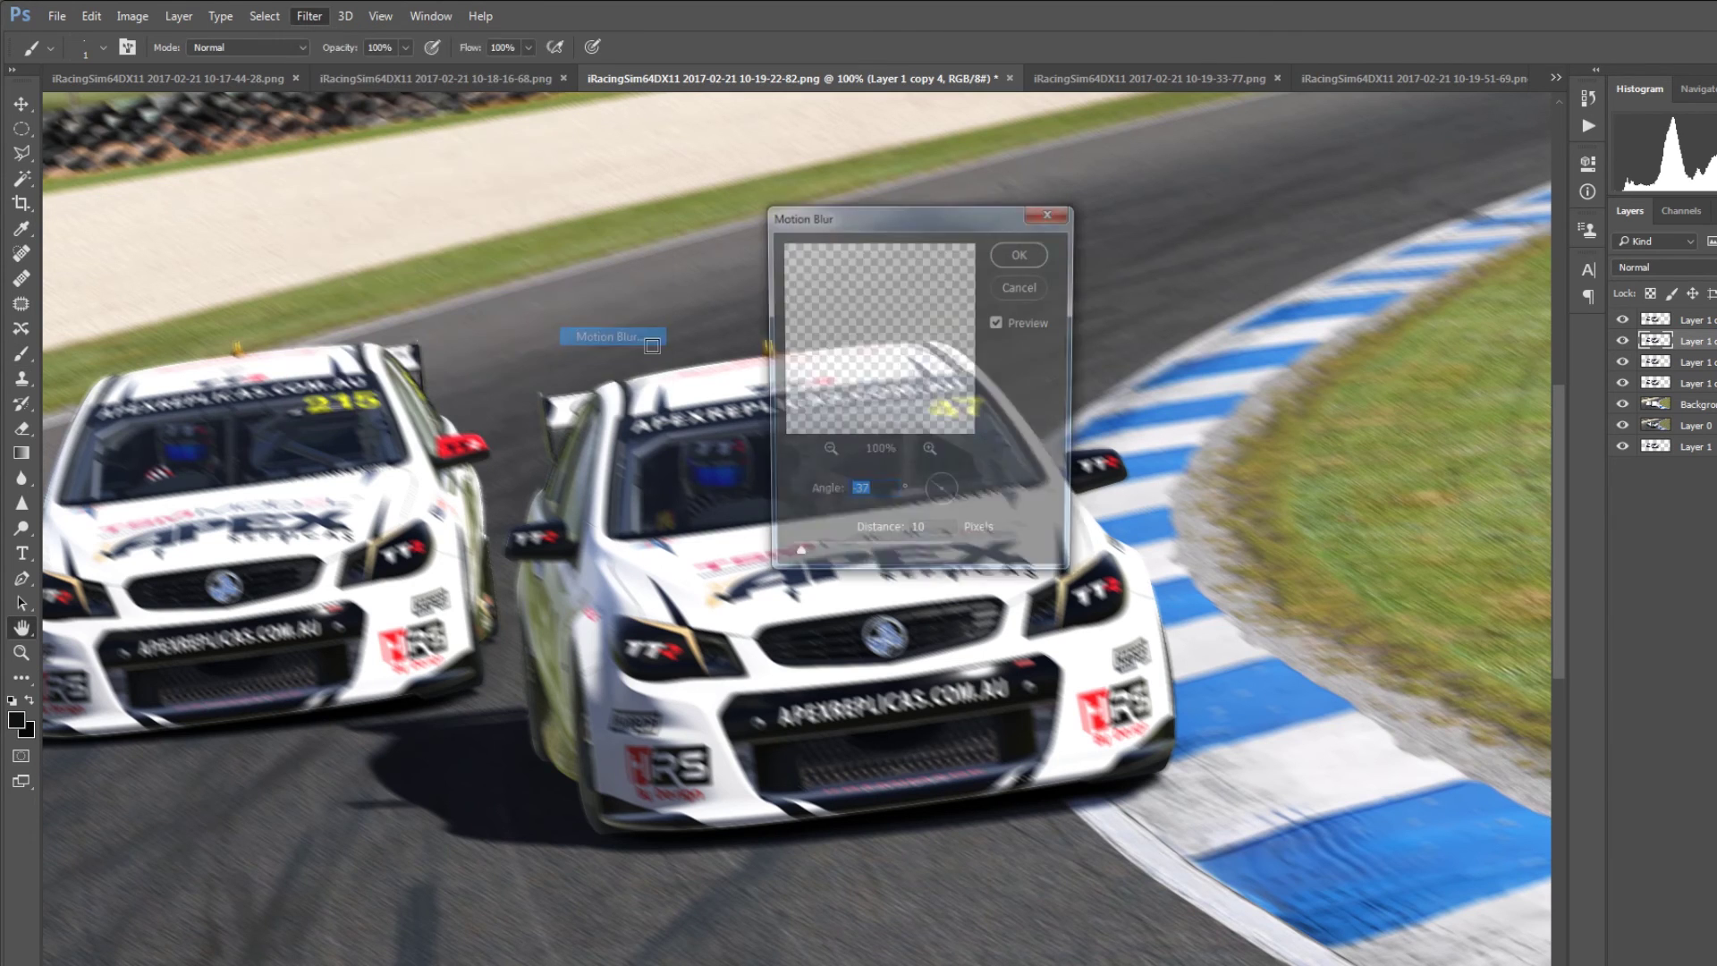
key("Tab")
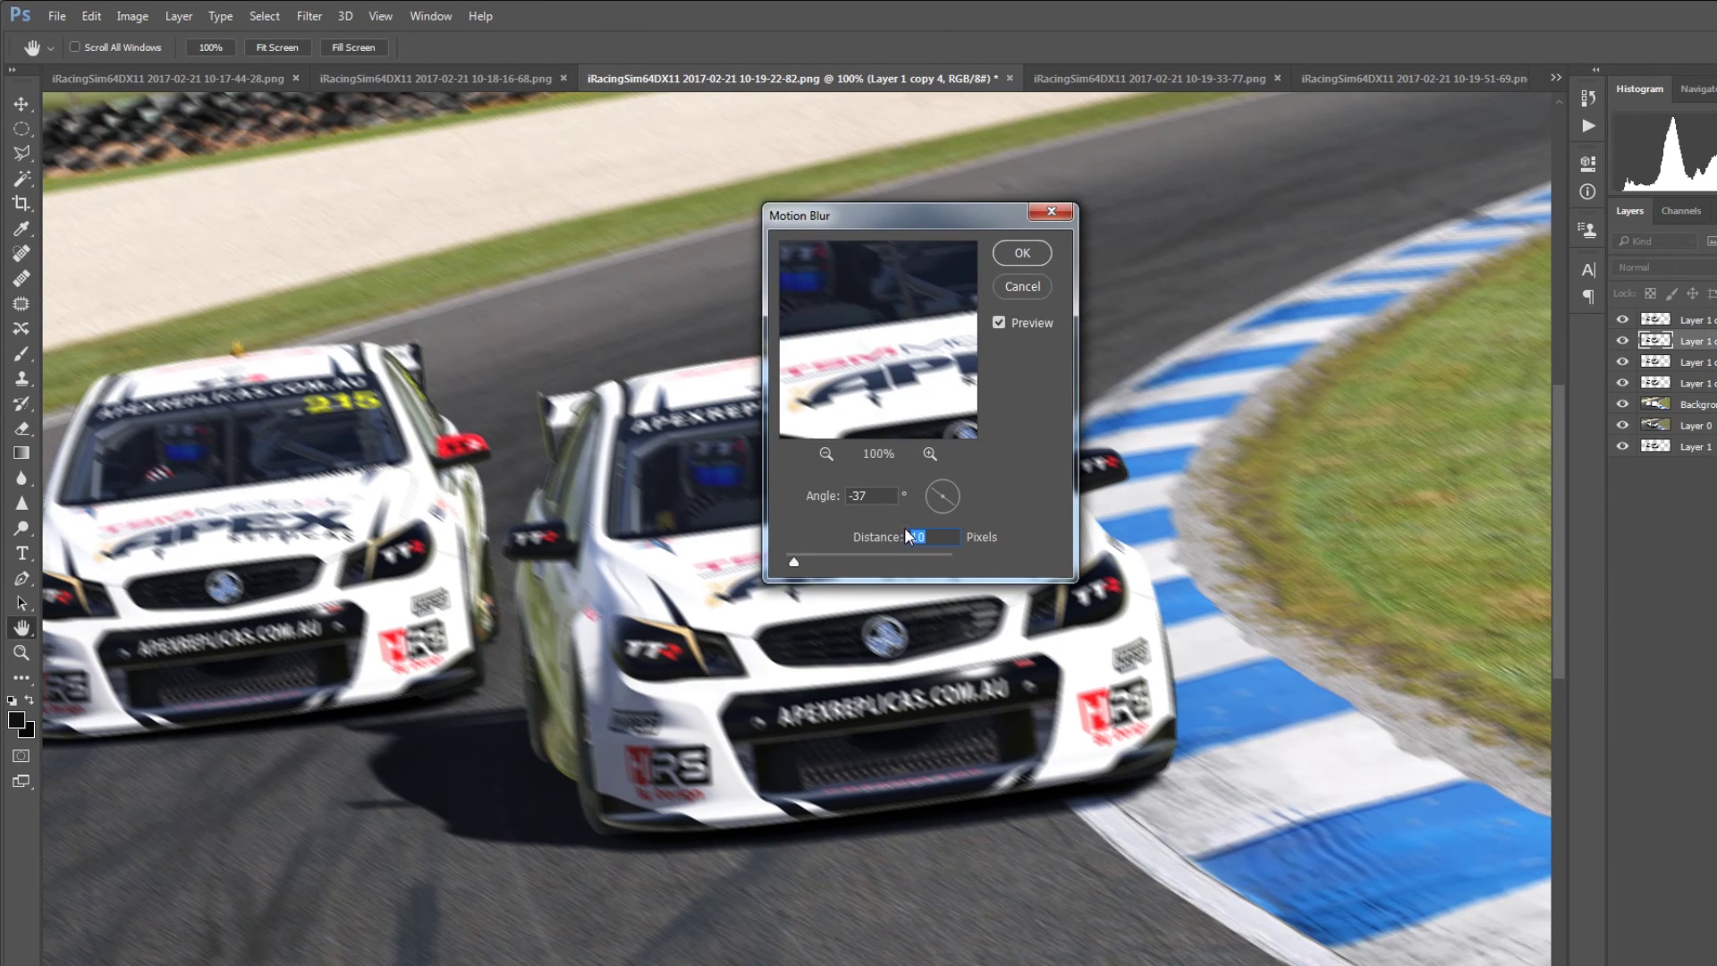
type("5")
left_click(1000, 252)
Step: Apply a Motion Blur with angle -37° and distance 3 pixels to the lower duplicate, Layer 1 copy 3
key("alt+bracketleft")
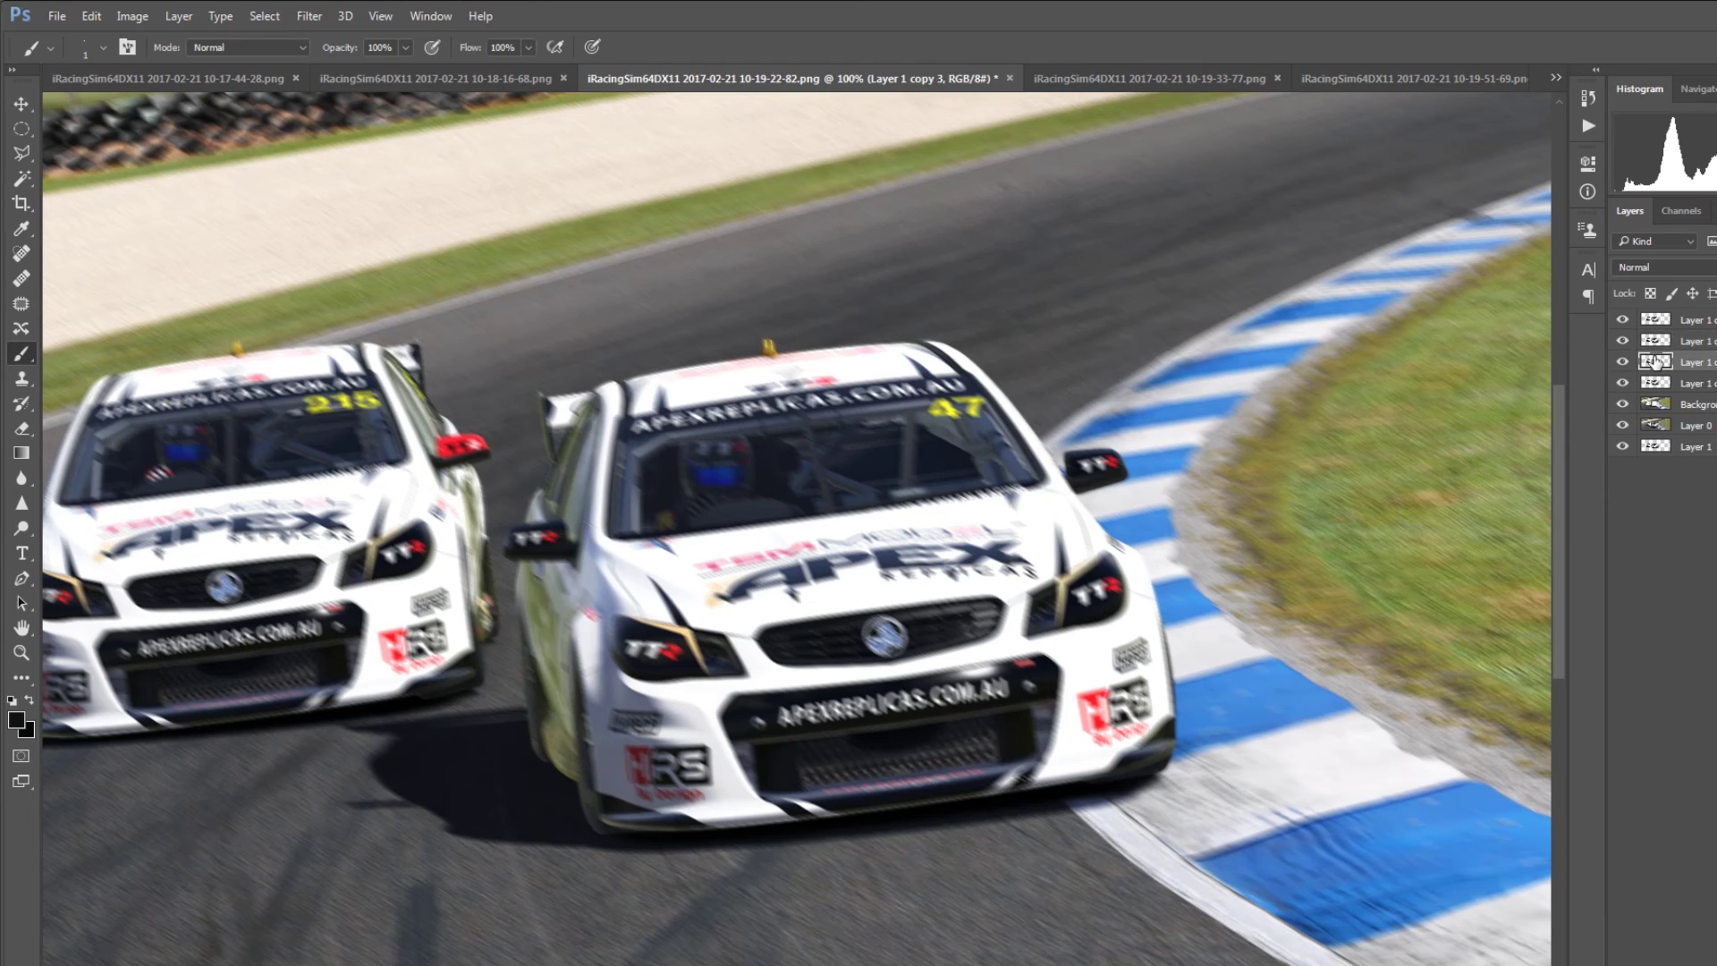
left_click(297, 16)
mouse_move(358, 228)
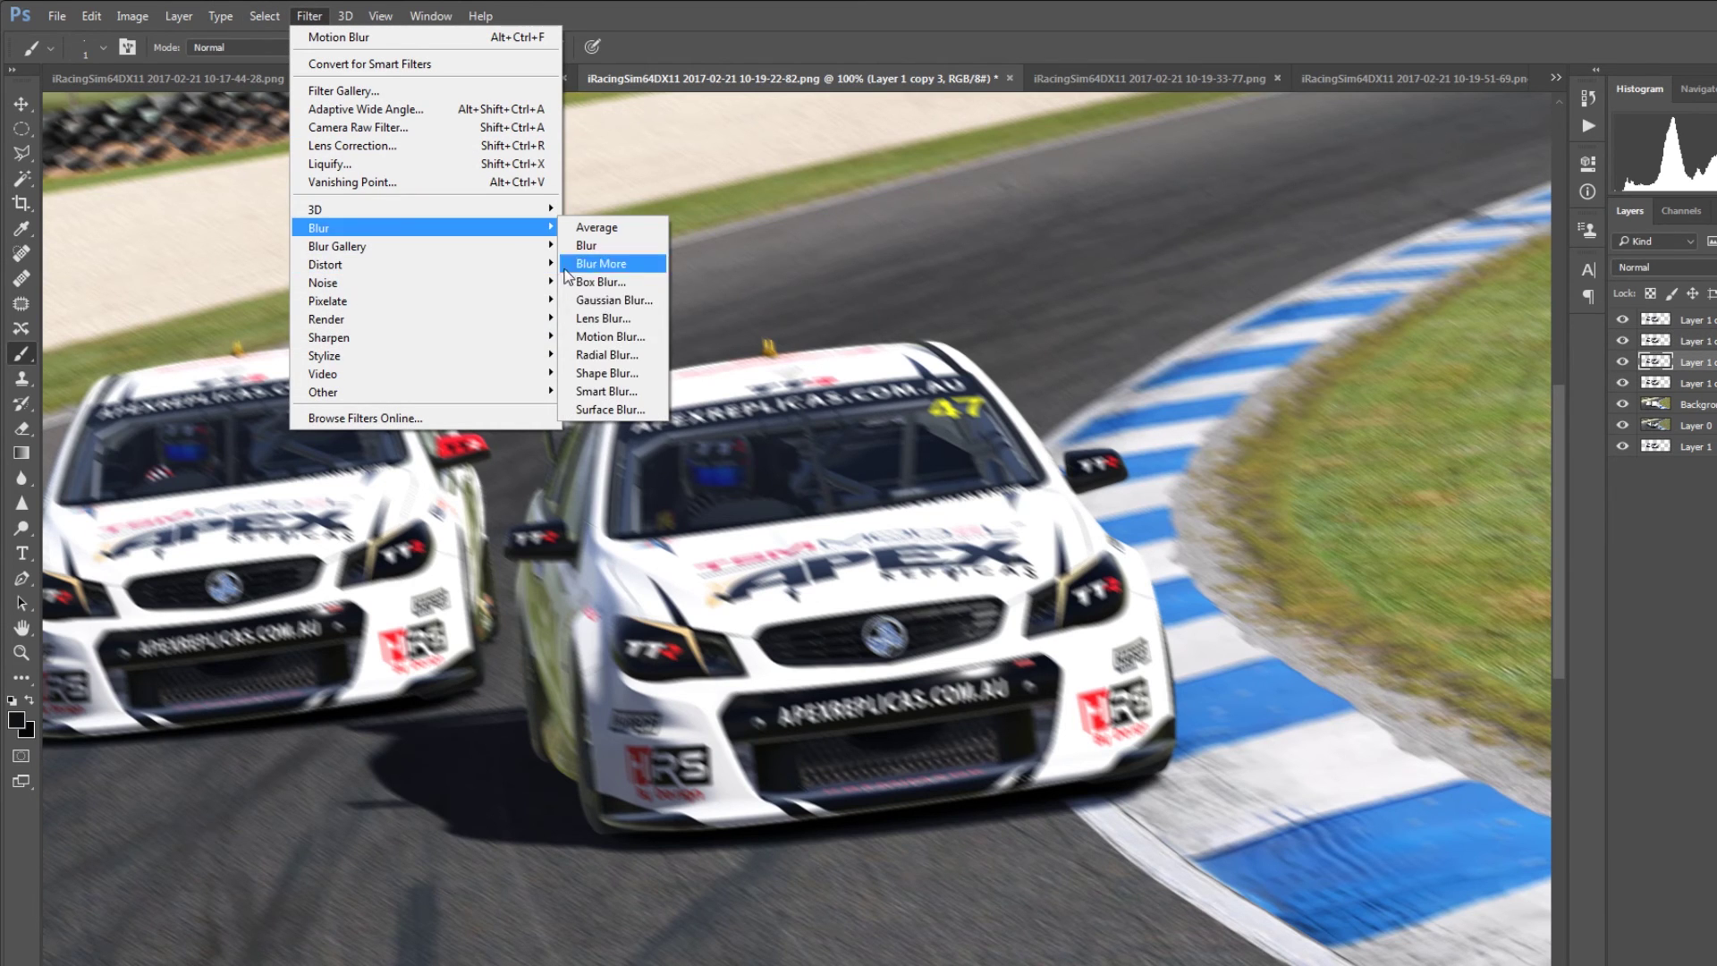
left_click(618, 336)
key("Tab")
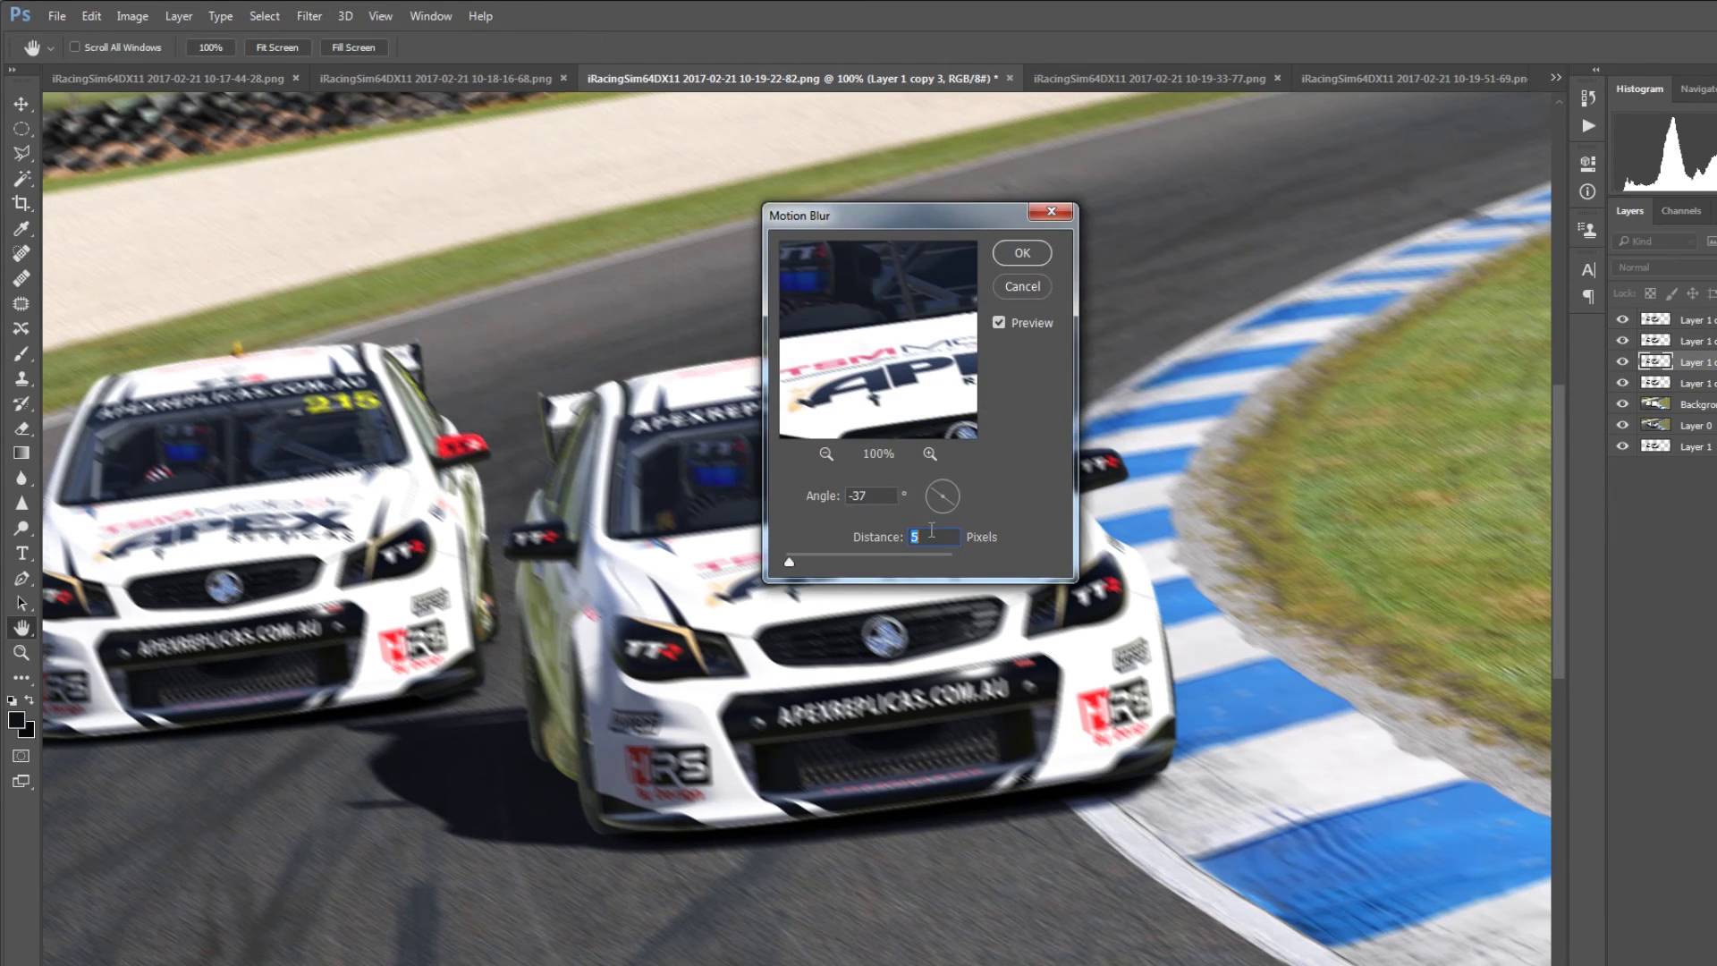
type("3")
left_click(1026, 252)
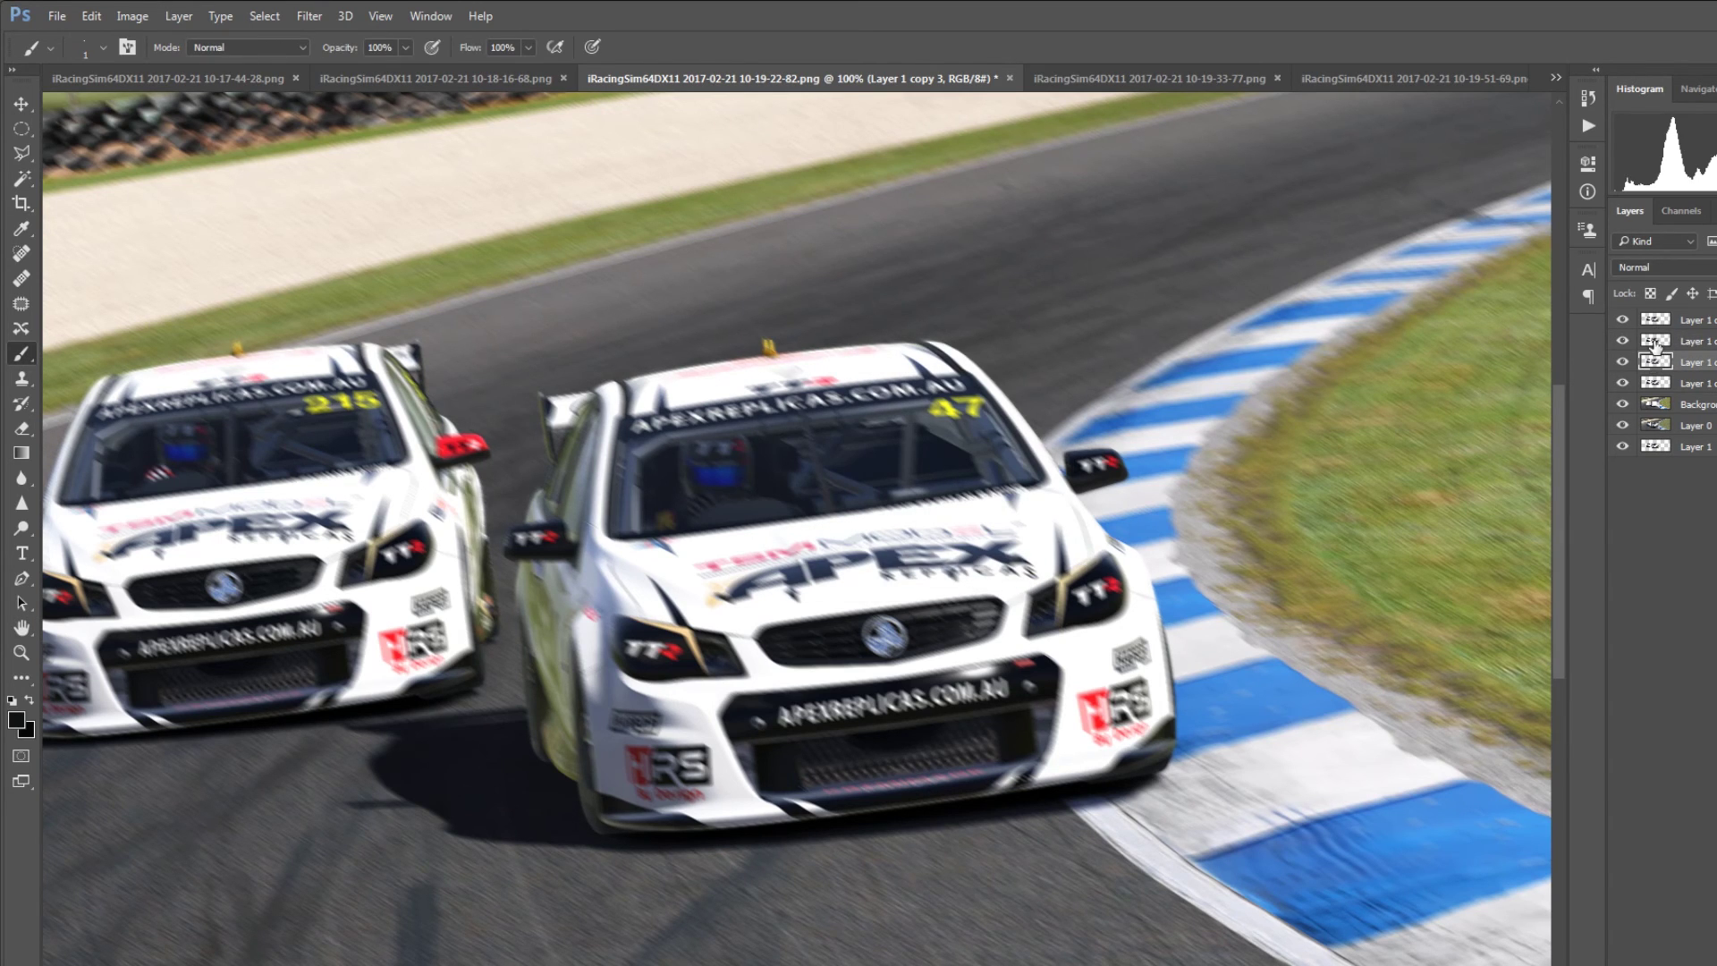
Step: On Layer 1 copy 2, erase the blur over car 47's nose, bonnet and windscreen with a soft 306 px Eraser at 100% opacity
left_click(1689, 322)
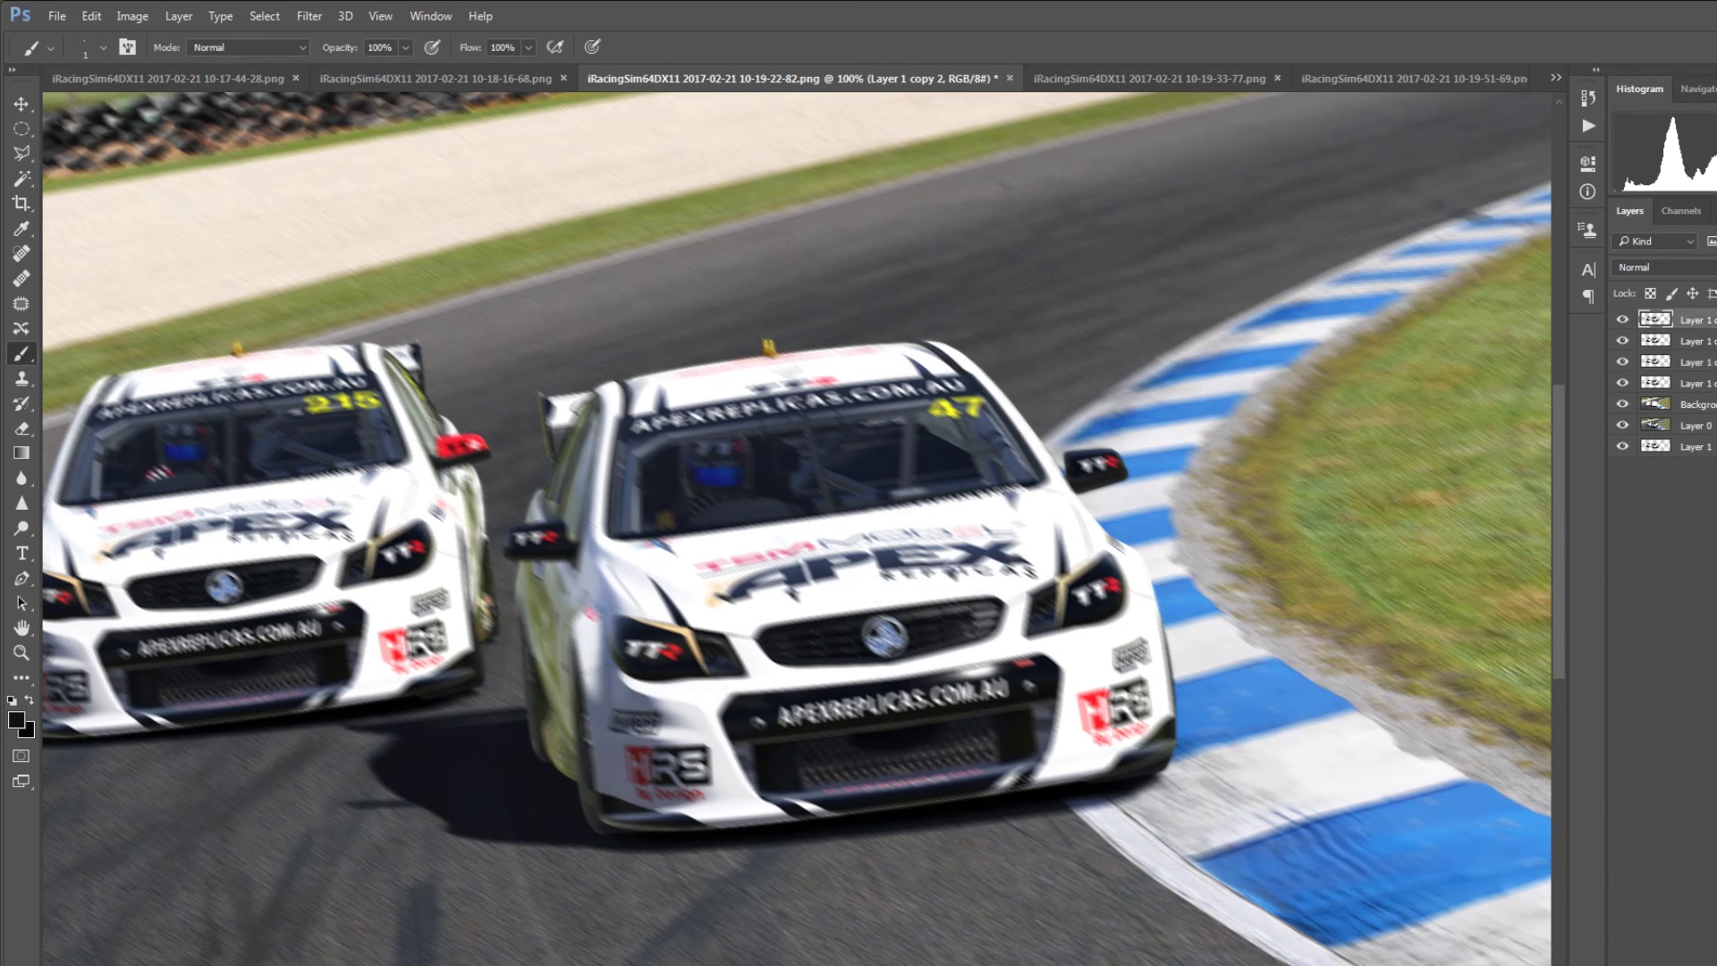
left_click(29, 428)
left_click(330, 47)
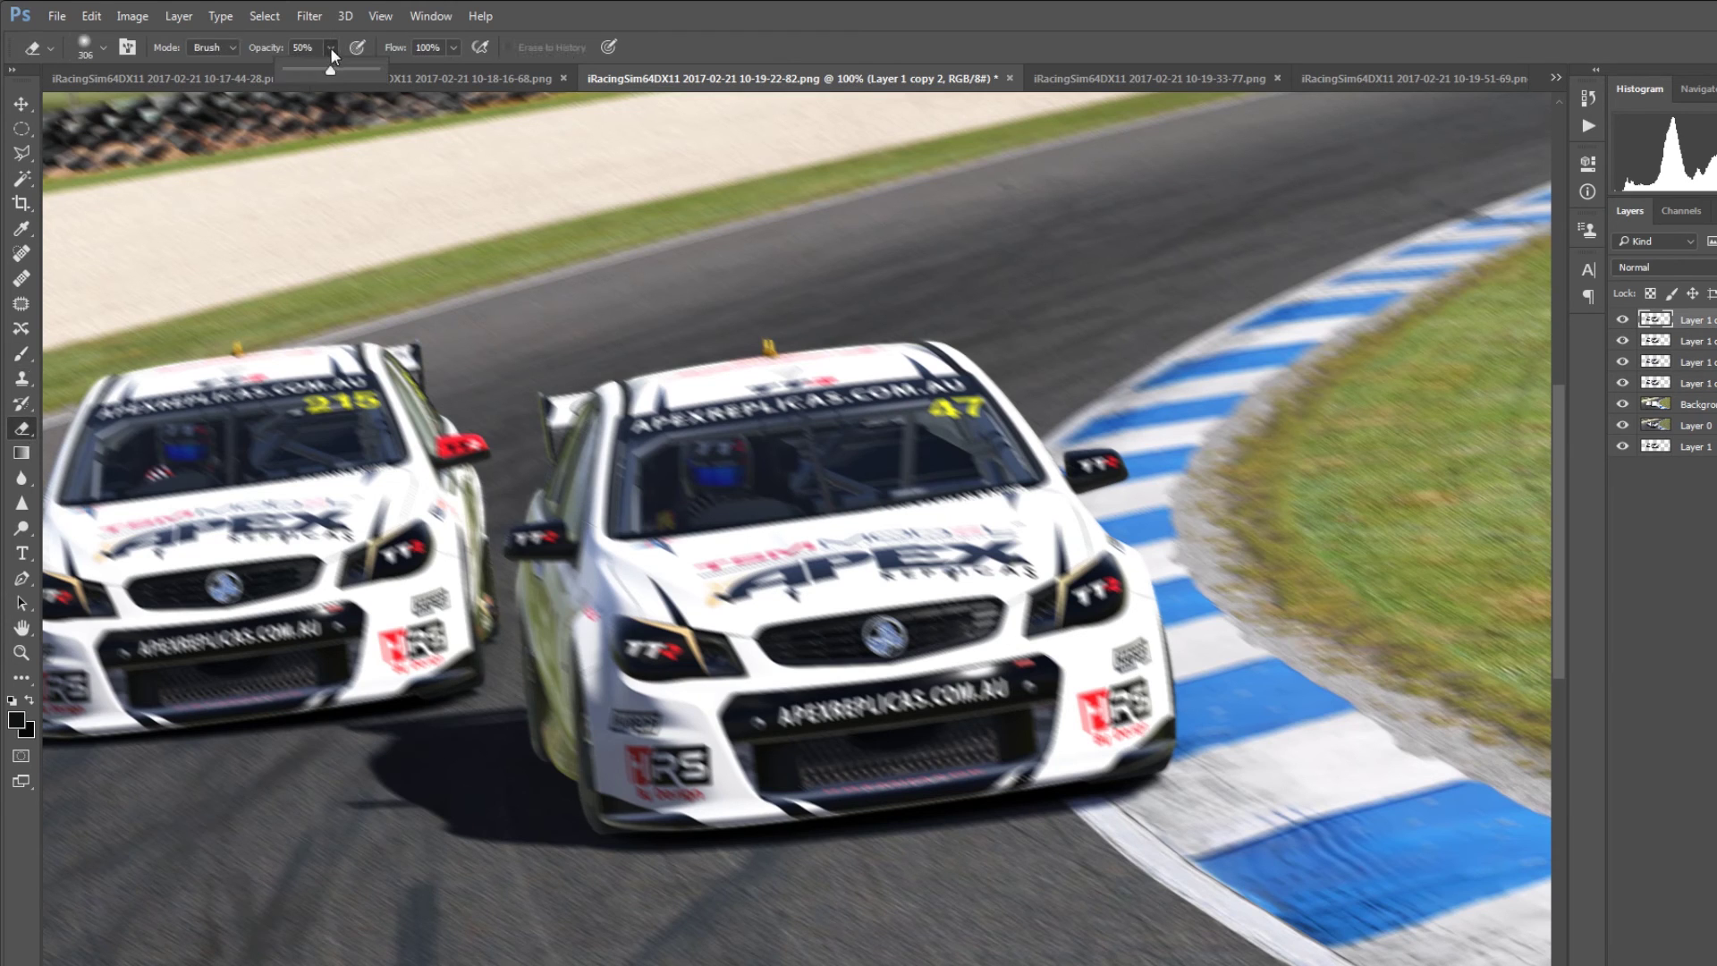
mouse_move(1073, 603)
left_mouse_down()
mouse_move(944, 670)
mouse_move(903, 734)
mouse_move(823, 563)
left_mouse_up()
mouse_move(550, 510)
left_mouse_down()
mouse_move(948, 501)
mouse_move(648, 421)
left_mouse_up()
left_click_drag(997, 429, 975, 442)
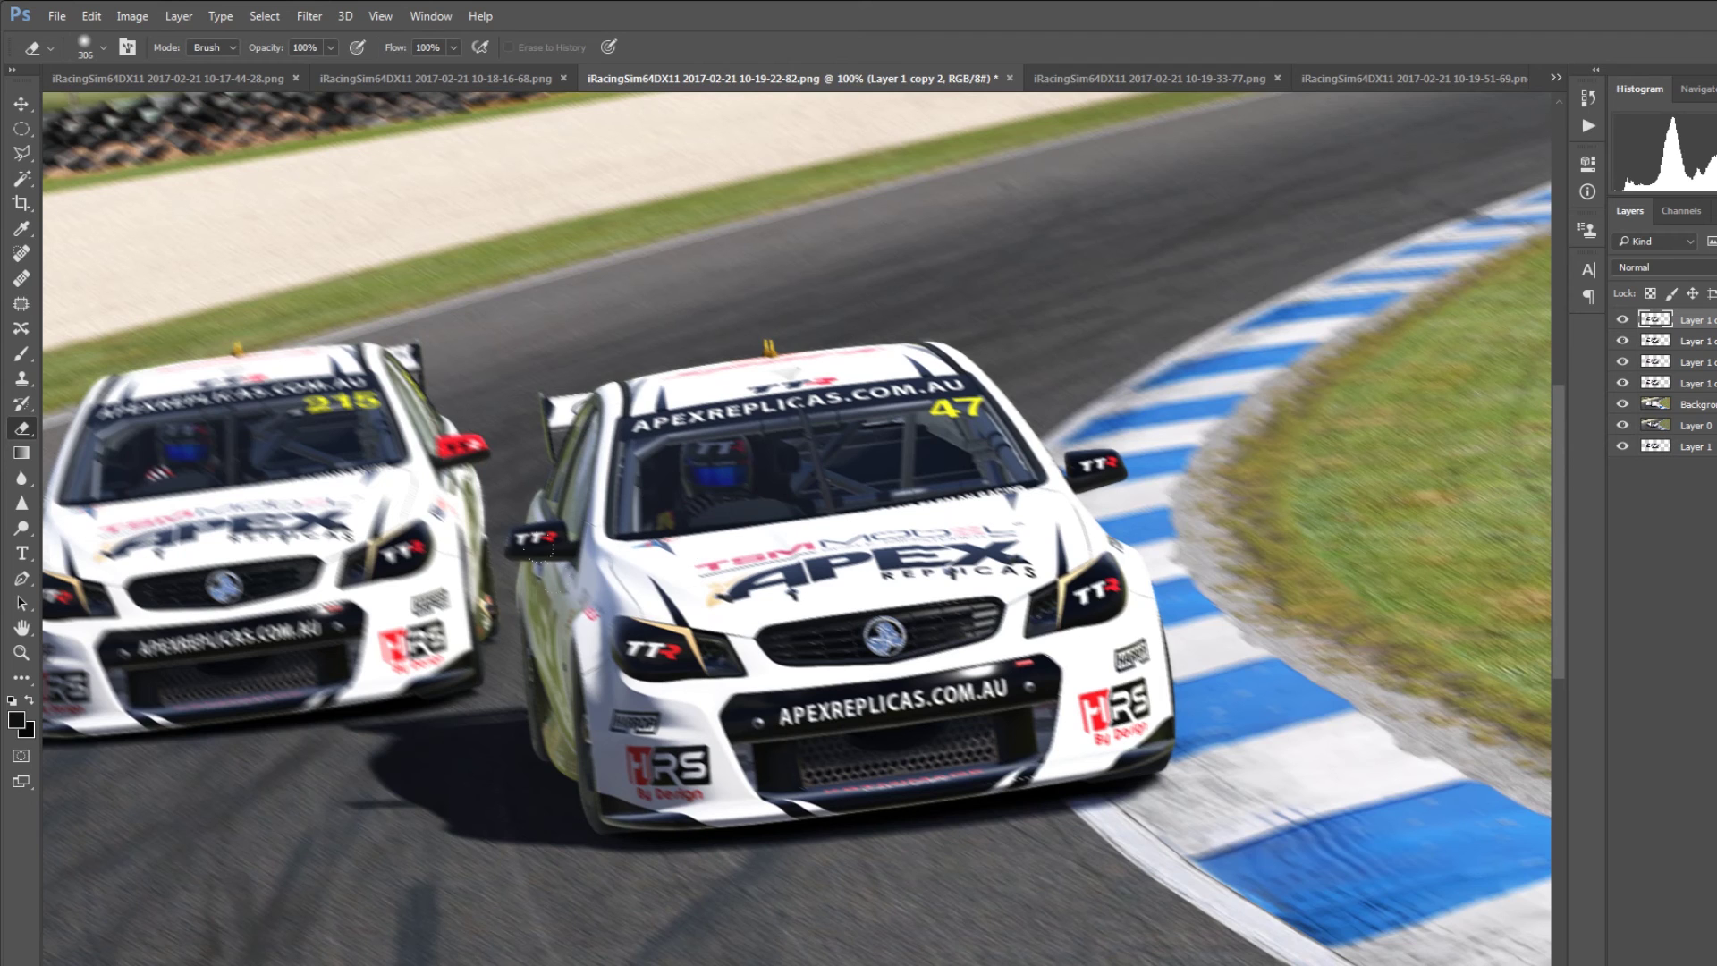
Step: Erase the same layer's blur over car 215's front and windscreen with a soft 291 px Eraser
left_click_drag(132, 469, 316, 438)
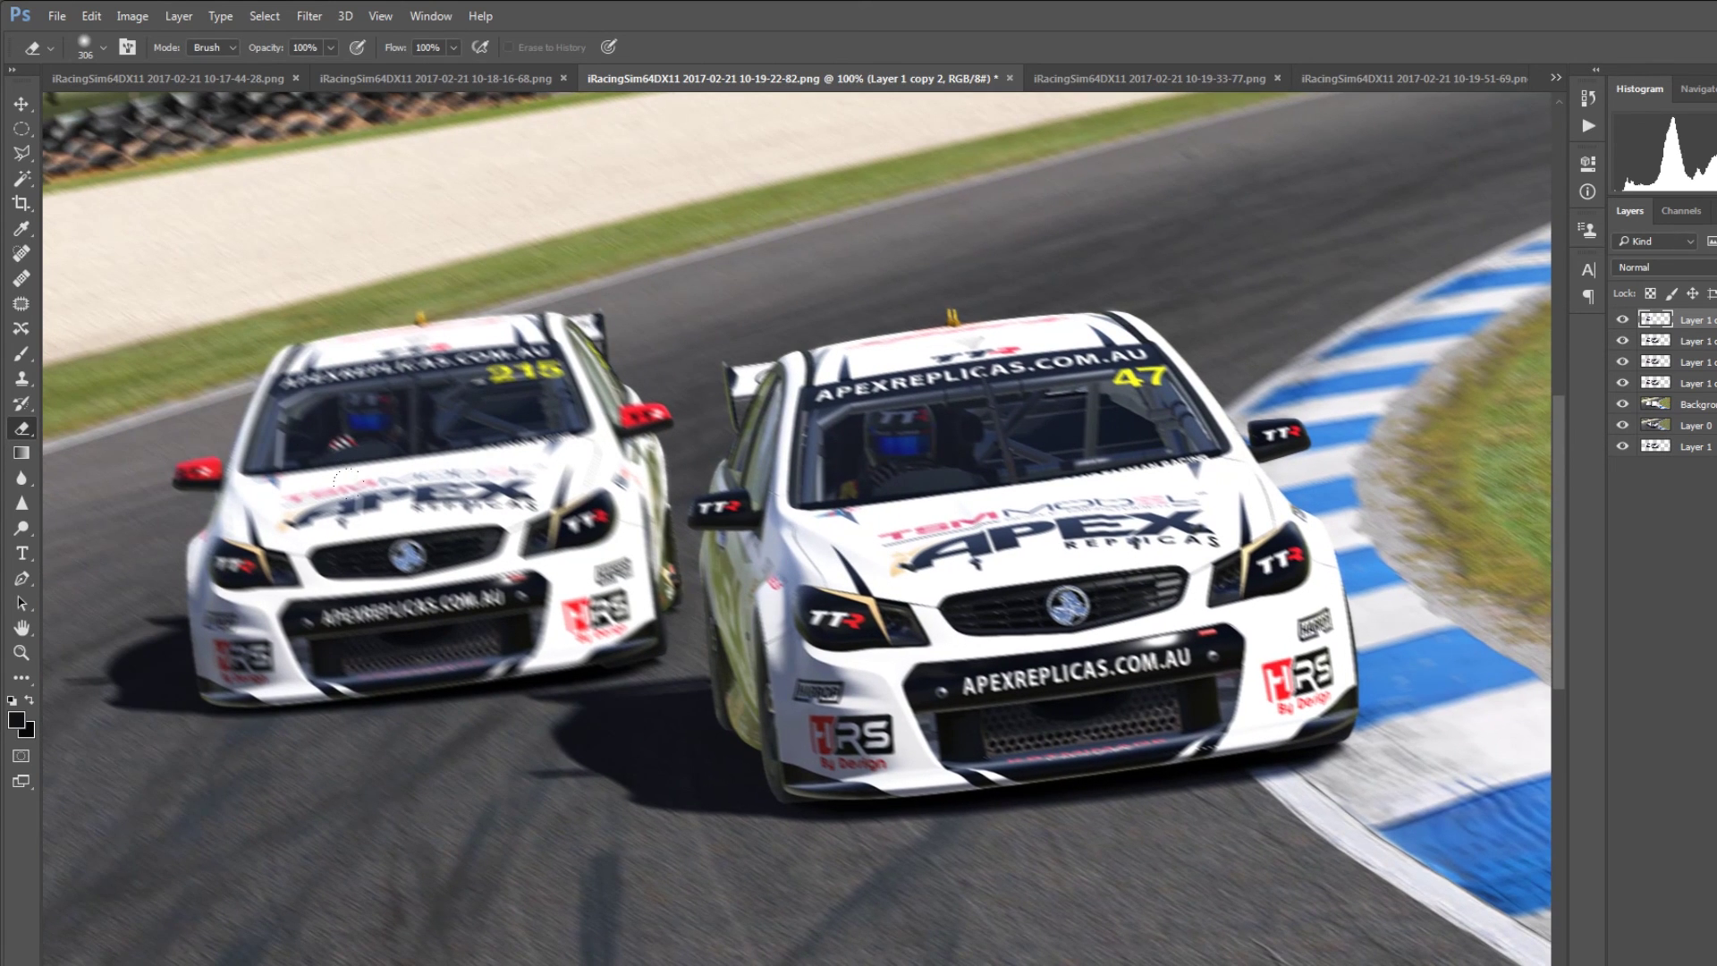
right_click(528, 563)
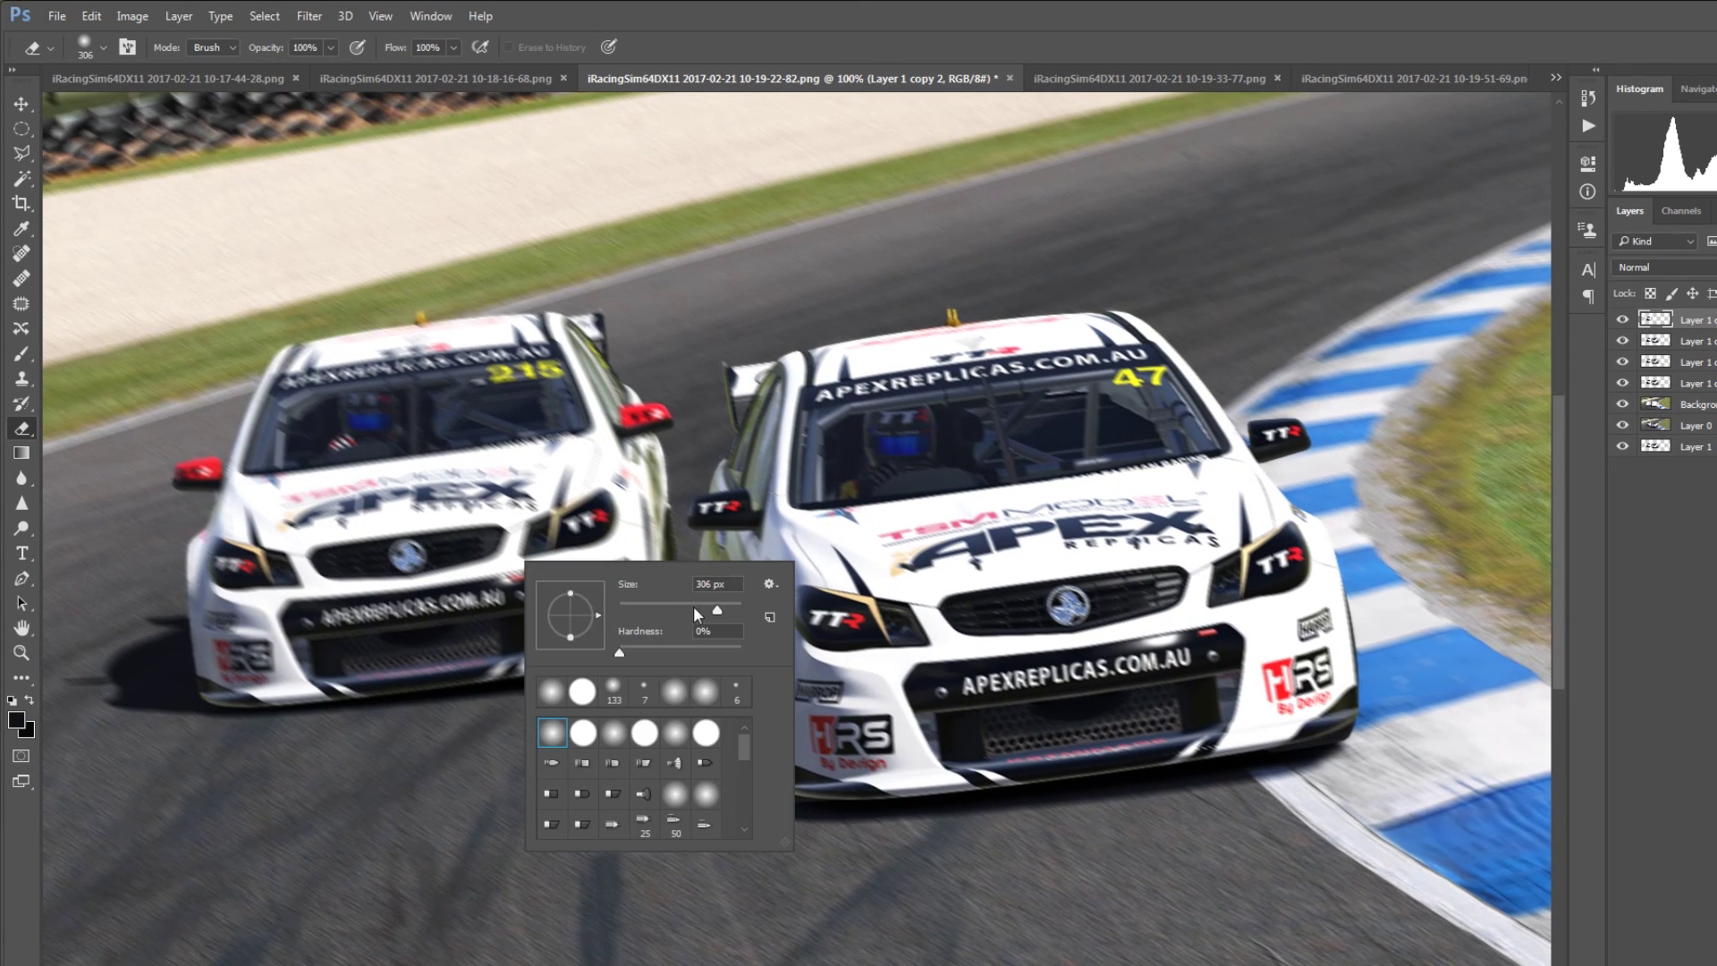
mouse_move(536, 559)
left_mouse_down()
mouse_move(345, 572)
mouse_move(452, 547)
left_mouse_up()
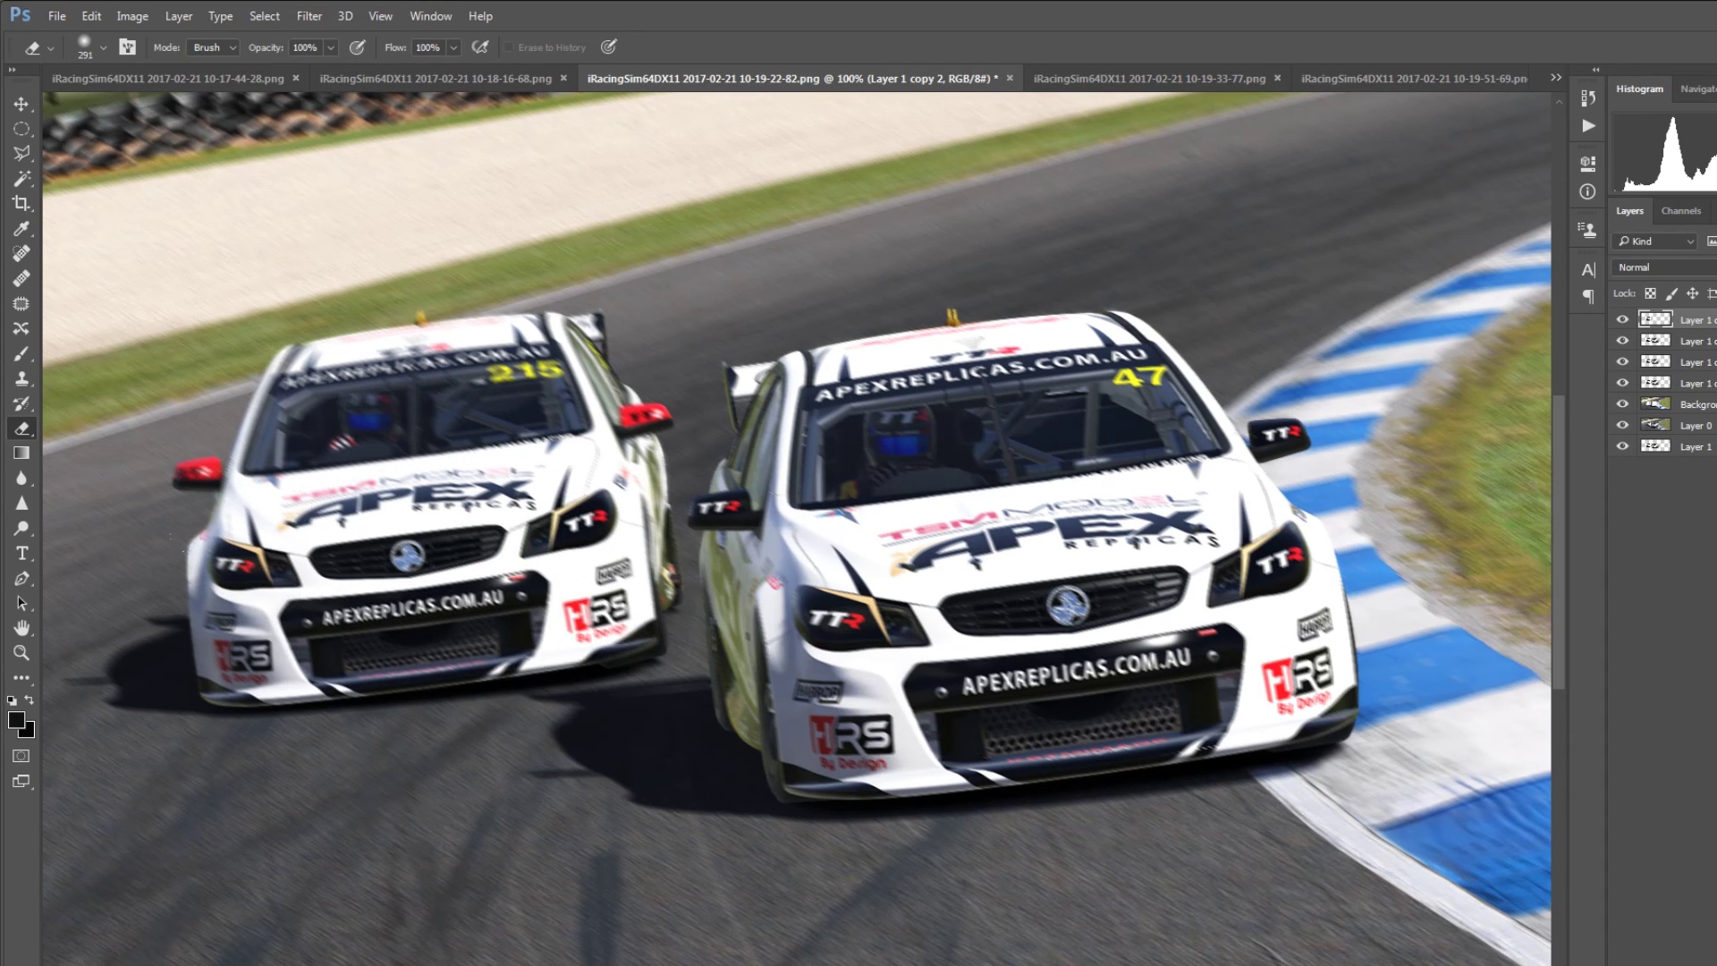
left_click_drag(369, 368, 212, 387)
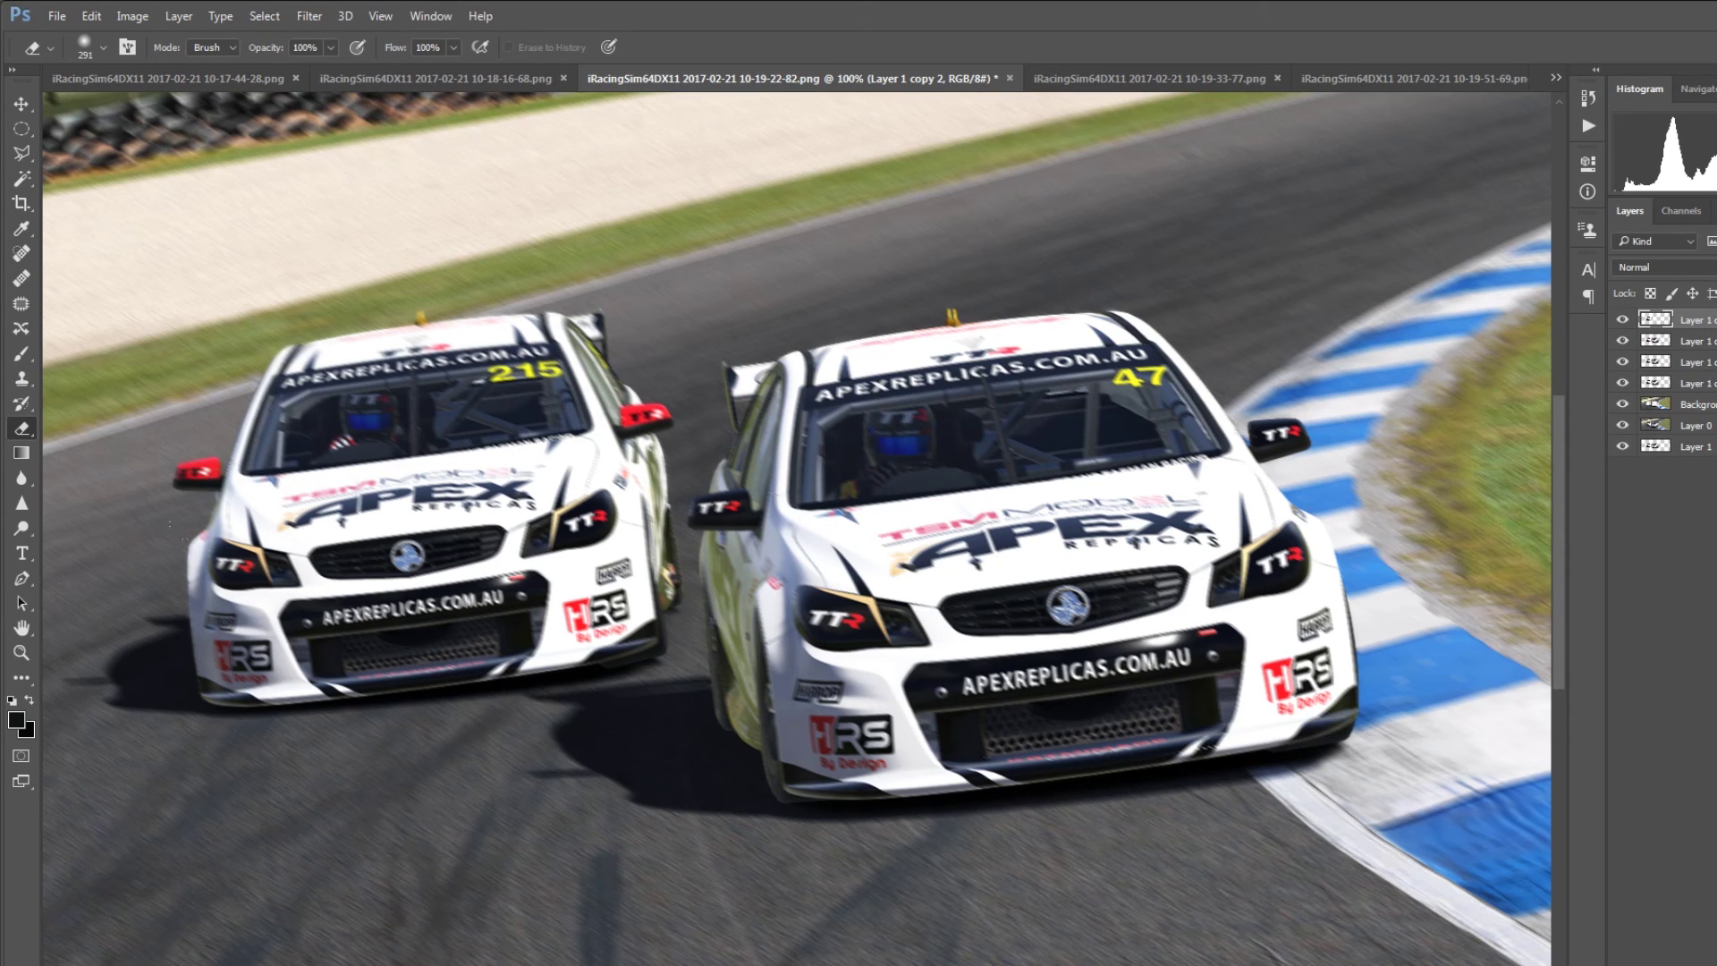
Step: On Layer 1 copy 4, erase the blur across car 47's front bumper and lower nose with the soft 291 px Eraser
left_click(1655, 344)
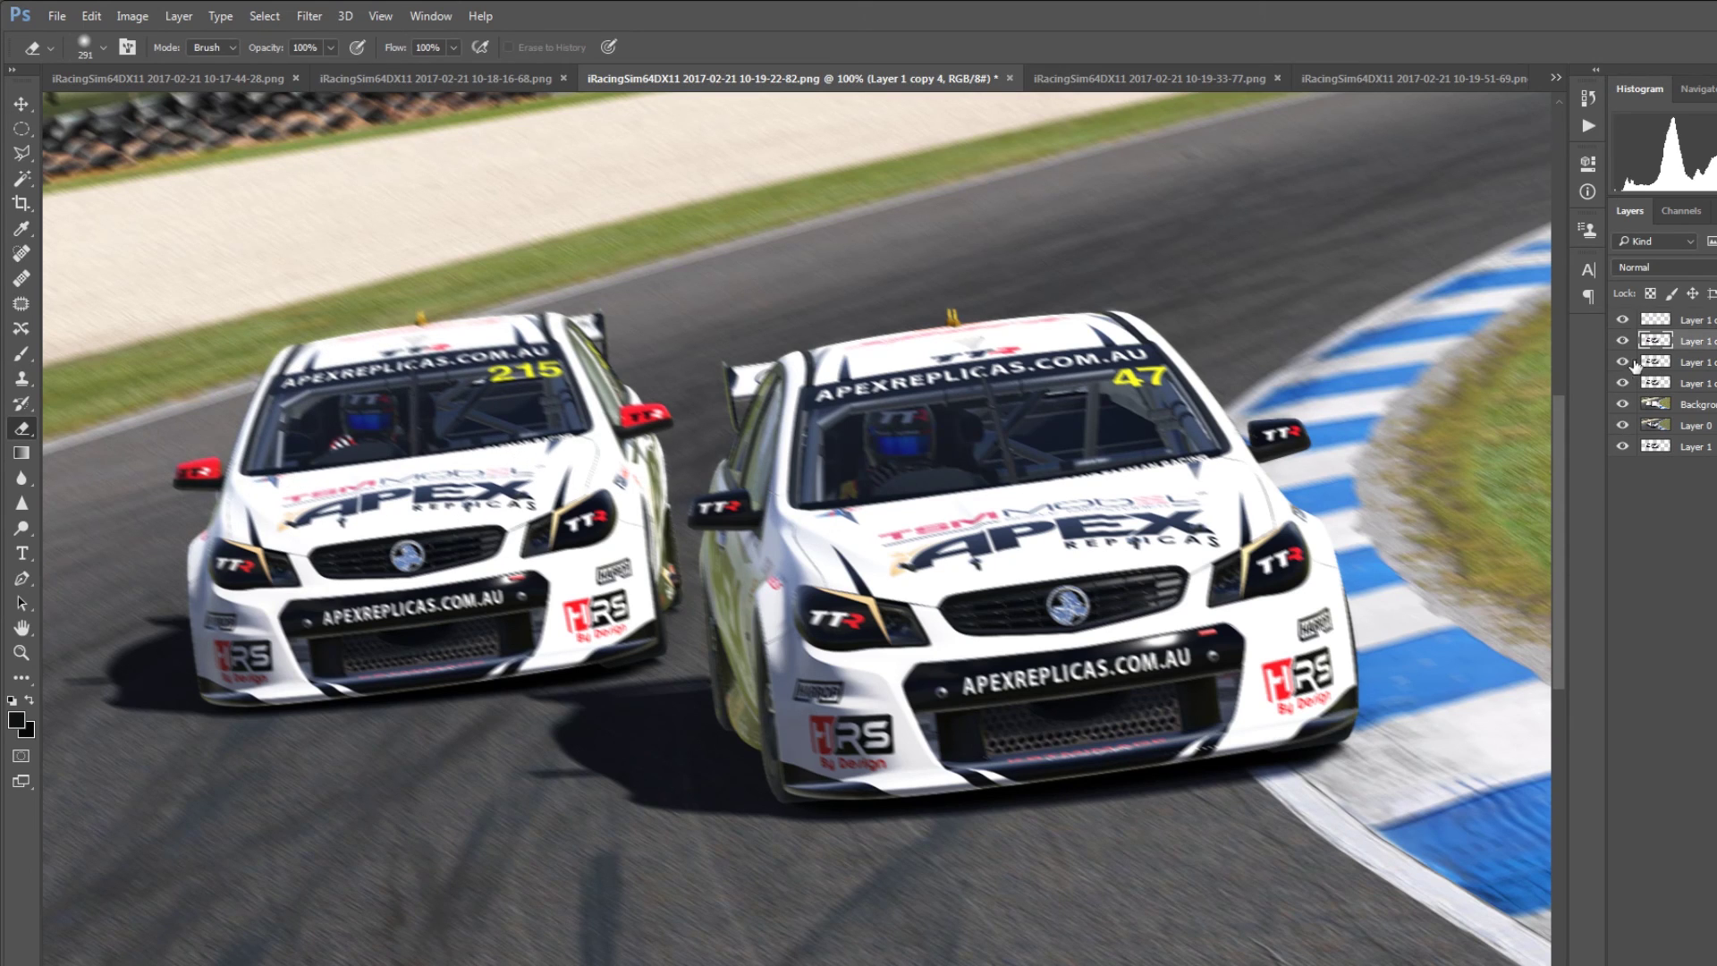
mouse_move(1306, 671)
left_mouse_down()
mouse_move(1118, 661)
mouse_move(829, 695)
left_mouse_up()
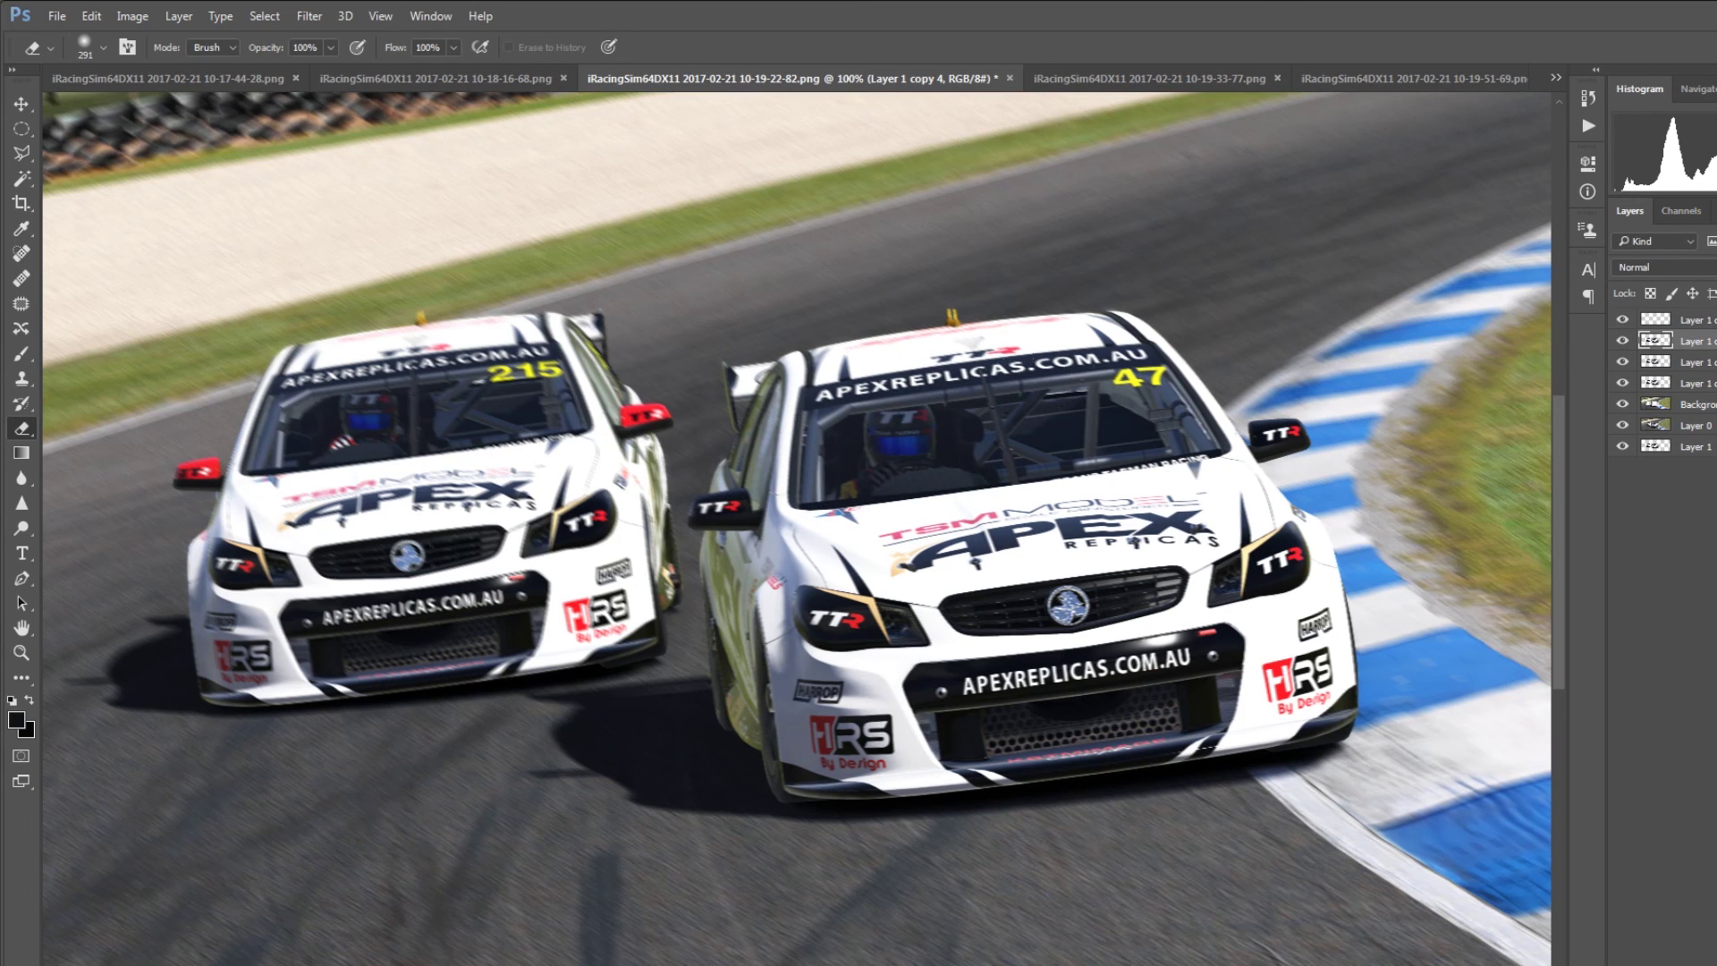
key("z")
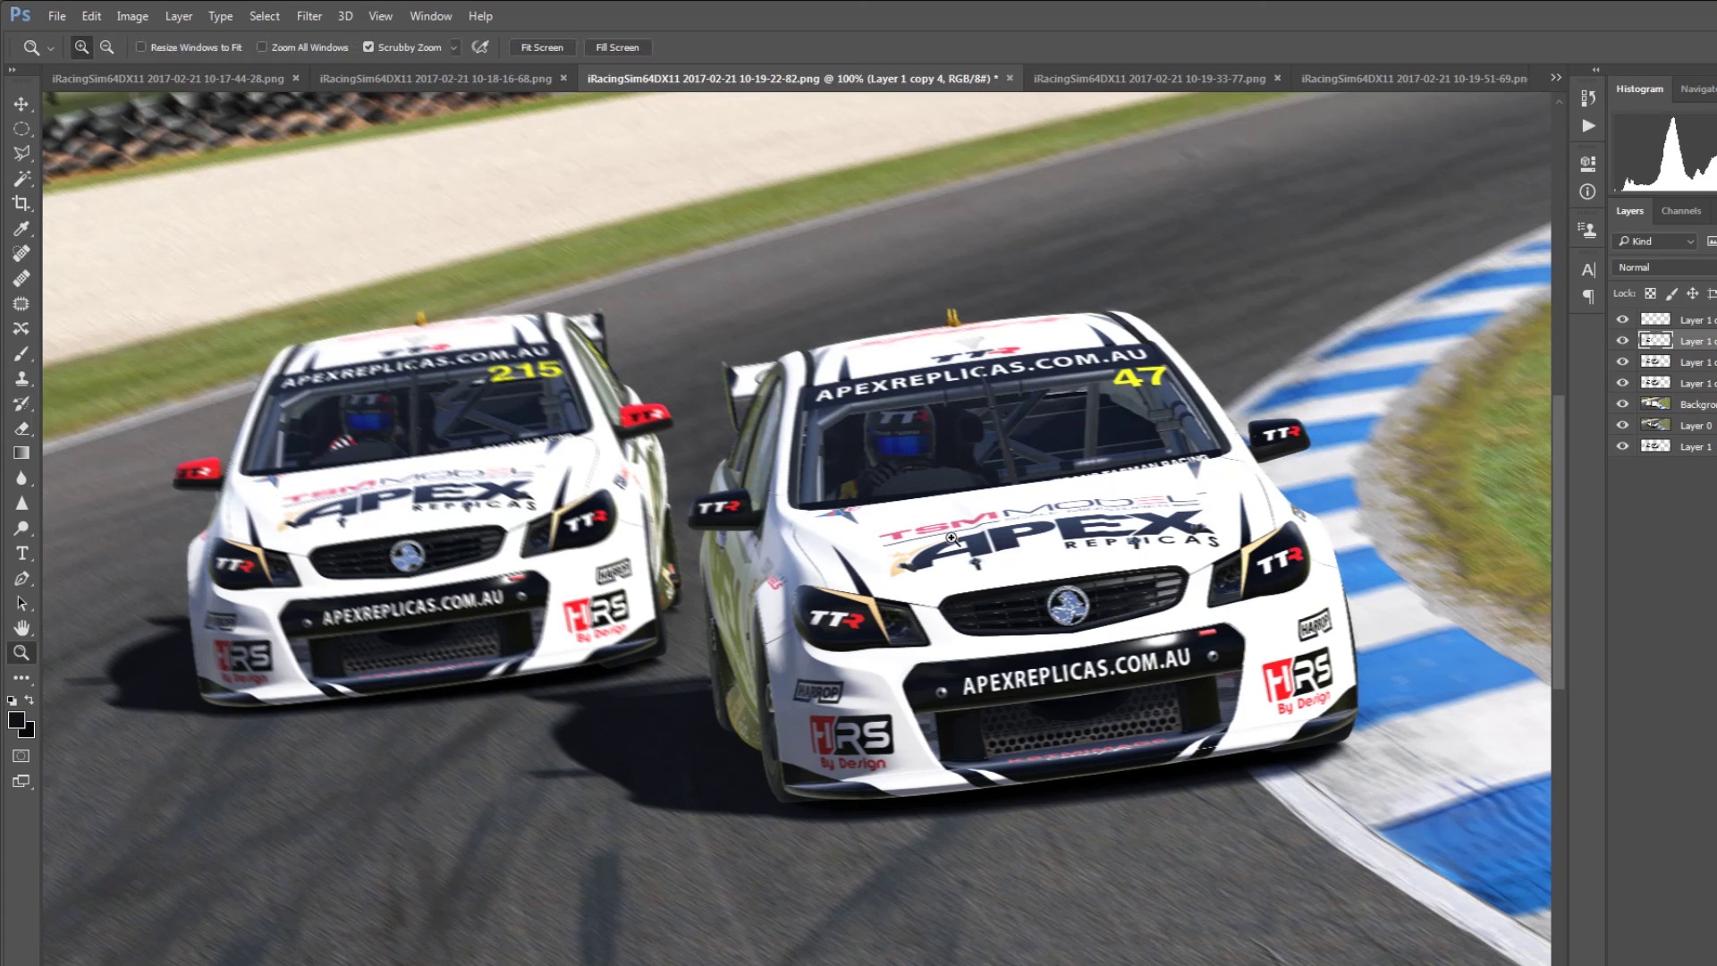
right_click(951, 538)
left_click(992, 576)
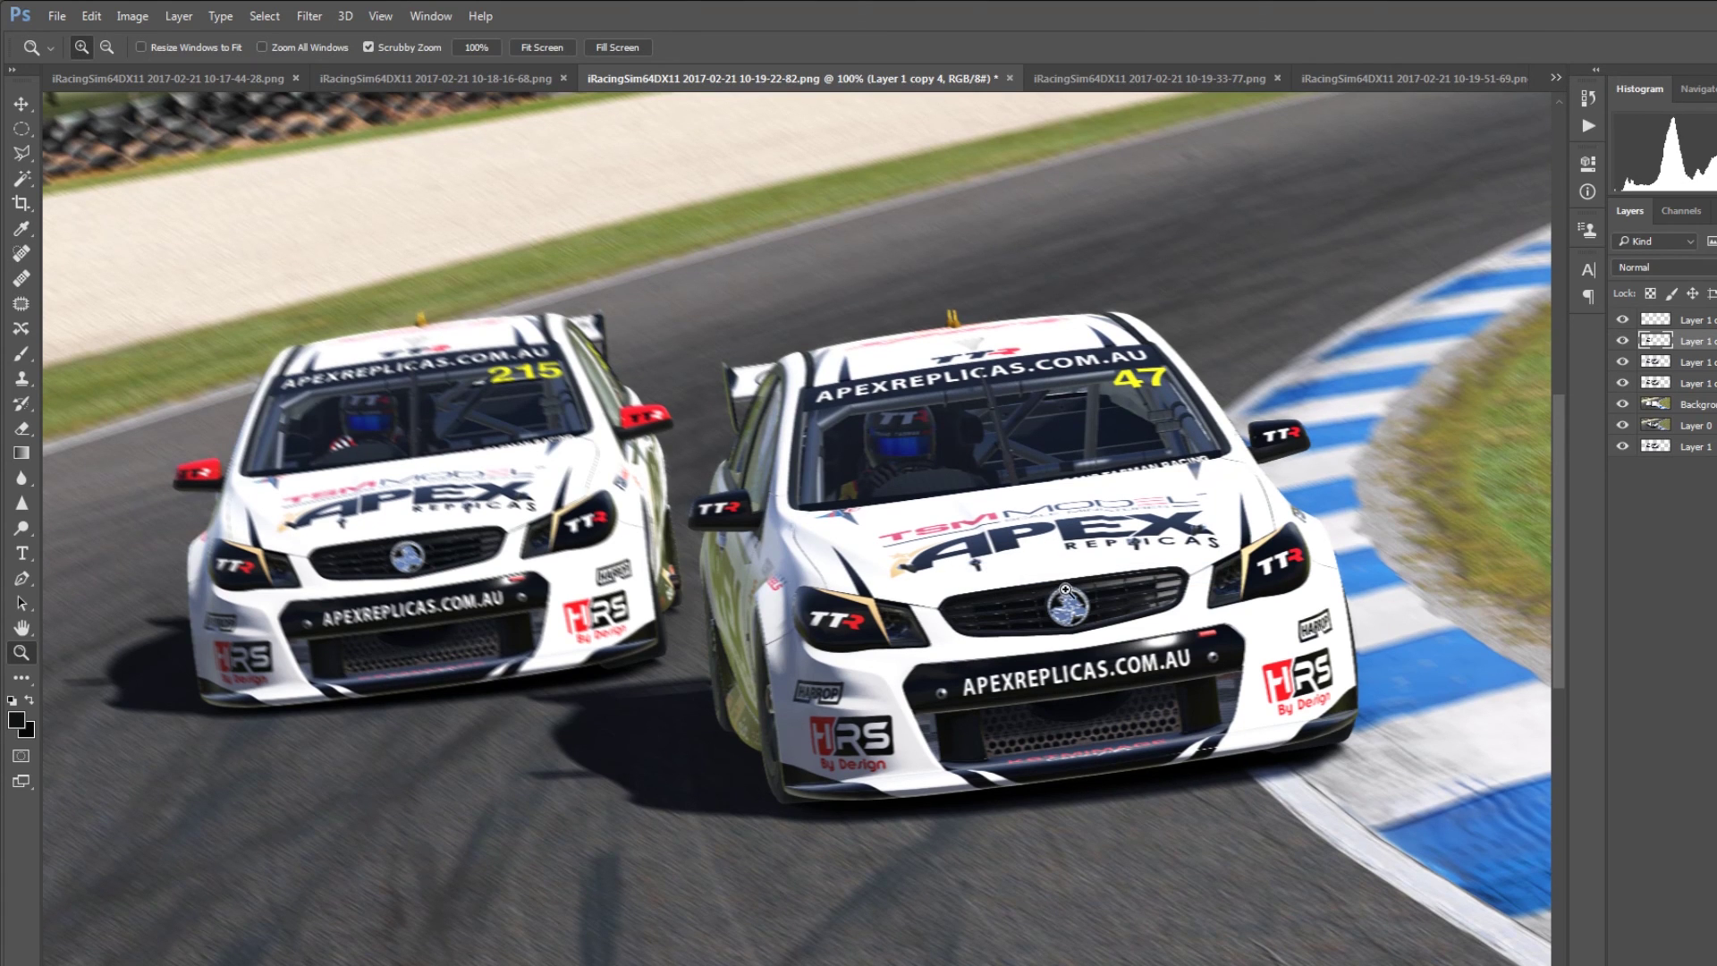
key("ctrl+0")
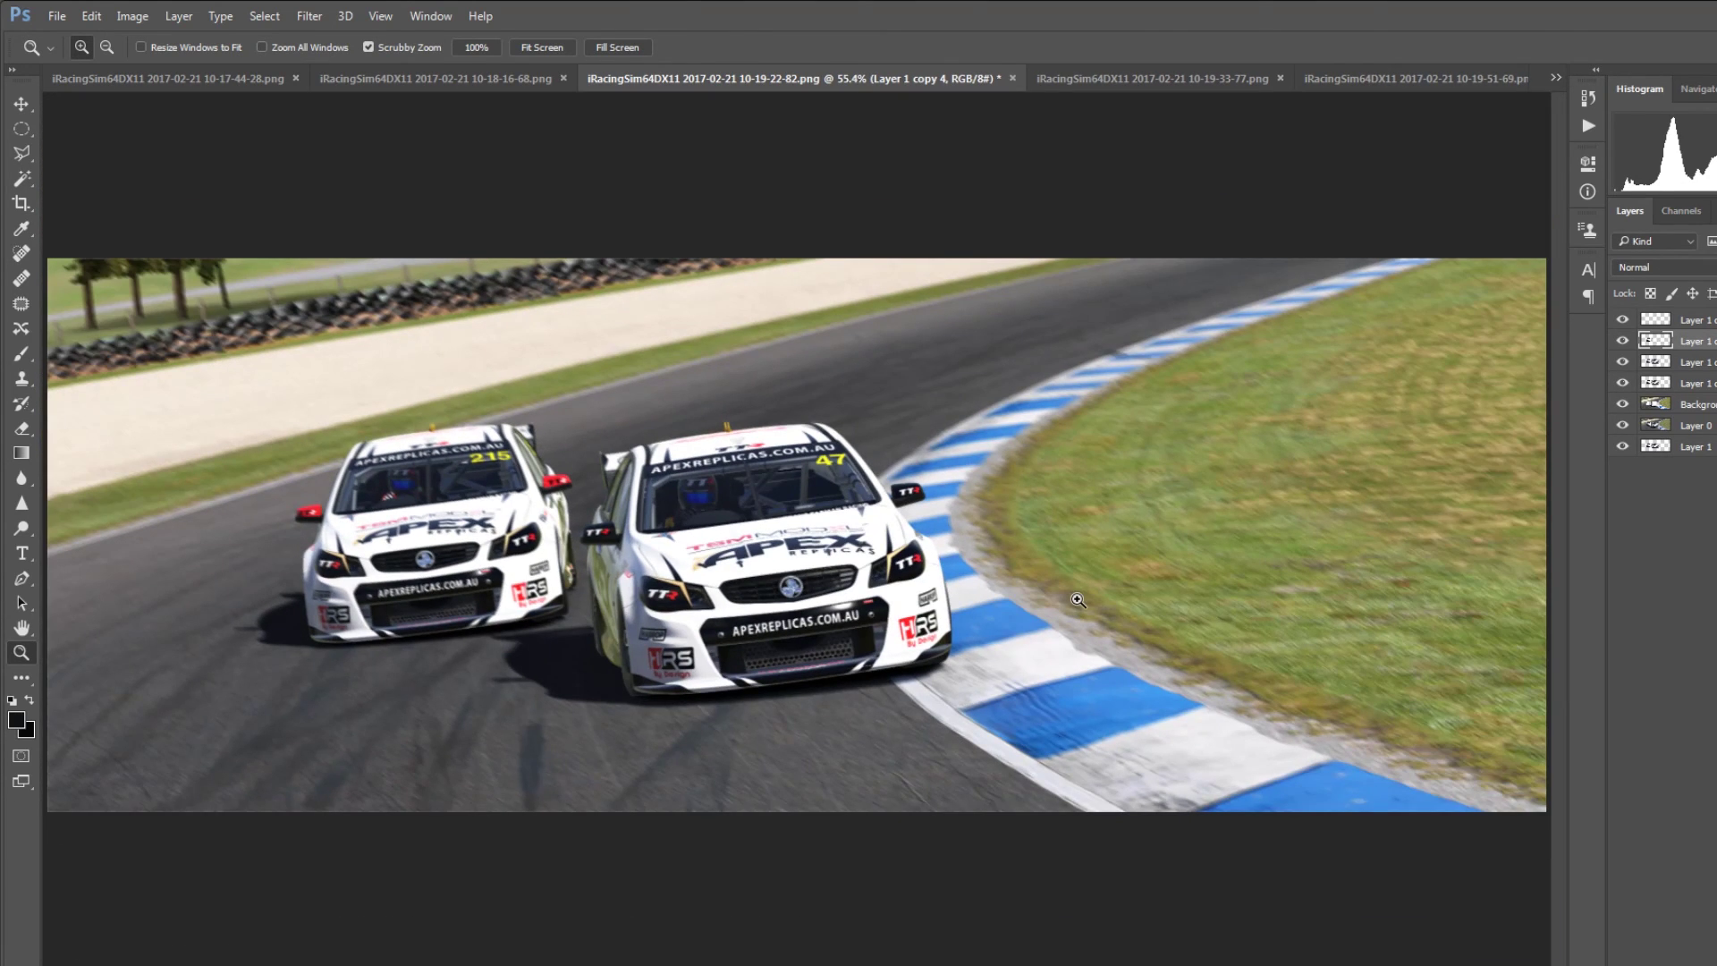
Step: On Layer 1 copy 3, erase the blur around car 47's grille and front bumper with the soft 291 px Eraser
left_click_drag(438, 505, 559, 550)
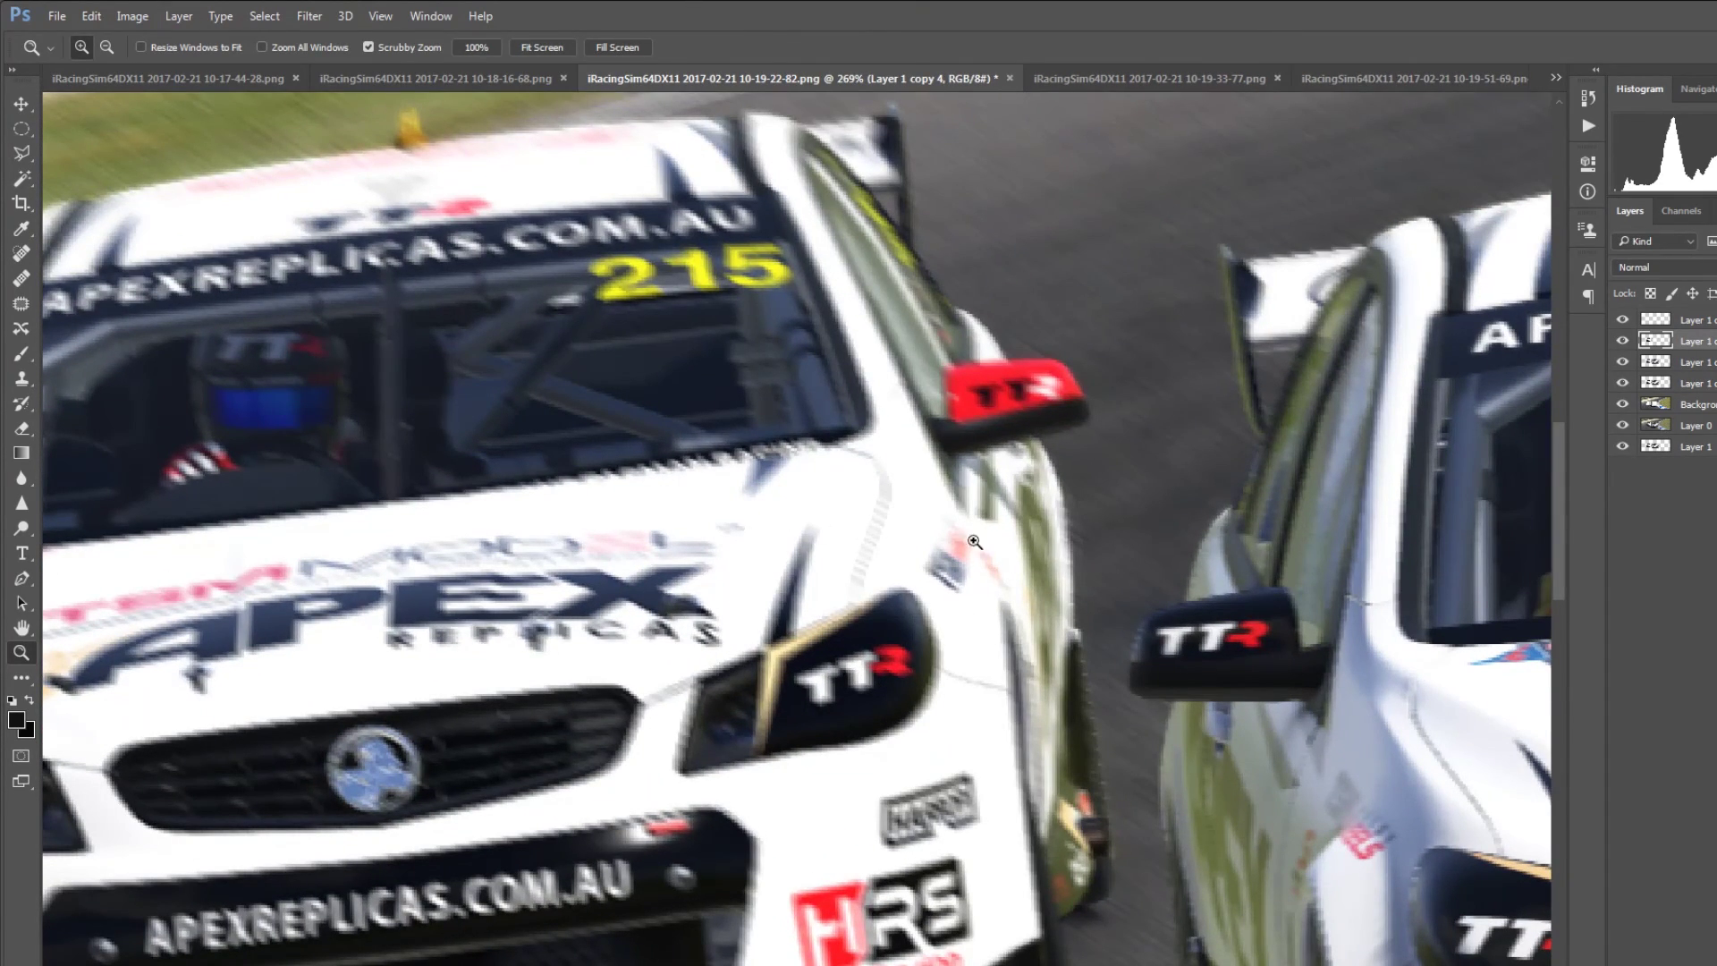
left_click_drag(972, 543, 923, 543)
left_click_drag(1243, 639, 674, 555)
left_click_drag(818, 636, 882, 665)
left_click(1671, 366)
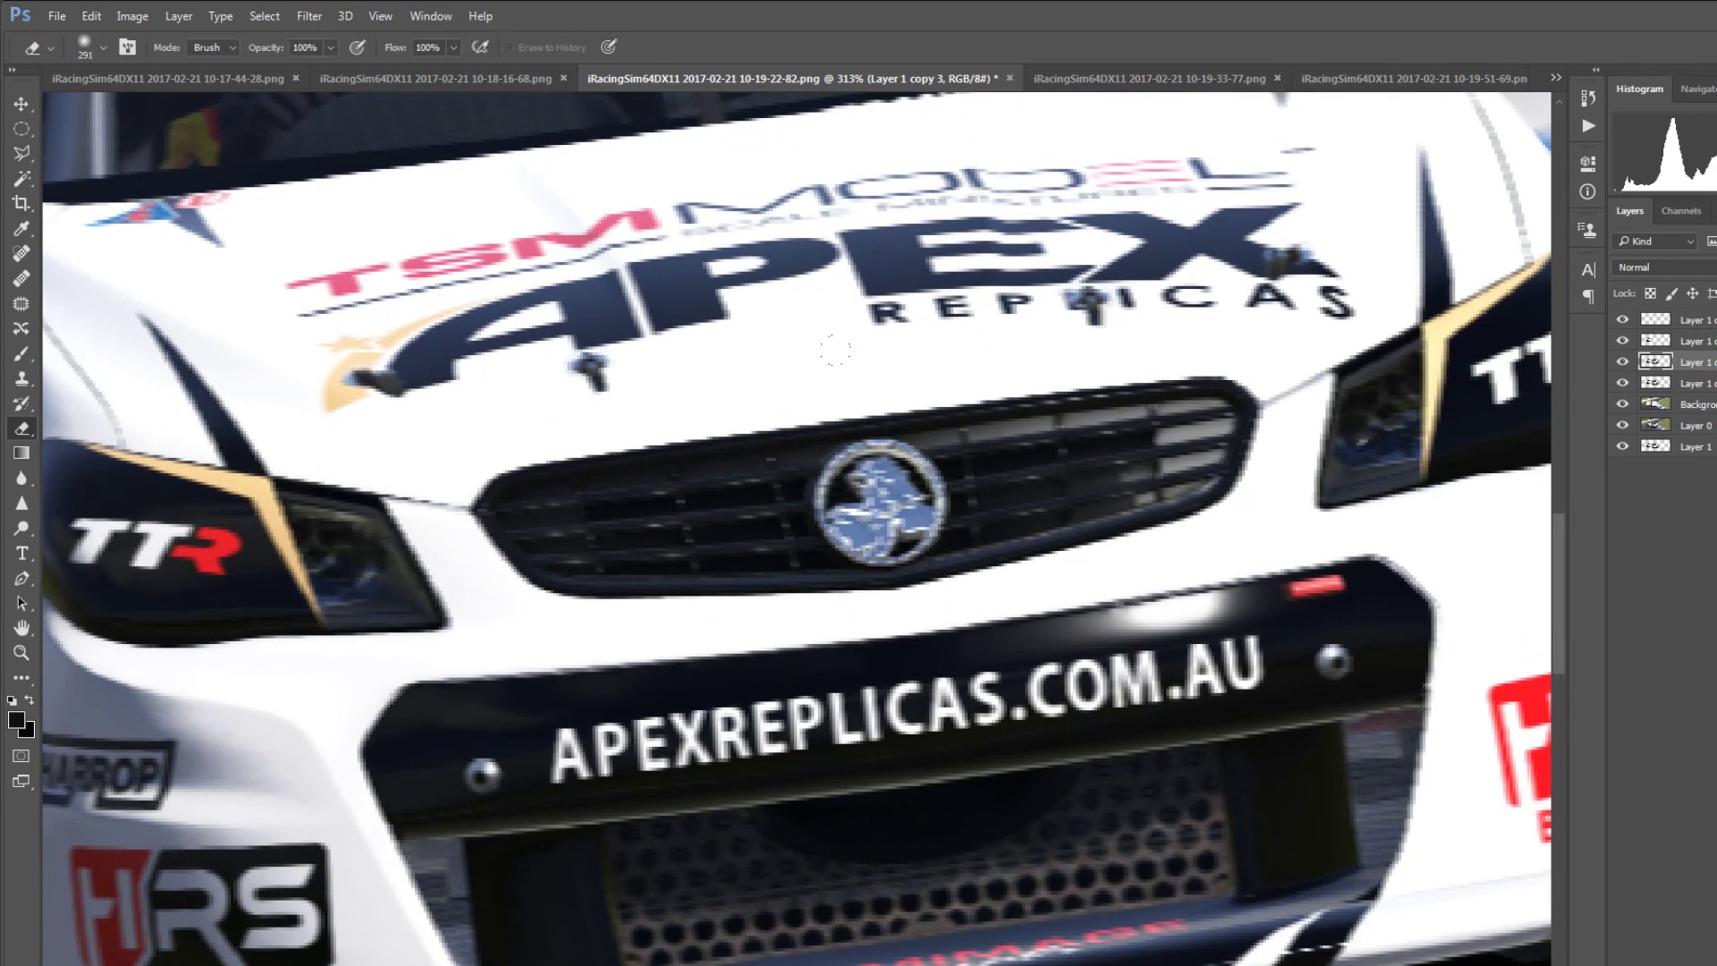
left_click_drag(975, 633, 912, 633)
key("e")
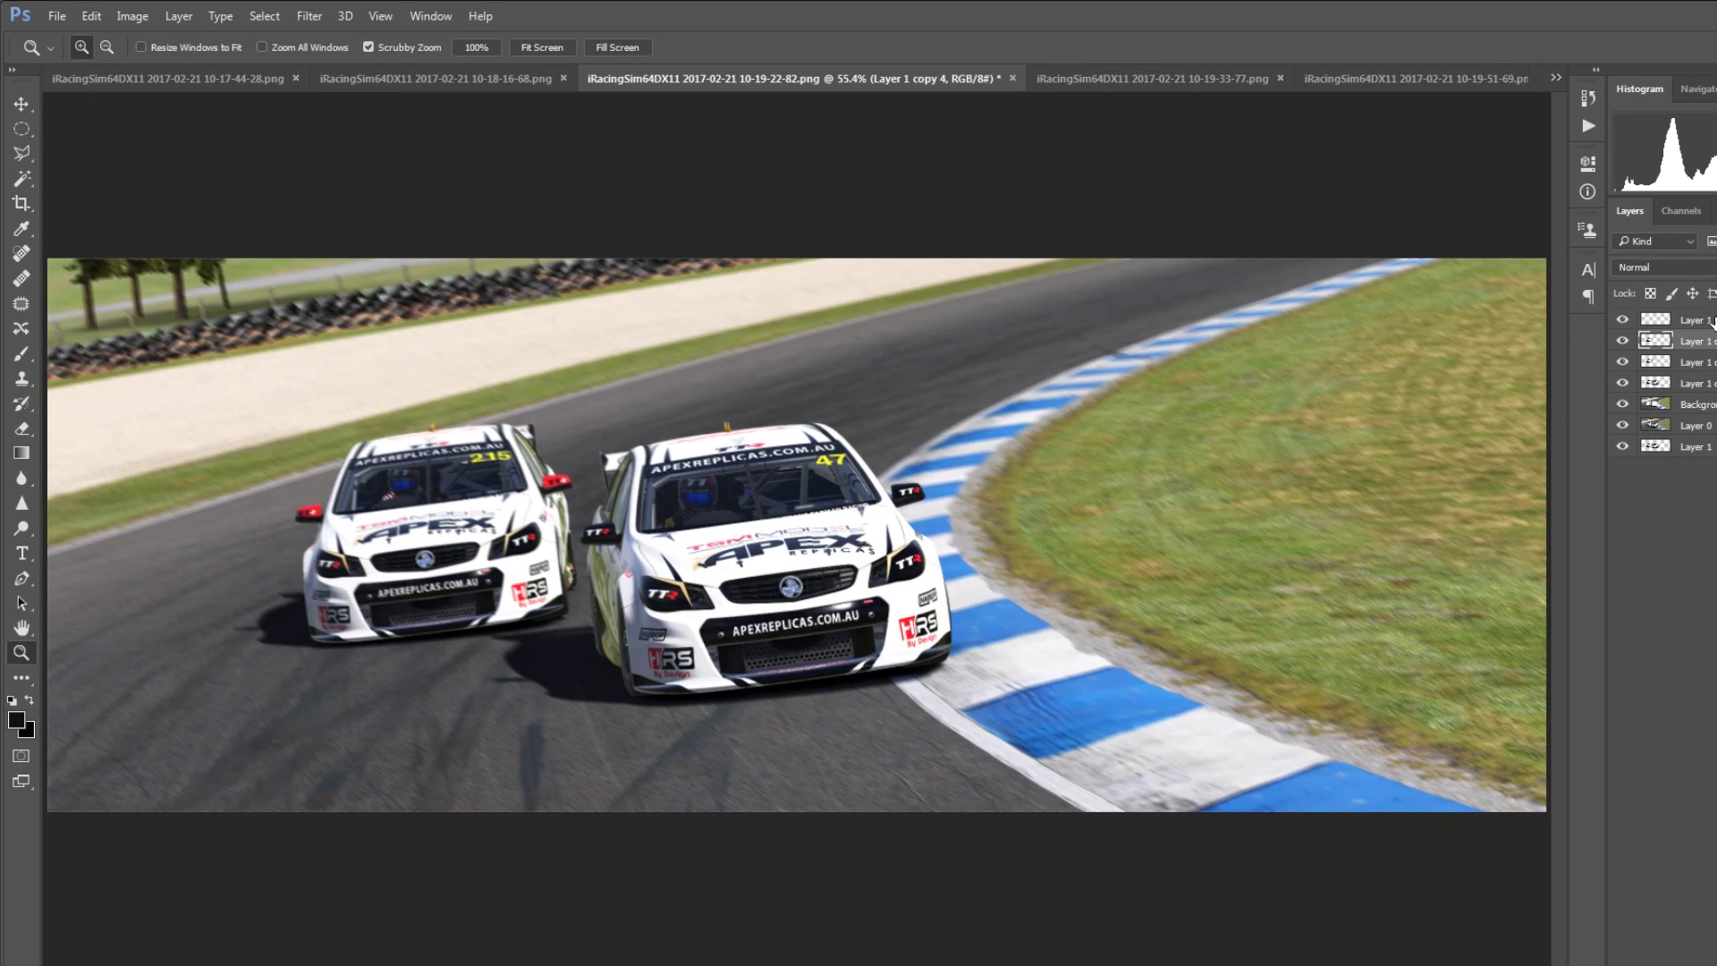
Step: Merge the four car layers above the Background copy into a single layer
left_click(1703, 319)
left_click(1711, 384, "shift")
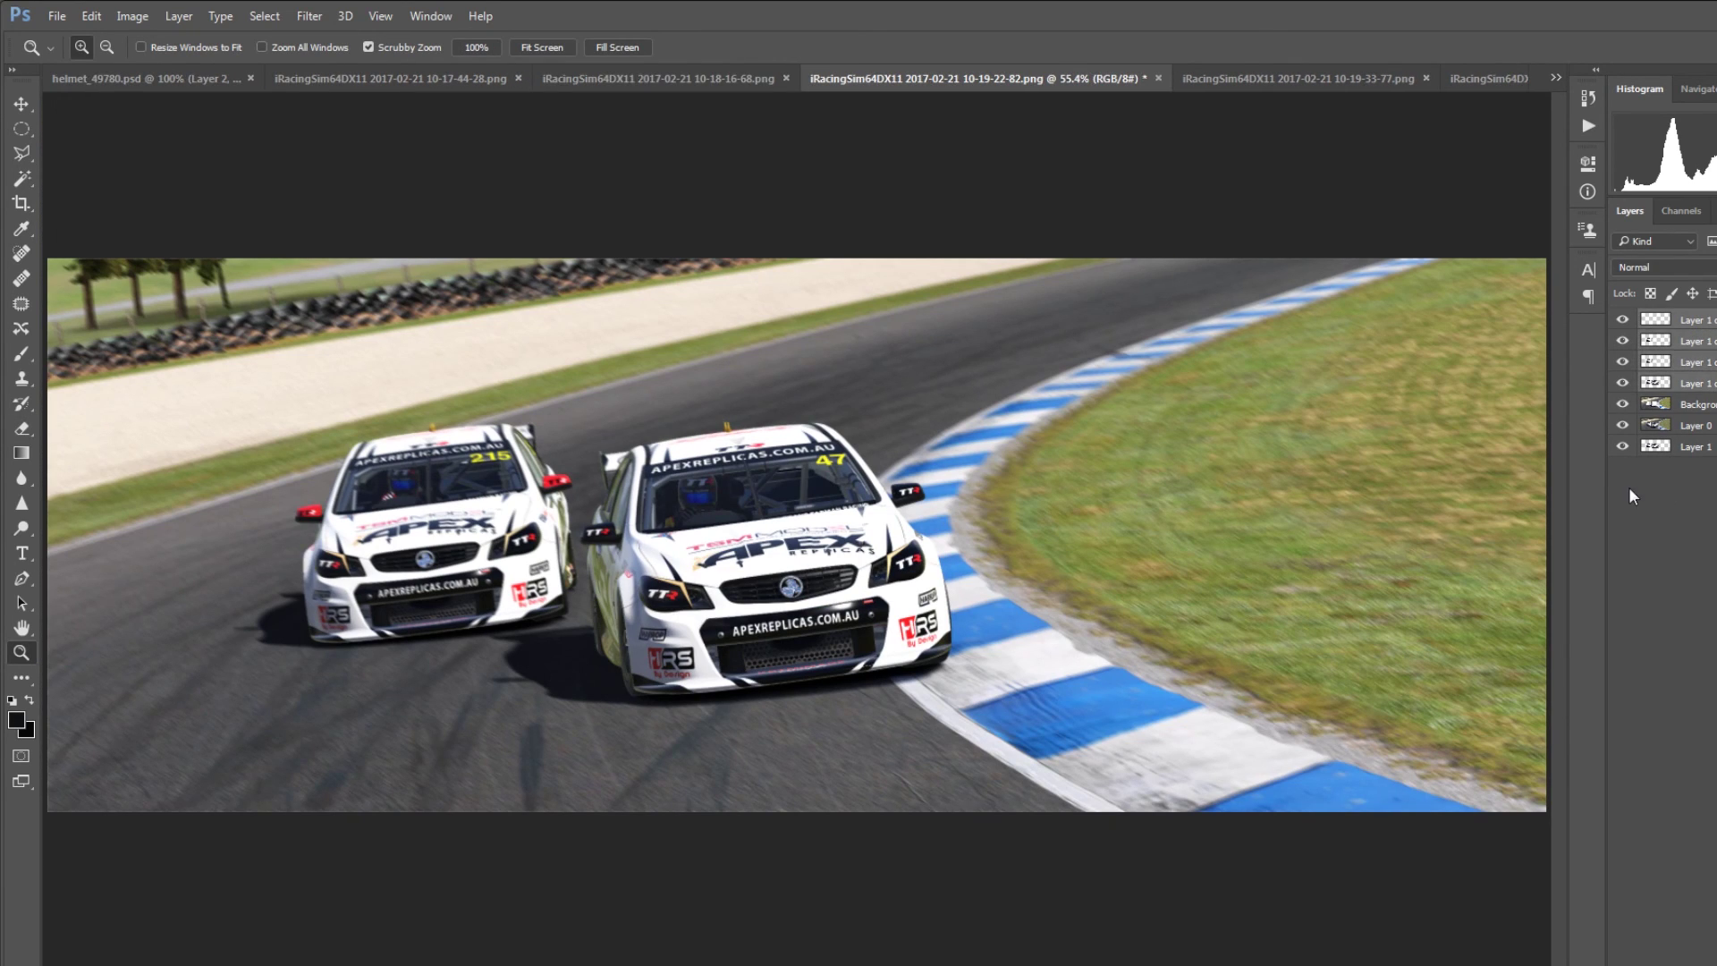
key("ctrl+e")
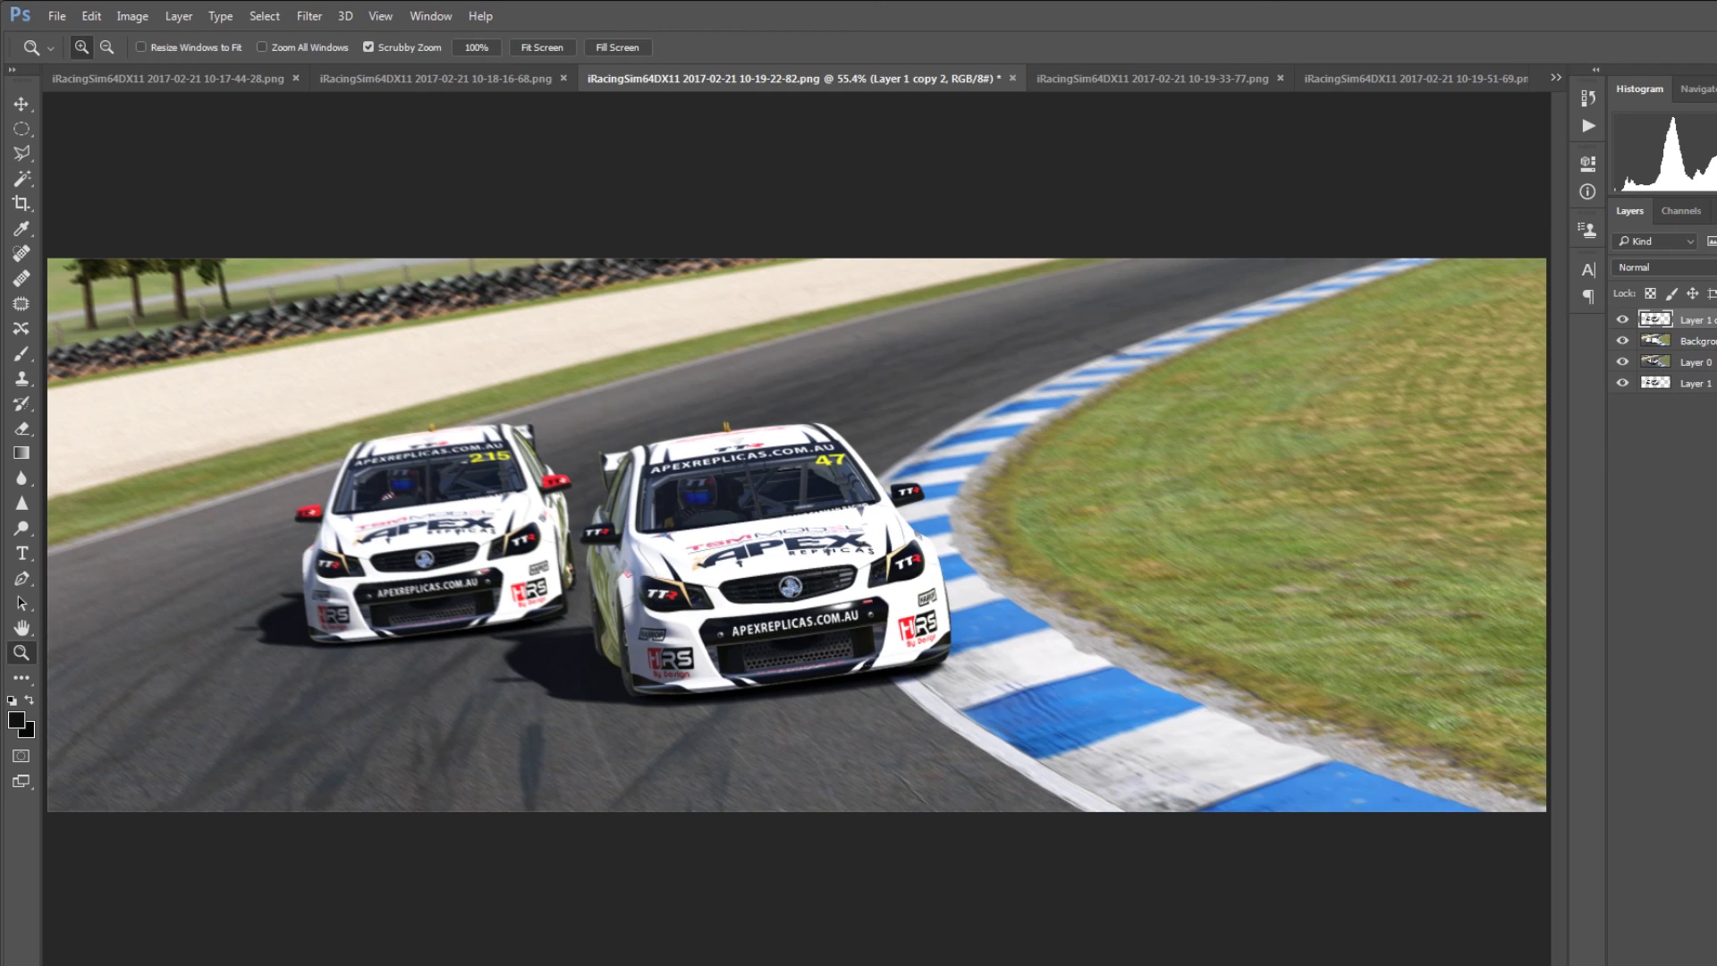
right_click(922, 504)
left_click(1048, 430)
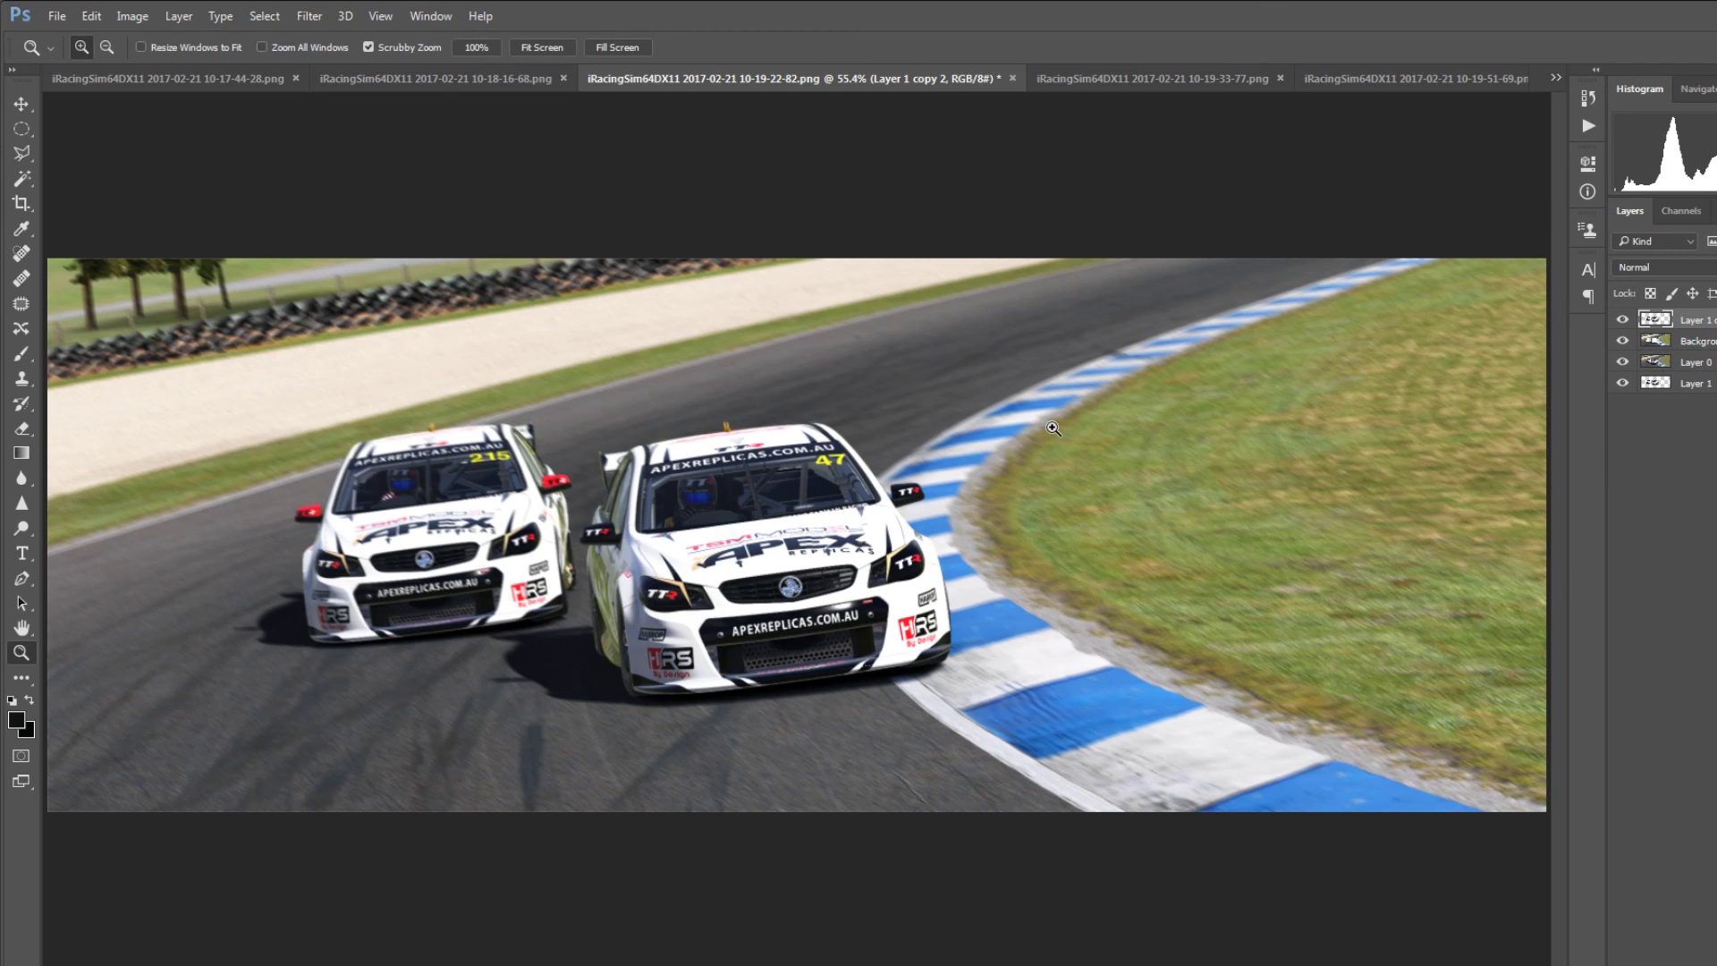